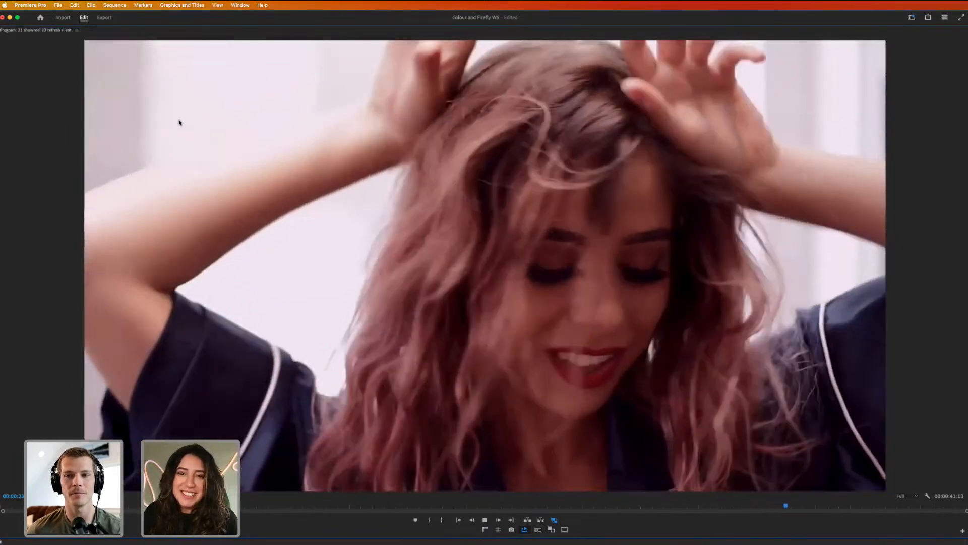
Restore the full panel layout, close the showreel sequence and bring up the 1080 sequence.
key("grave")
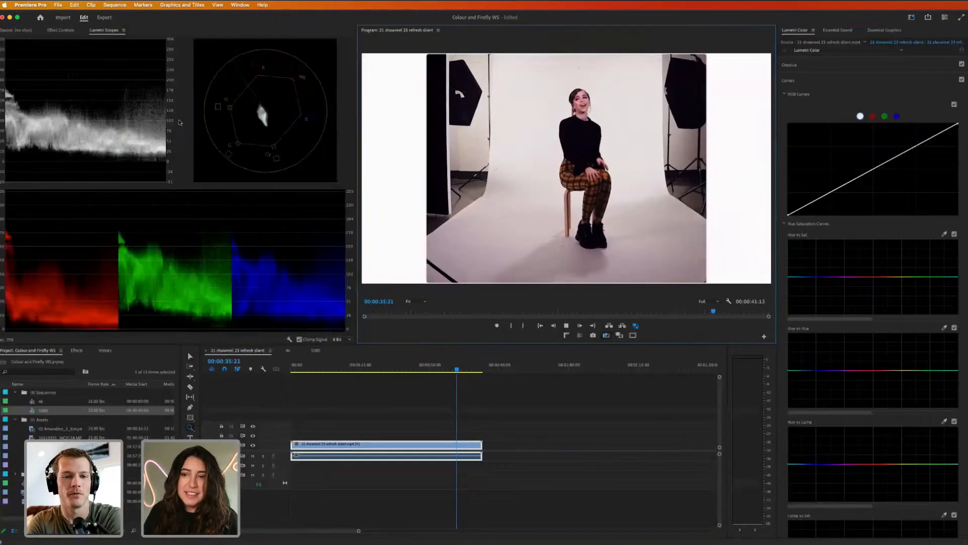
left_click(359, 370)
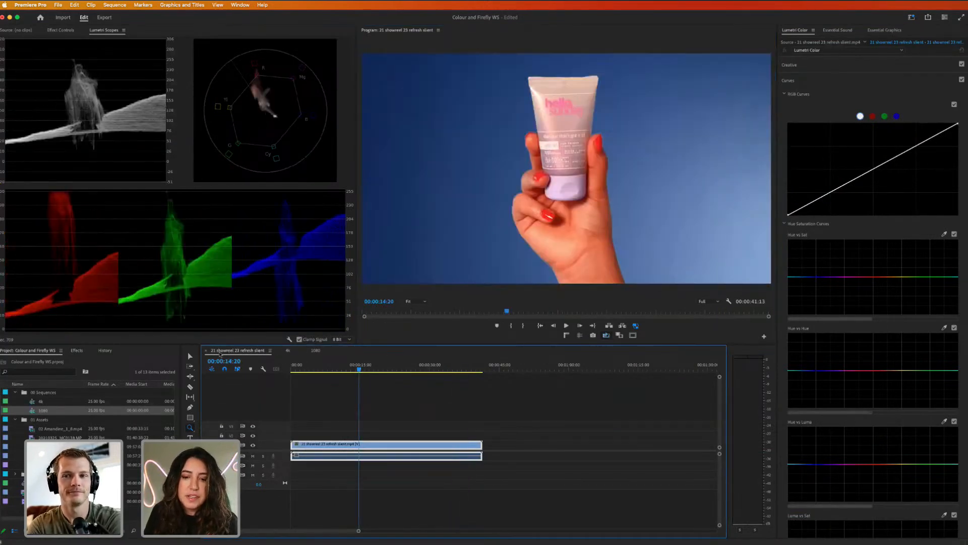
left_click(206, 351)
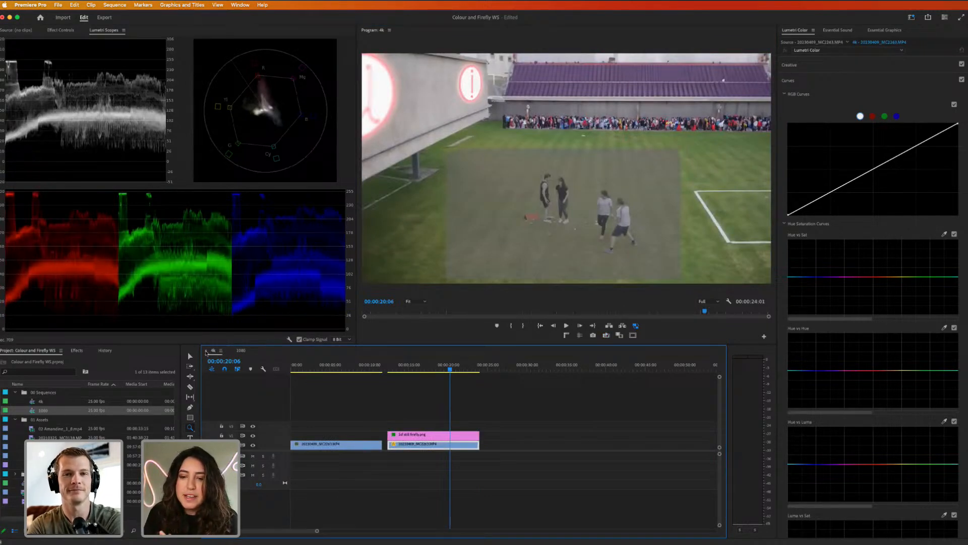
left_click(240, 351)
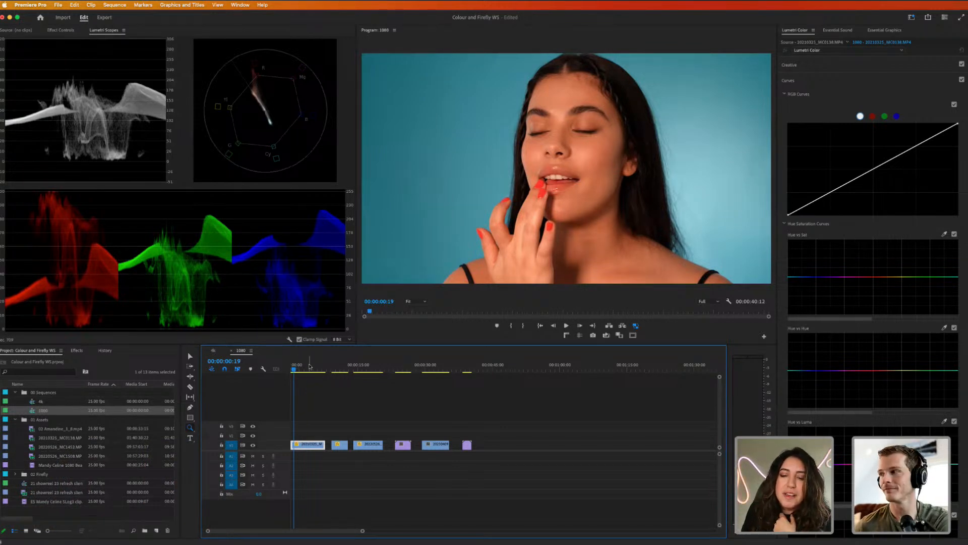
Look through the six clips of the 1080 sequence, finishing on the first clip at 00:00:05:06.
left_click(308, 364)
left_click(333, 369)
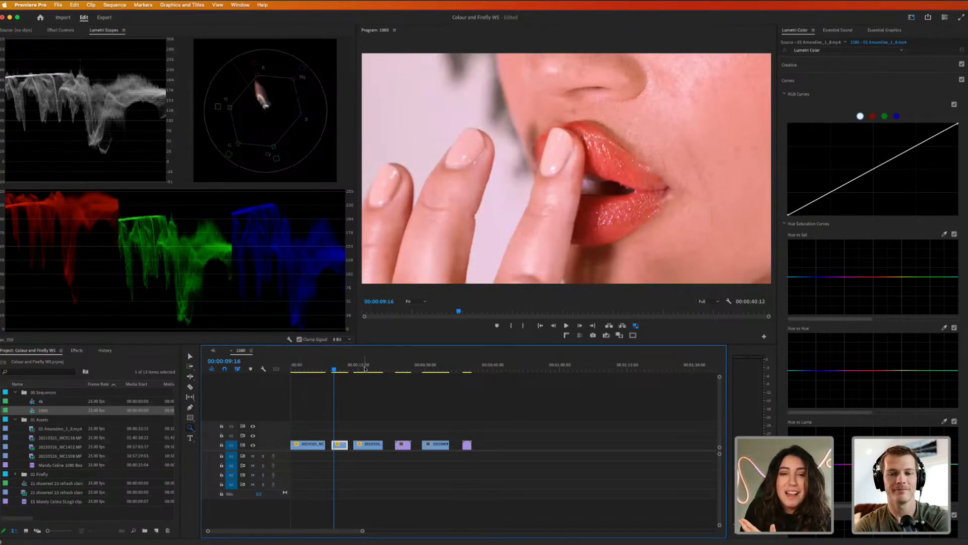
left_click(365, 369)
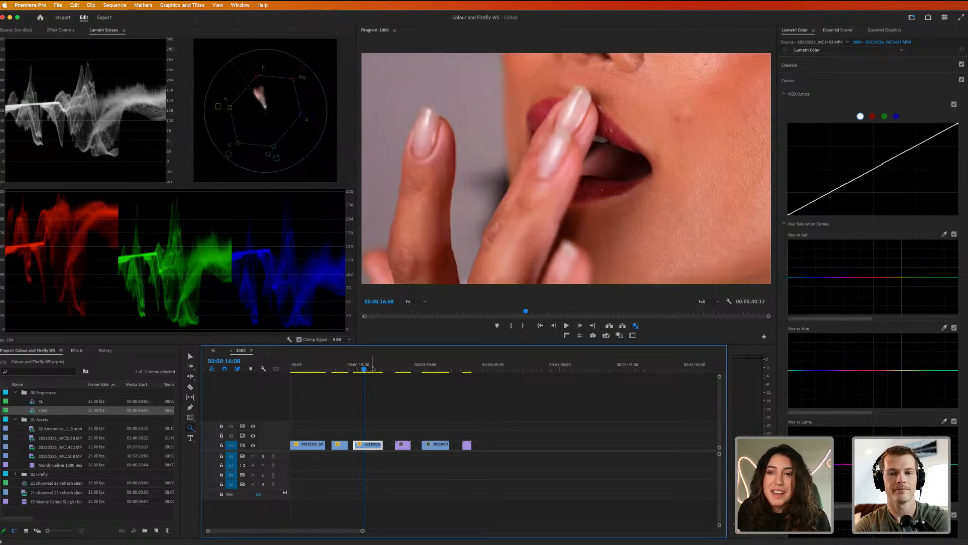
left_click(399, 369)
left_click(427, 368)
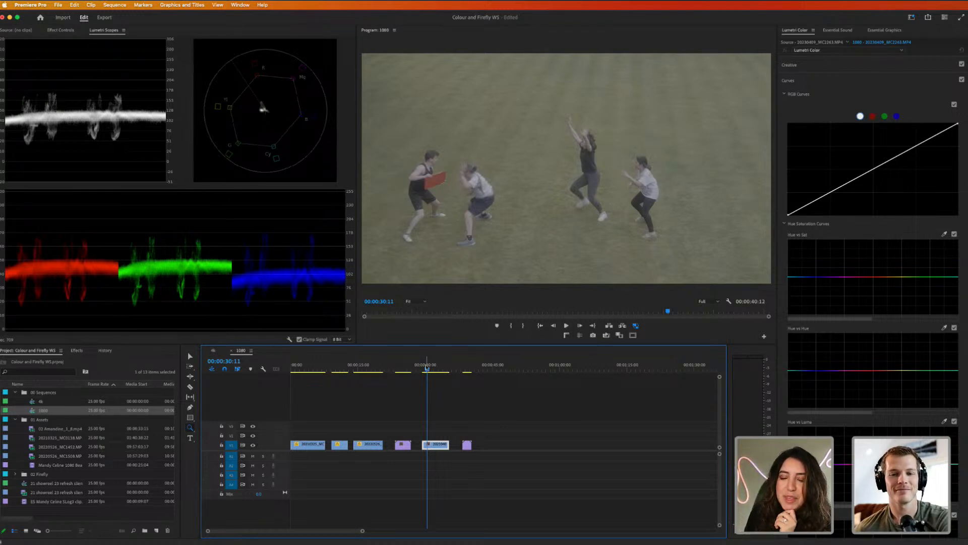
left_click_drag(427, 370, 435, 369)
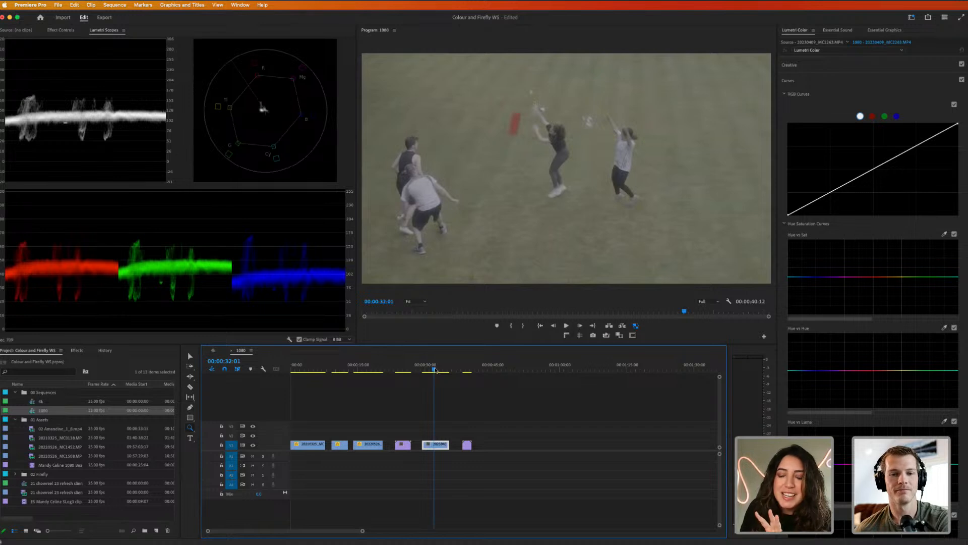
left_click_drag(435, 369, 434, 370)
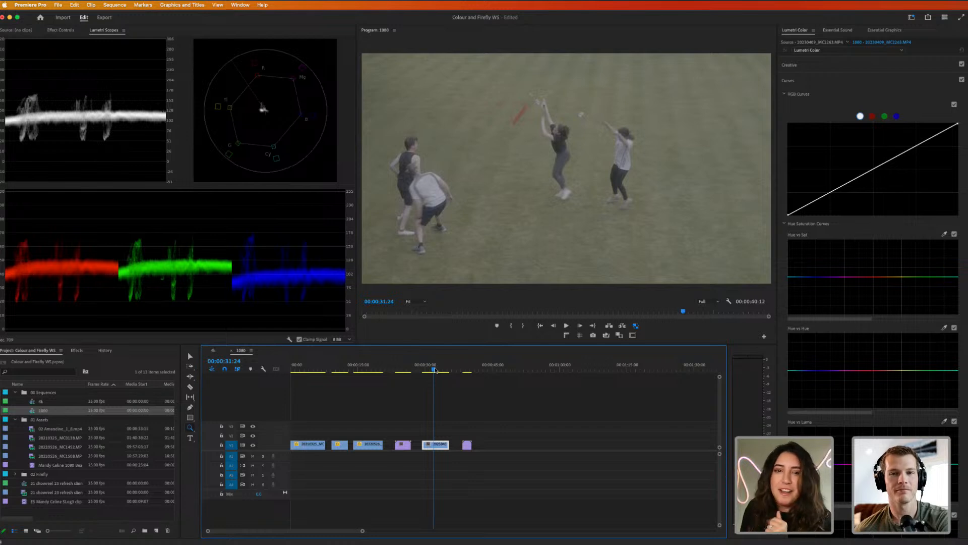
left_click(467, 371)
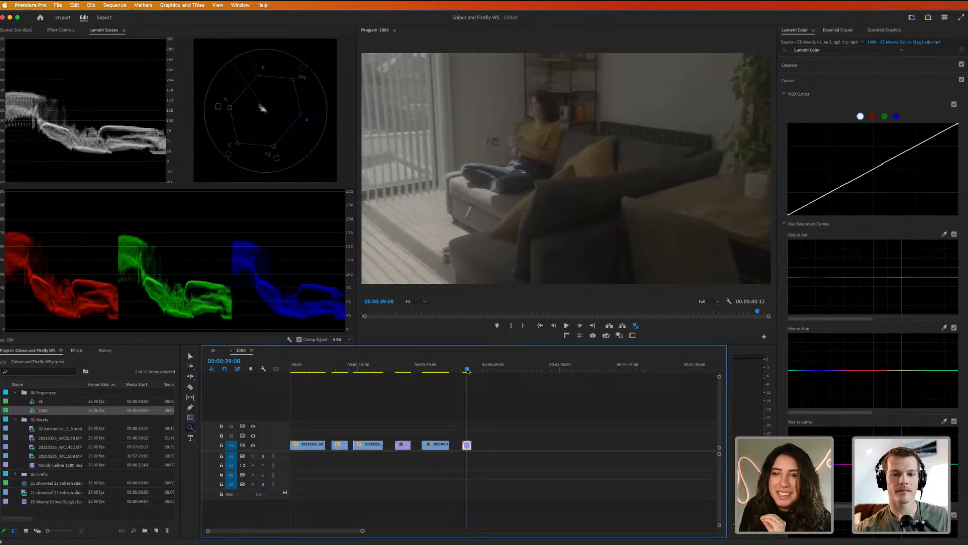
left_click(440, 368)
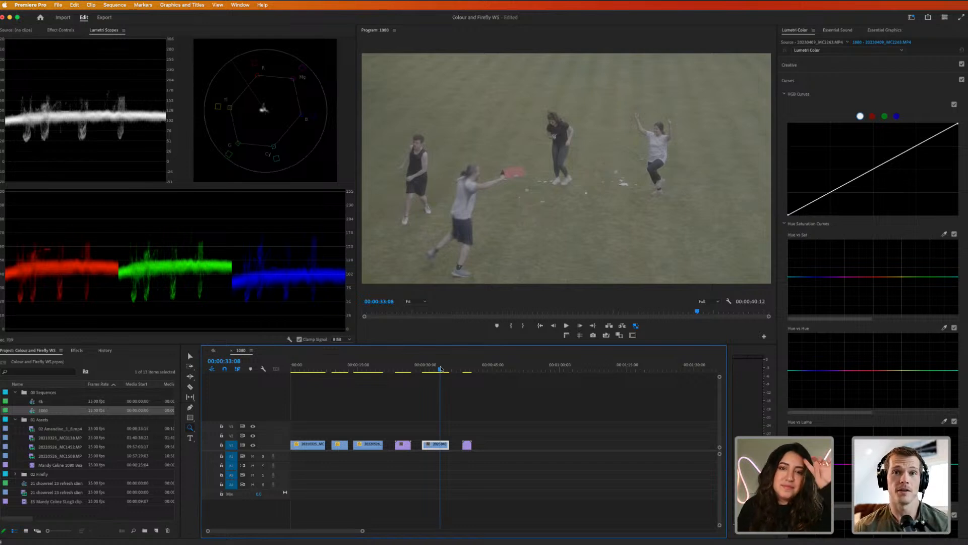
left_click_drag(440, 368, 430, 368)
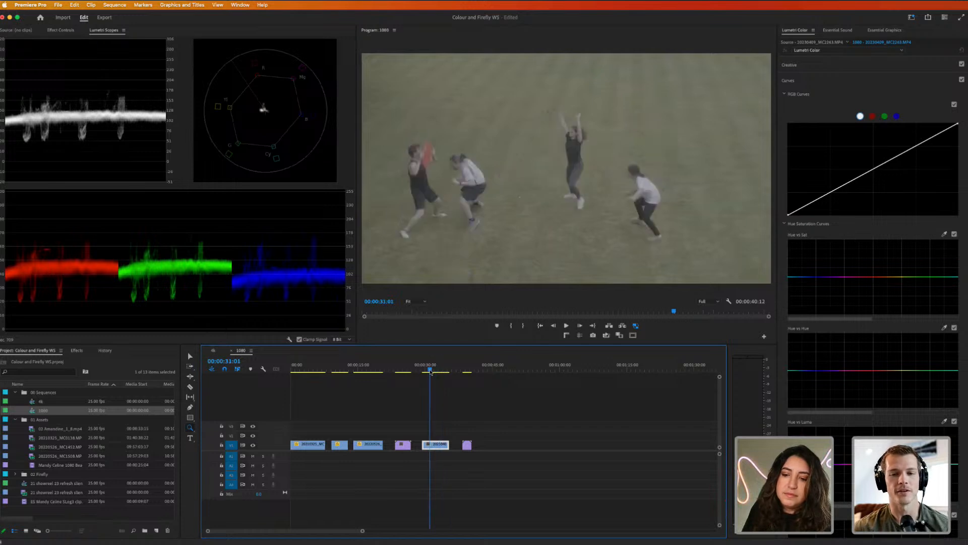
left_click(405, 370)
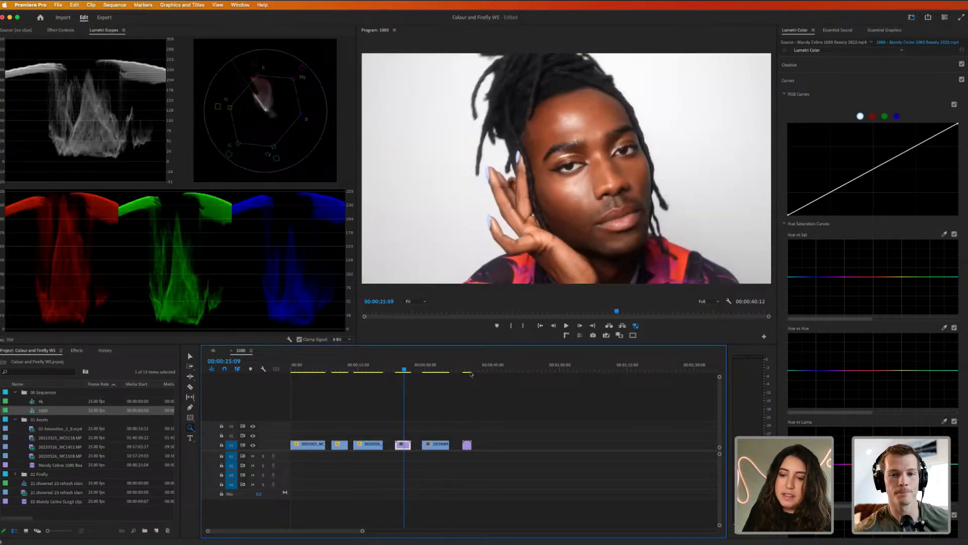
left_click(470, 372)
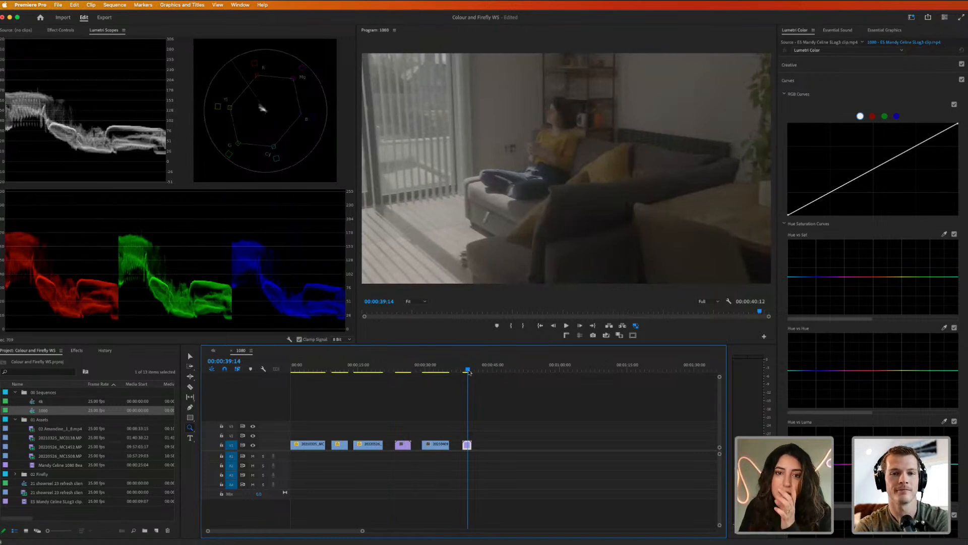
left_click(317, 368)
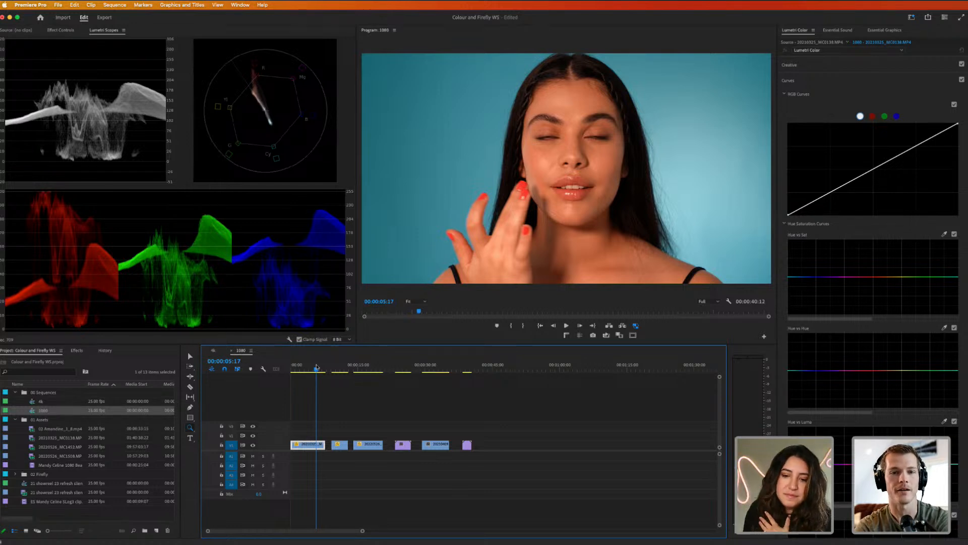
left_click(314, 368)
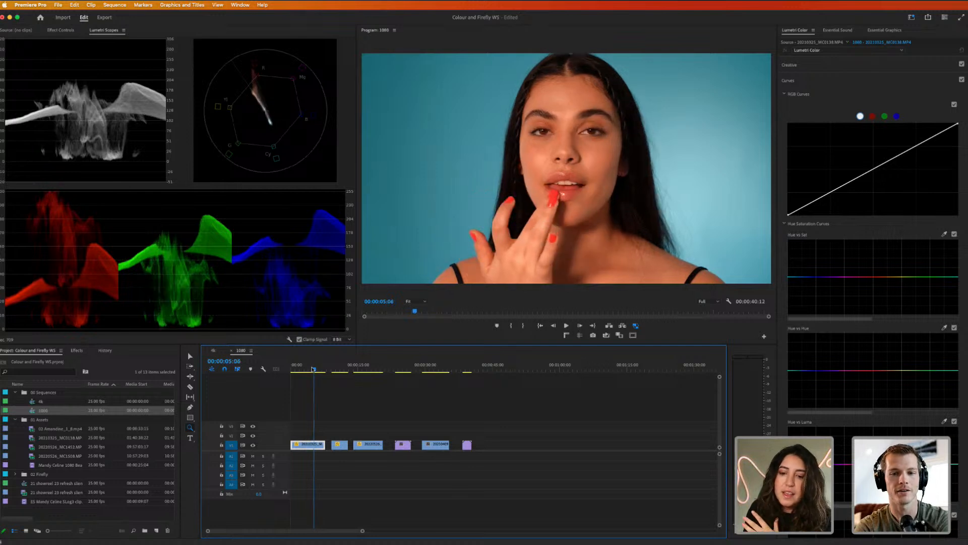
Switch to the Color workspace with the Lumetri Scopes displayed and the Project panel widened.
left_click(911, 18)
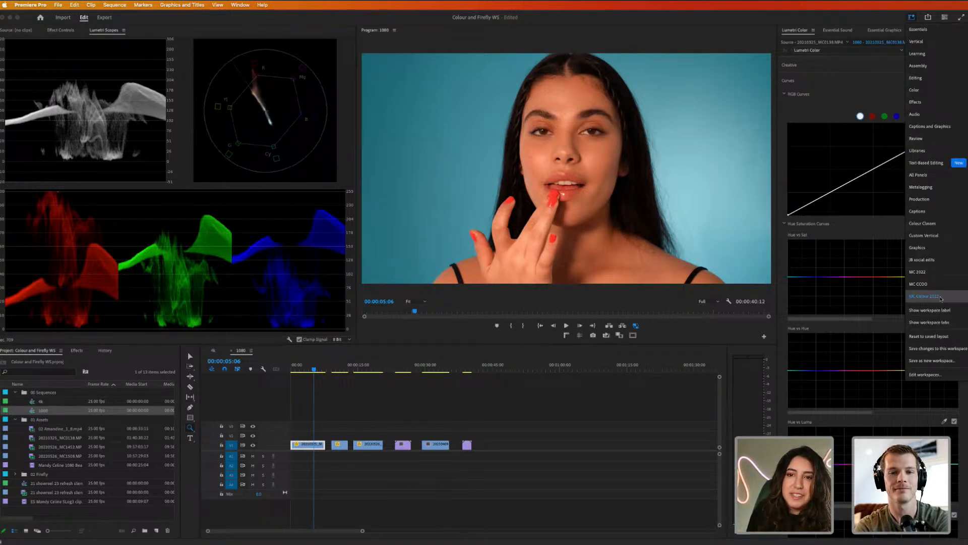
left_click(926, 94)
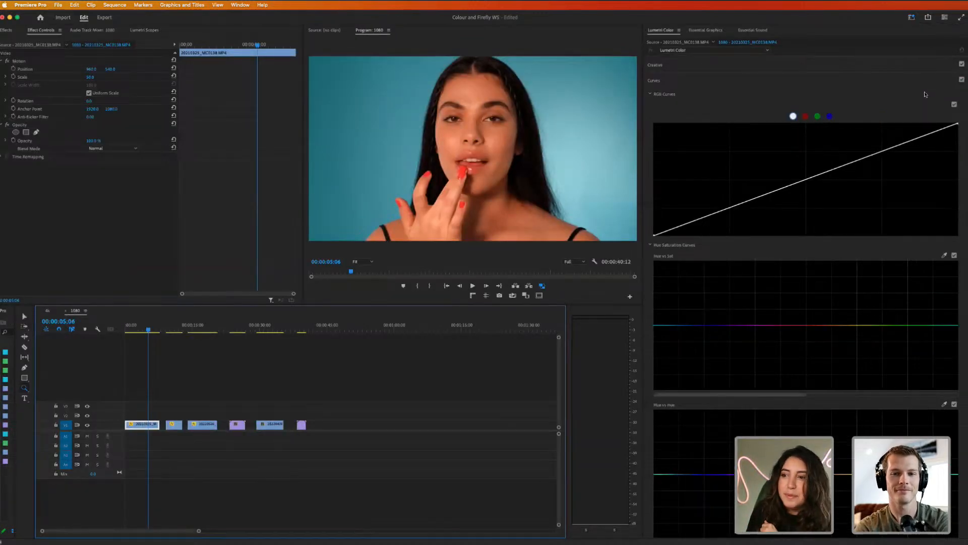
left_click(145, 31)
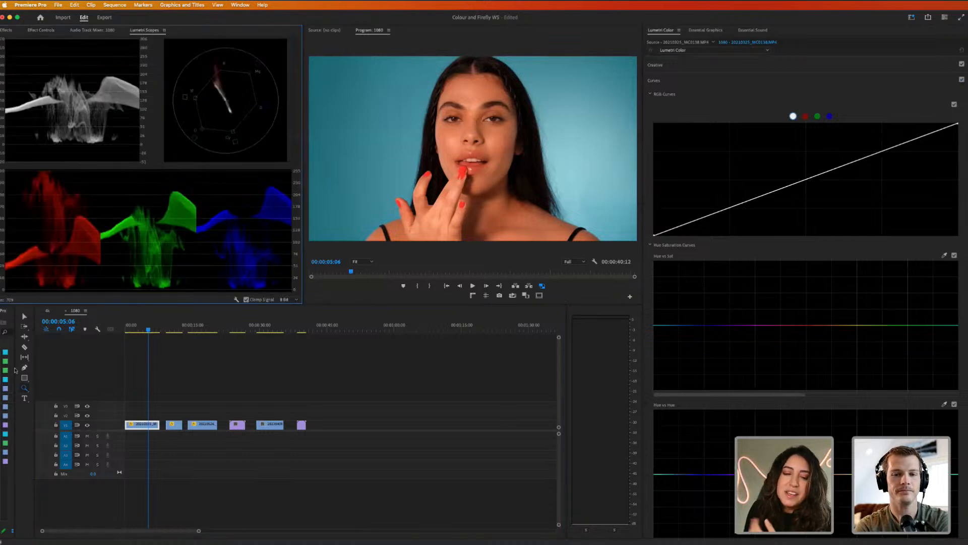
left_click_drag(15, 370, 170, 375)
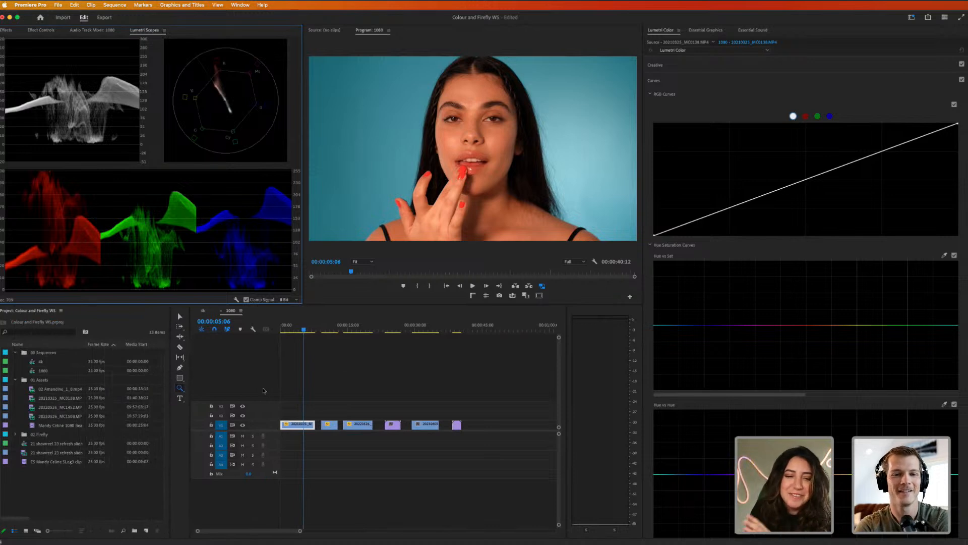
Close the Audio Track Mixer panel and dock the Effects panel alongside the Project panel.
left_click(82, 29)
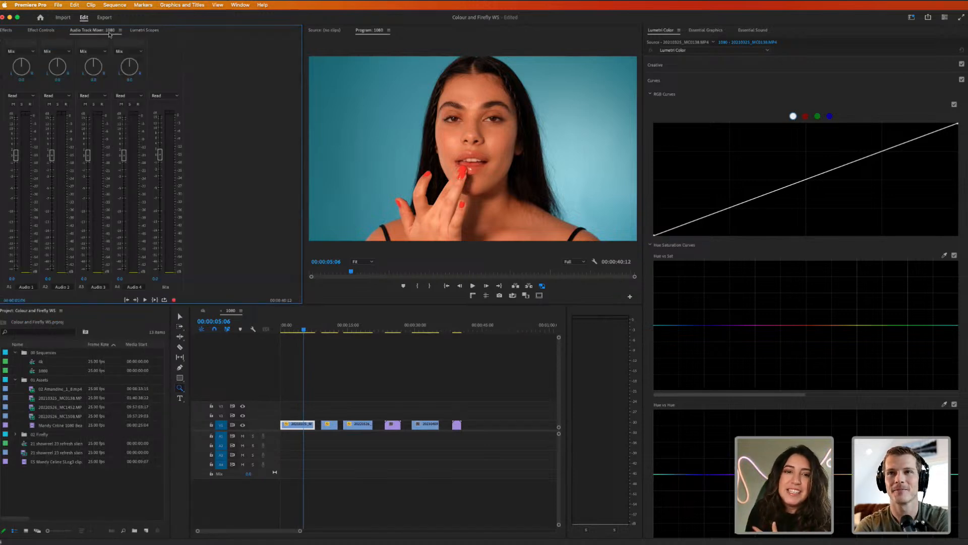
left_click(121, 31)
left_click(130, 39)
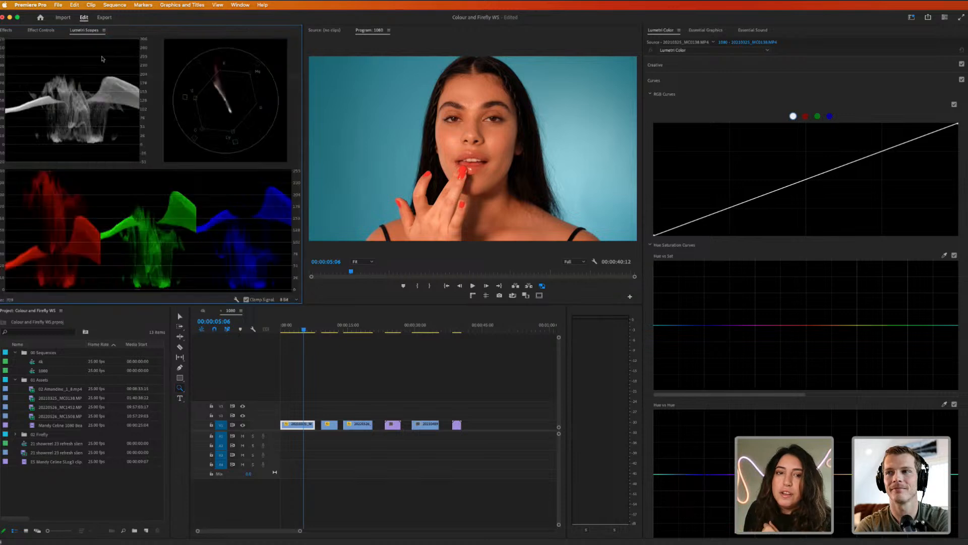
left_click_drag(88, 32, 67, 34)
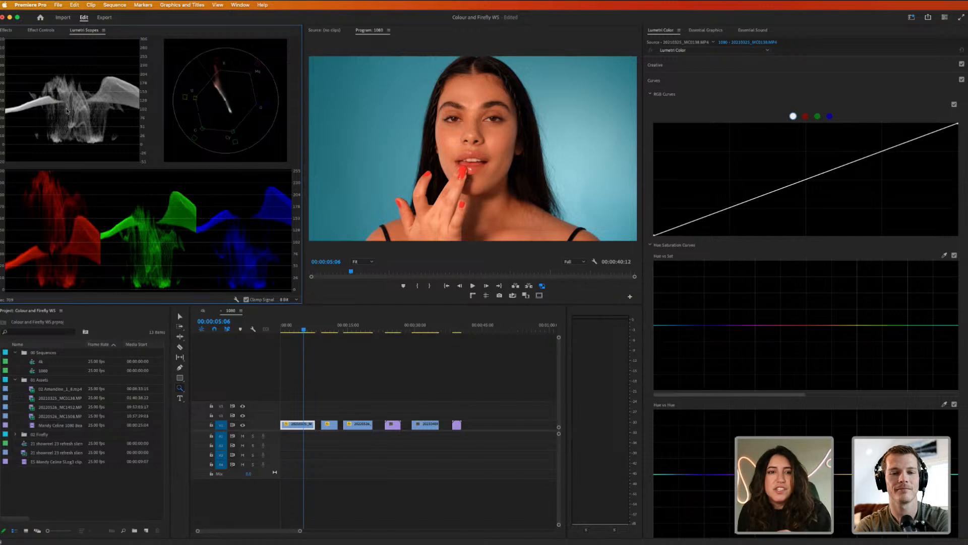
left_click_drag(6, 30, 36, 311)
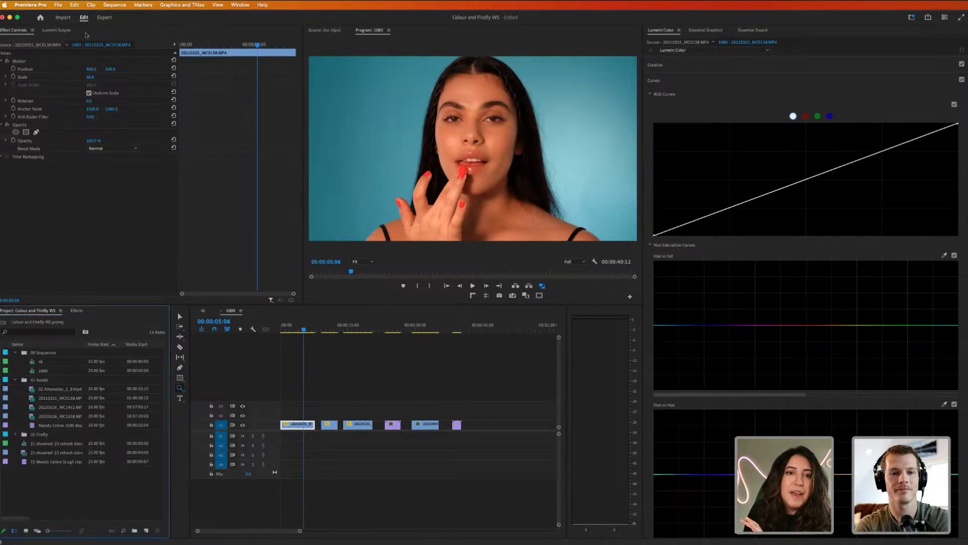
Display the Lumetri Scopes for the first clip and view them enlarged before restoring the layout.
left_click(56, 31)
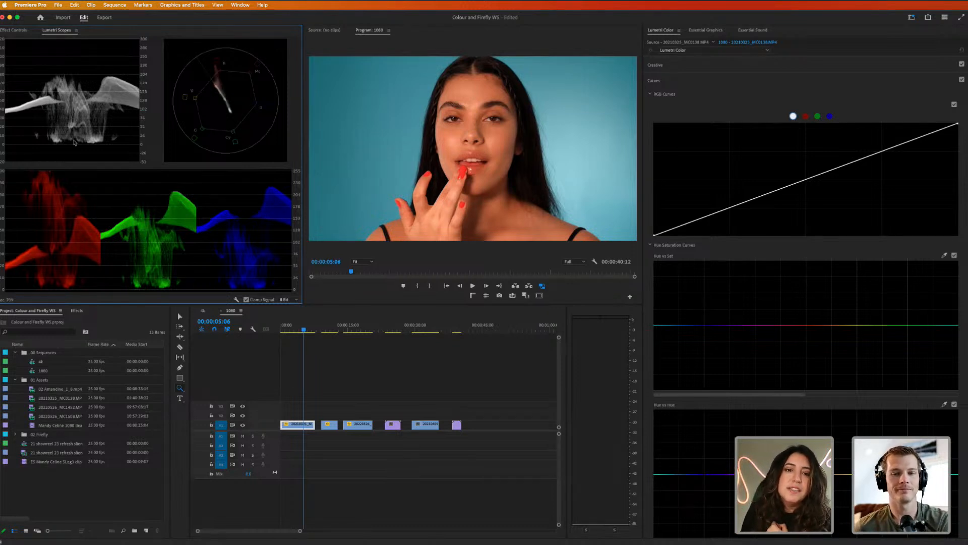
key("grave")
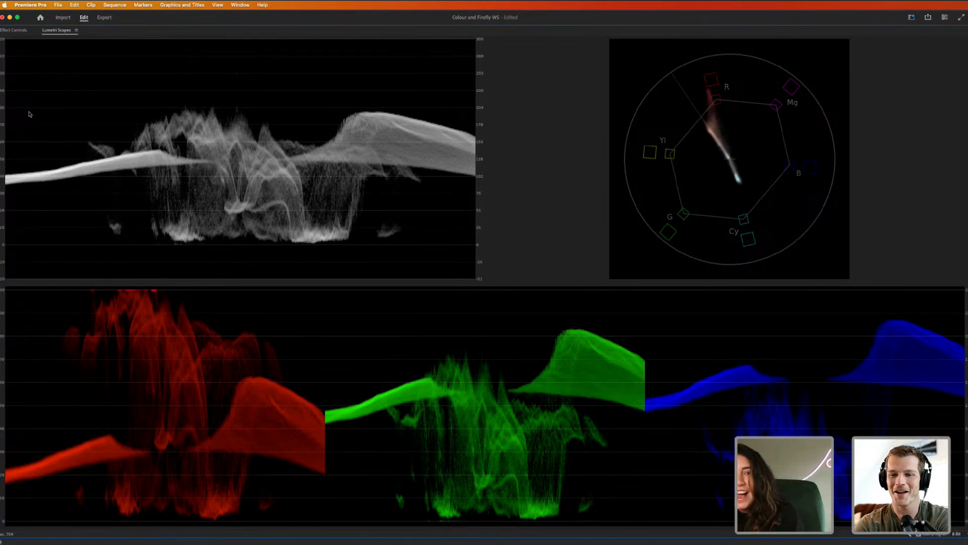
key("grave")
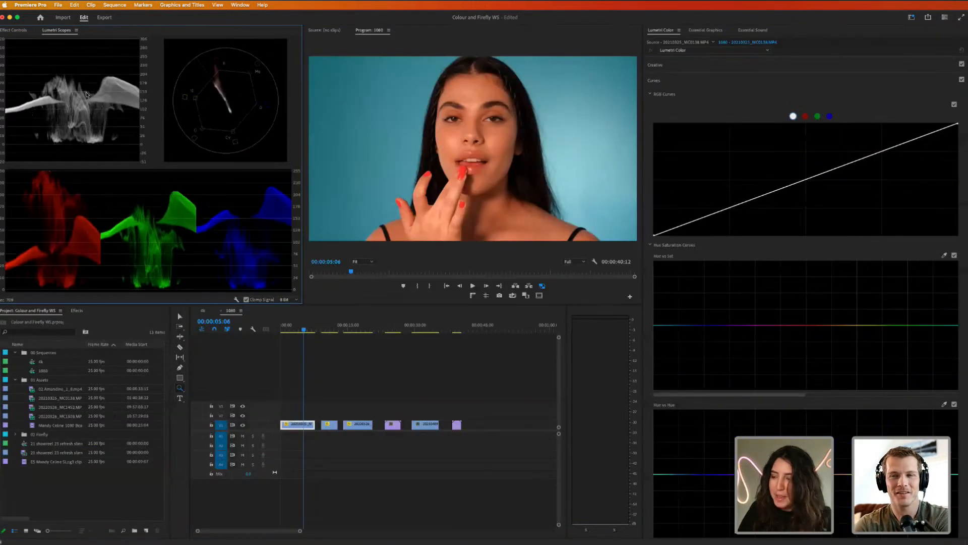
Expand the Basic Correction controls and examine the waveform, vectorscope and RGB parade at full size.
scroll(741, 64, "up", 1)
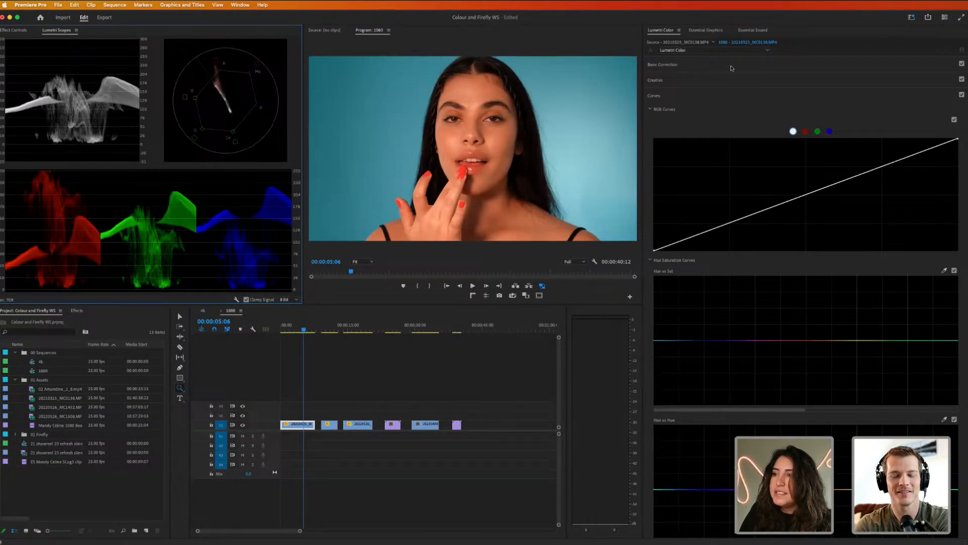
left_click(732, 65)
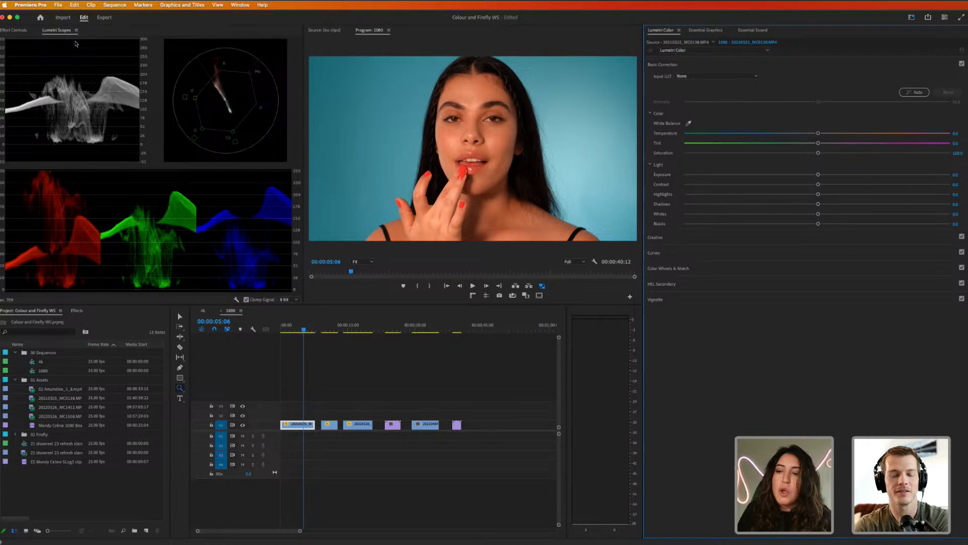
left_click(71, 55)
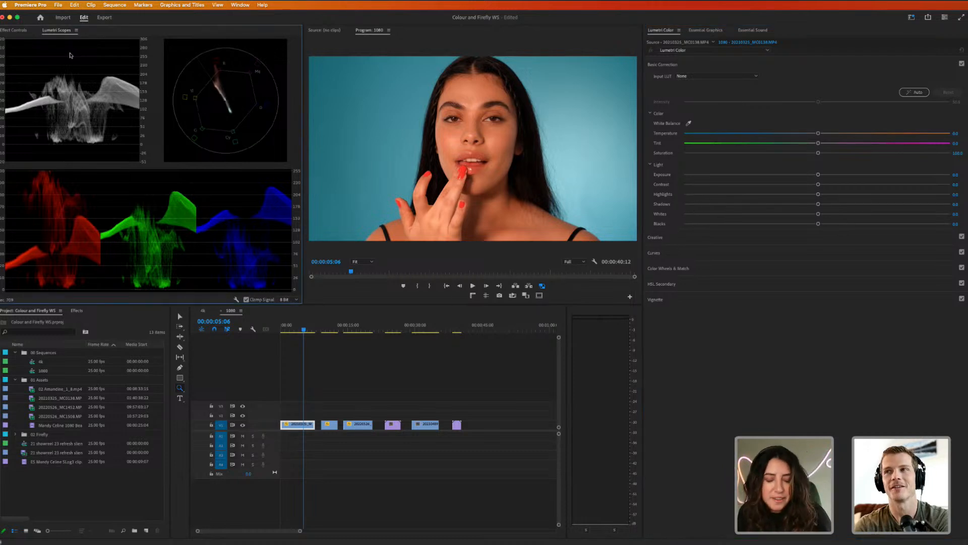
key("grave")
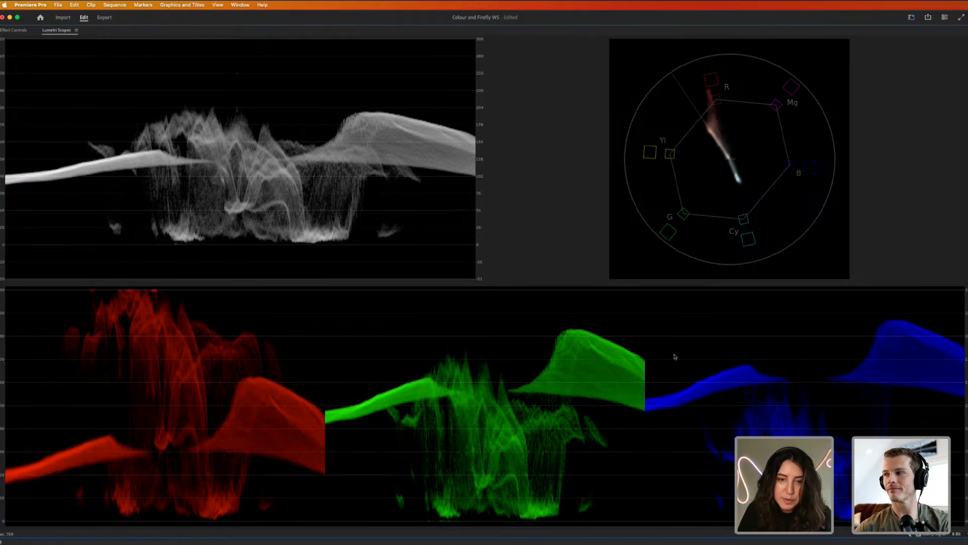
key("grave")
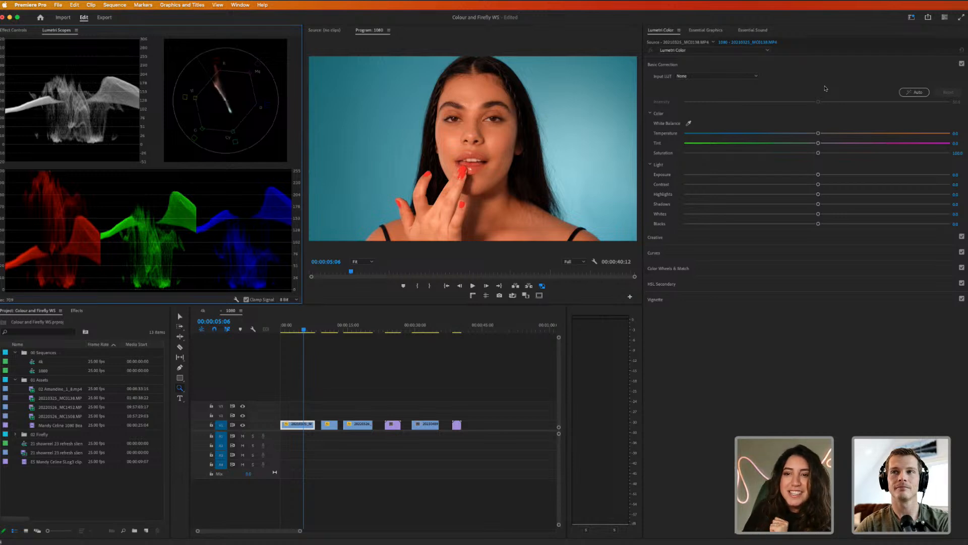
Apply the automatic basic correction to the first clip, trying an intensity of 100 and settling on about 50.
left_click(914, 94)
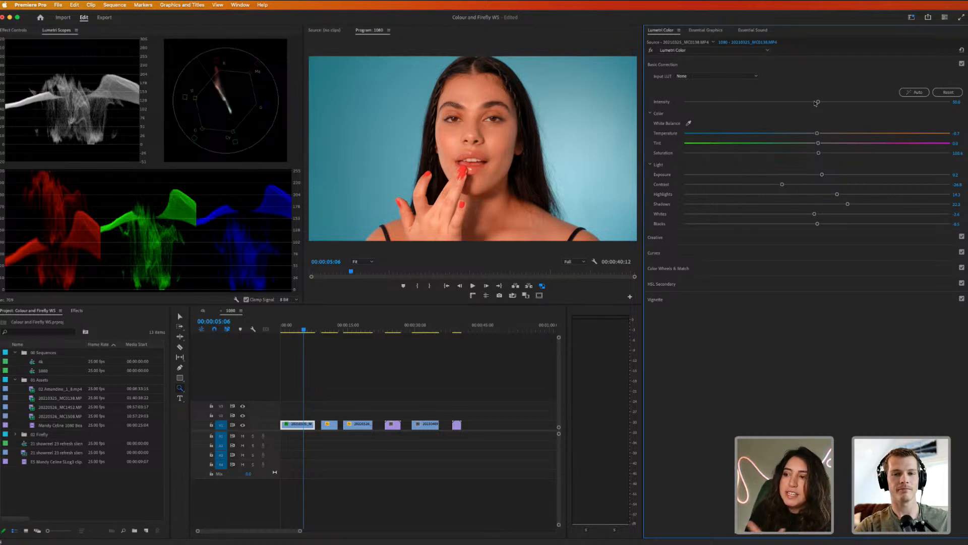
left_click_drag(817, 103, 964, 102)
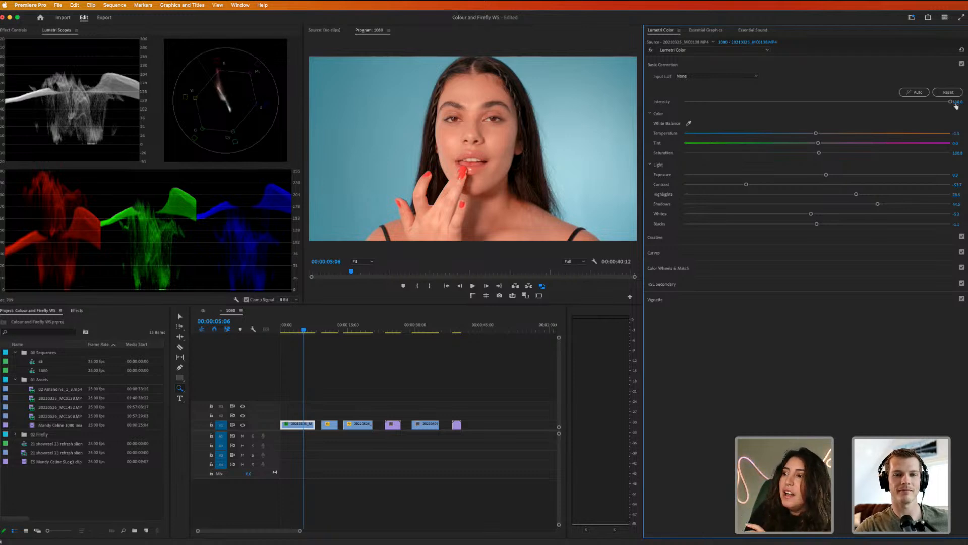
left_click_drag(952, 103, 817, 103)
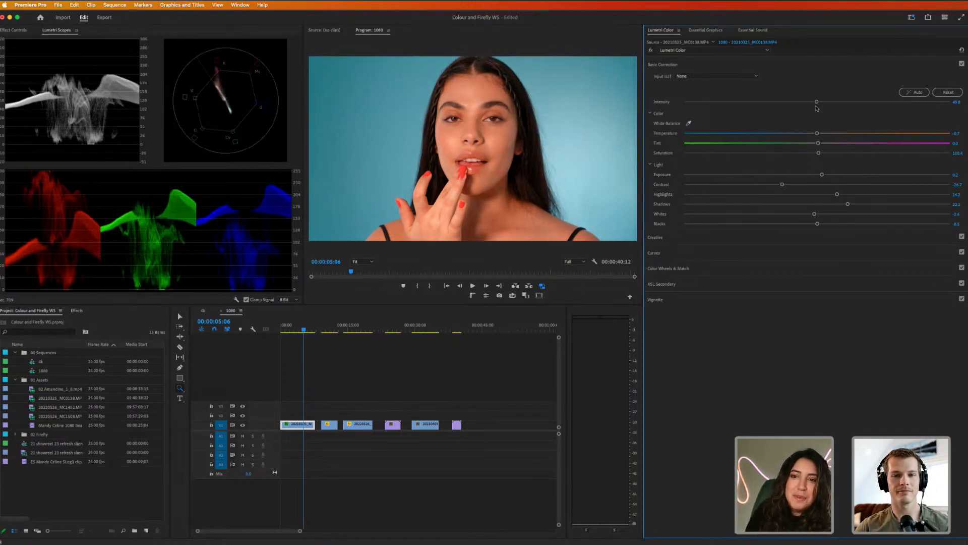
Compare the first clip with and without its Lumetri Color correction.
left_click(651, 50)
left_click(651, 51)
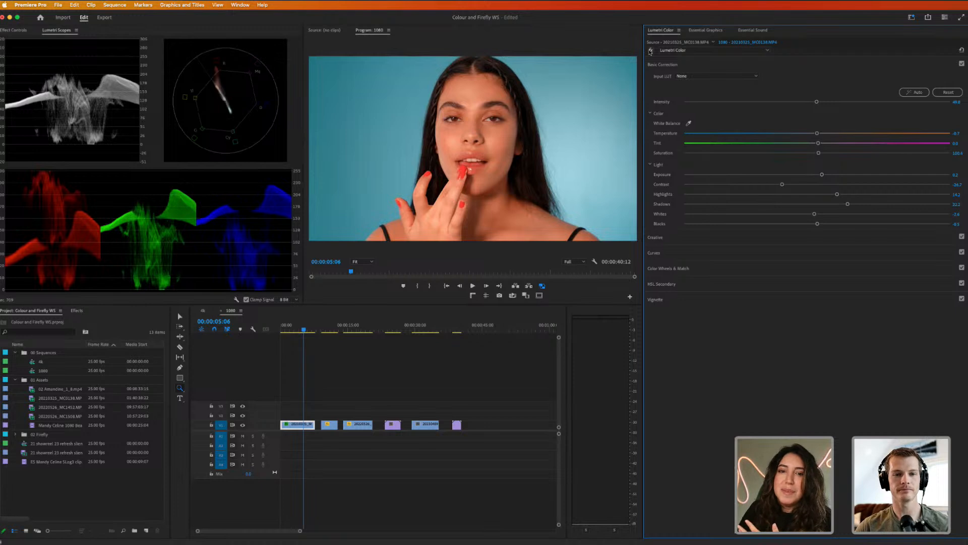
left_click(650, 51)
left_click(651, 51)
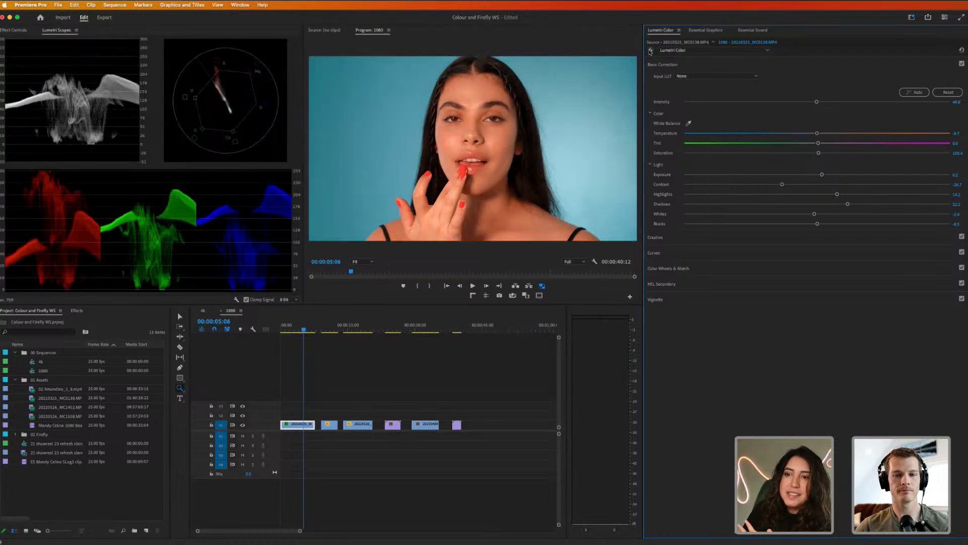
Reset the automatic basic correction and raise the shadows to about 46, reviewing the first clip at several frames.
left_click(945, 92)
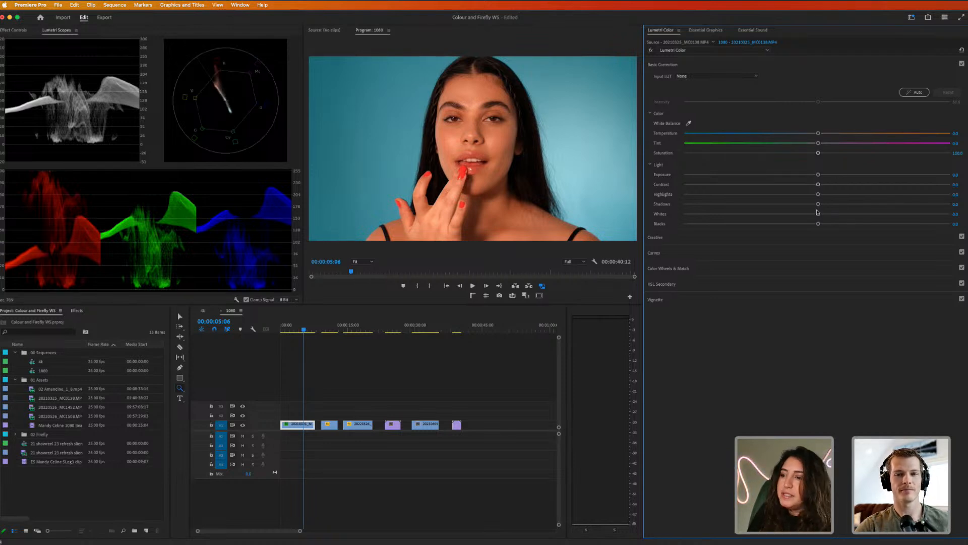
left_click_drag(819, 205, 880, 205)
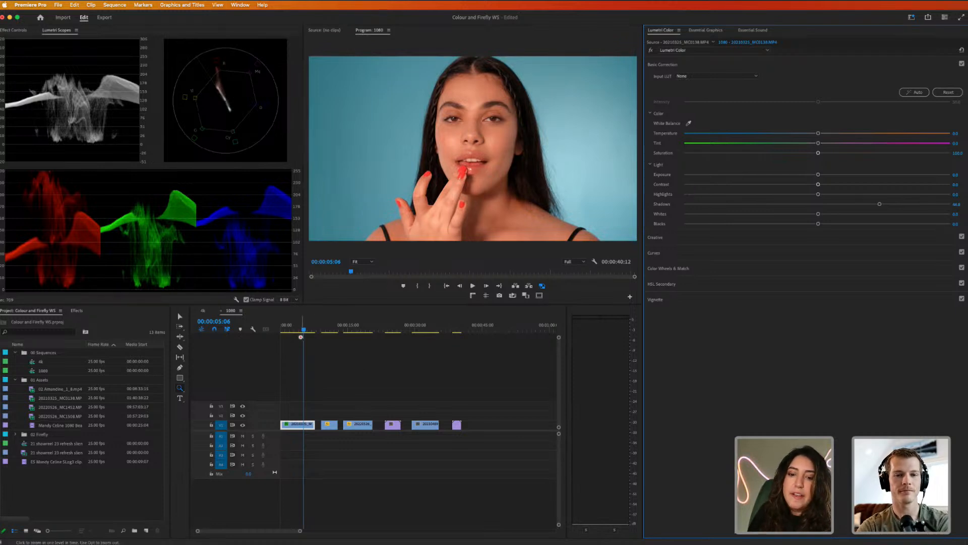
left_click_drag(302, 330, 286, 331)
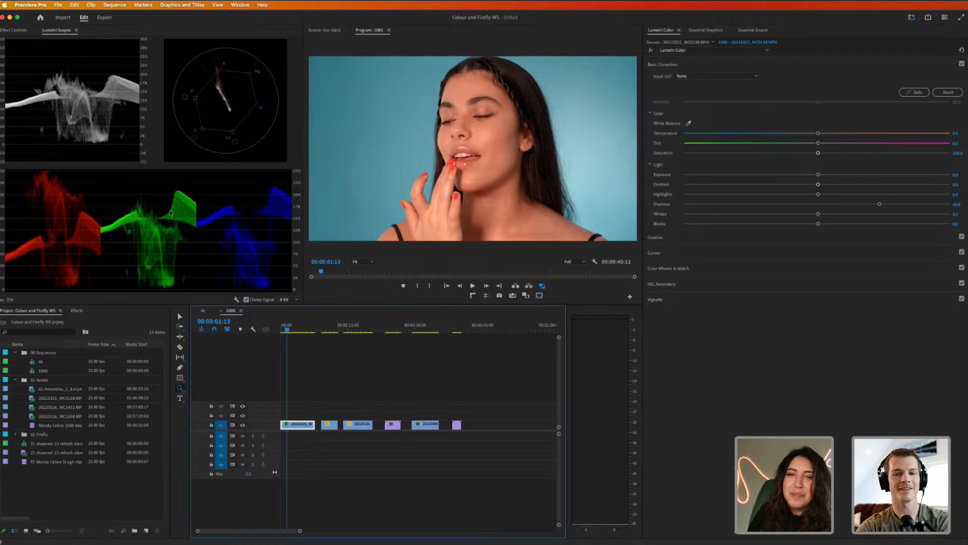
mouse_move(290, 330)
left_mouse_down()
mouse_move(299, 329)
mouse_move(279, 328)
left_mouse_up()
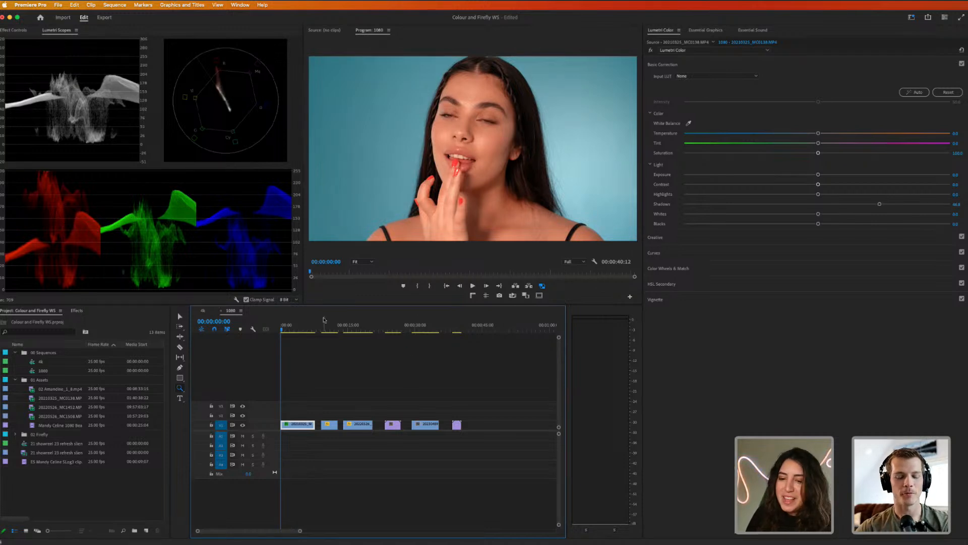
left_click(289, 329)
mouse_move(306, 331)
left_mouse_down()
mouse_move(286, 331)
mouse_move(296, 333)
left_mouse_up()
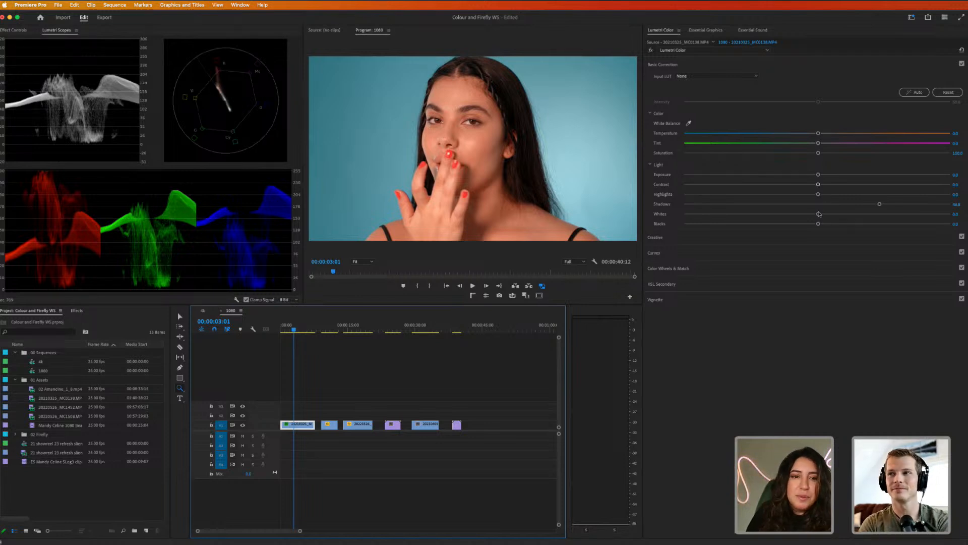
Raise the highlights to about 15 and try the contrast at 100 before returning it to 0.
mouse_move(818, 195)
left_mouse_down()
mouse_move(851, 194)
mouse_move(838, 196)
left_mouse_up()
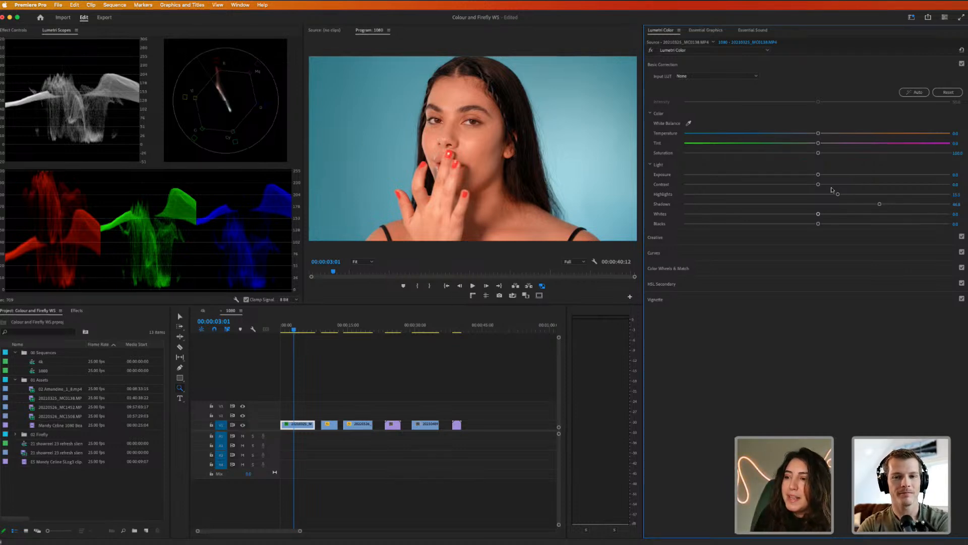
left_click_drag(818, 184, 922, 185)
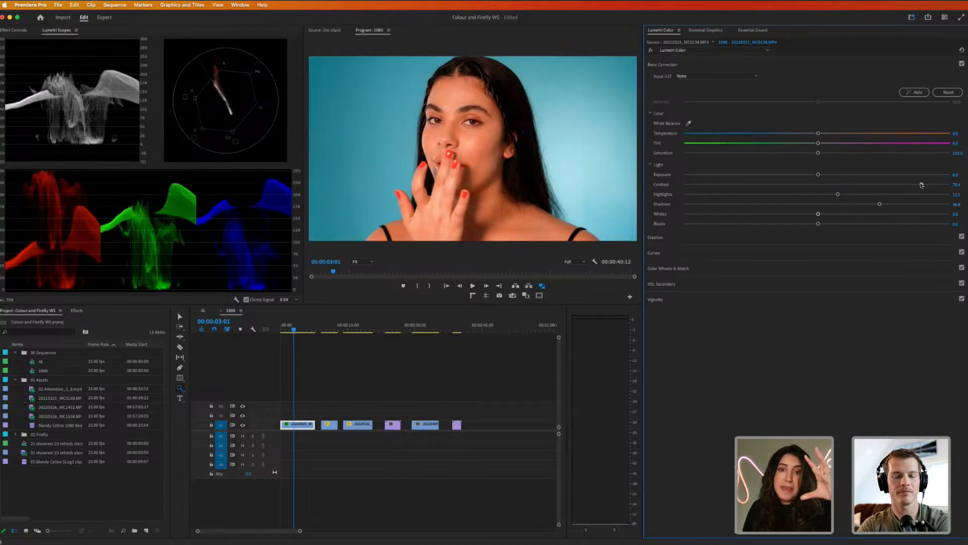
left_click_drag(939, 184, 963, 186)
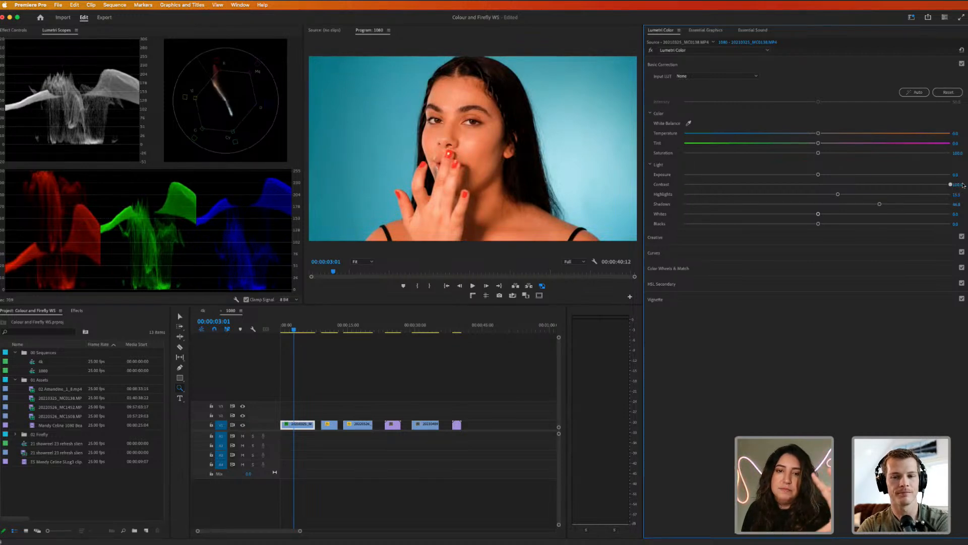
left_click_drag(963, 185, 818, 187)
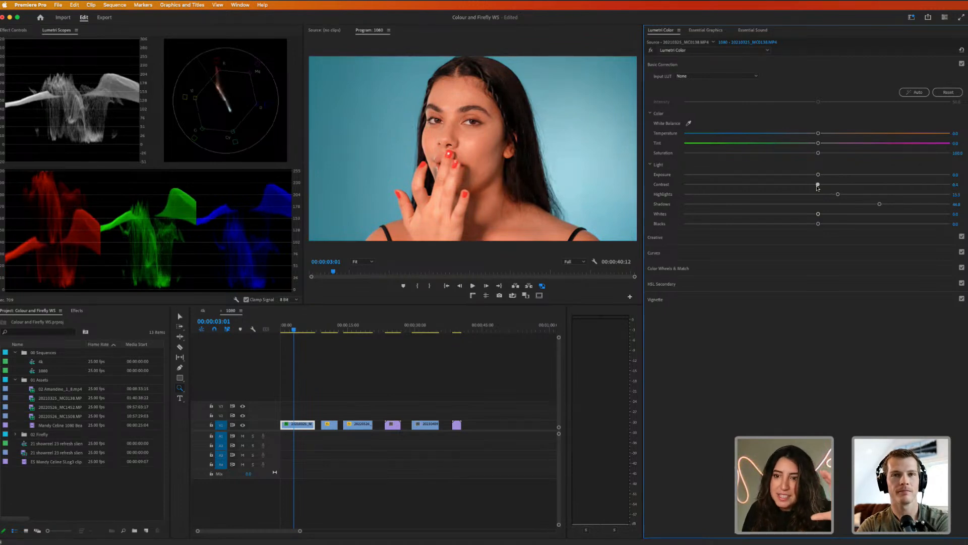
left_click_drag(818, 188, 820, 188)
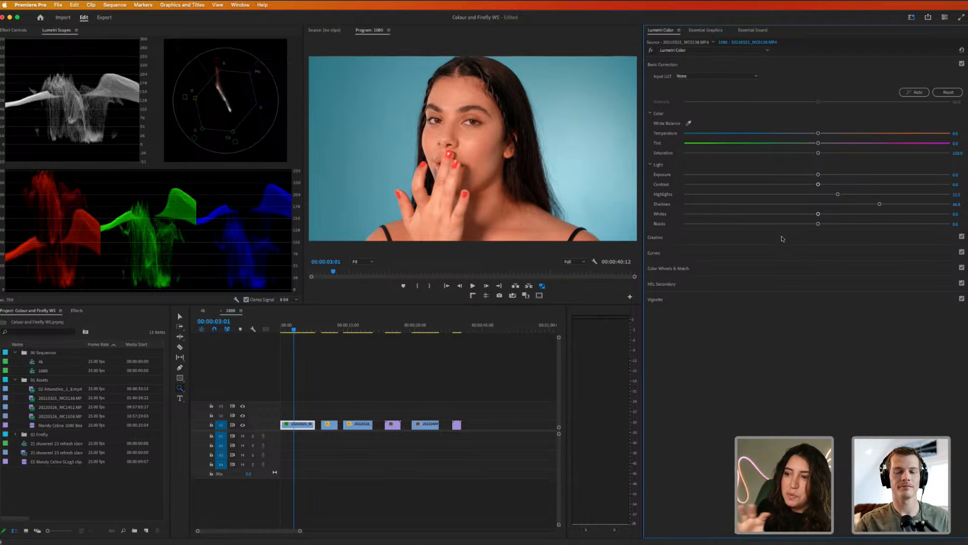
Raise the whites to about 7 and try a slightly lower saturation before restoring it to 100.
left_click_drag(818, 213, 826, 217)
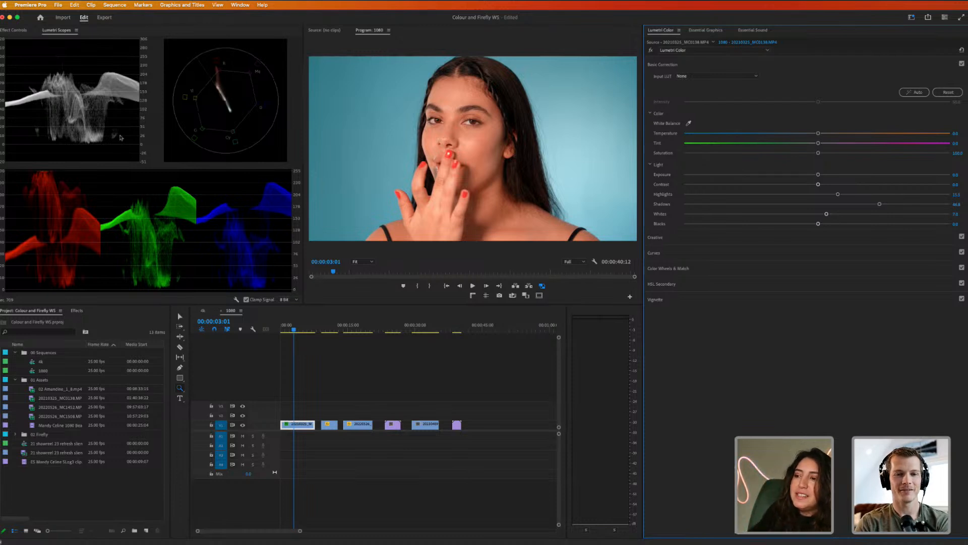
mouse_move(818, 152)
left_mouse_down()
mouse_move(915, 153)
mouse_move(816, 154)
left_mouse_up()
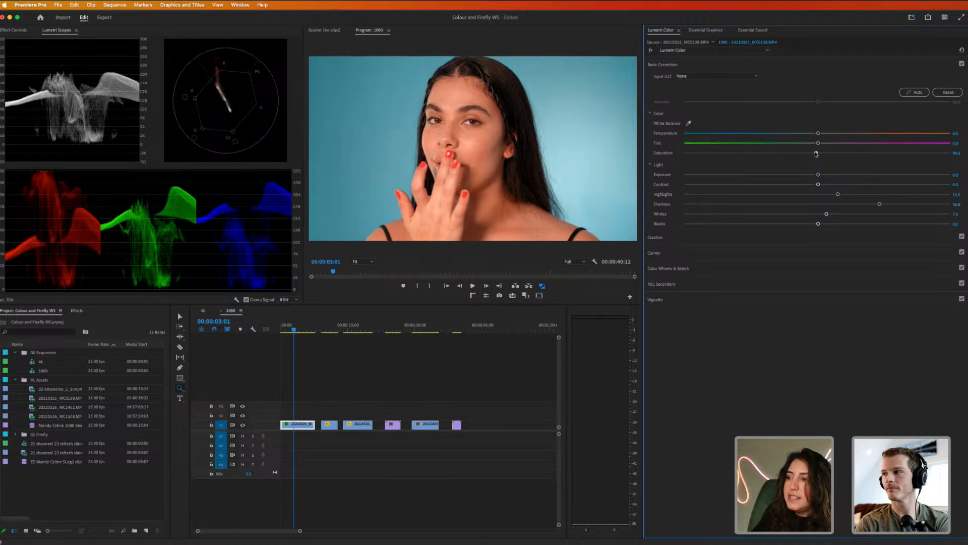
mouse_move(815, 153)
left_mouse_down()
mouse_move(723, 154)
mouse_move(818, 153)
left_mouse_up()
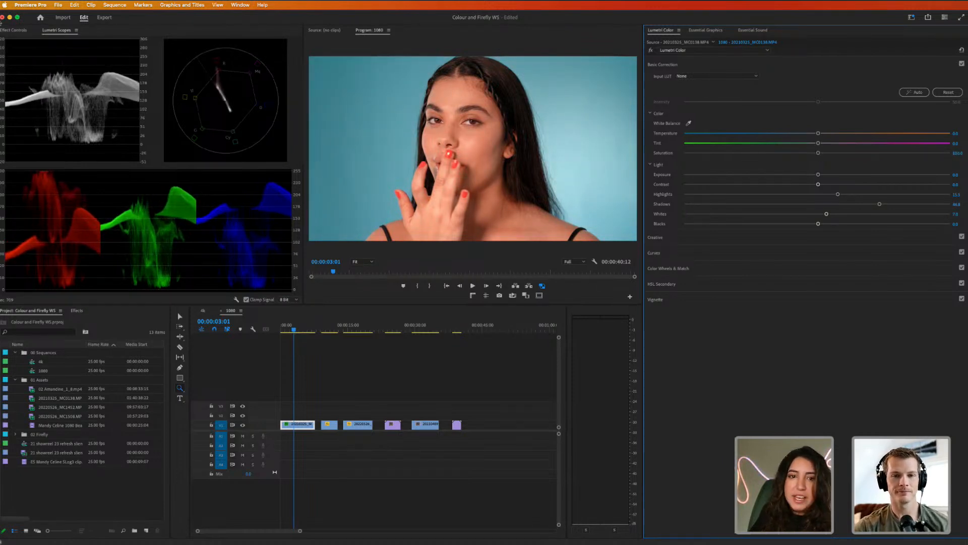
Draw a small triangular opacity mask over the woman's cheek in the first clip.
left_click(15, 31)
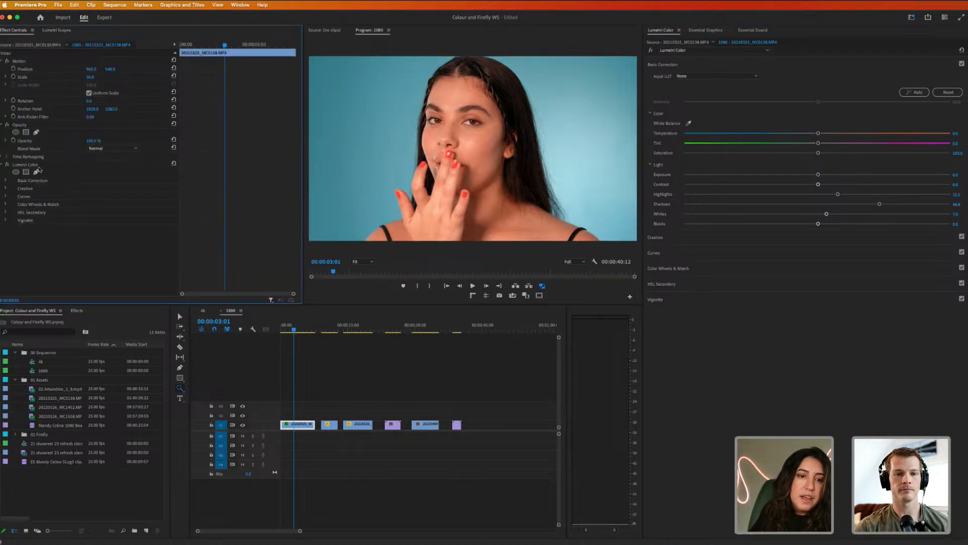
left_click(35, 132)
left_click(470, 138)
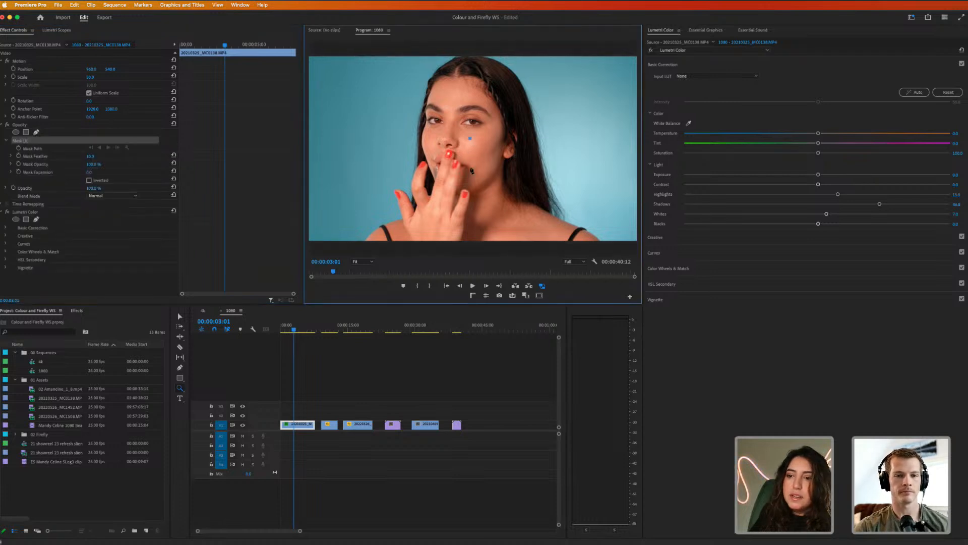
left_click(471, 171)
left_click(498, 137)
left_click(470, 138)
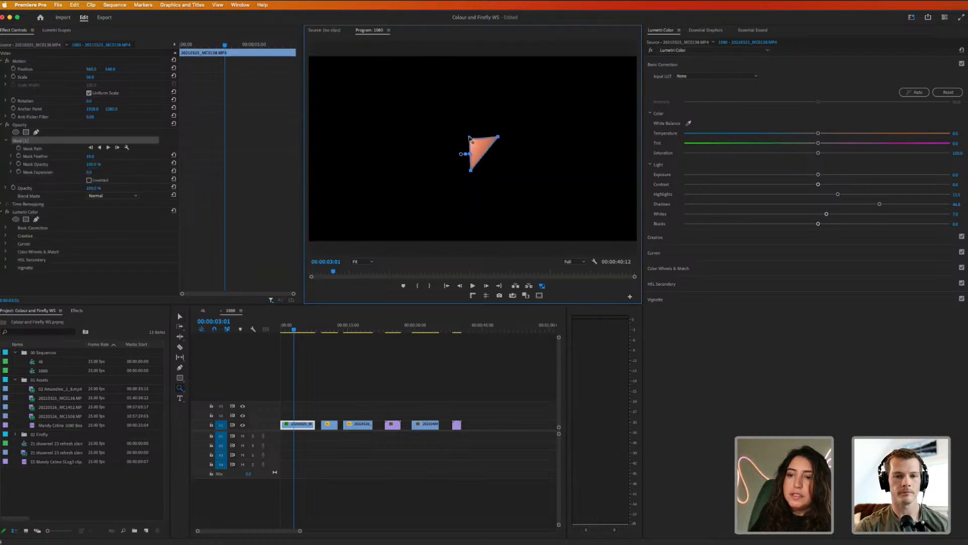
Examine the masked skin tone in the vectorscope at different frames, shifting the mask slightly across the cheek.
left_click(44, 31)
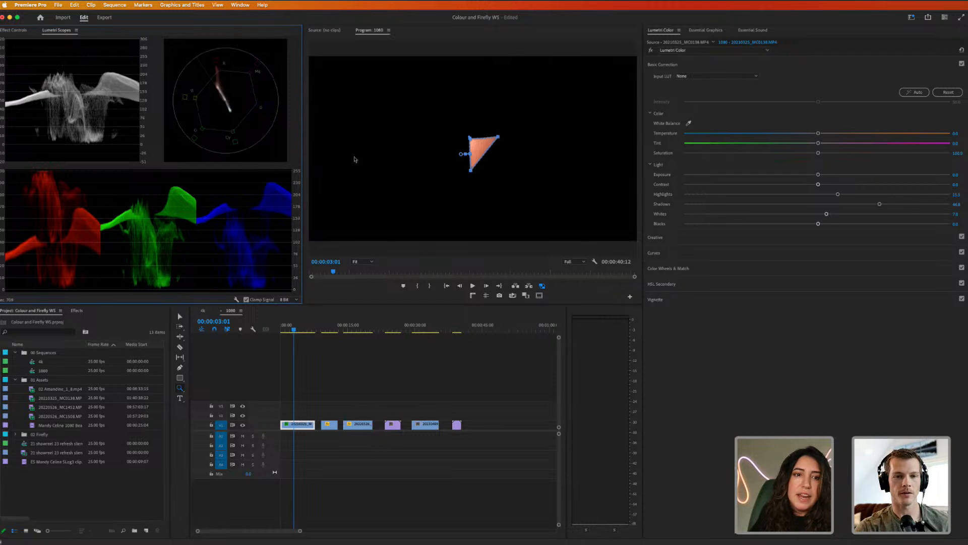
left_click(292, 328)
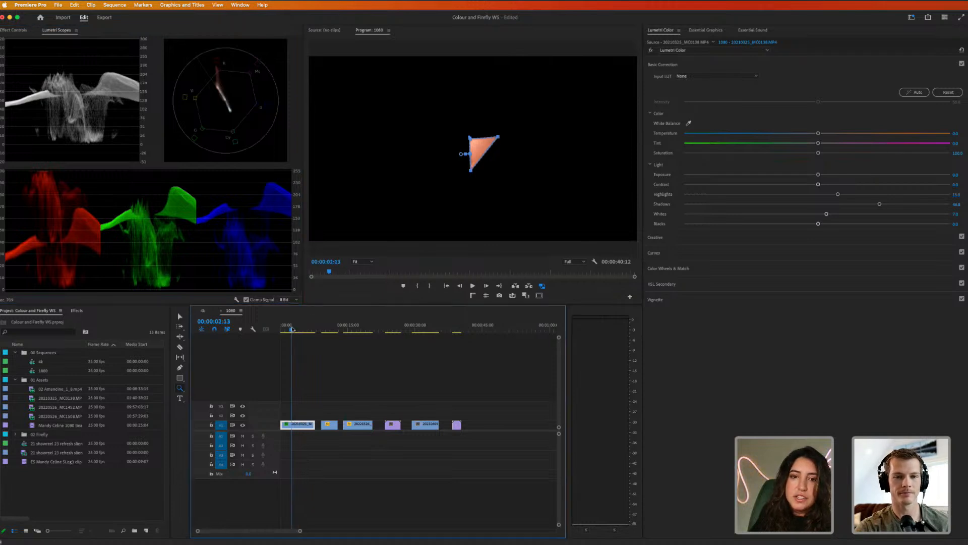
left_click(296, 329)
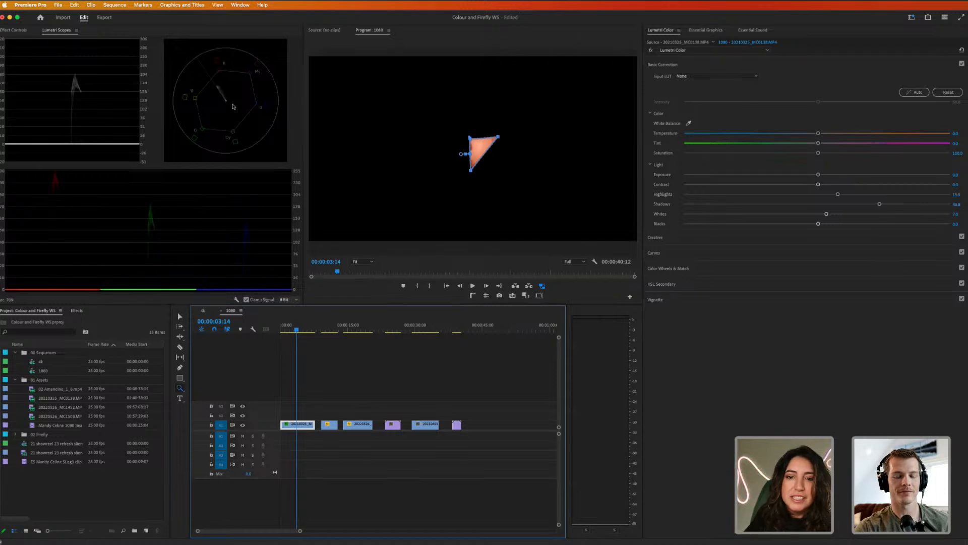
left_click_drag(482, 146, 494, 143)
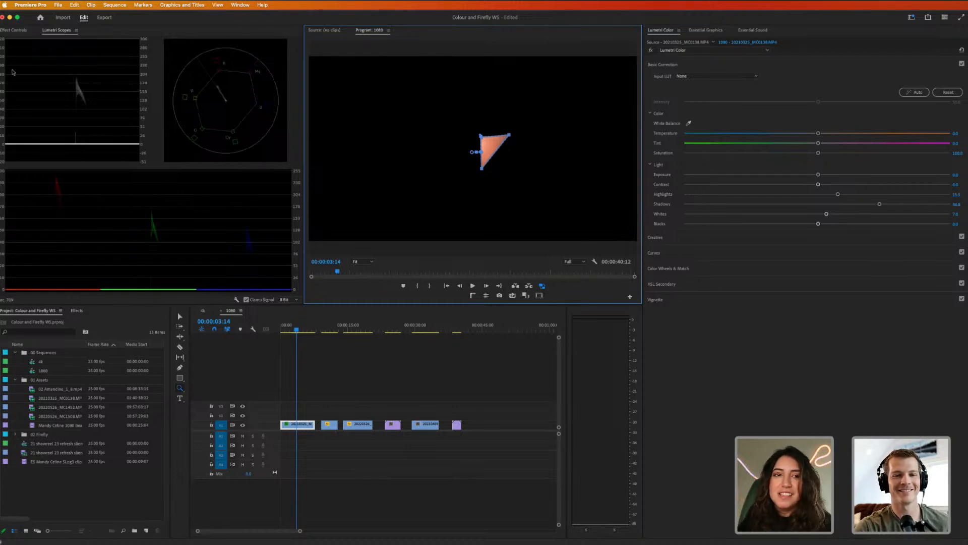
Delete the opacity mask from the first clip and return the playhead to 00:00:03:01.
left_click(14, 31)
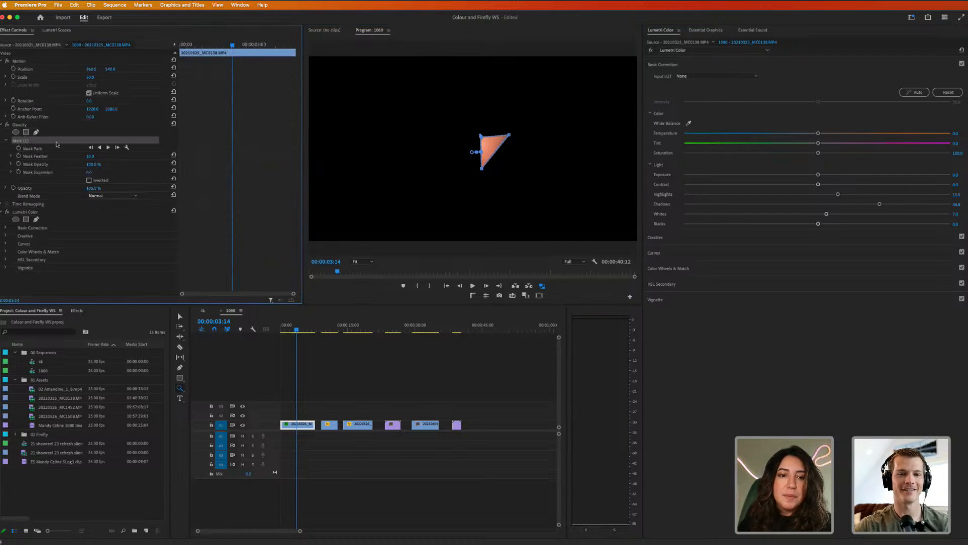
key("Delete")
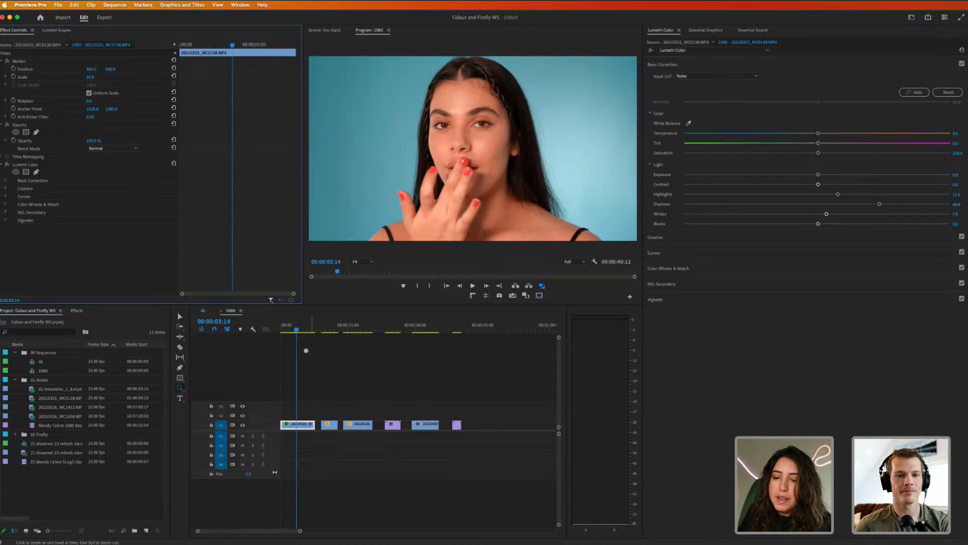
left_click_drag(296, 329, 295, 329)
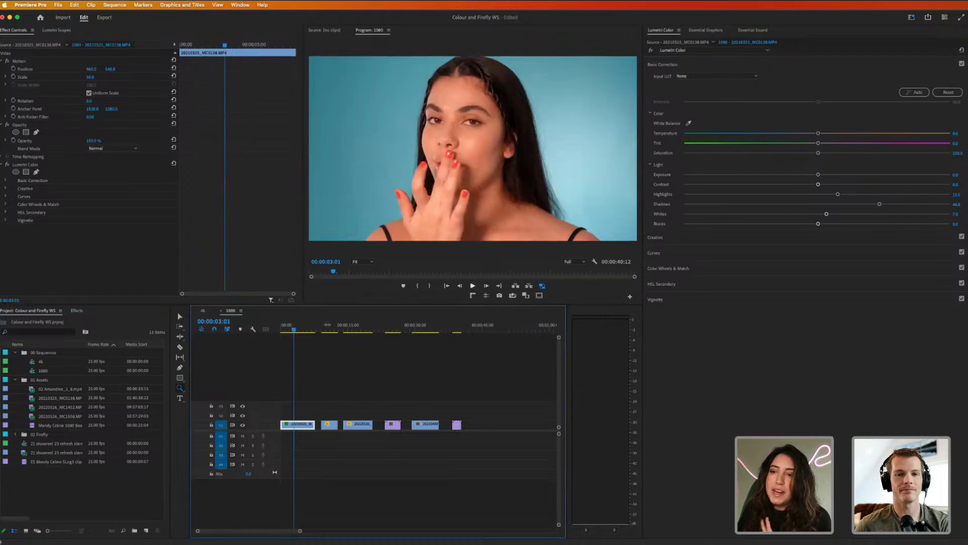
In the Creative controls, try a saturation of about 175 before restoring 100, and raise the vibrance to about 6.
left_click(750, 69)
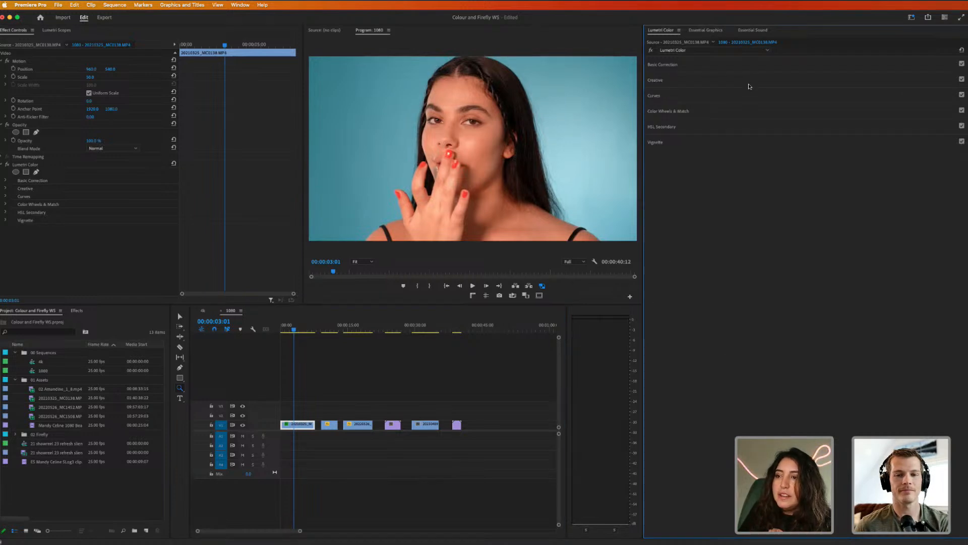
left_click(749, 87)
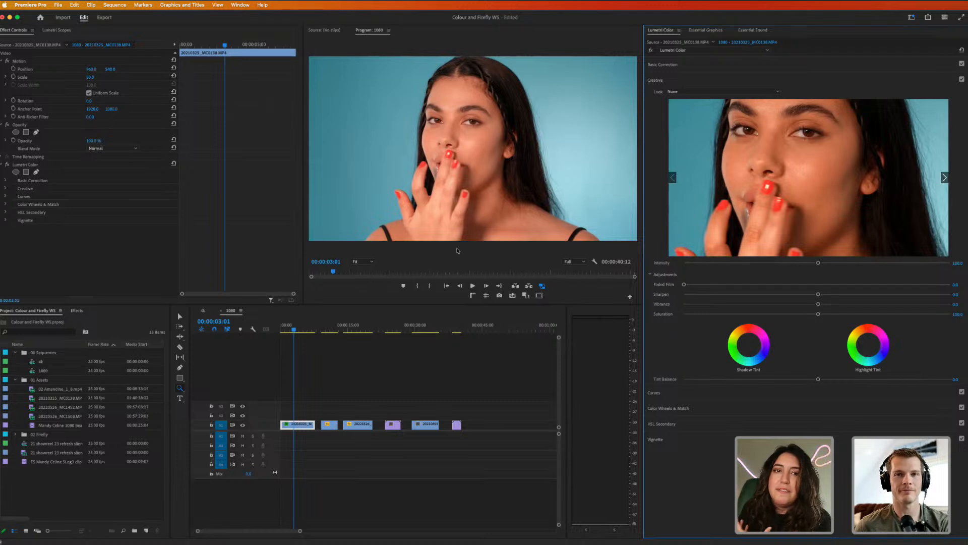
left_click(56, 30)
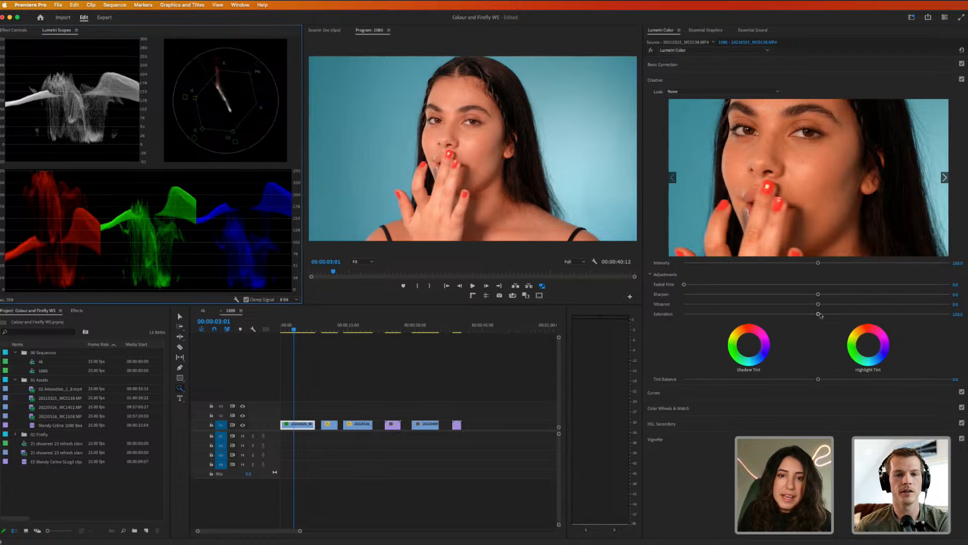
left_click_drag(818, 313, 917, 311)
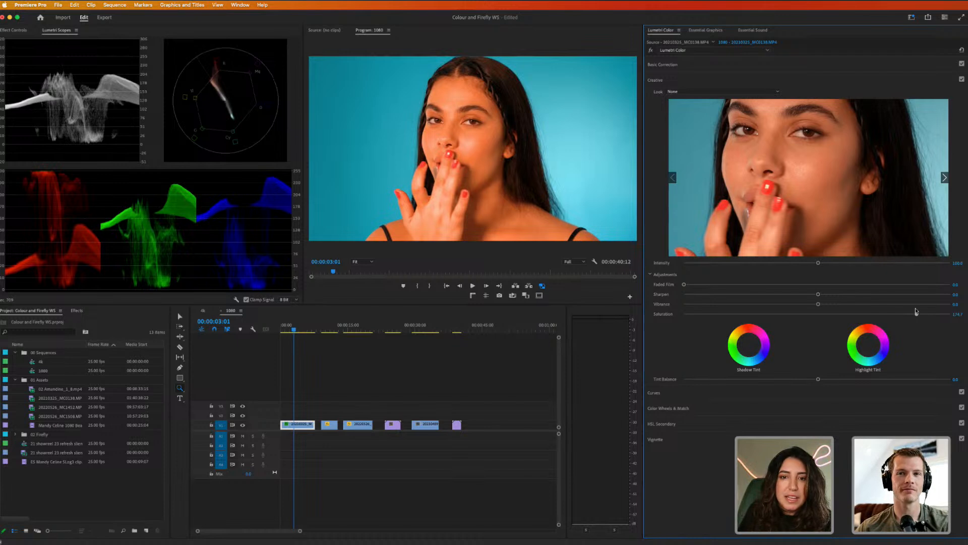
left_click_drag(917, 311, 826, 308)
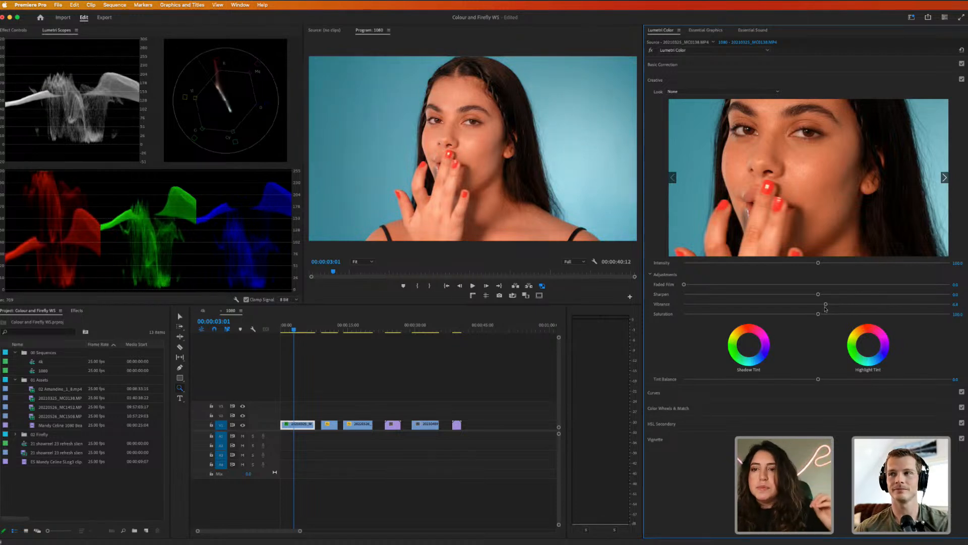
left_click(675, 82)
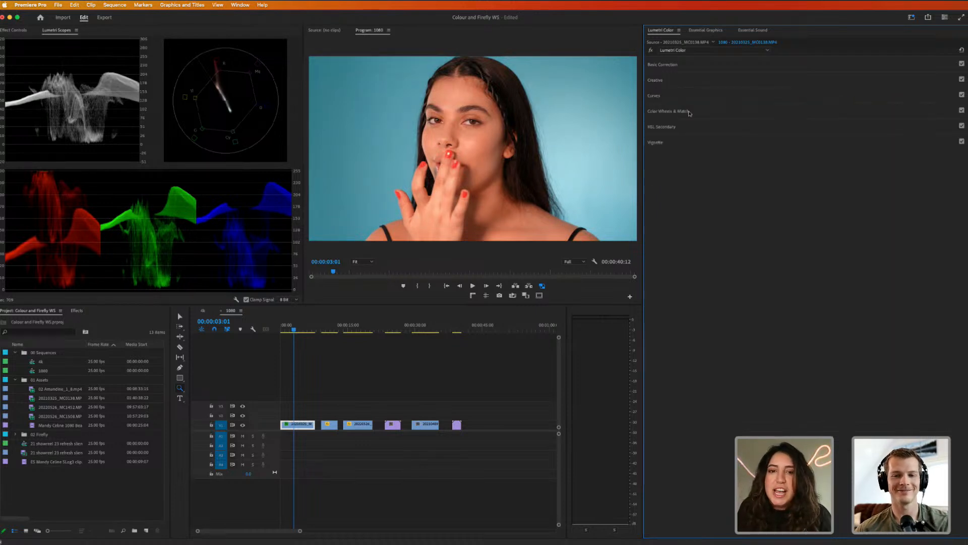
On the Hue vs Hue curve, sample the teal background of the first clip and shift its hue towards a purer blue.
left_click(690, 94)
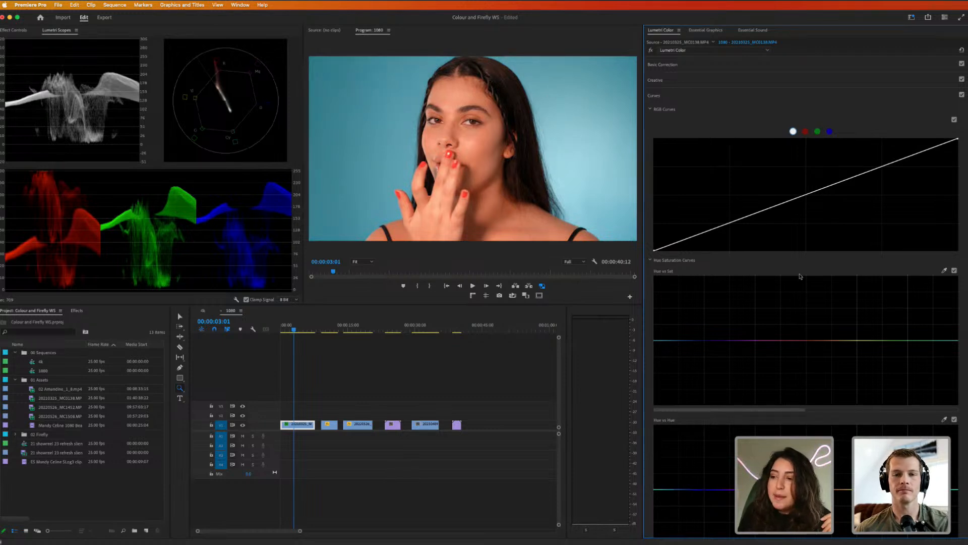
scroll(801, 276, "down", 1)
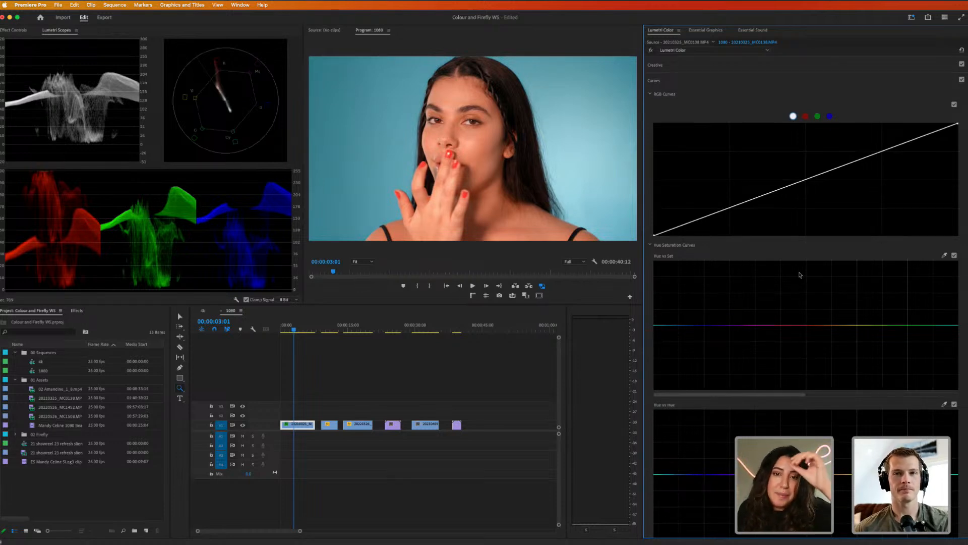
scroll(828, 379, "down", 8)
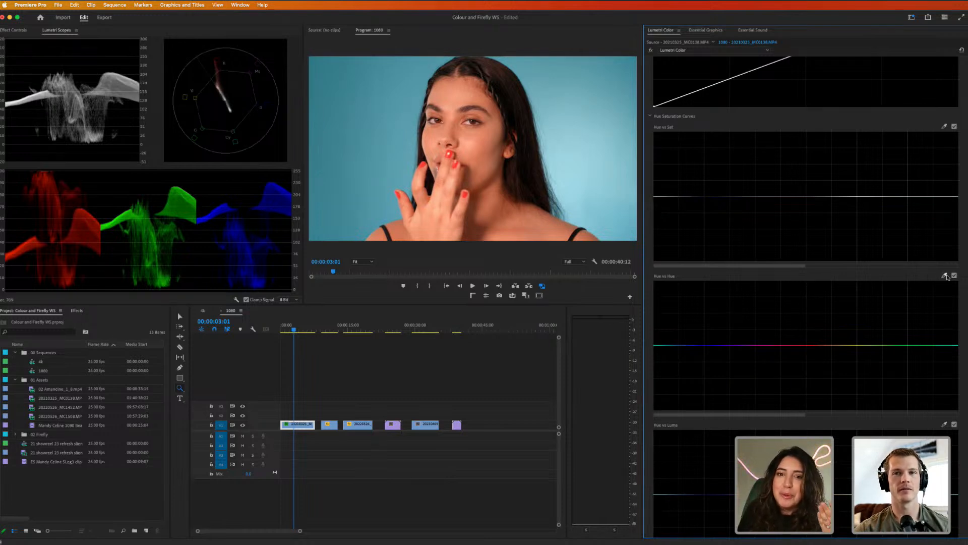
left_click(945, 276)
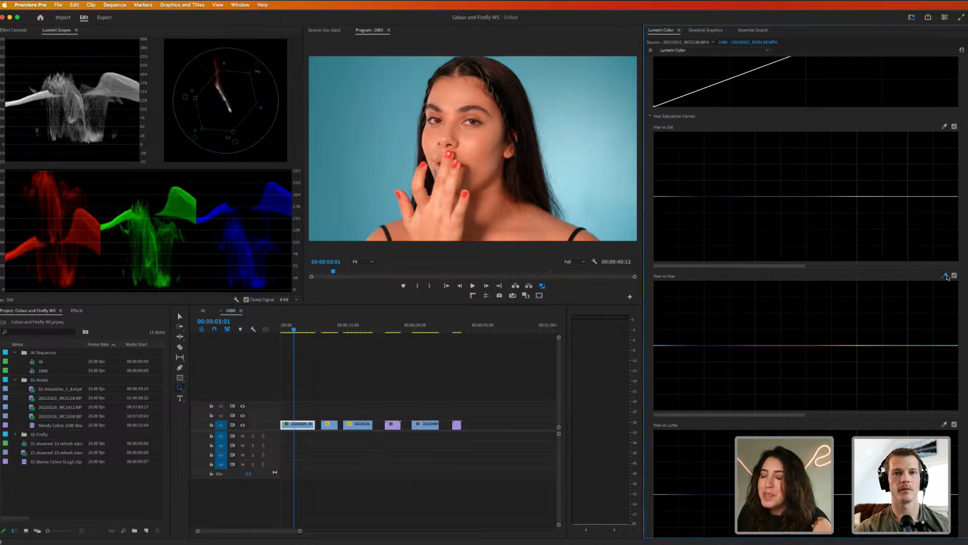
left_click(373, 123)
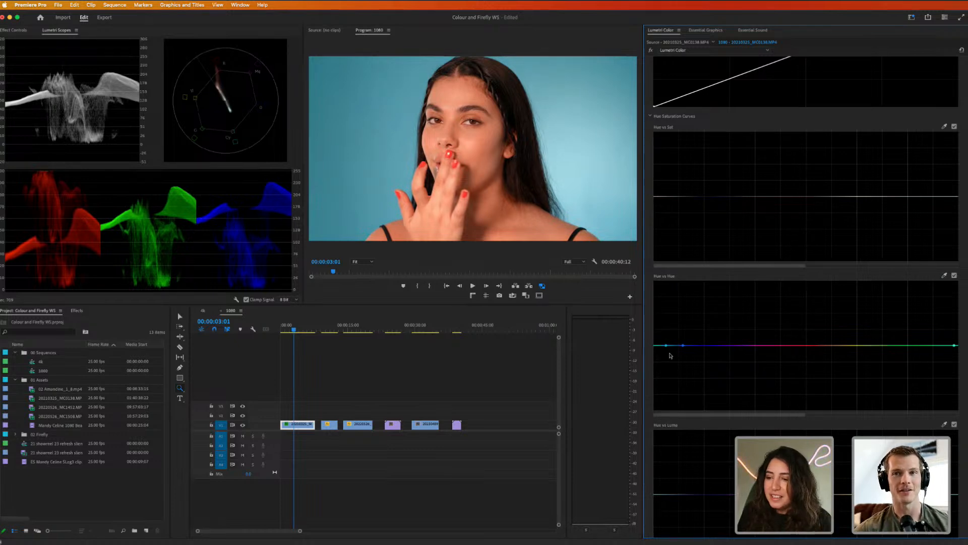
left_click(945, 276)
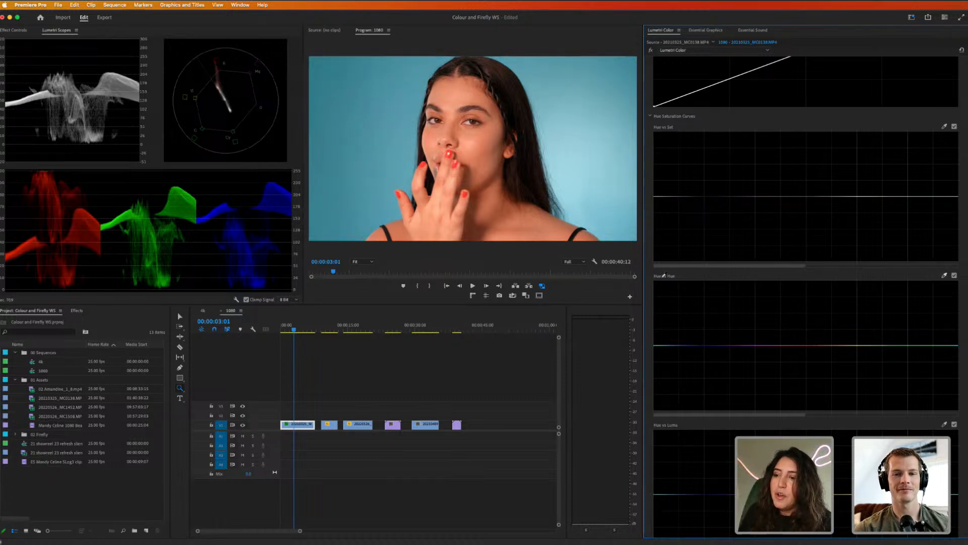
left_click(351, 121)
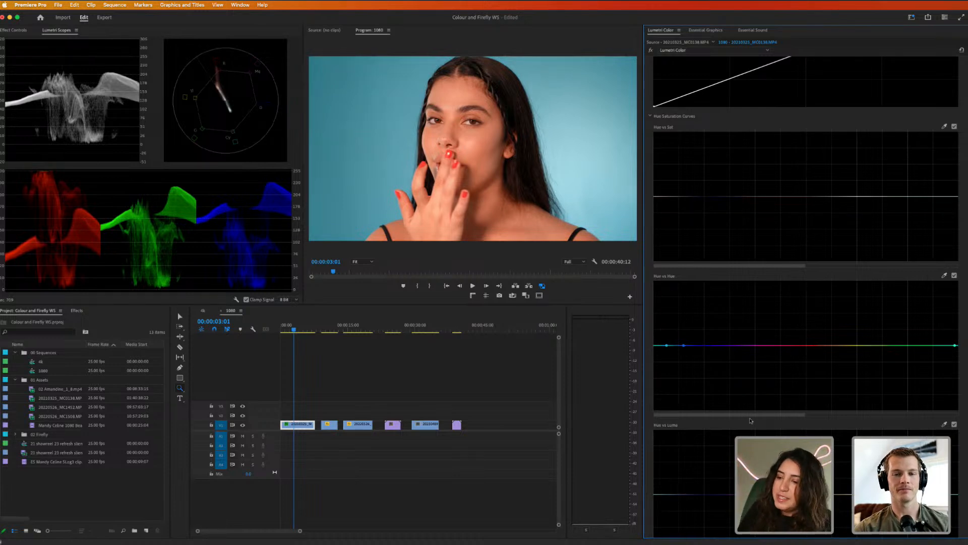
left_click_drag(667, 345, 671, 356)
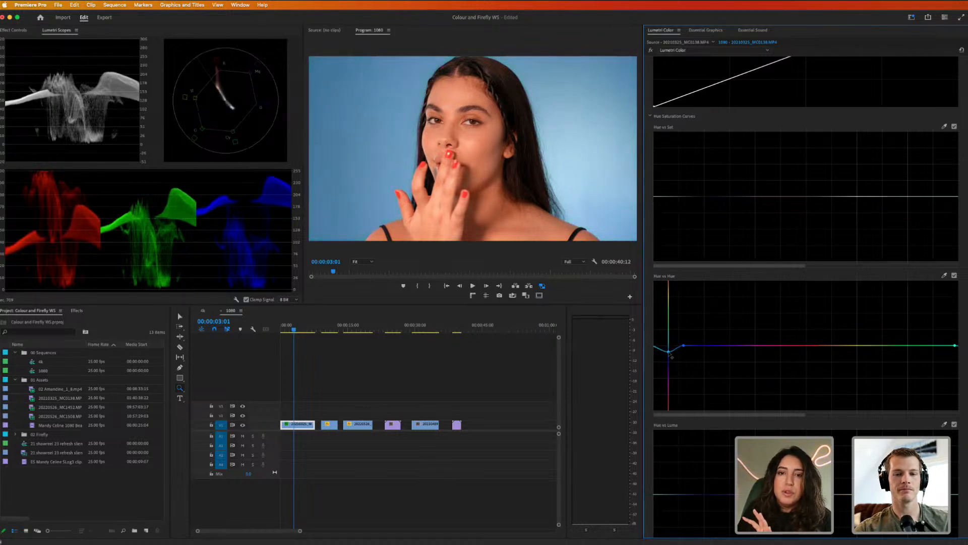
left_click_drag(671, 357, 671, 356)
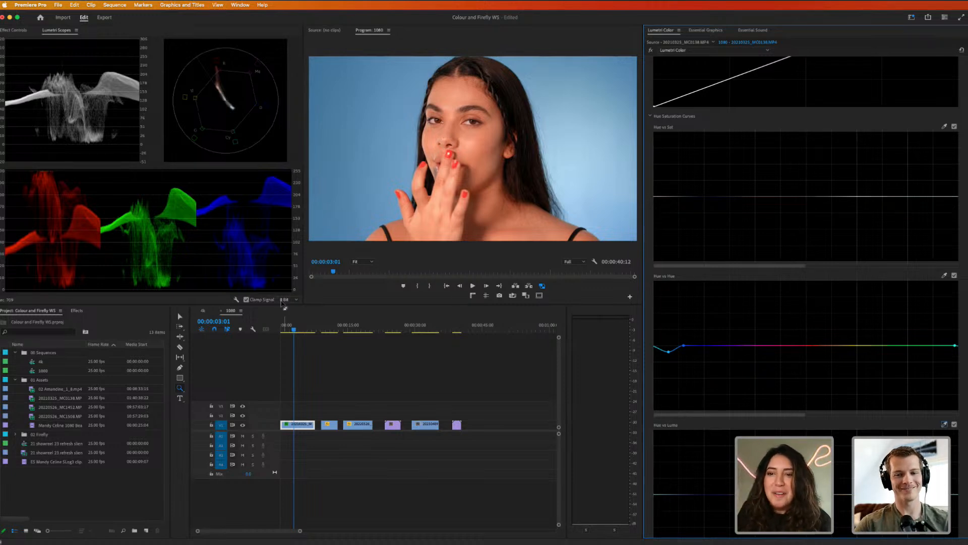
Move the playhead to 00:00:03:16 and compare the clip with and without the Lumetri Color grade.
left_click_drag(283, 329, 298, 330)
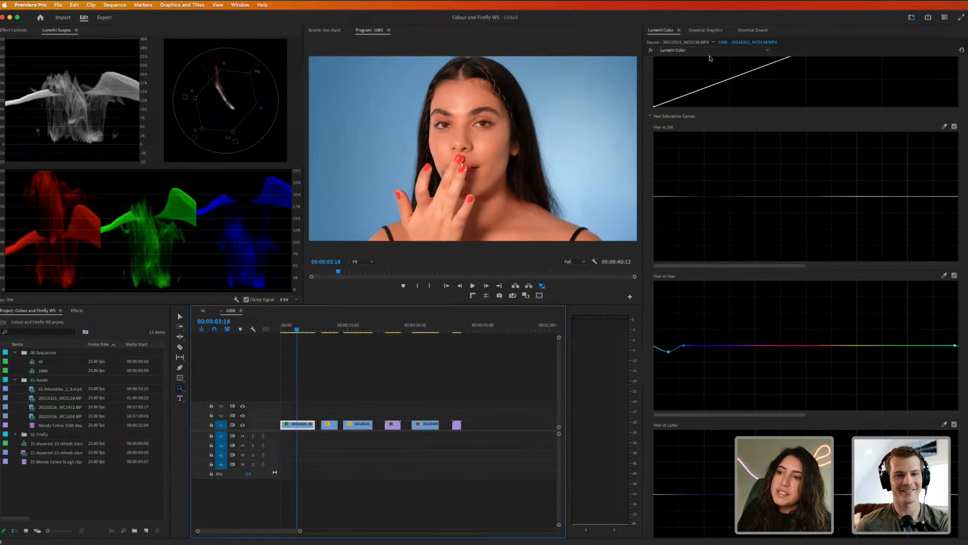
left_click(651, 50)
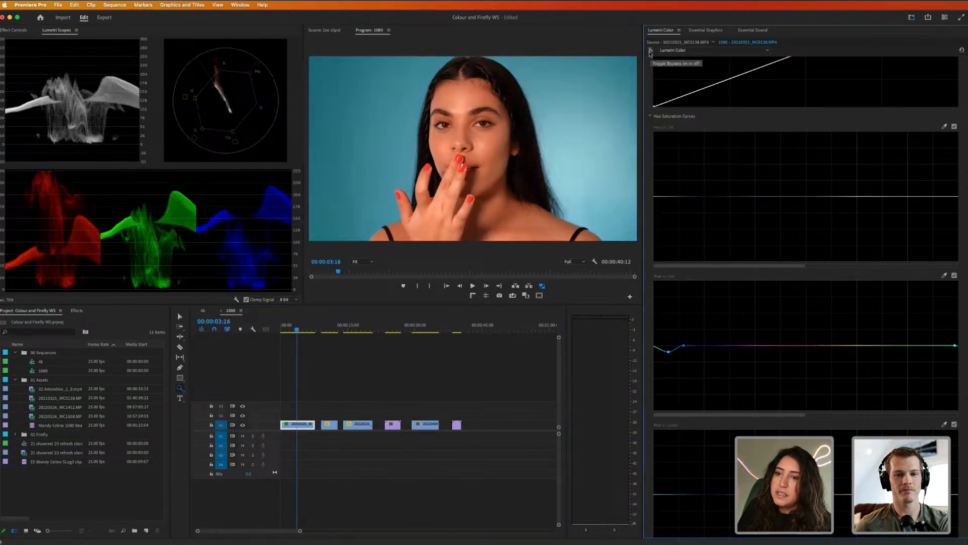
left_click(650, 50)
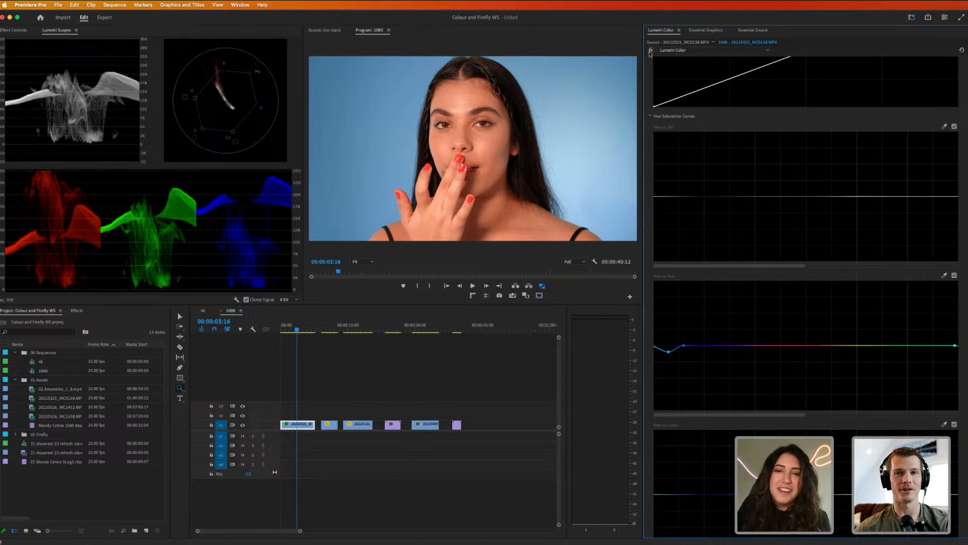
left_click(650, 51)
left_click(650, 51)
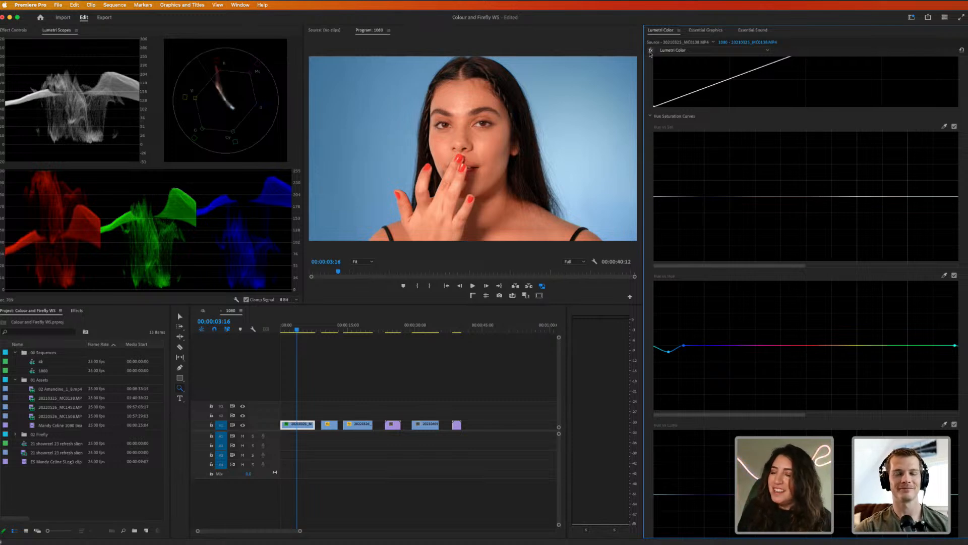
On the Hue vs Luma curve, sample the blue background and raise its control point slightly to change the backdrop's luminance.
scroll(743, 247, "down", 3)
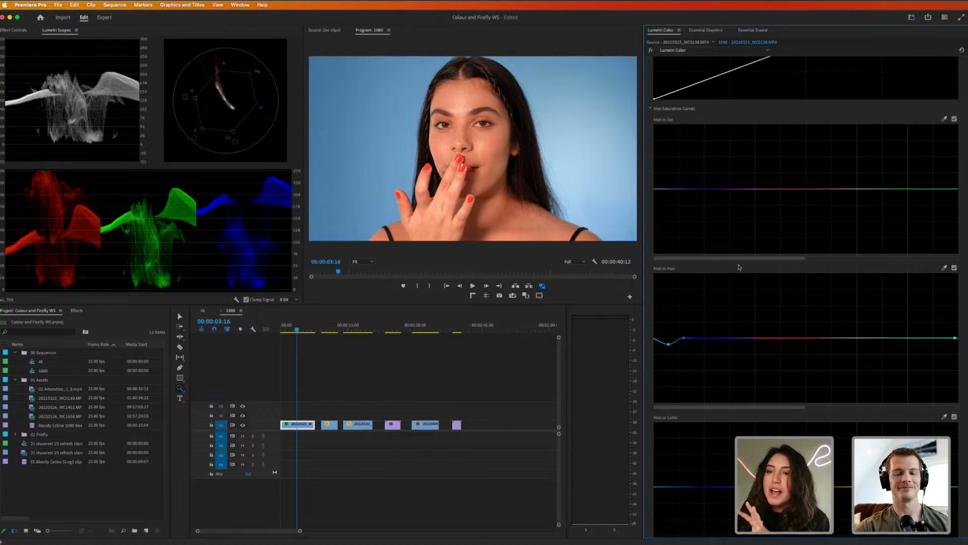
scroll(739, 267, "down", 8)
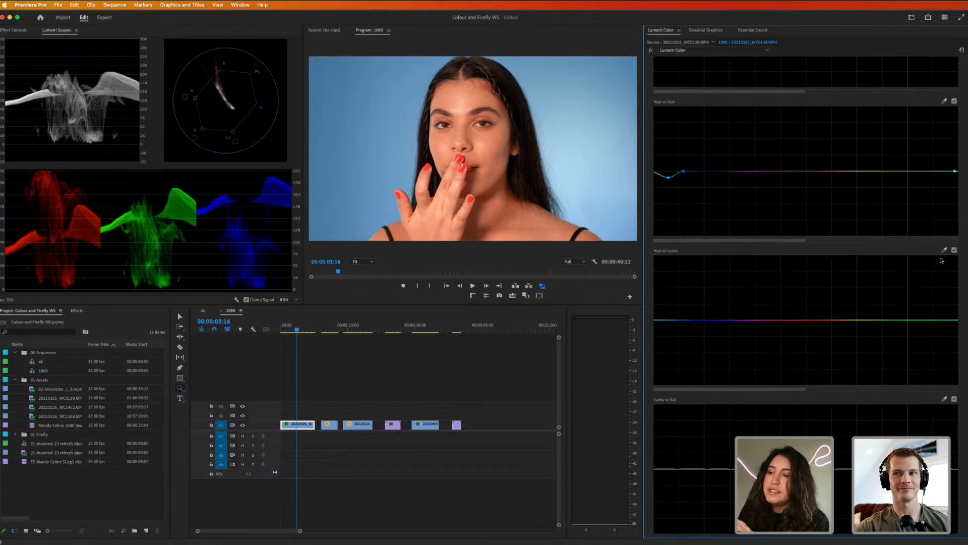
left_click(562, 149)
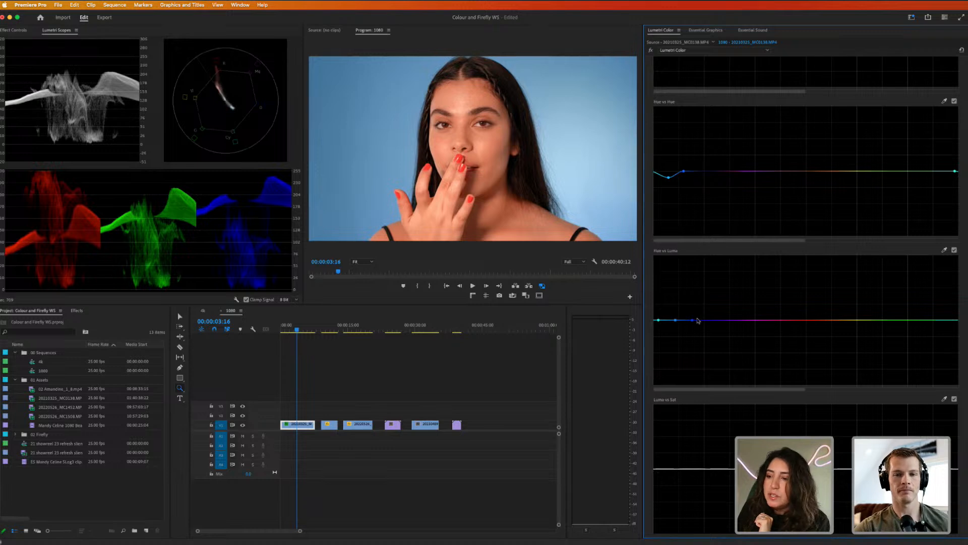
mouse_move(675, 321)
left_mouse_down()
mouse_move(679, 332)
mouse_move(681, 301)
mouse_move(684, 321)
mouse_move(681, 311)
left_mouse_up()
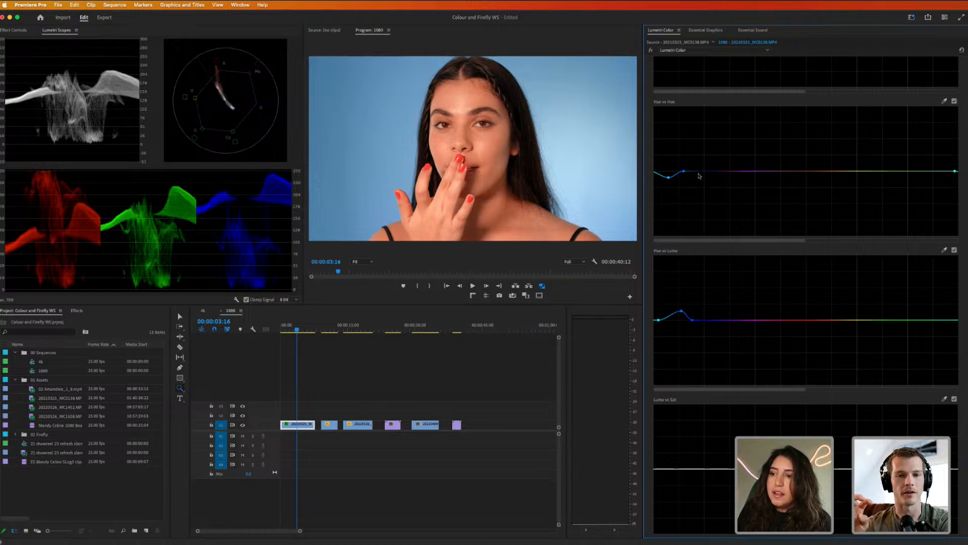
Sample the cheek for the Hue vs Hue curve, try a pink shift, undo the curve reset, and lower the skin point slightly towards orange.
left_click(944, 101)
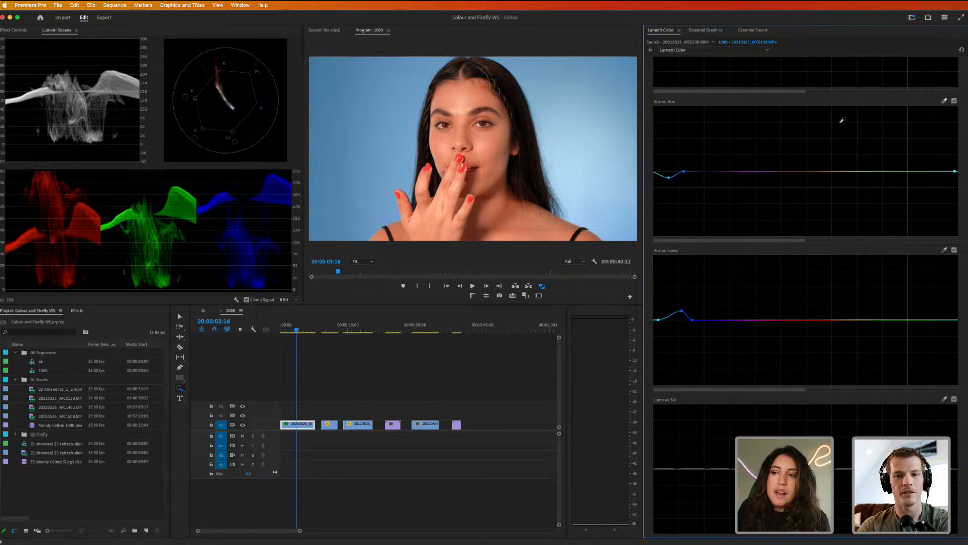
left_click(487, 142)
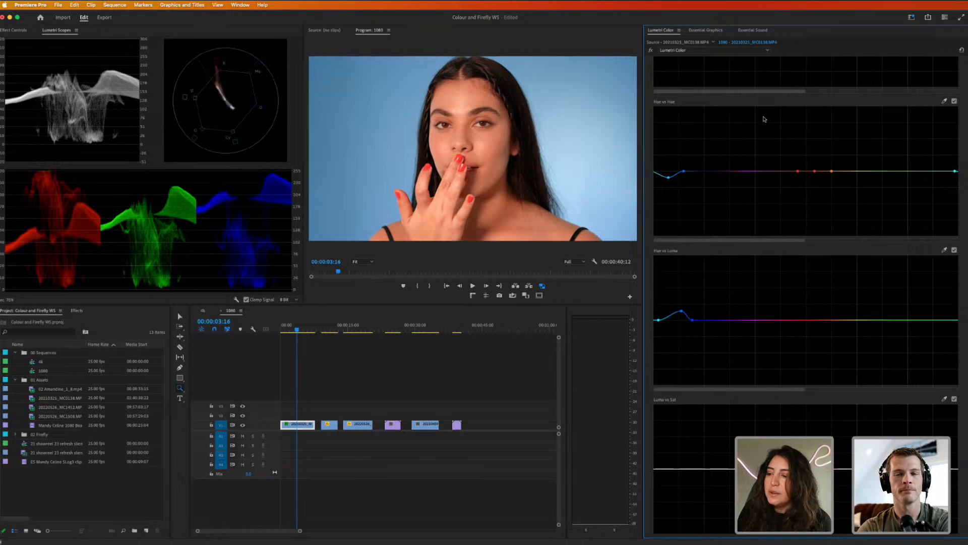
left_click_drag(814, 171, 815, 163)
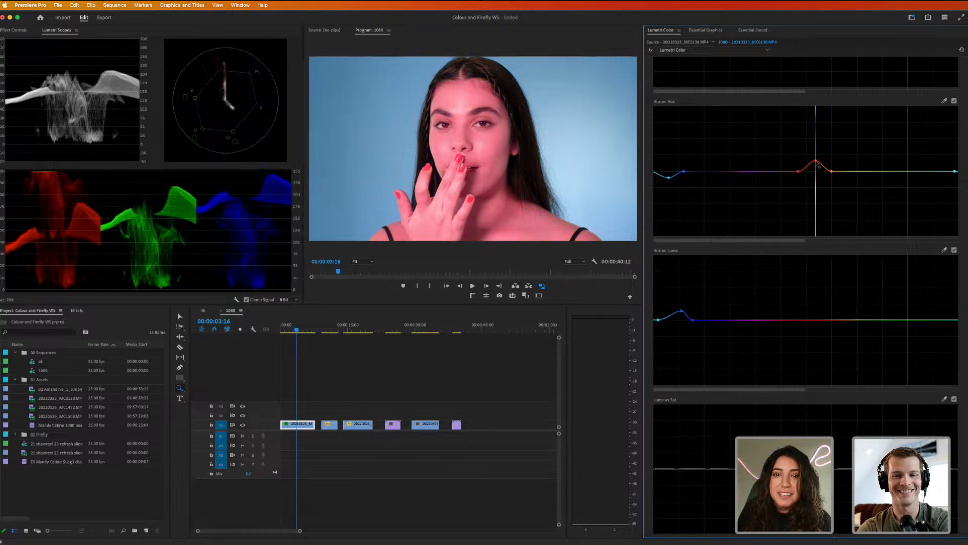
mouse_move(817, 164)
left_mouse_down()
mouse_move(824, 216)
mouse_move(827, 135)
mouse_move(805, 110)
mouse_move(806, 119)
mouse_move(837, 125)
mouse_move(805, 123)
mouse_move(816, 174)
left_mouse_up()
double_click(816, 172)
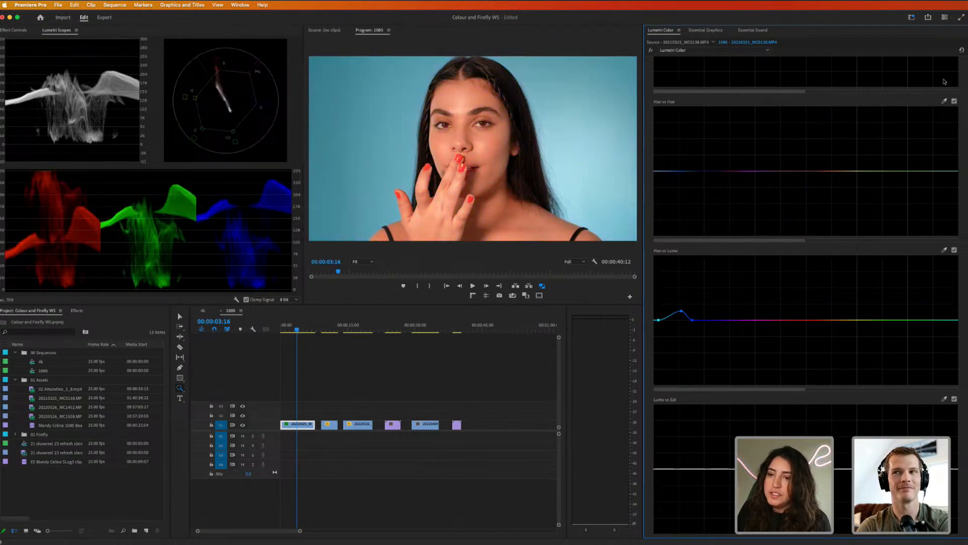
key("super+z")
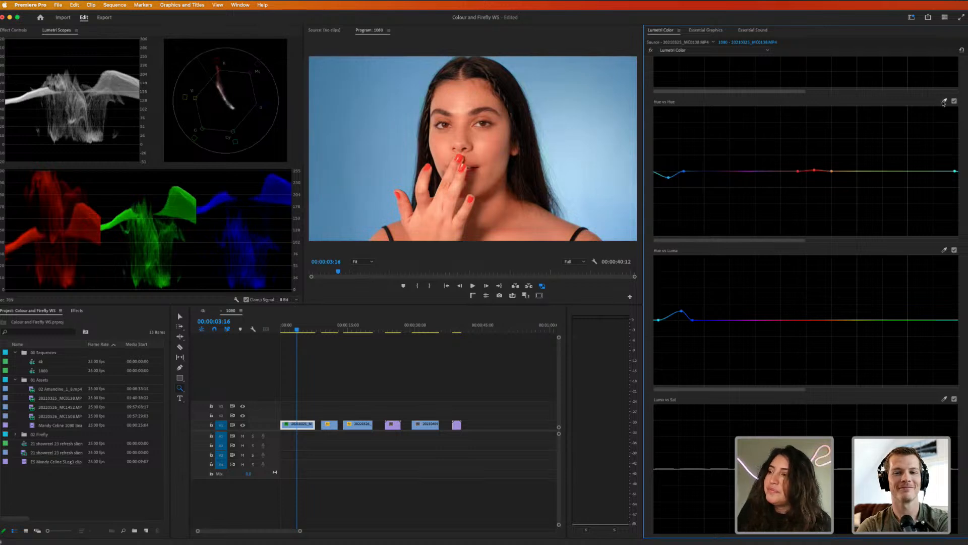
left_click_drag(815, 170, 816, 173)
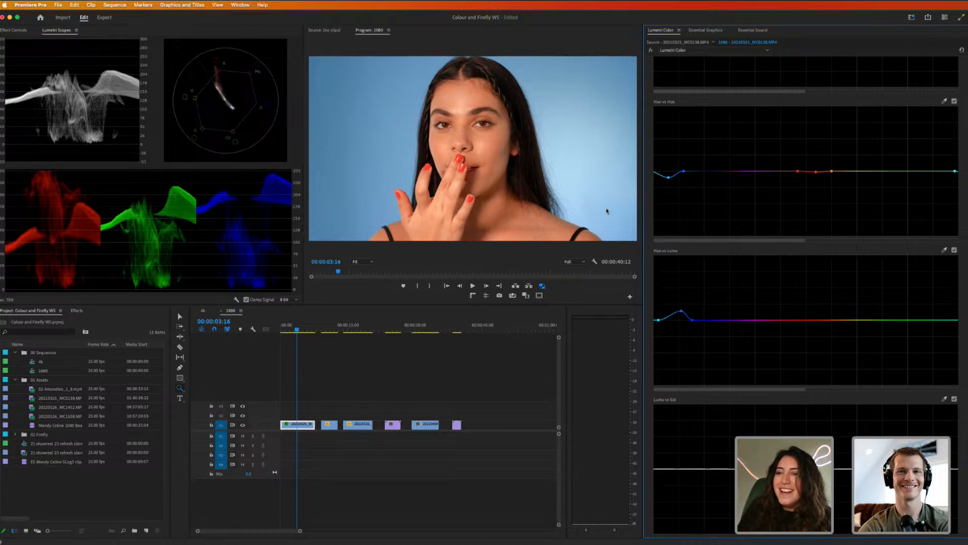
Sample the red fingernail near the lips for the Hue vs Hue curve and shift that red slightly towards orange.
left_click(944, 100)
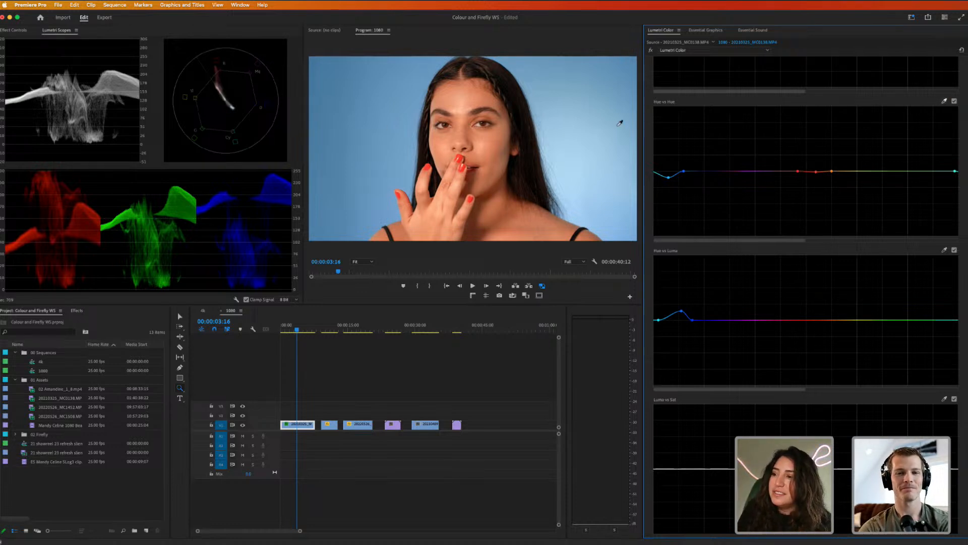
left_click(463, 159)
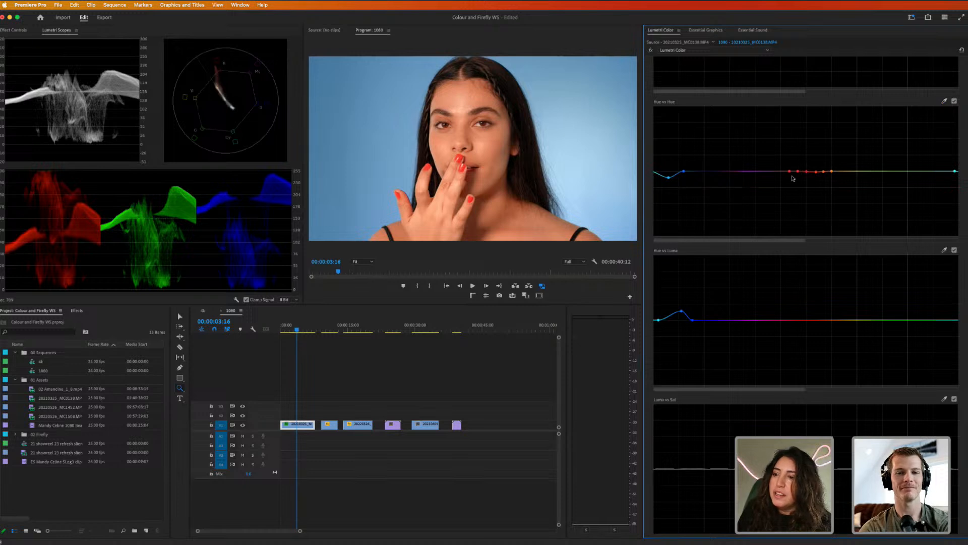
mouse_move(800, 173)
left_mouse_down()
mouse_move(802, 158)
mouse_move(806, 188)
mouse_move(806, 176)
left_mouse_up()
key("super+z")
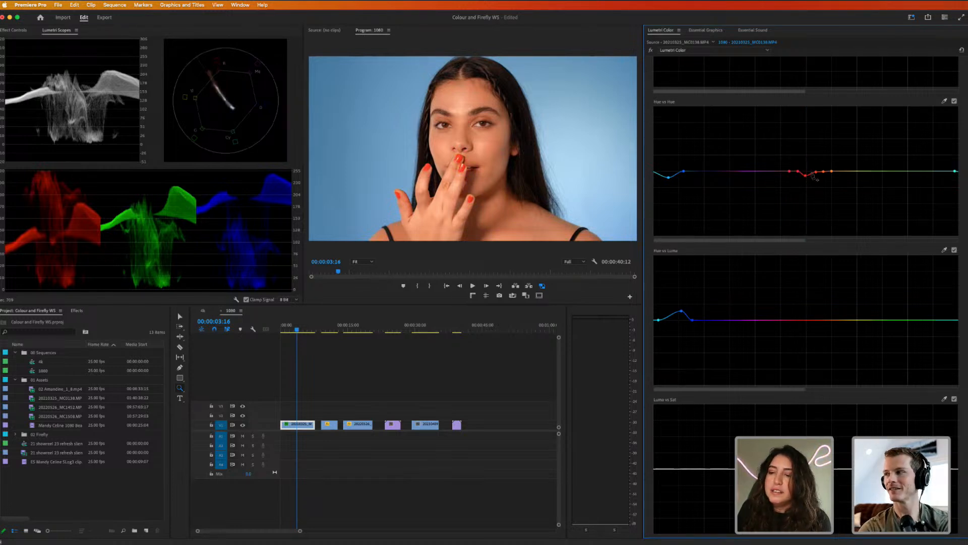
Compare the first clip with the Hue vs Hue curve disabled and enabled, leaving it enabled.
left_click(954, 101)
left_click(954, 101)
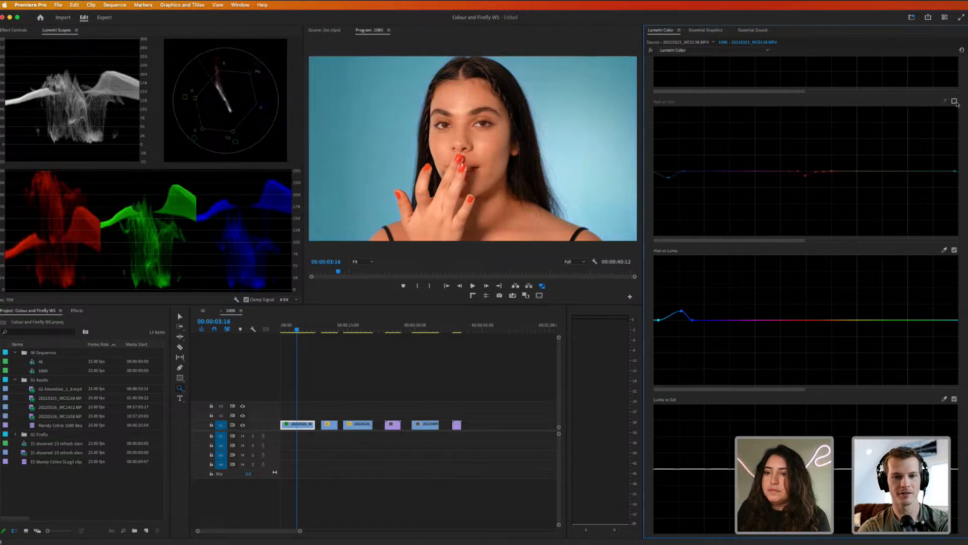
left_click(955, 102)
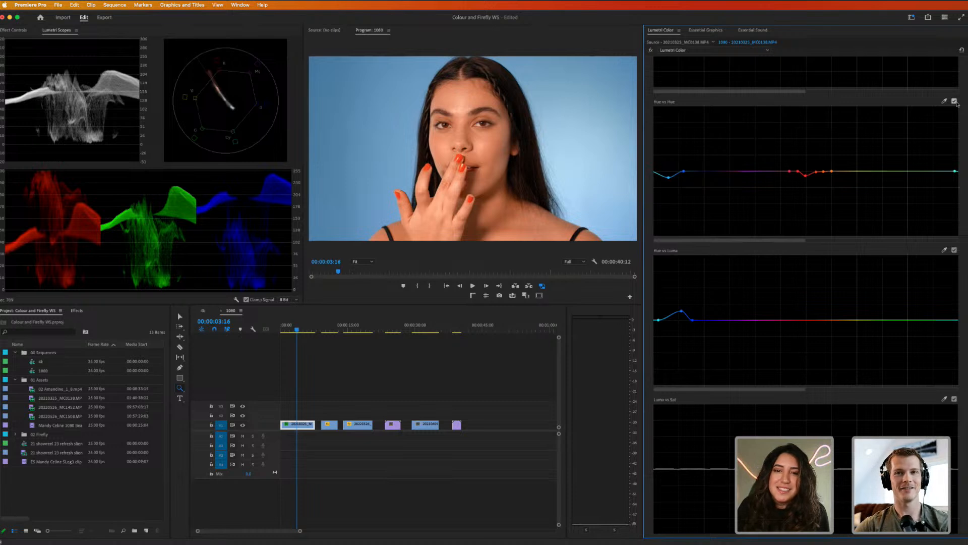
Check the third clip of the sequence and return the playhead to the second clip at 00:00:11:06.
left_click(351, 329)
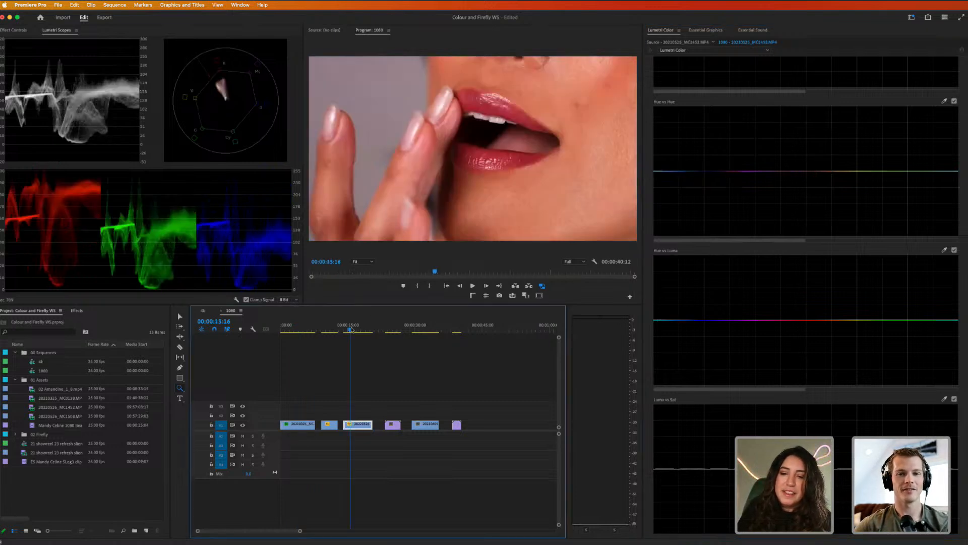
left_click(332, 330)
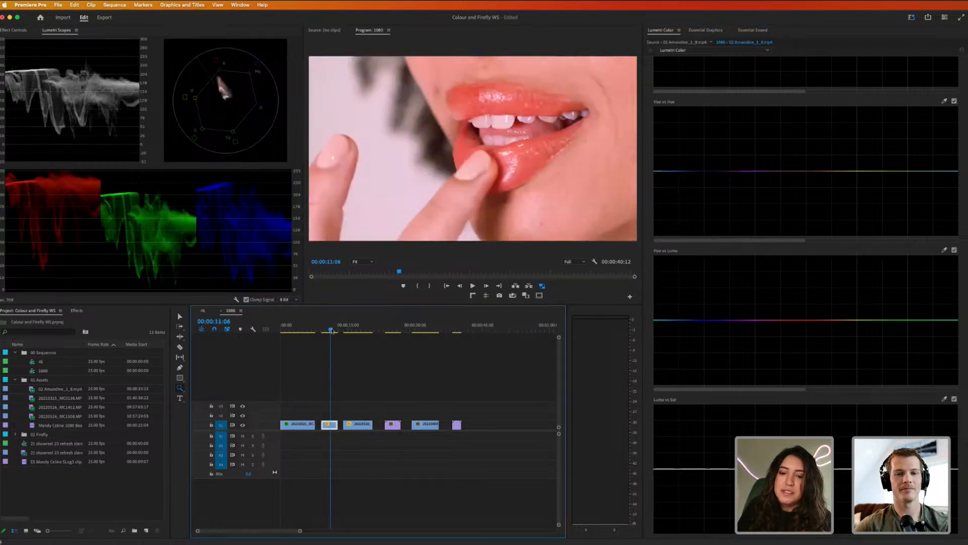
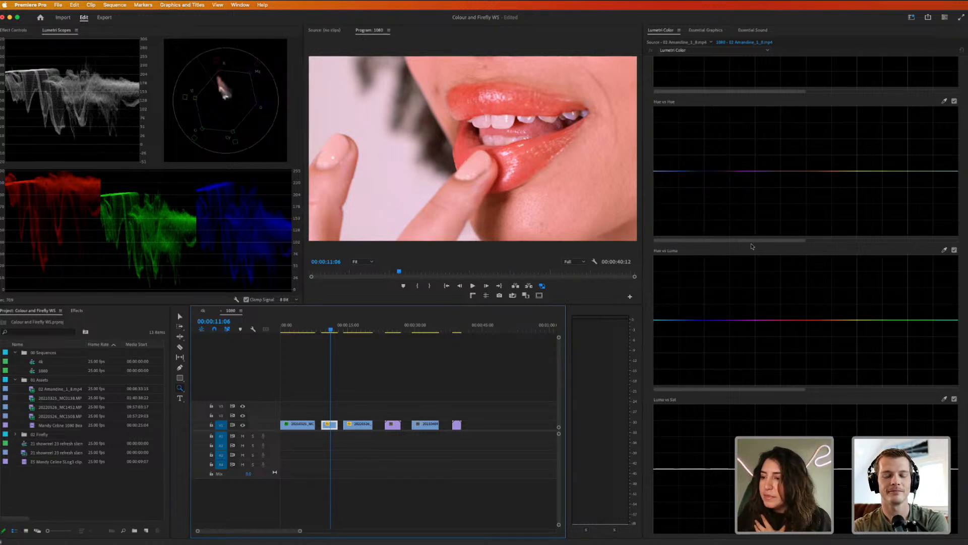
On the second clip, sample the lip colour for the Hue vs Hue curve and lower its centre point slightly towards orange.
left_click(944, 101)
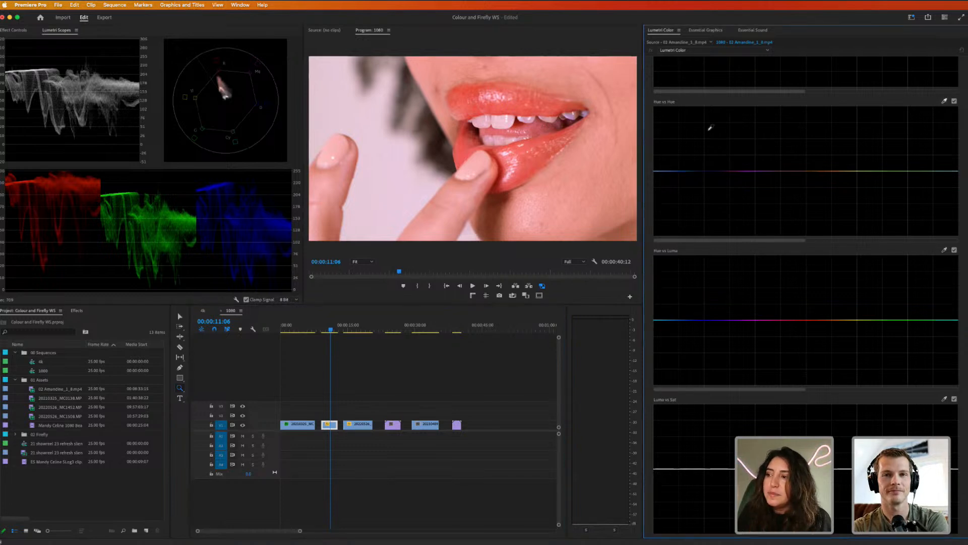
left_click(501, 122)
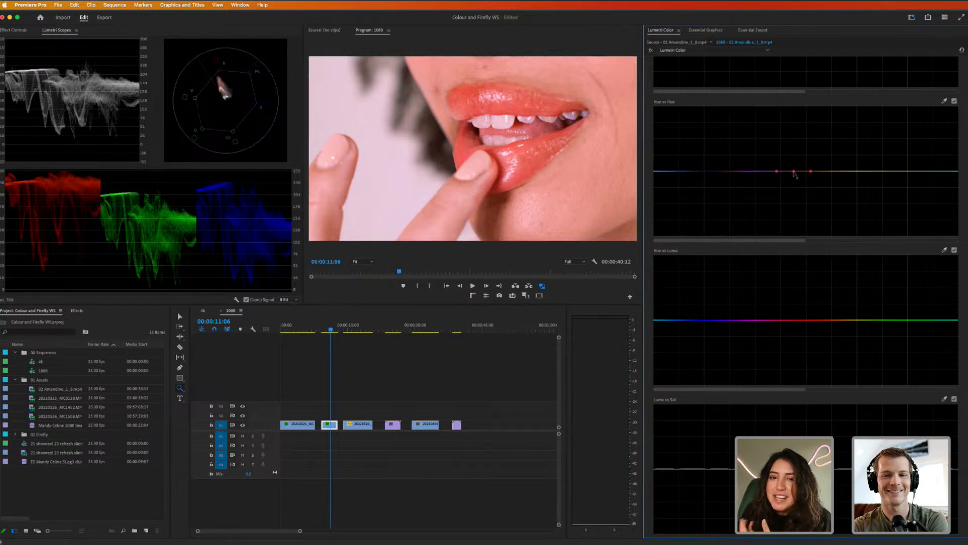
left_click_drag(794, 172, 795, 179)
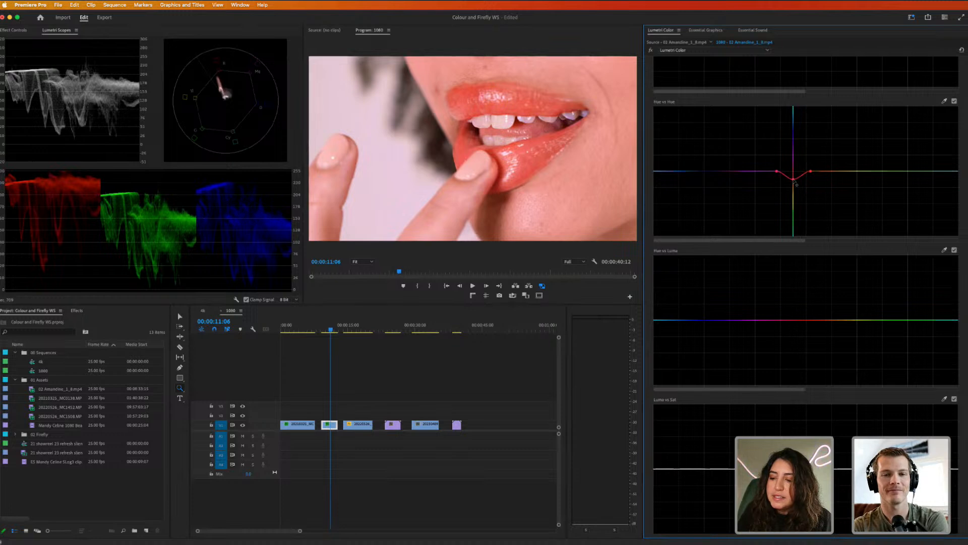
Compare the second clip with its Lumetri Color effect disabled and enabled, leaving the effect enabled.
left_click(651, 52)
left_click(650, 52)
left_click(651, 52)
left_click(651, 52)
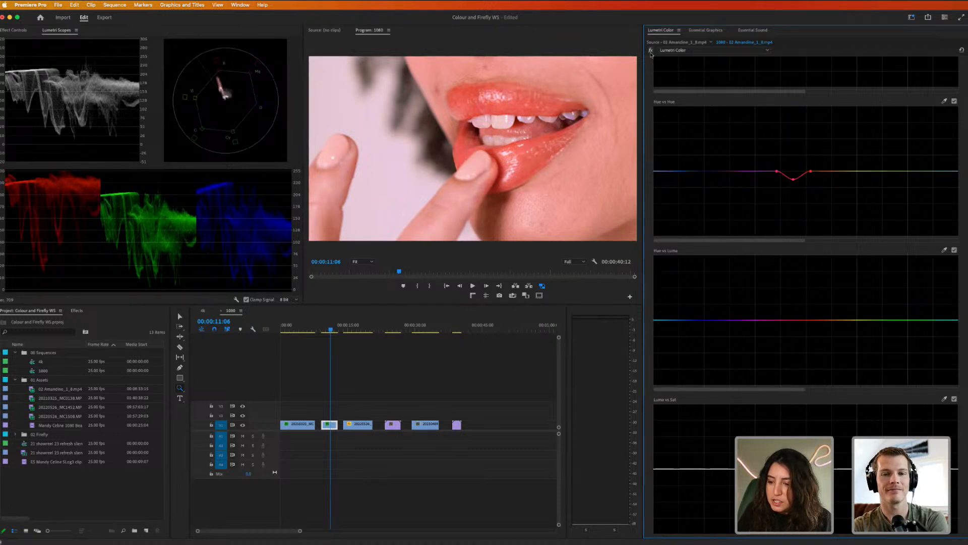
left_click(650, 52)
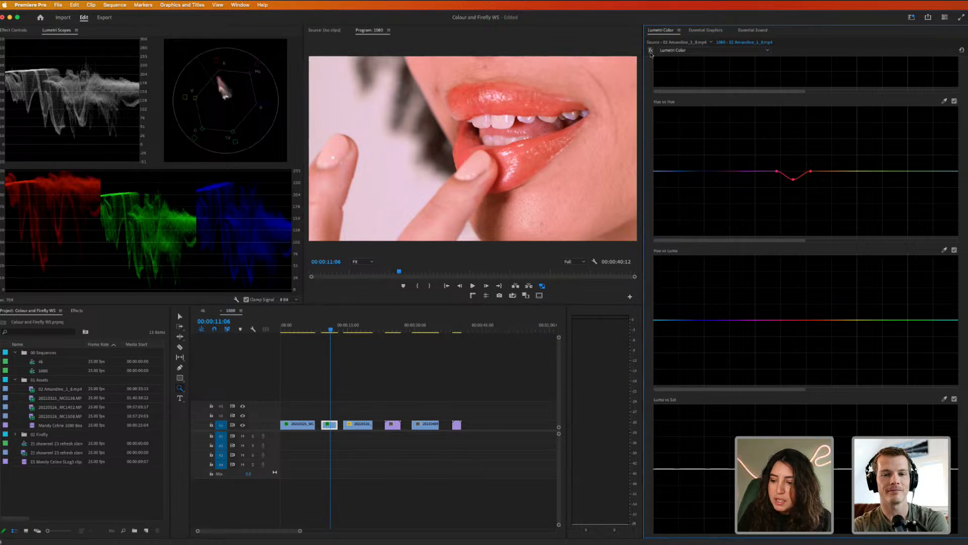
left_click(651, 52)
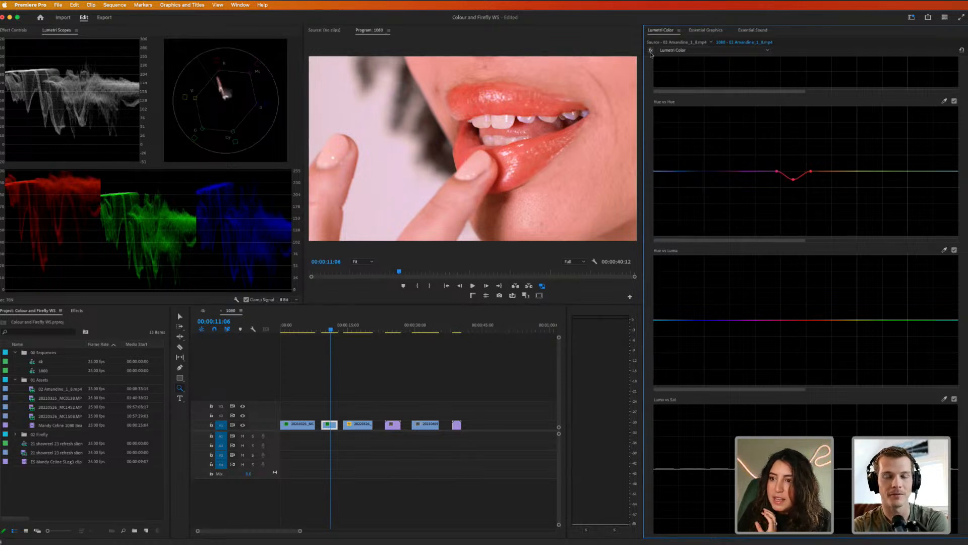
left_click(650, 52)
left_click(650, 52)
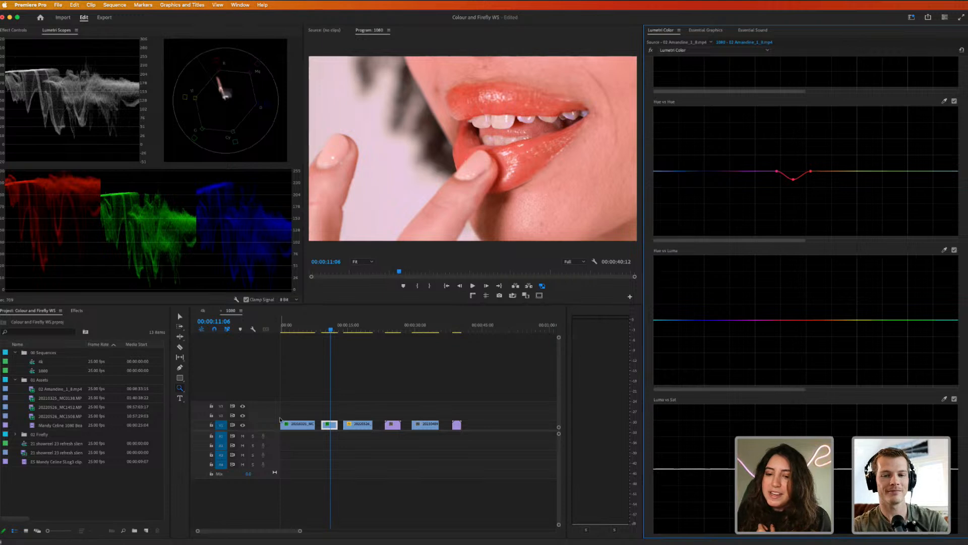
On the third clip at 00:00:15:16, sample the skin for the Hue vs Sat curve and slightly lower its saturation.
left_click(352, 325)
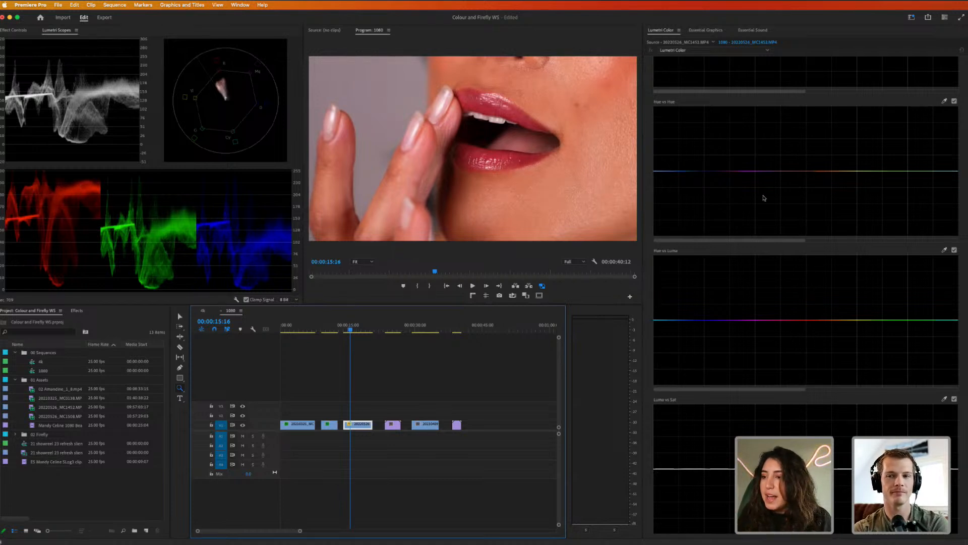
scroll(761, 198, "up", 5)
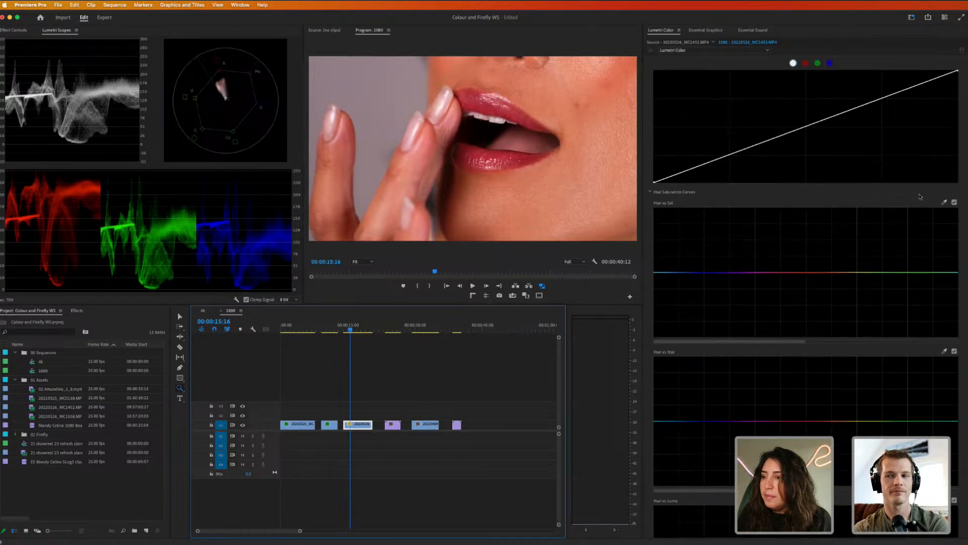
left_click(944, 201)
left_click(544, 104)
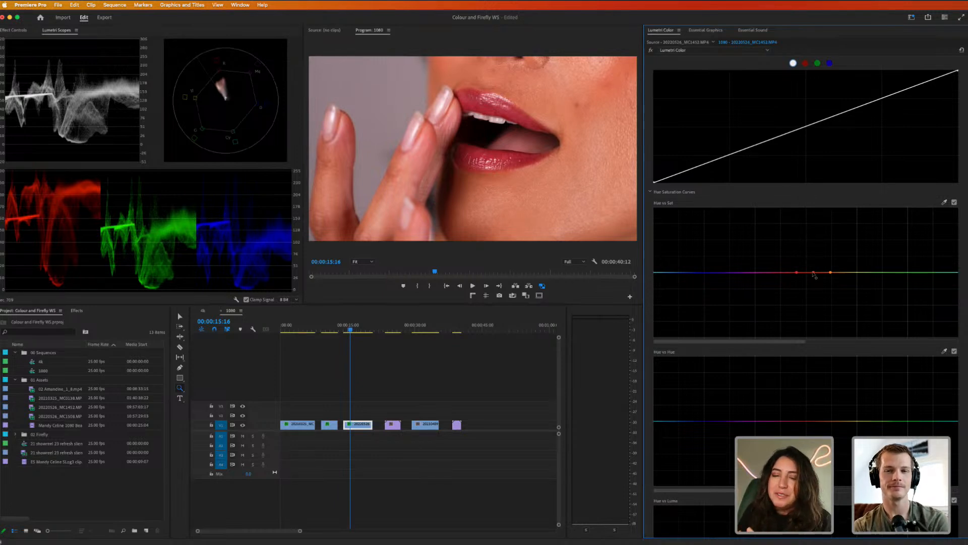
mouse_move(813, 272)
left_mouse_down()
mouse_move(818, 284)
mouse_move(815, 276)
left_mouse_up()
Compare the third clip with its Lumetri Color effect disabled and enabled, leaving the effect enabled.
left_click(651, 51)
left_click(650, 51)
left_click(651, 51)
left_click(650, 50)
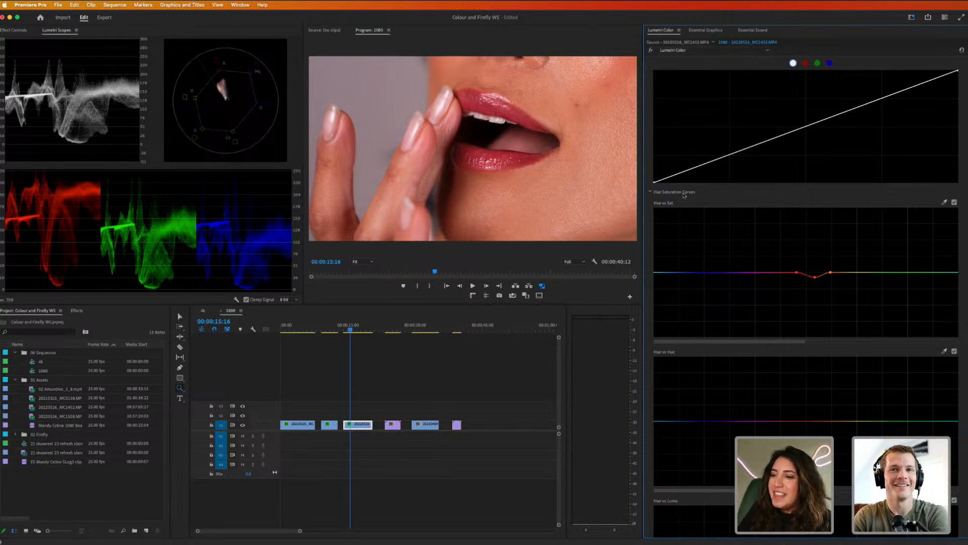
Check the second clip, return to the third at 00:00:18:09, and raise its Basic Correction shadows to about 23.
scroll(683, 202, "up", 2)
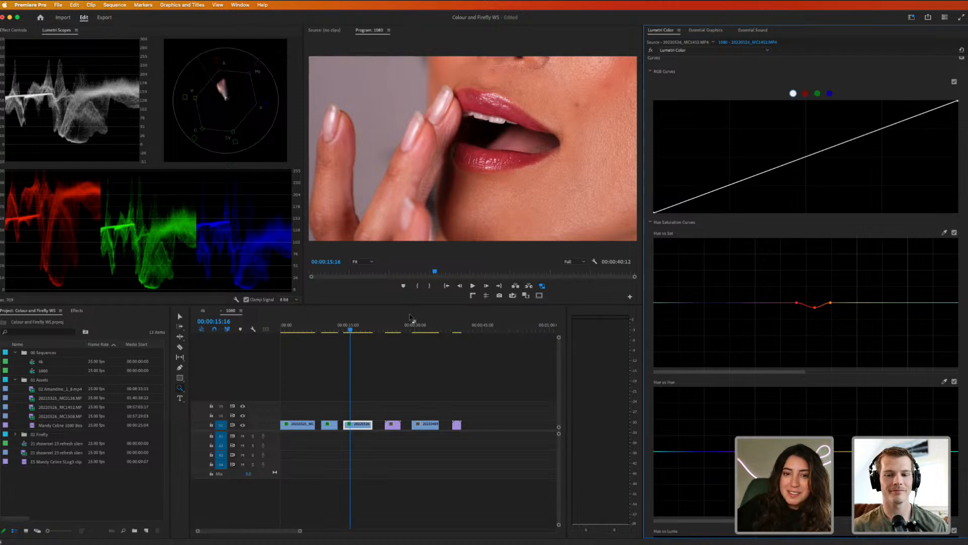
left_click(327, 326)
left_click(363, 328)
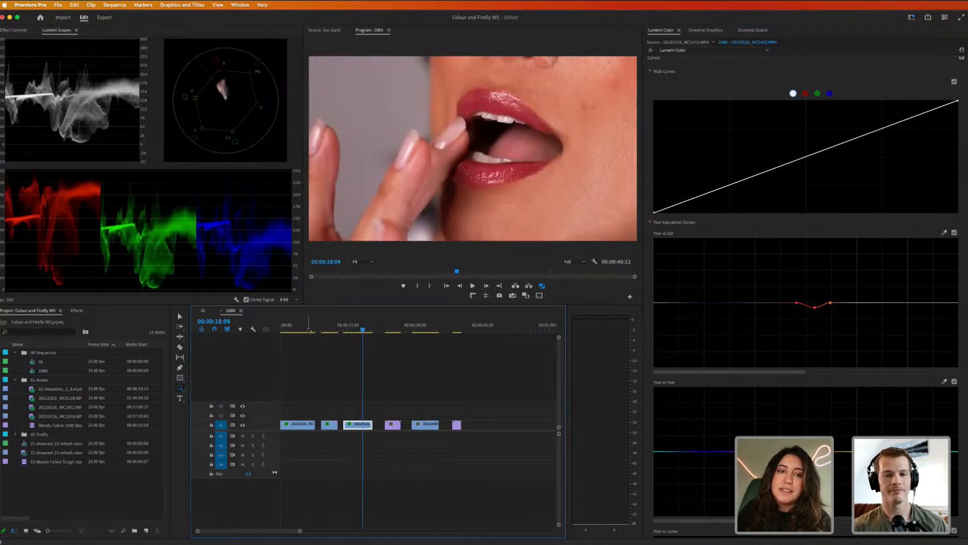
scroll(747, 95, "up", 2)
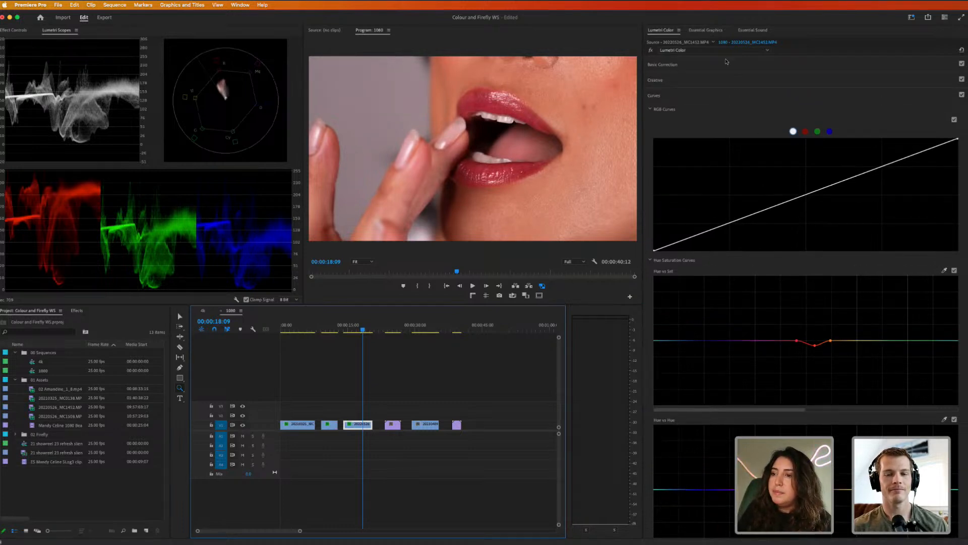
left_click(755, 67)
left_click_drag(818, 203, 849, 205)
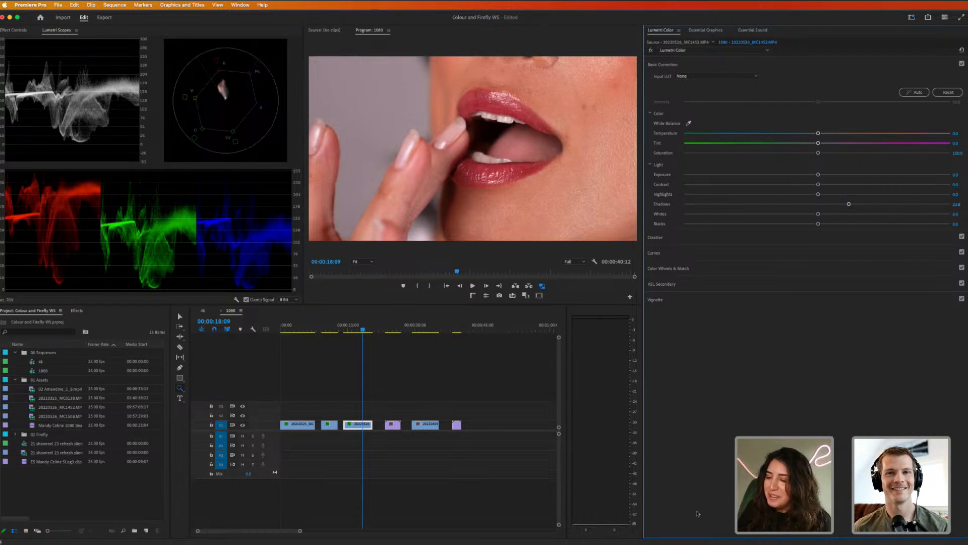
On the fourth clip at 00:00:24:24, try lower blacks and shadows, replacing them with the automatic Basic Correction.
left_click(393, 330)
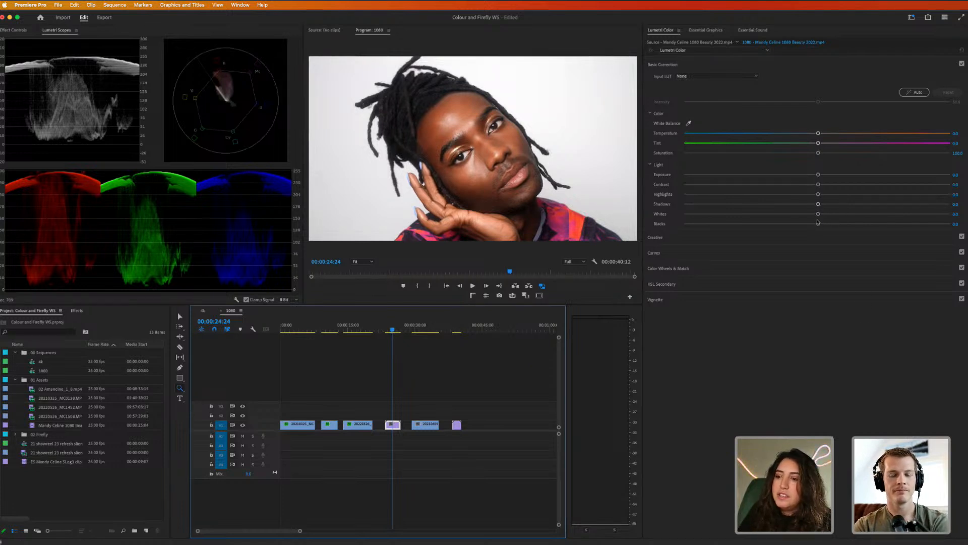
left_click_drag(818, 224, 781, 212)
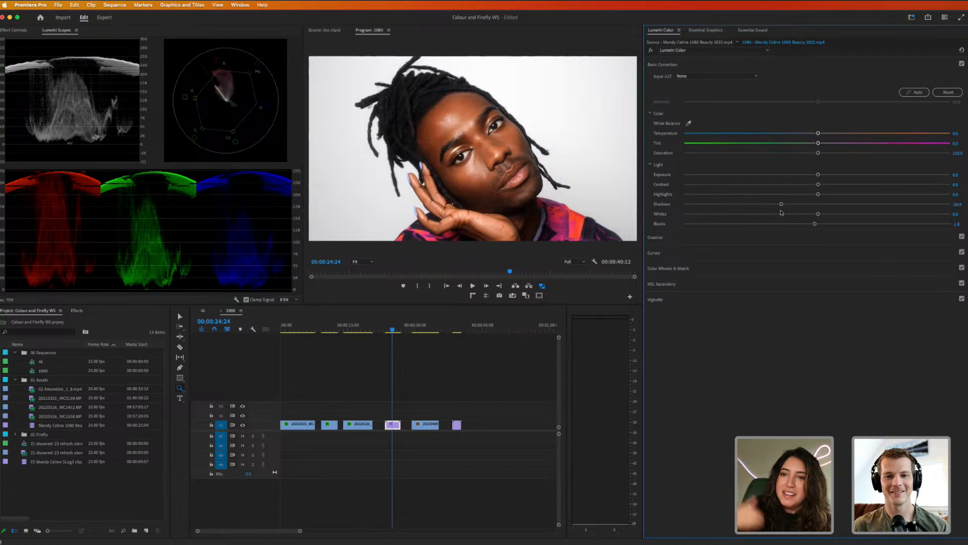
left_click(914, 93)
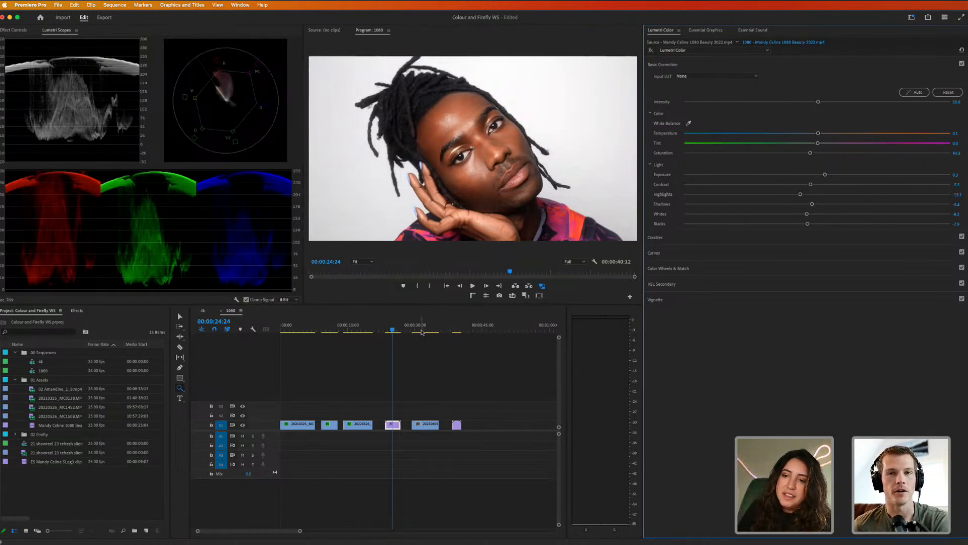
Review the flat outdoor footage of the fifth clip, leaving the playhead at 00:00:32:14.
left_click(422, 331)
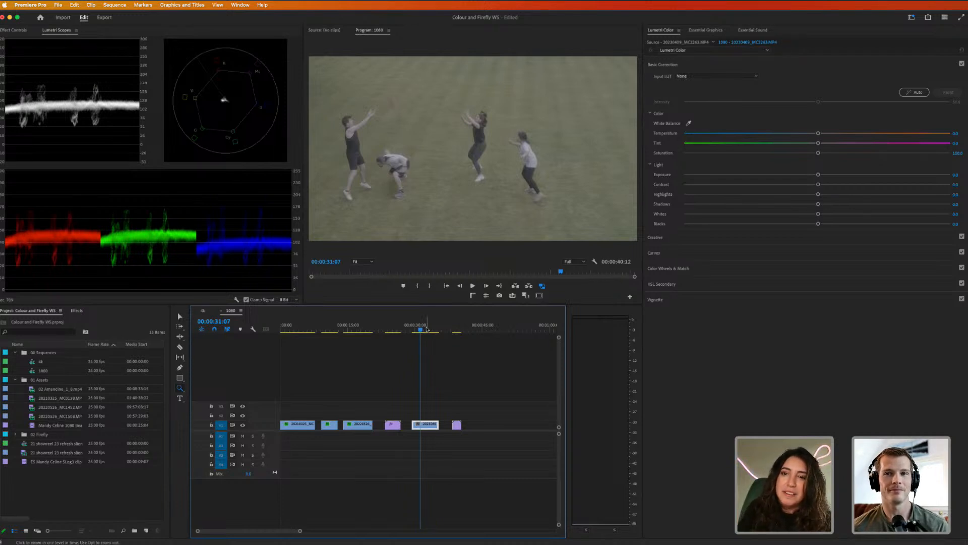
left_click(423, 327)
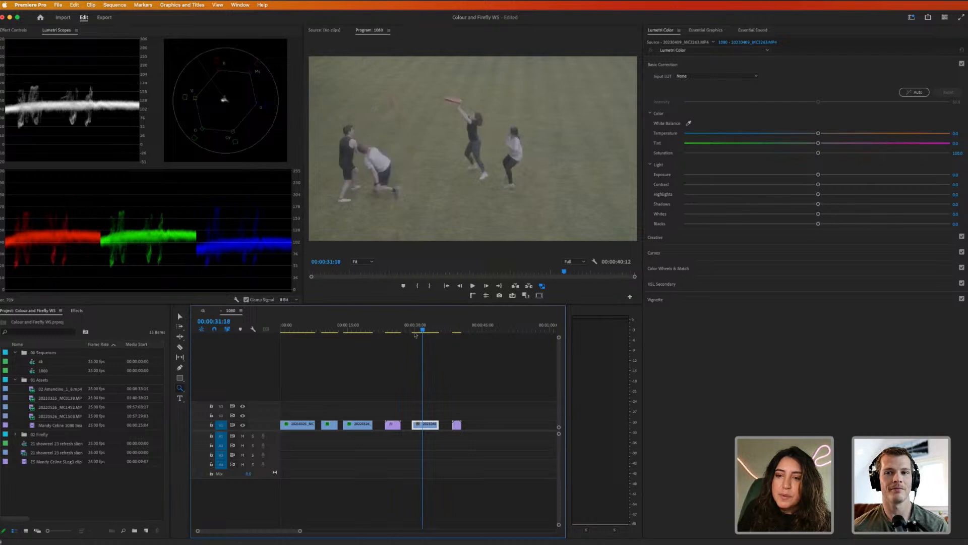
left_click_drag(422, 328, 413, 330)
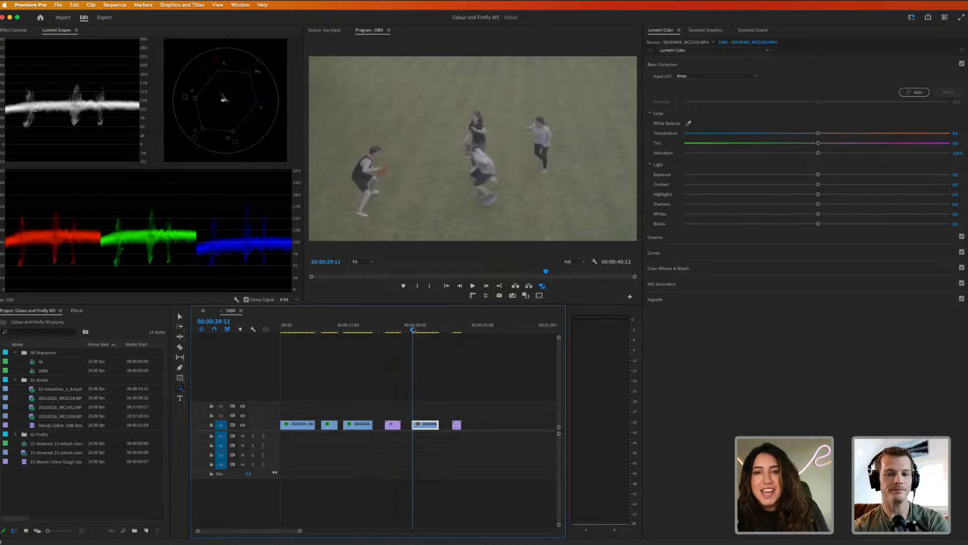
key("space")
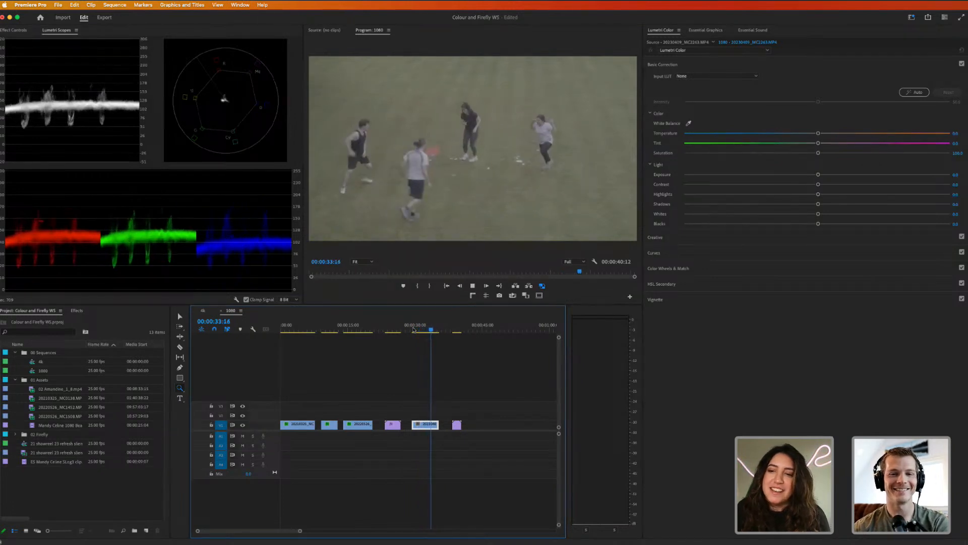
key("space")
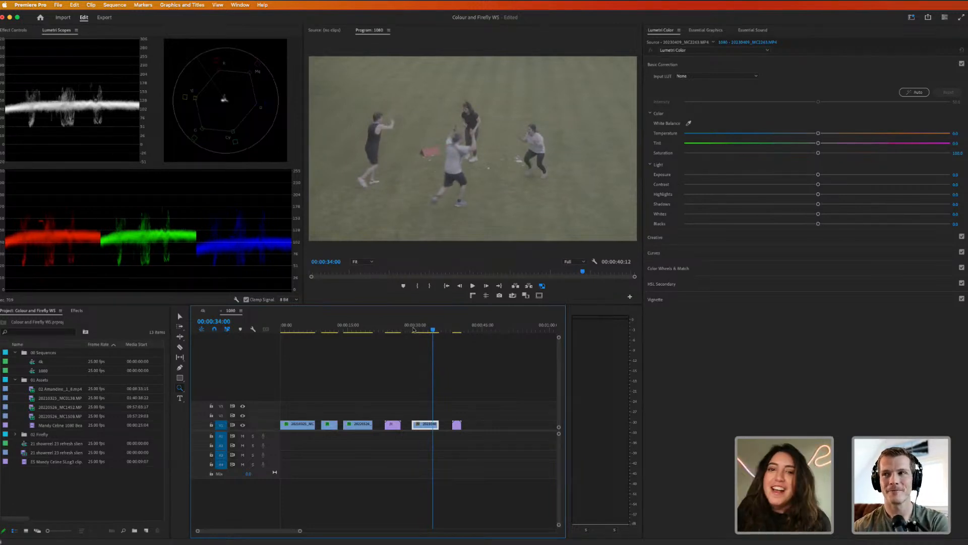
left_click(421, 328)
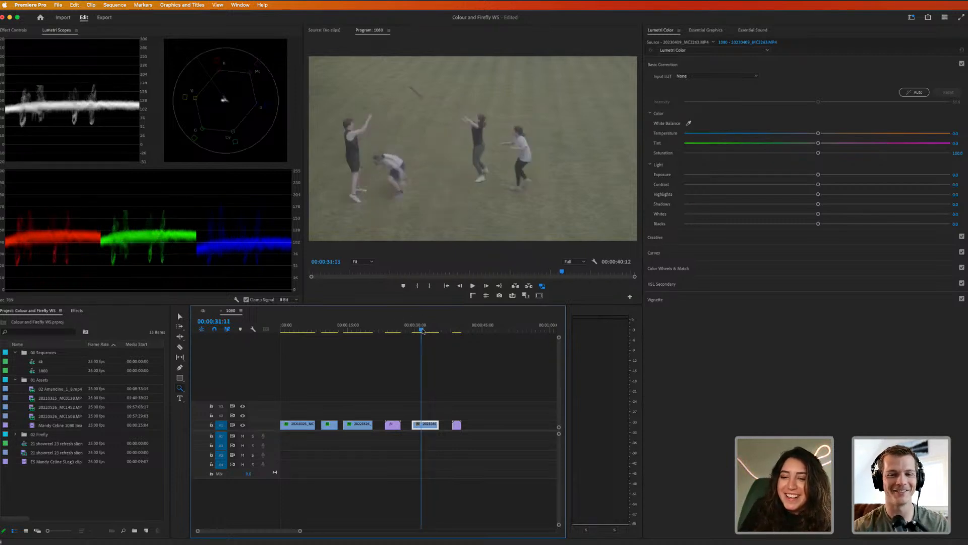
mouse_move(427, 331)
left_mouse_down()
mouse_move(443, 332)
mouse_move(418, 332)
mouse_move(428, 333)
left_mouse_up()
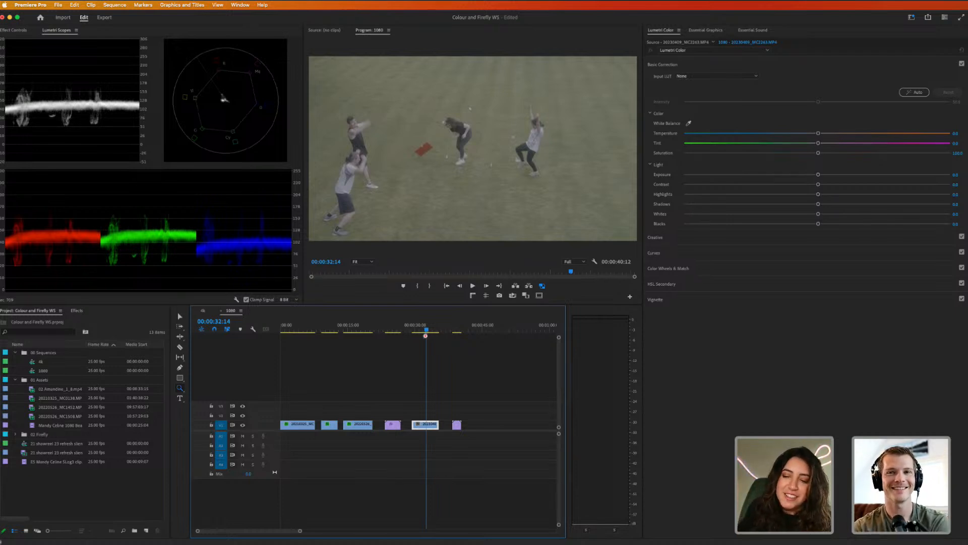
Enable Auto Detect Log Video Color Space in the general preferences and review the fifth clip up to 00:00:32:18.
left_click(20, 6)
mouse_move(27, 29)
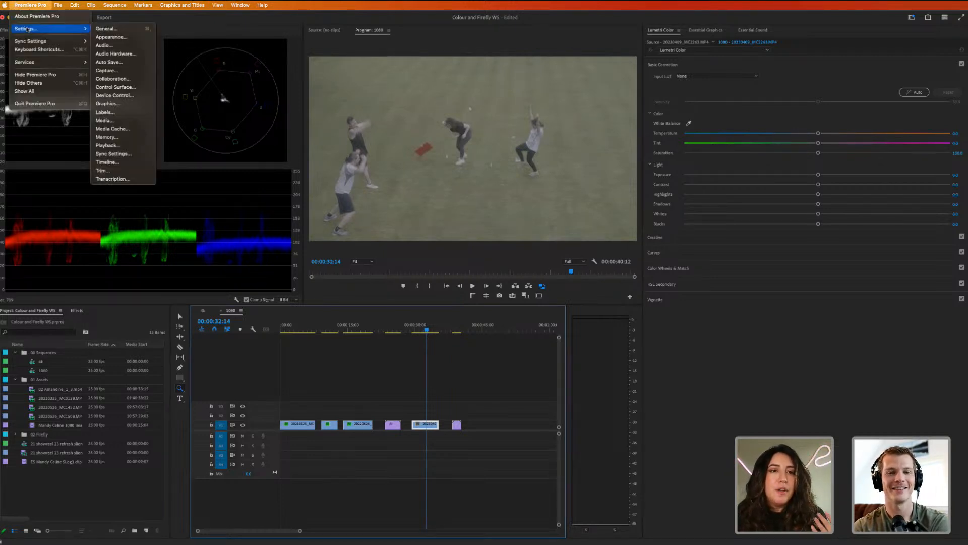
left_click(130, 31)
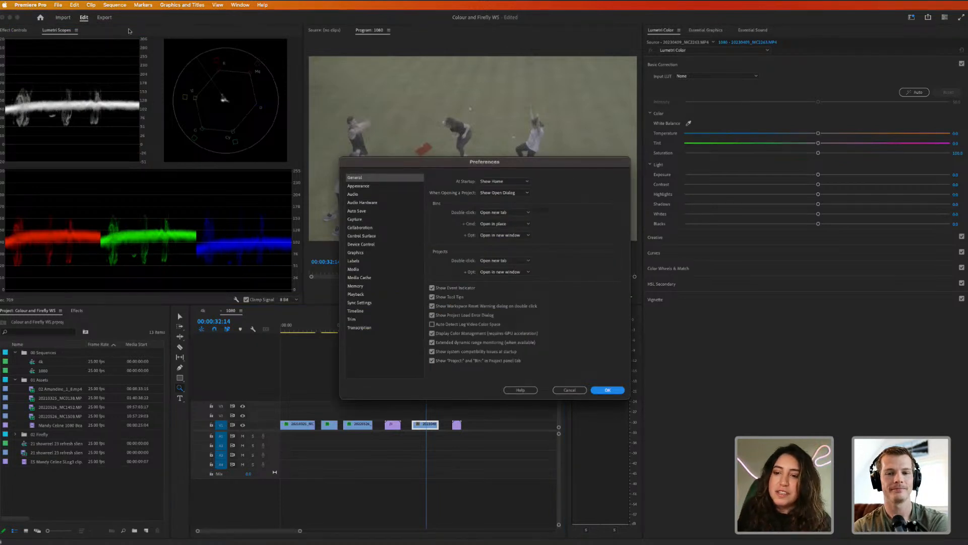
left_click(432, 324)
left_click(608, 390)
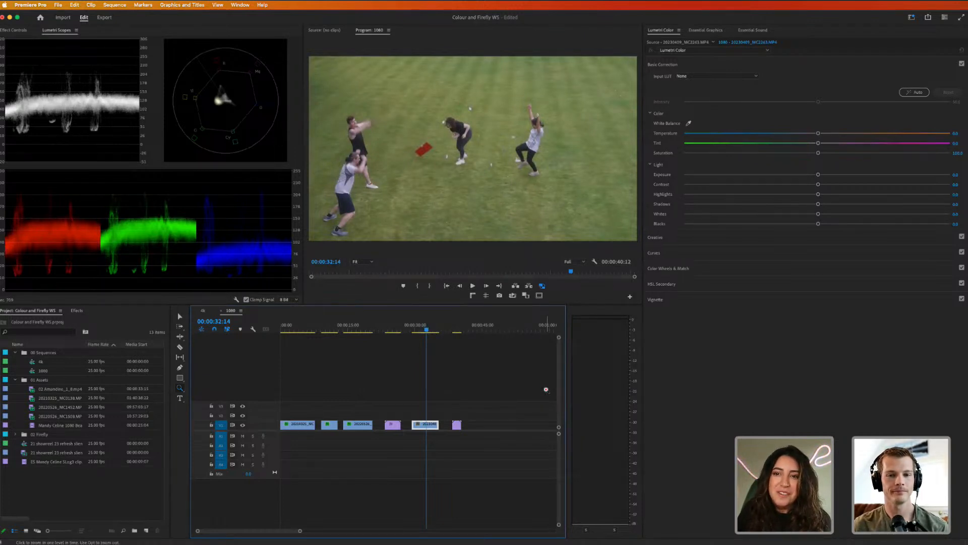
left_click(416, 329)
left_click_drag(416, 331, 427, 330)
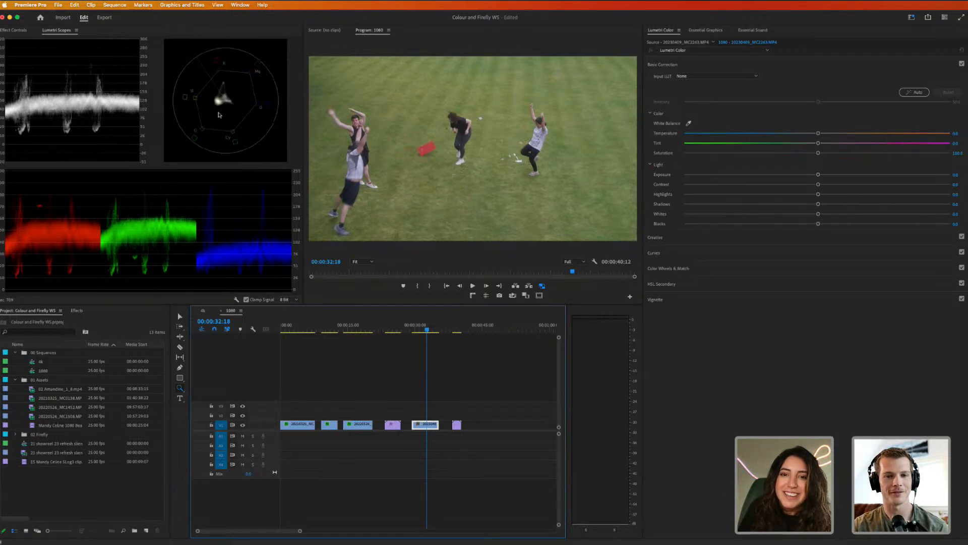
Turn Auto Detect Log Video Color Space back off in the general preferences.
left_click(5, 4)
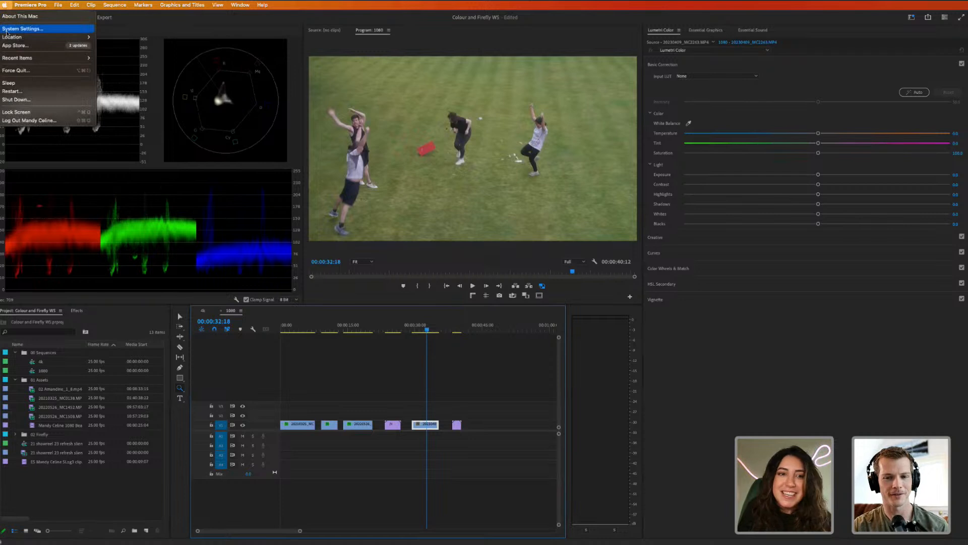
mouse_move(31, 5)
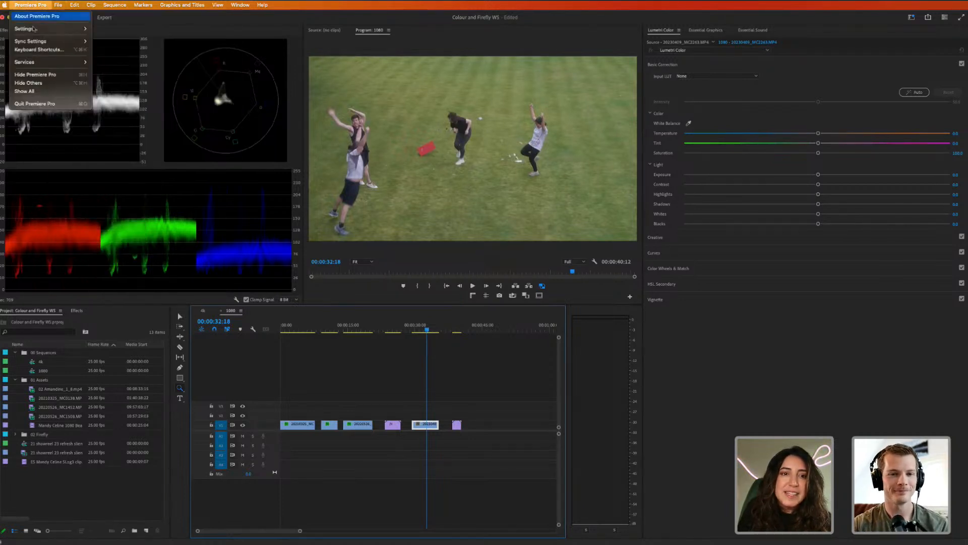
mouse_move(32, 33)
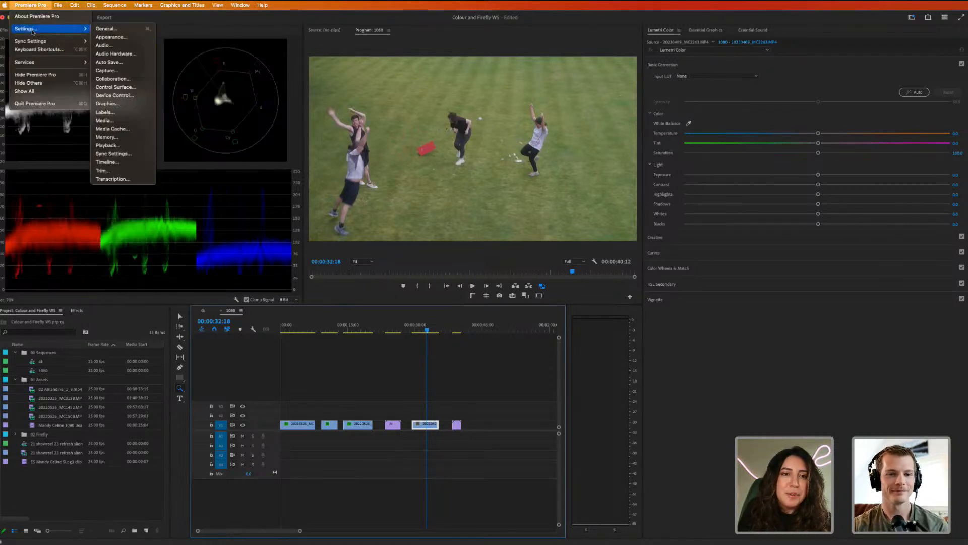
left_click(122, 32)
left_click_drag(493, 159, 193, 181)
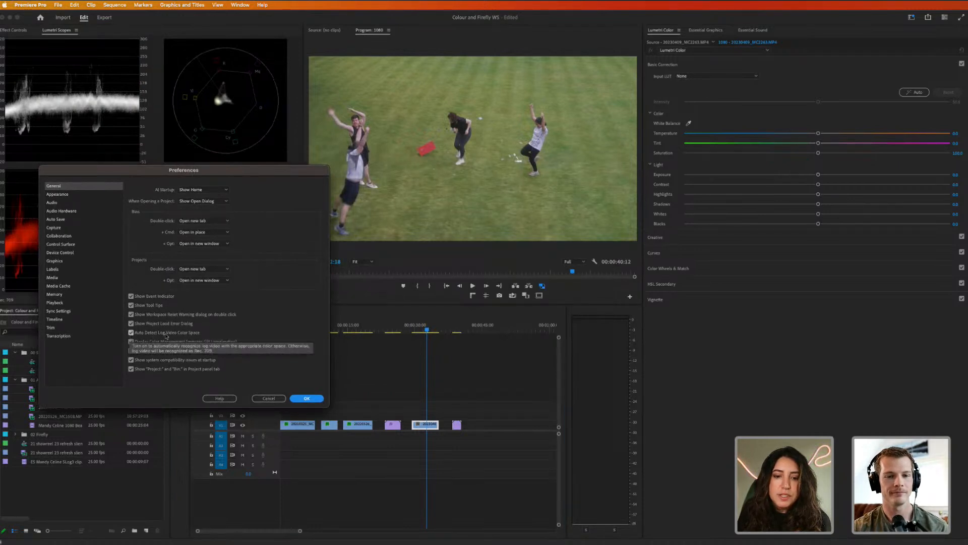
left_click(131, 333)
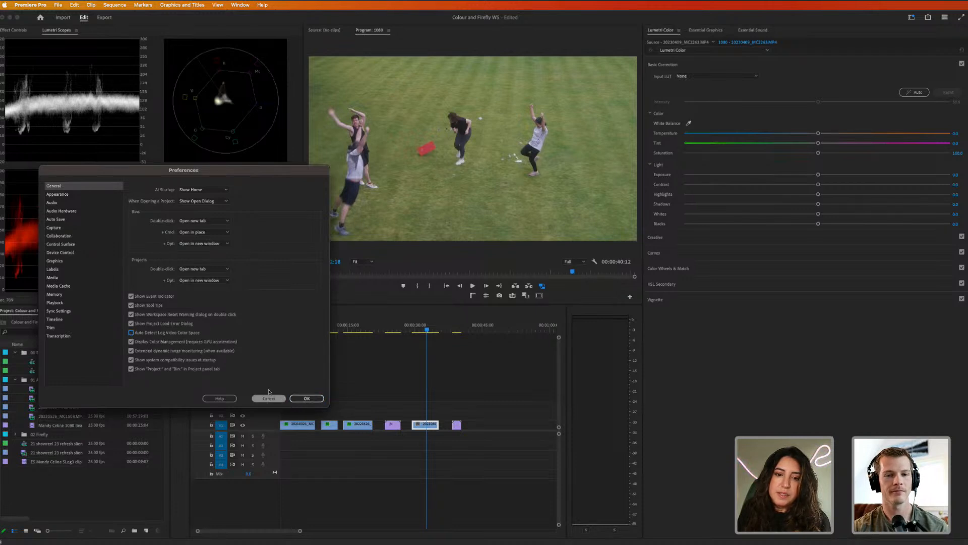
left_click(297, 397)
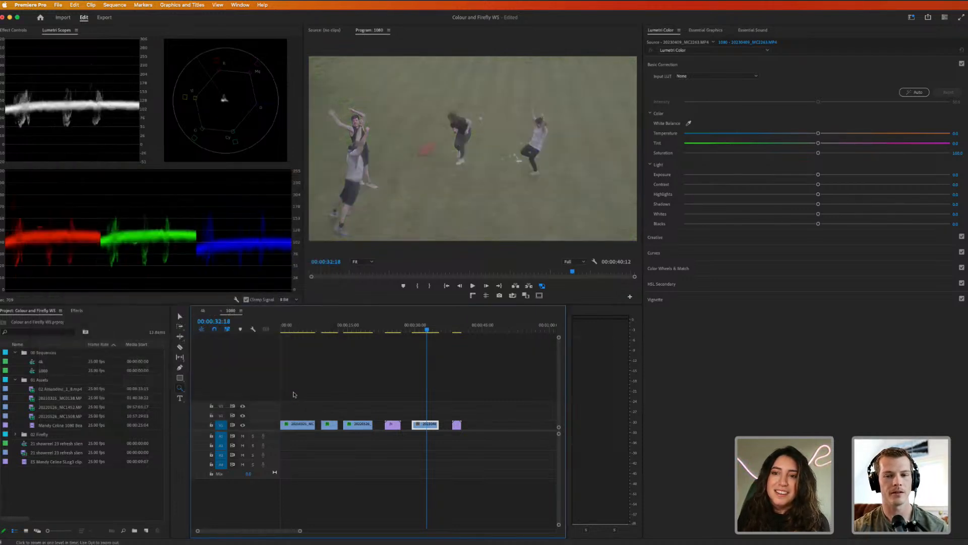
Look through the Input LUT options for the fifth clip and view the sixth clip at 00:00:39:10.
left_click(30, 5)
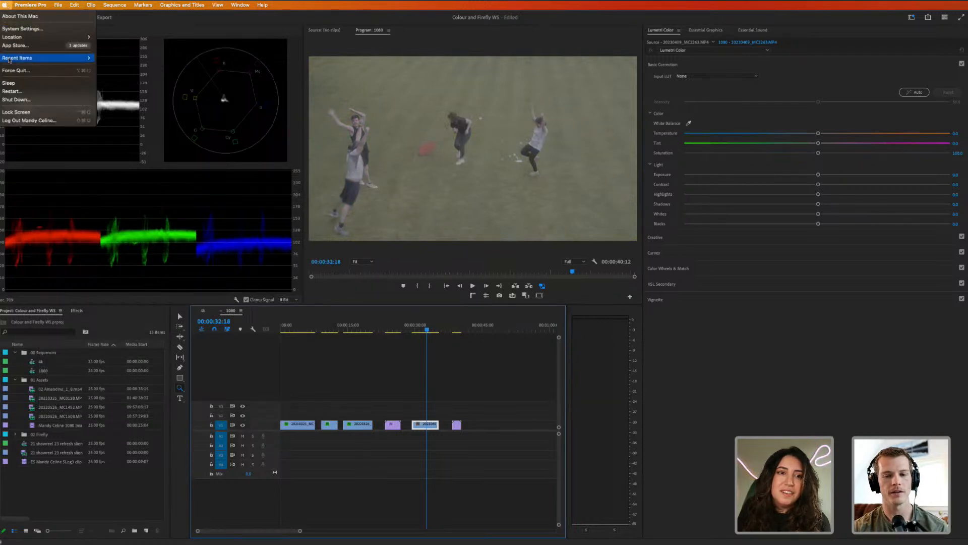
left_click(412, 333)
left_click(424, 330)
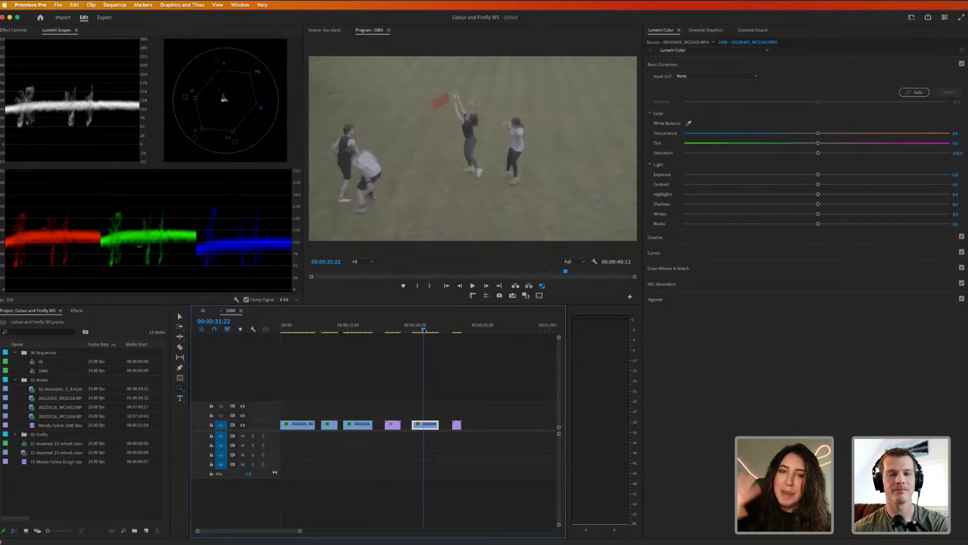
left_click(693, 77)
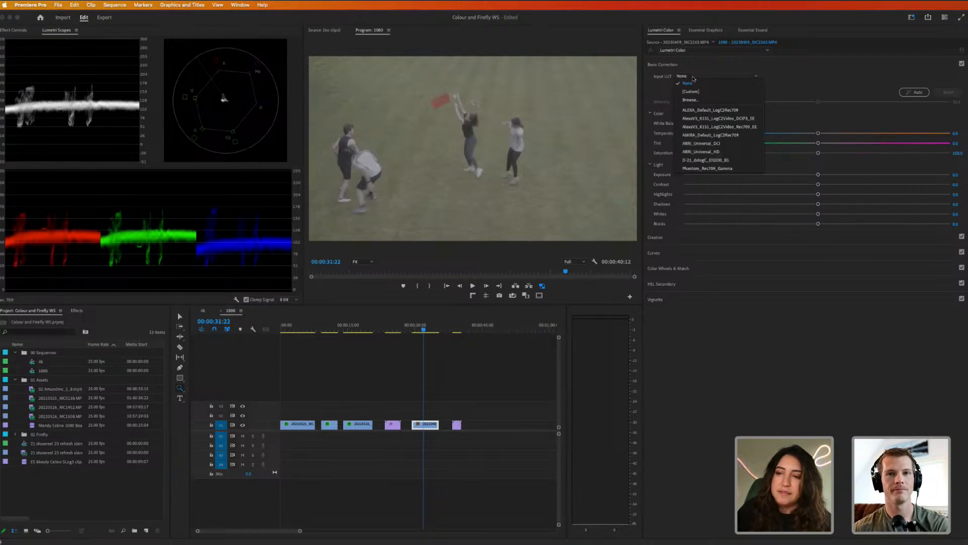
left_click(417, 328)
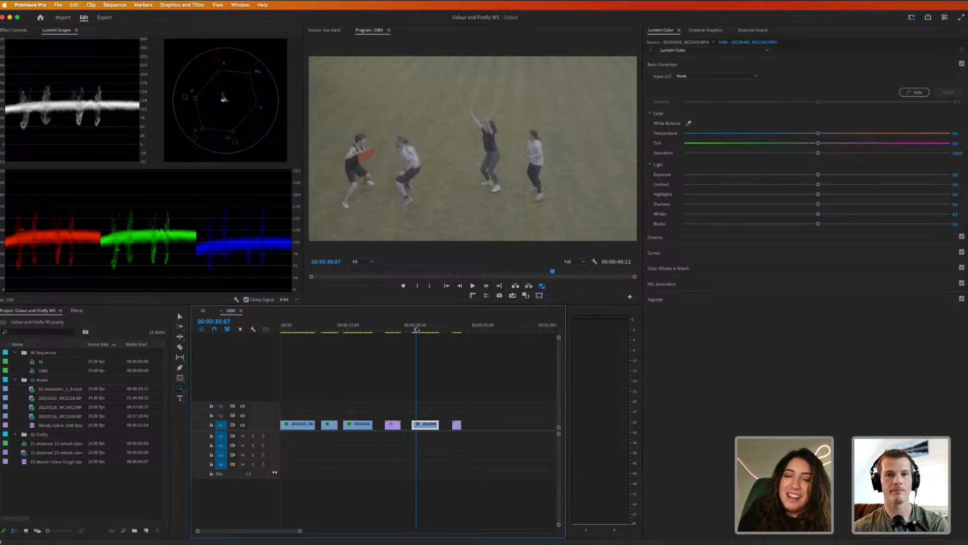
left_click(431, 329)
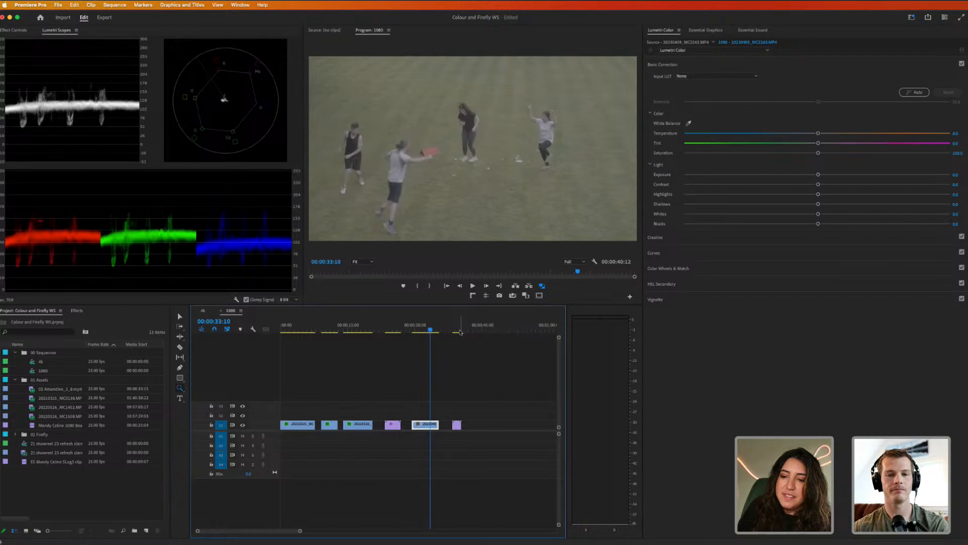
left_click(456, 330)
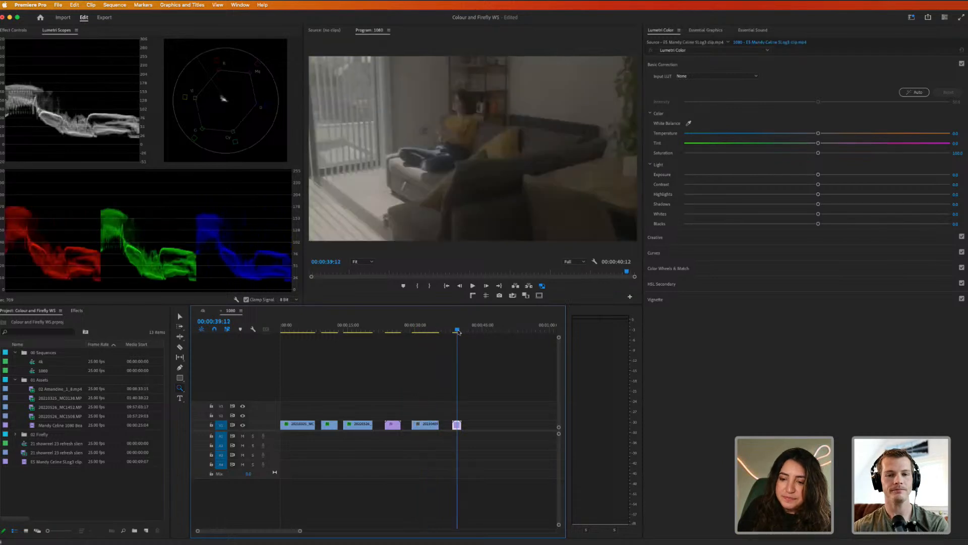
Switch to the 4k sequence and play its second clip with the Firefly still from 00:00:12:06 to 00:00:13:15.
left_click(203, 310)
left_click_drag(291, 329, 377, 333)
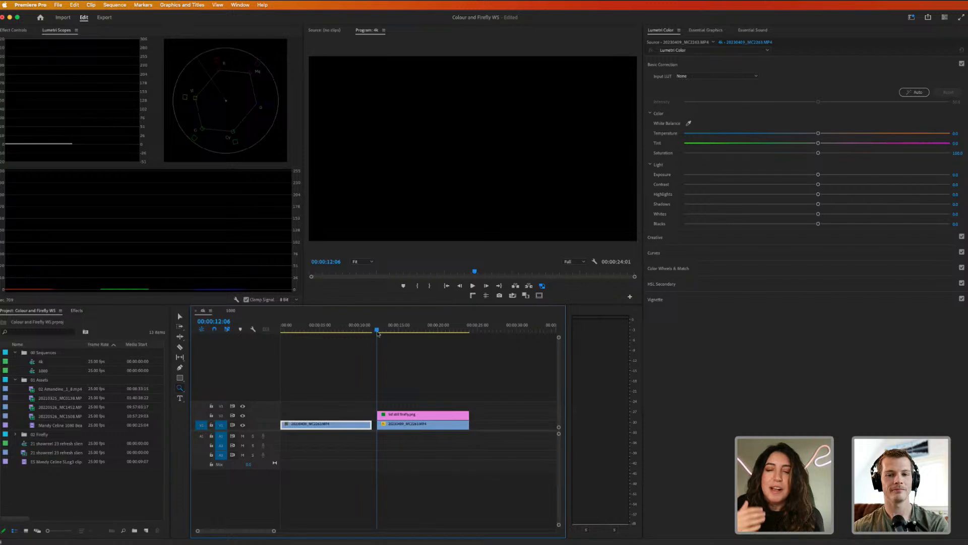
key("space")
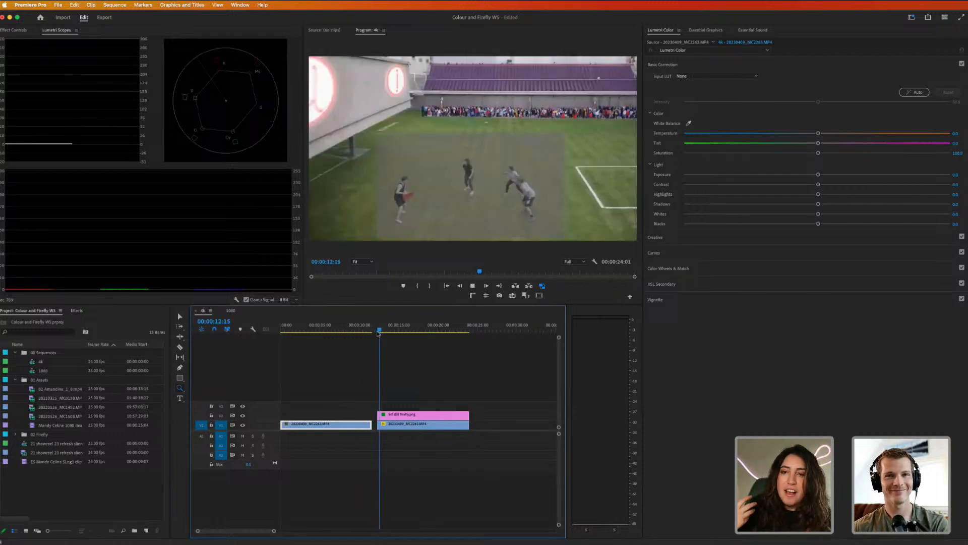
key("space")
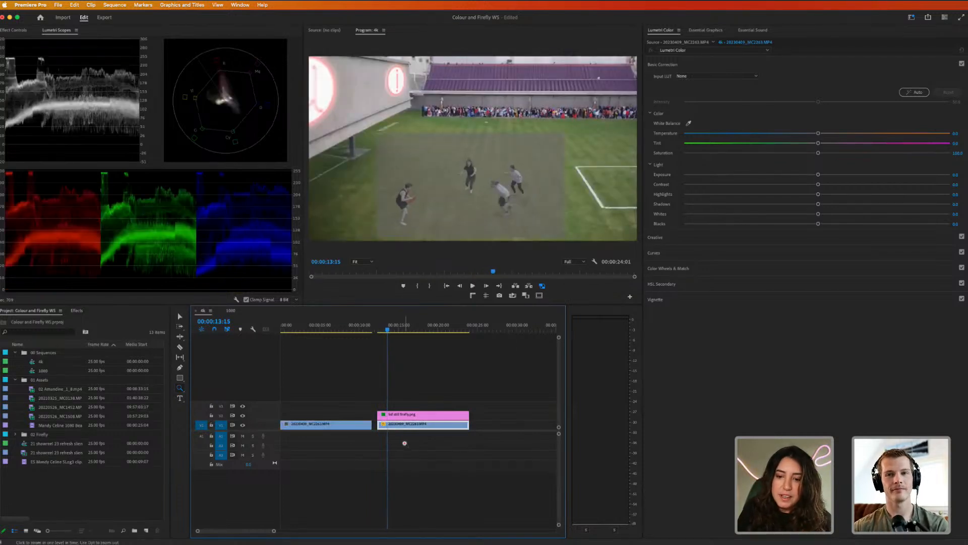
Enable Auto Detect Log Video Color Space in the general preferences.
left_click(6, 5)
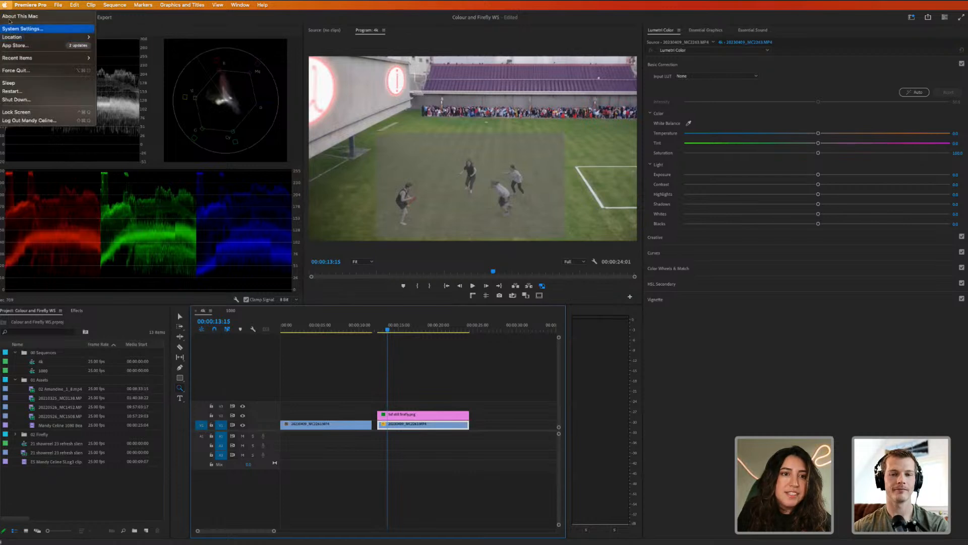
mouse_move(16, 7)
mouse_move(21, 29)
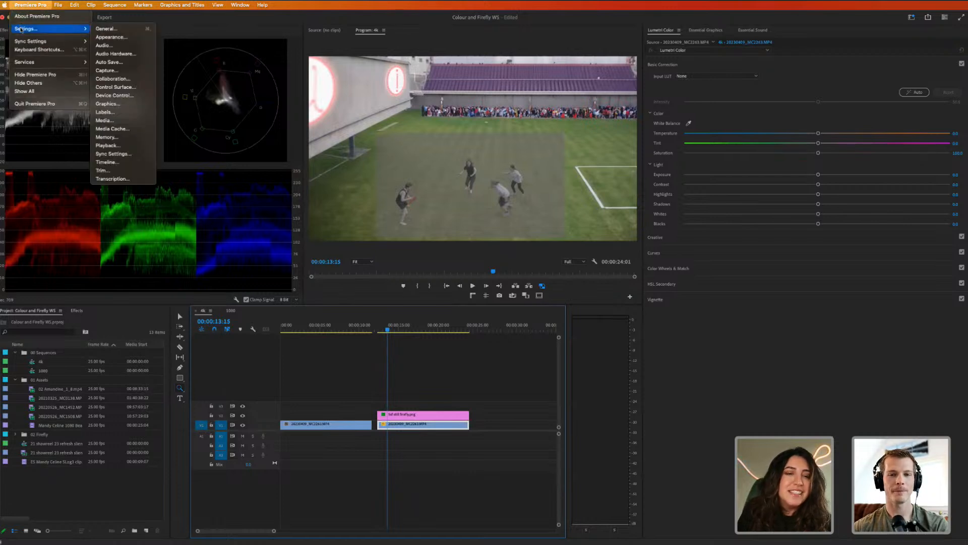
left_click(105, 29)
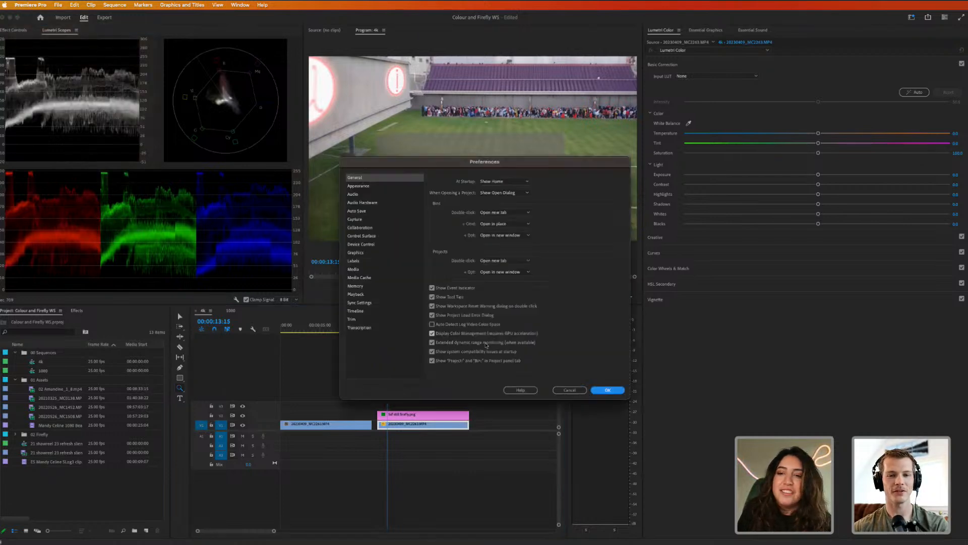
left_click(437, 324)
left_click(605, 389)
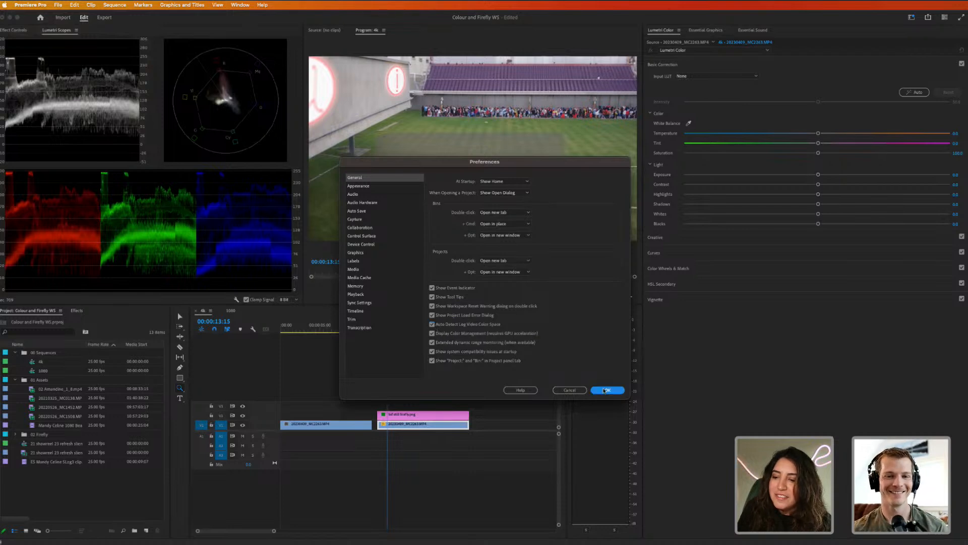
Play the stadium composite from its start through to its end, and review it up to 00:00:18:14.
left_click(378, 331)
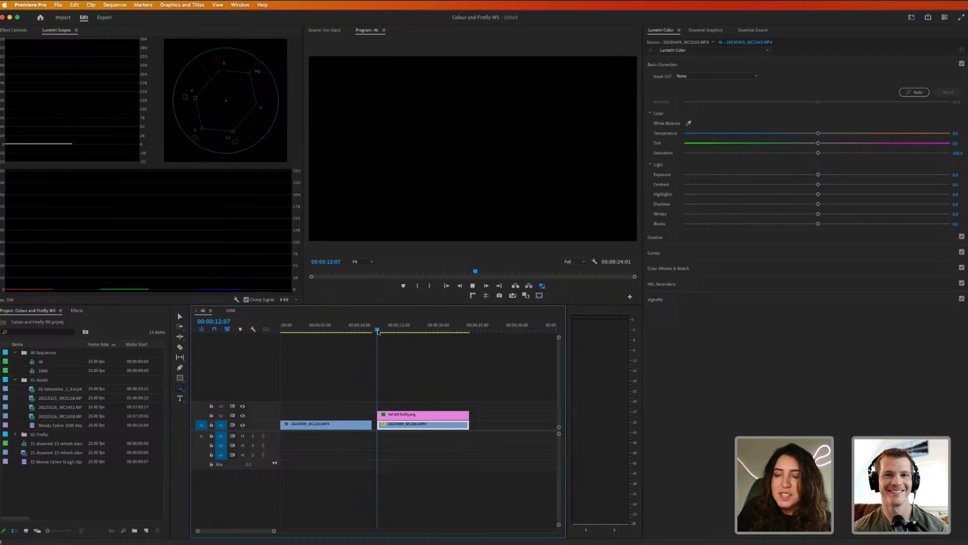
key("space")
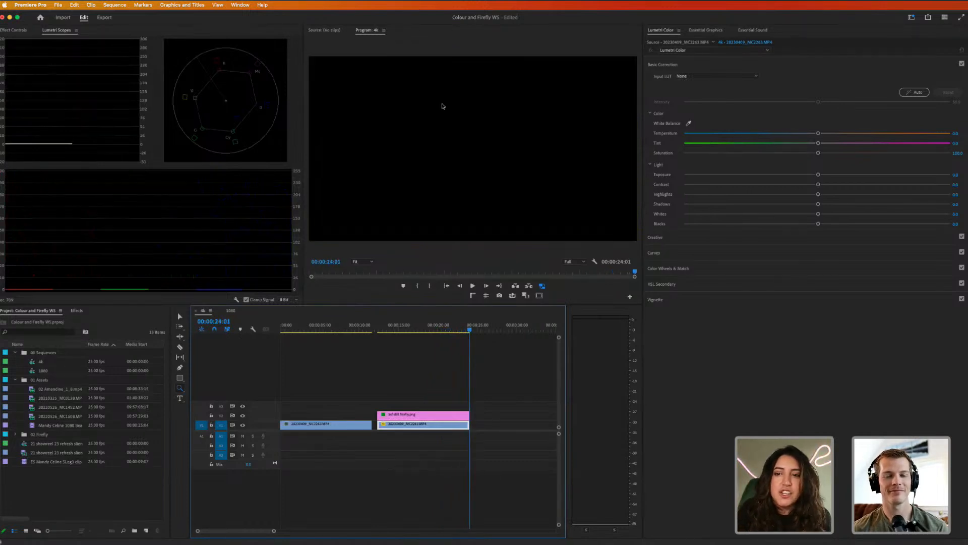
left_click(383, 329)
left_click_drag(383, 330, 427, 333)
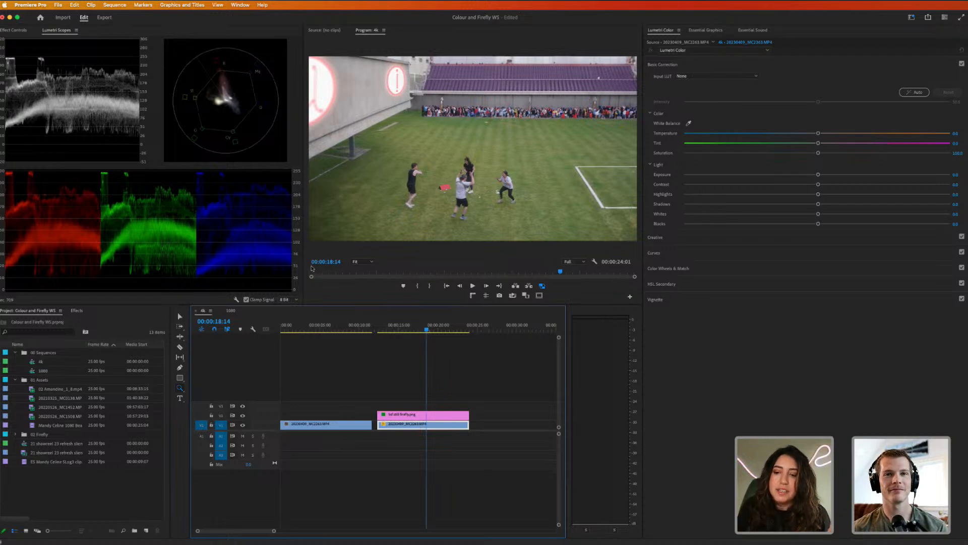
Compare the original clip at 00:00:03:12 with the stadium composite, ending at 00:00:16:03.
left_click(308, 329)
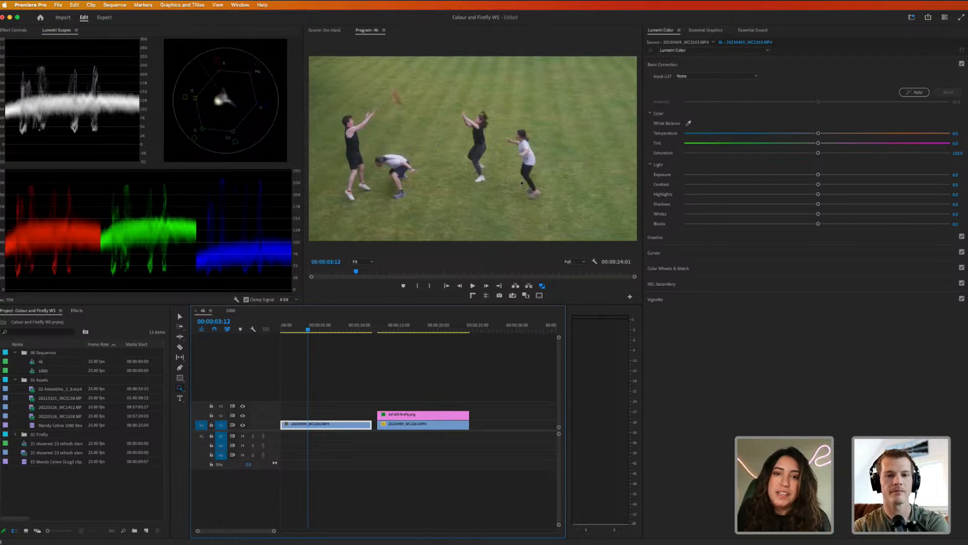
left_click(384, 326)
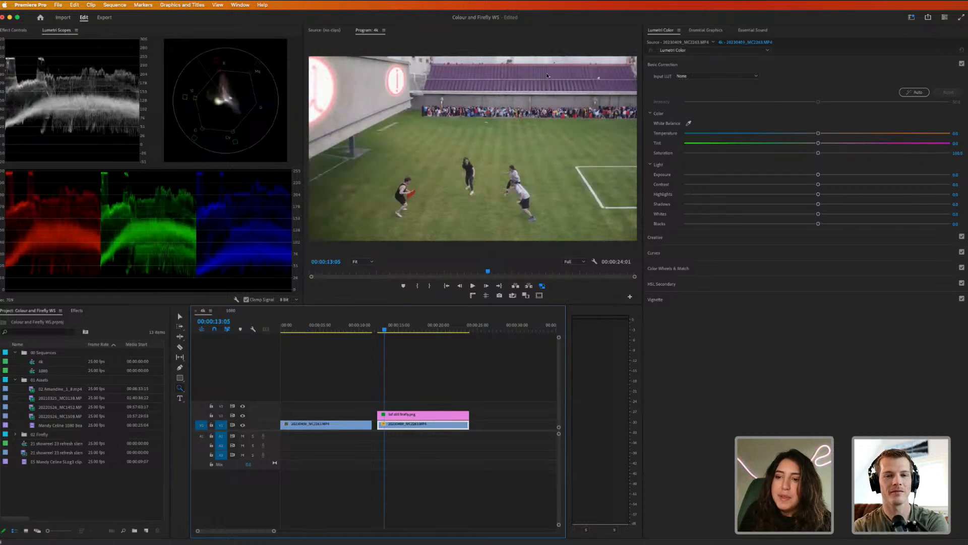
left_click_drag(403, 326, 418, 330)
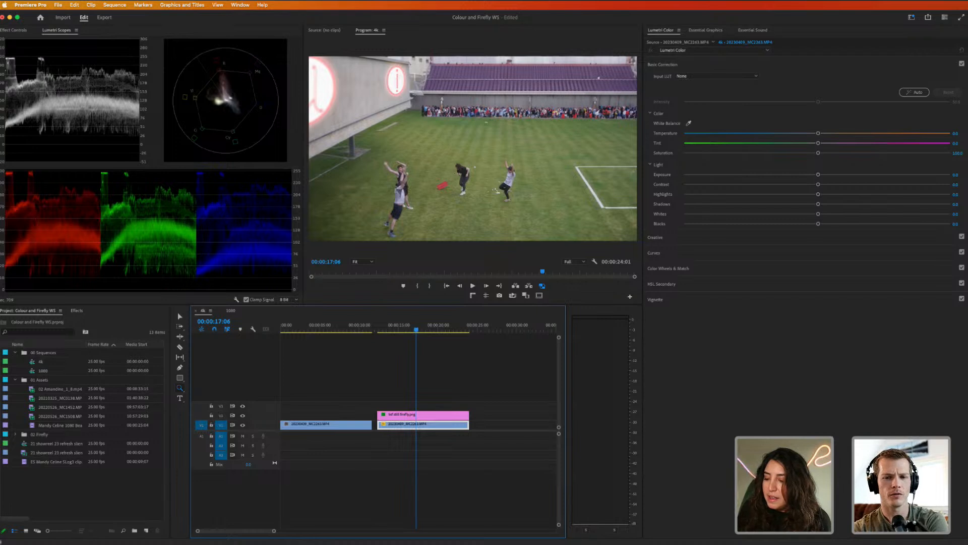
left_click(389, 327)
left_click_drag(389, 328, 408, 328)
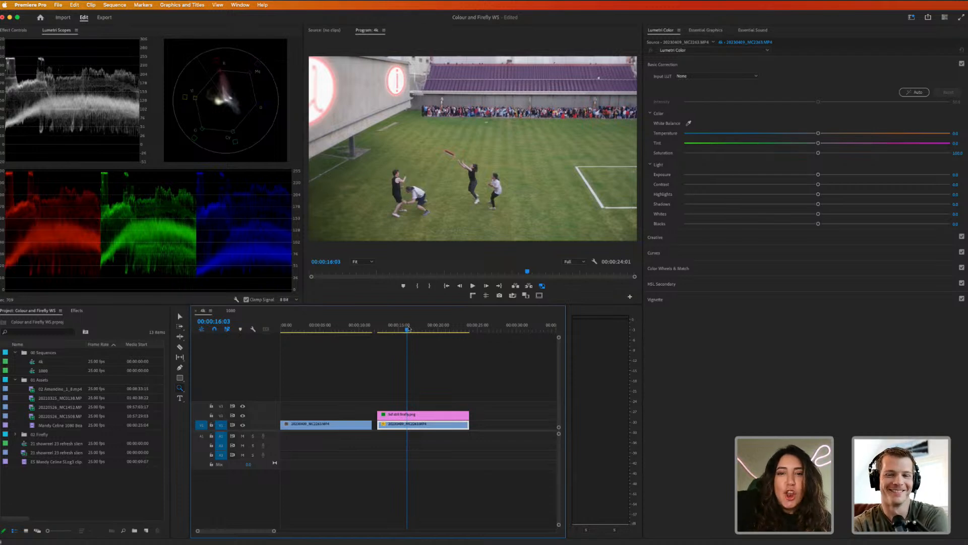
Compare the original clip at 00:00:08:13 with the stadium composite again, leaving the playhead at 00:00:15:03.
left_click(349, 328)
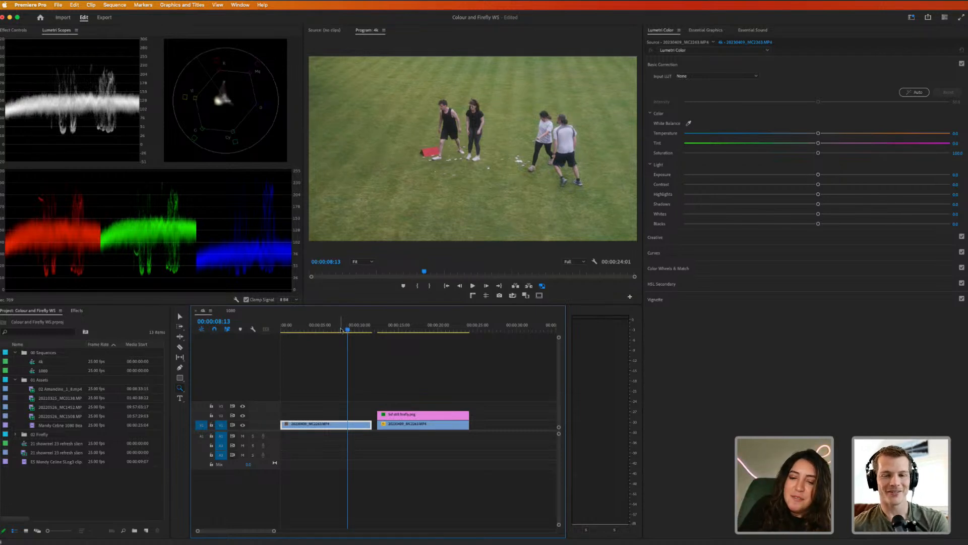
left_click(389, 328)
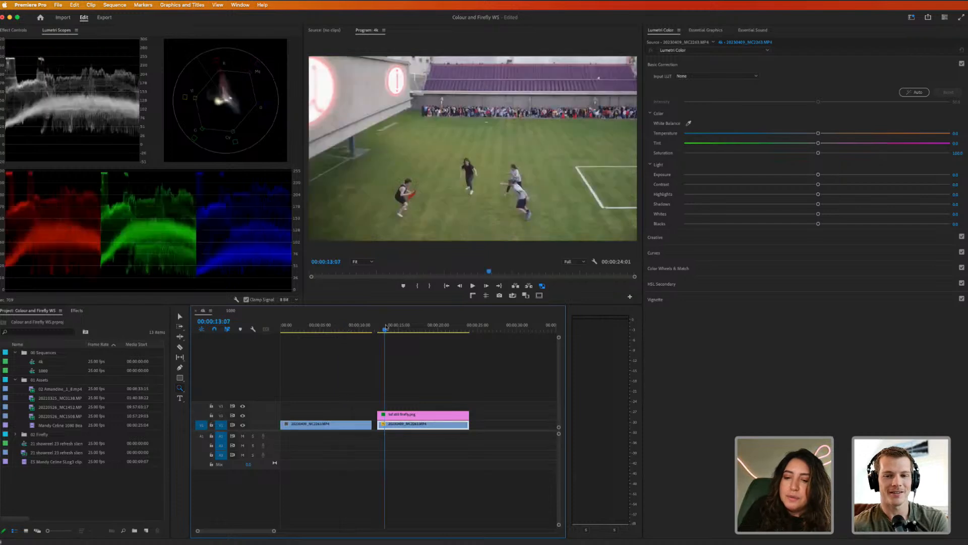
key("space")
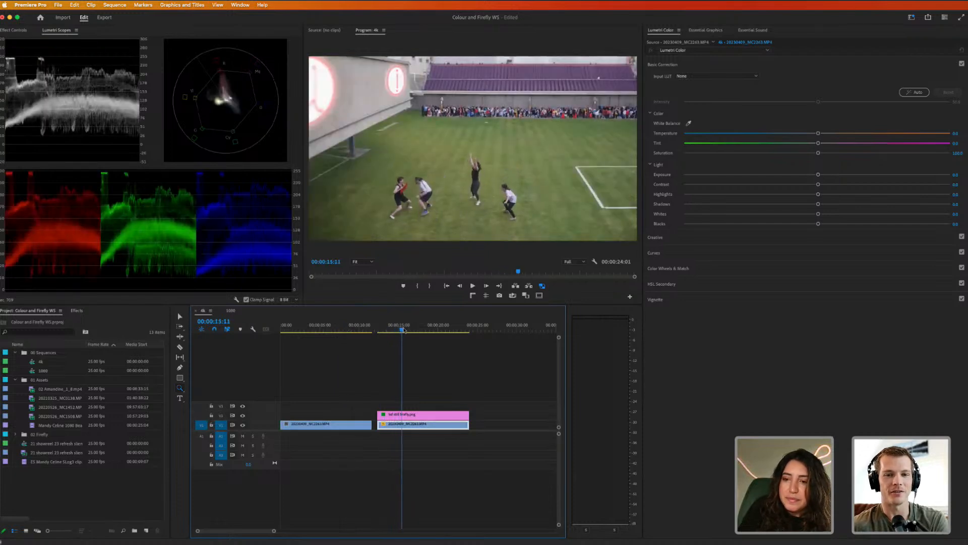
left_click(326, 330)
left_click_drag(328, 330, 400, 332)
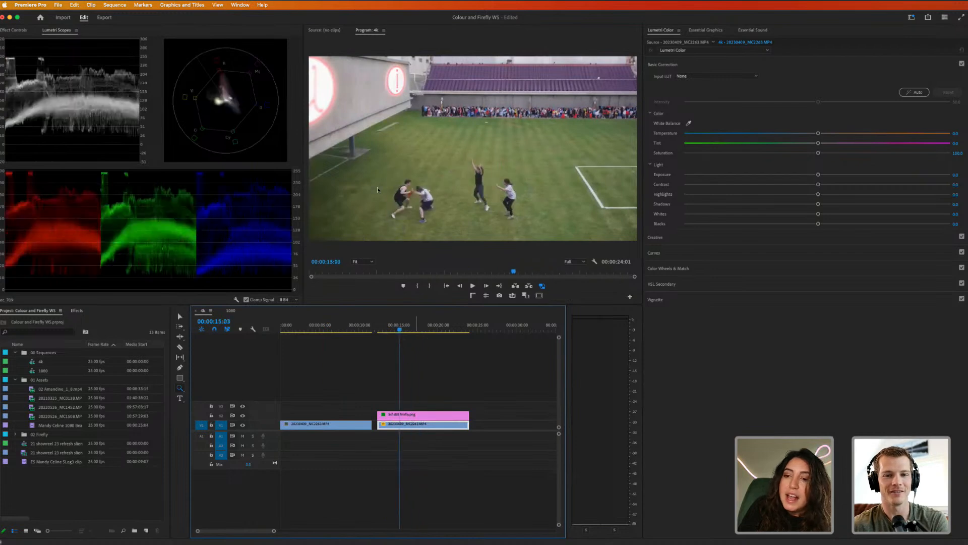
Show the Firefly still's effect settings and select the Wave Warp mask around the crowd.
key("shift+5")
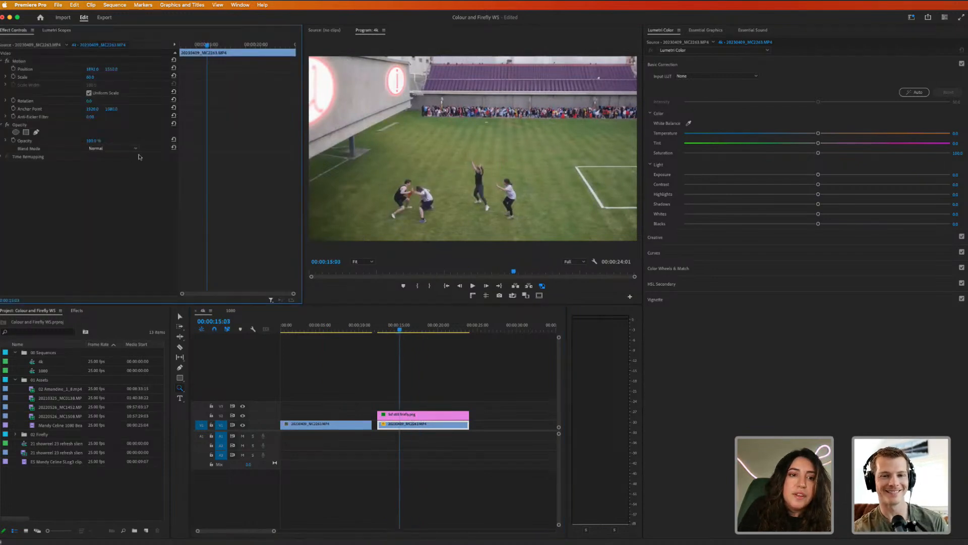
left_click(411, 414)
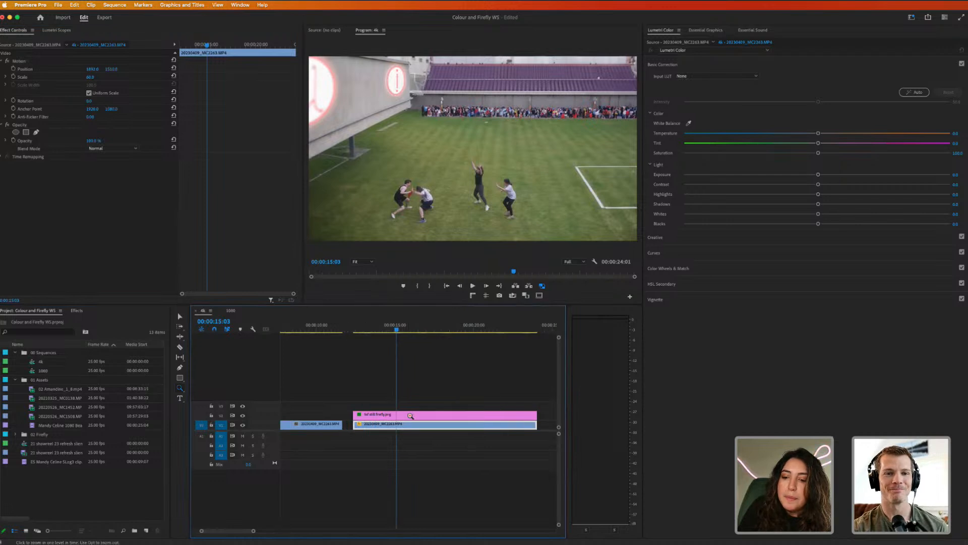
key("v")
left_click(408, 416)
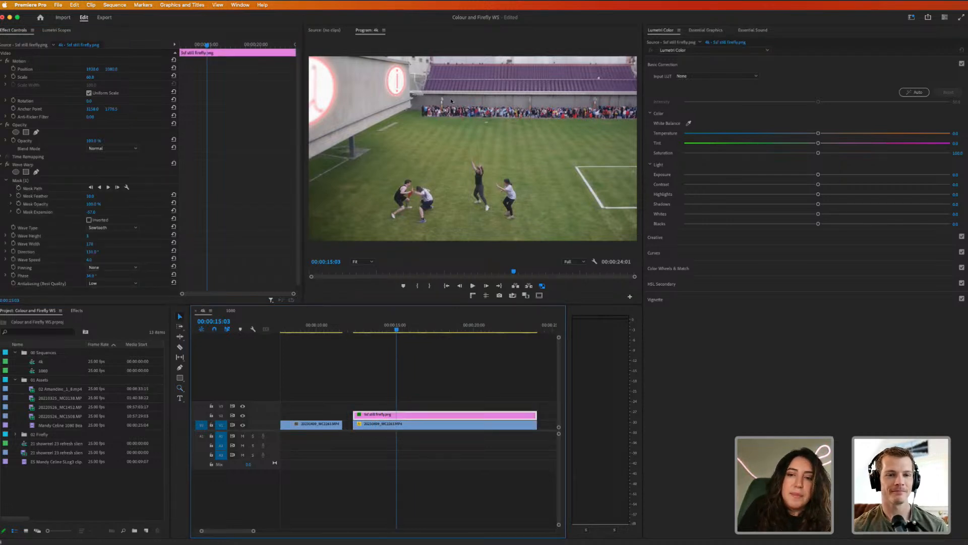
left_click(39, 182)
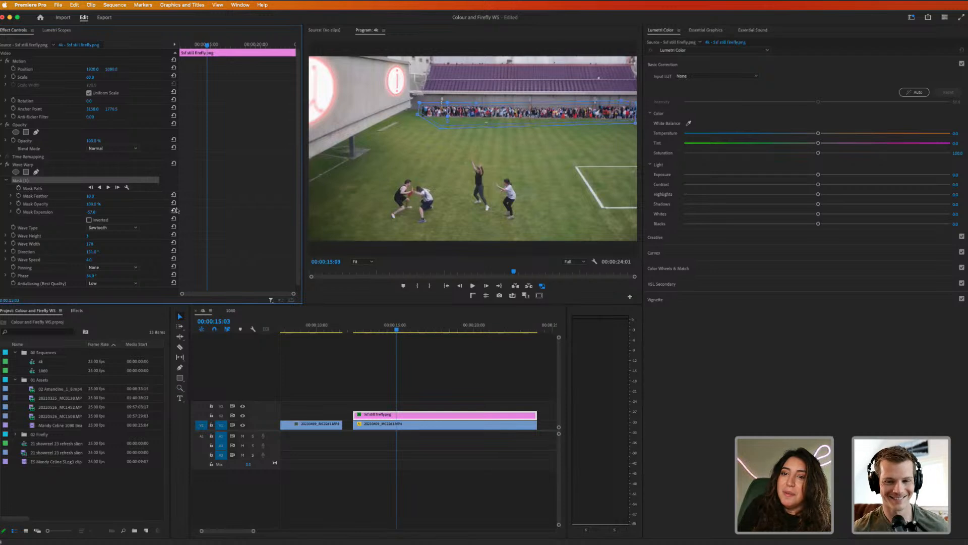
Play the composite from 00:00:12:20 to check the masked Wave Warp motion on the crowd.
left_click(360, 330)
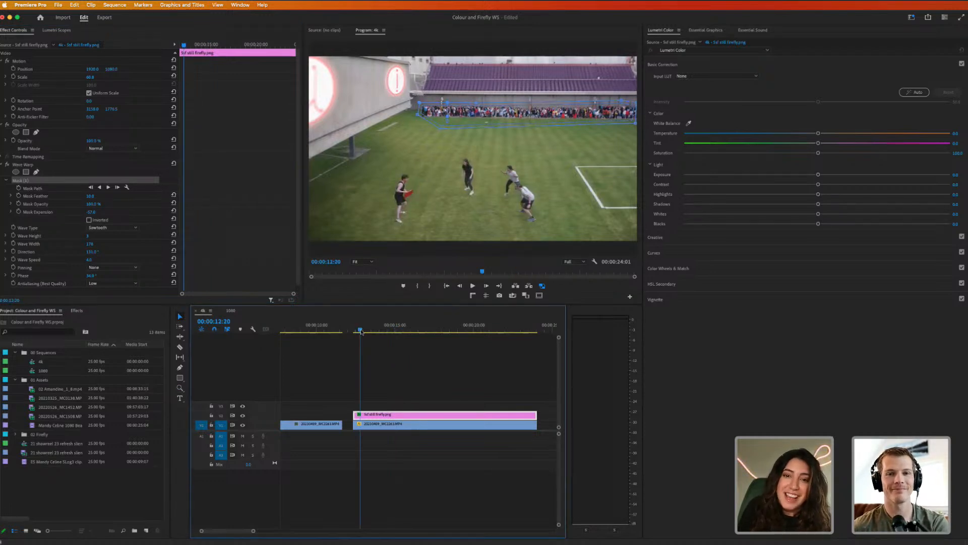
key("space")
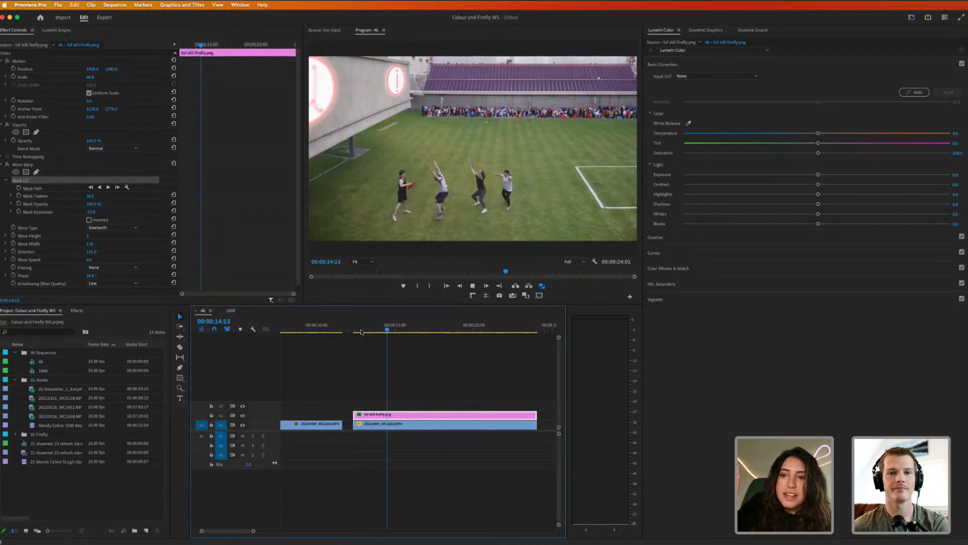
key("space")
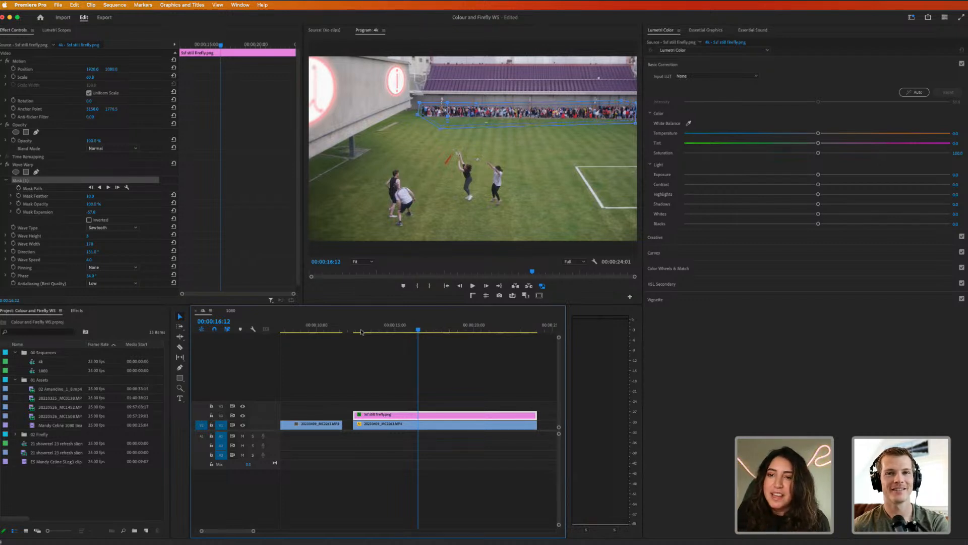
Place the Export Frame button at the end of the Program Monitor's button row and show the dialog it opens.
mouse_move(361, 332)
left_mouse_down()
mouse_move(511, 338)
mouse_move(366, 332)
left_mouse_up()
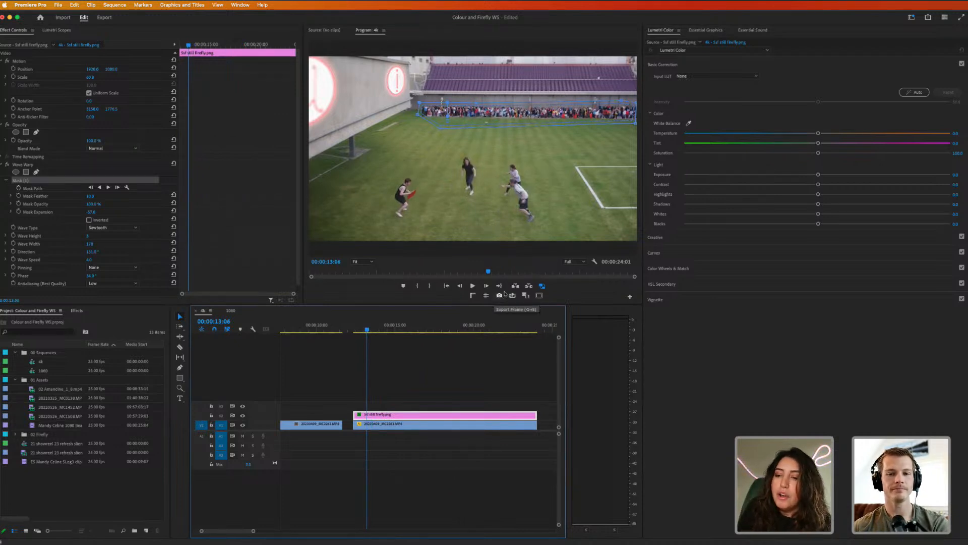
key("Right")
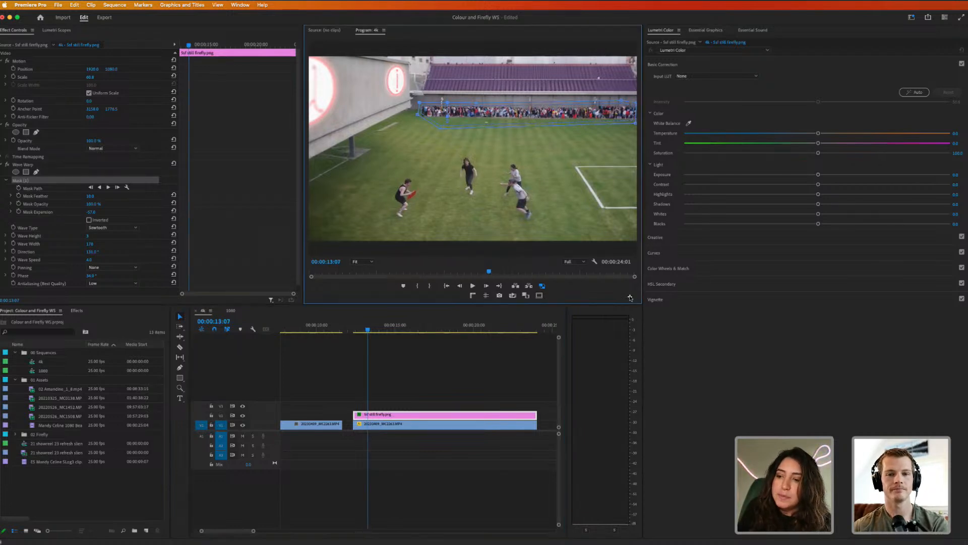
left_click(630, 297)
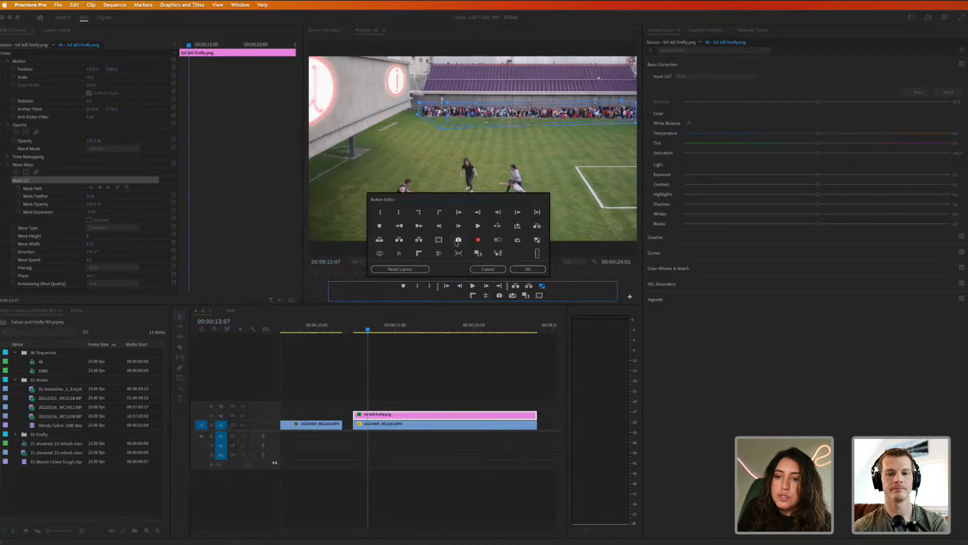
left_click_drag(457, 241, 533, 296)
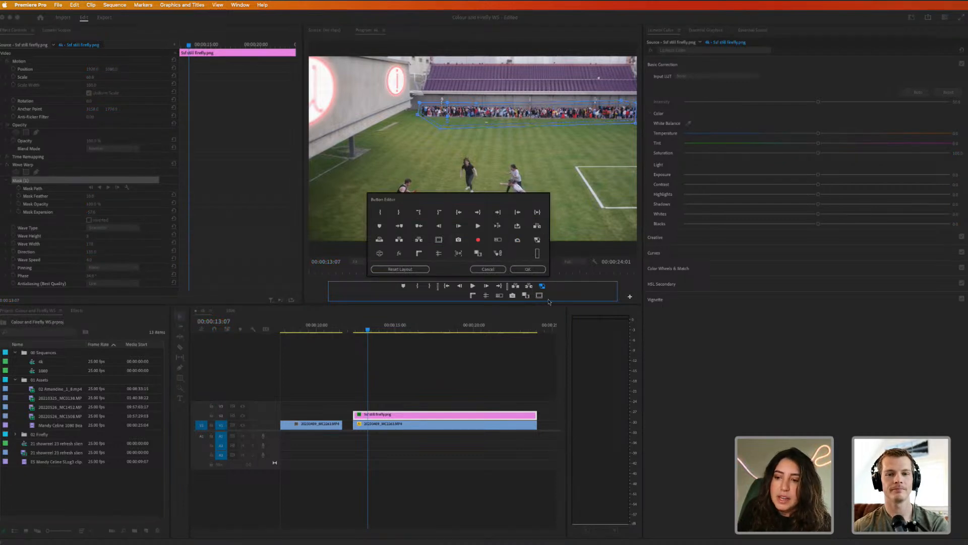
left_click_drag(460, 242, 511, 298)
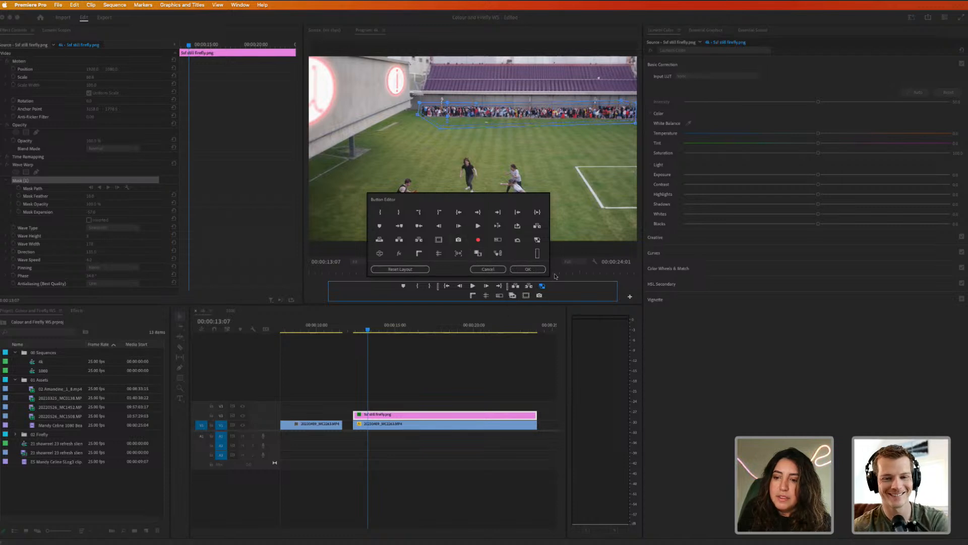
left_click(528, 269)
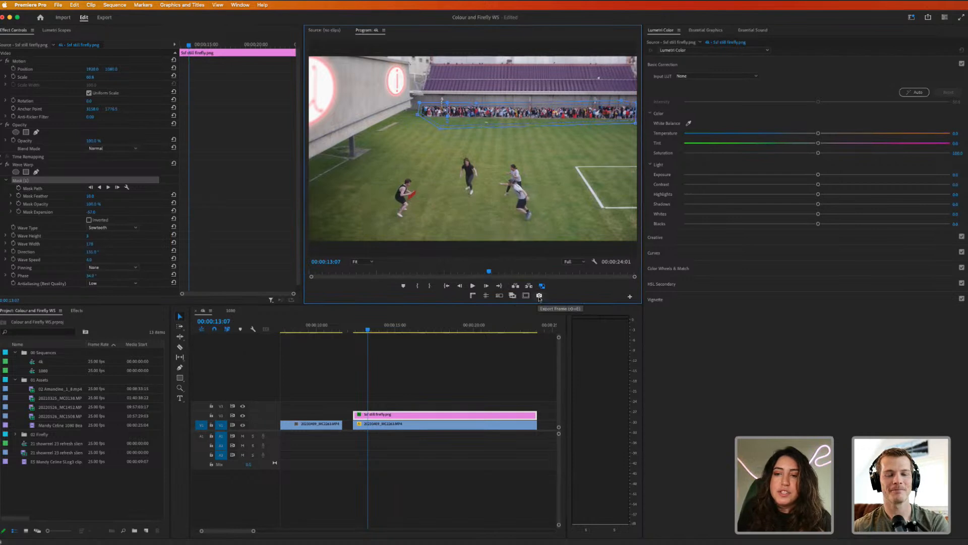
left_click(539, 296)
left_click(505, 310)
Scrub the original clip to the frame at 00:00:04:16 and export it to the Desktop as a PNG still.
left_click_drag(297, 325, 319, 332)
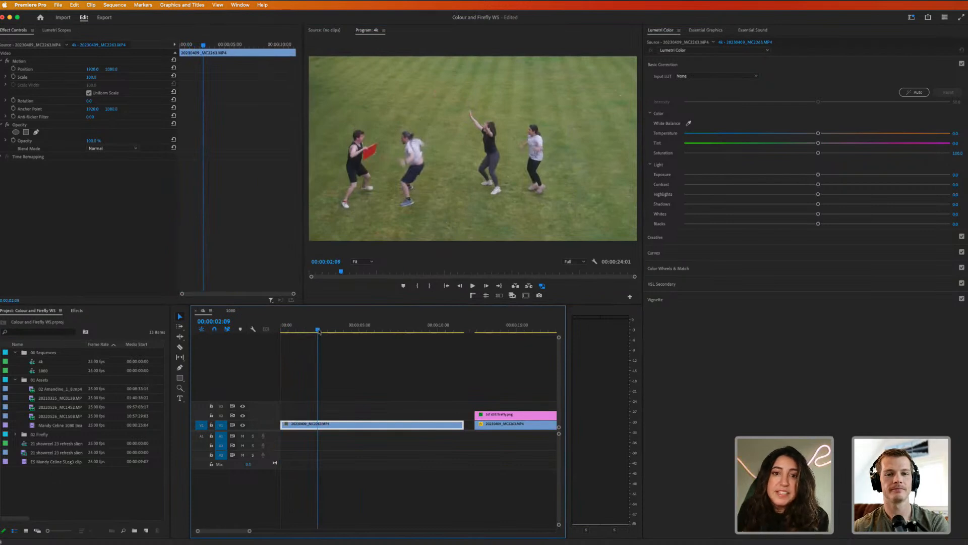
left_click_drag(319, 332, 356, 333)
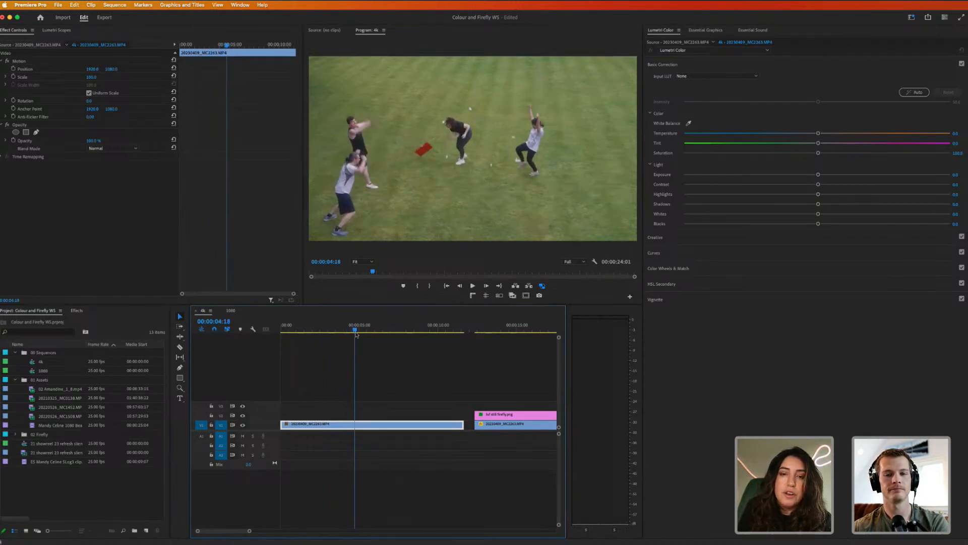
mouse_move(356, 334)
left_mouse_down()
mouse_move(441, 333)
mouse_move(348, 329)
left_mouse_up()
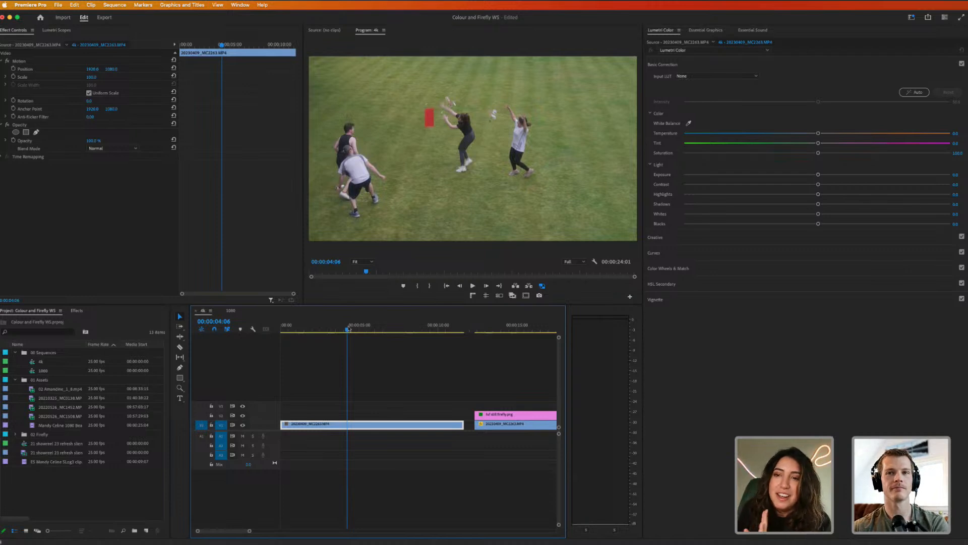
left_click_drag(338, 328, 287, 330)
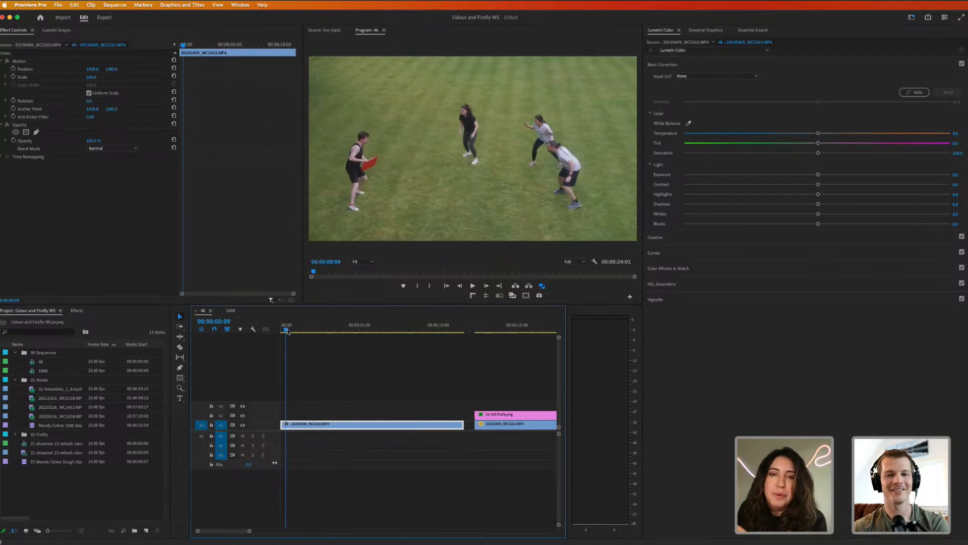
left_click_drag(288, 331, 355, 332)
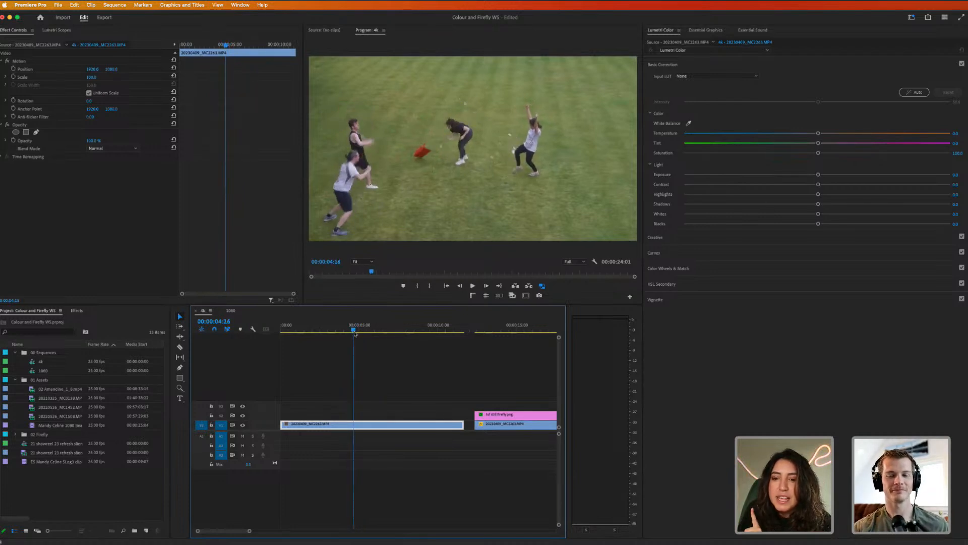
left_click(540, 296)
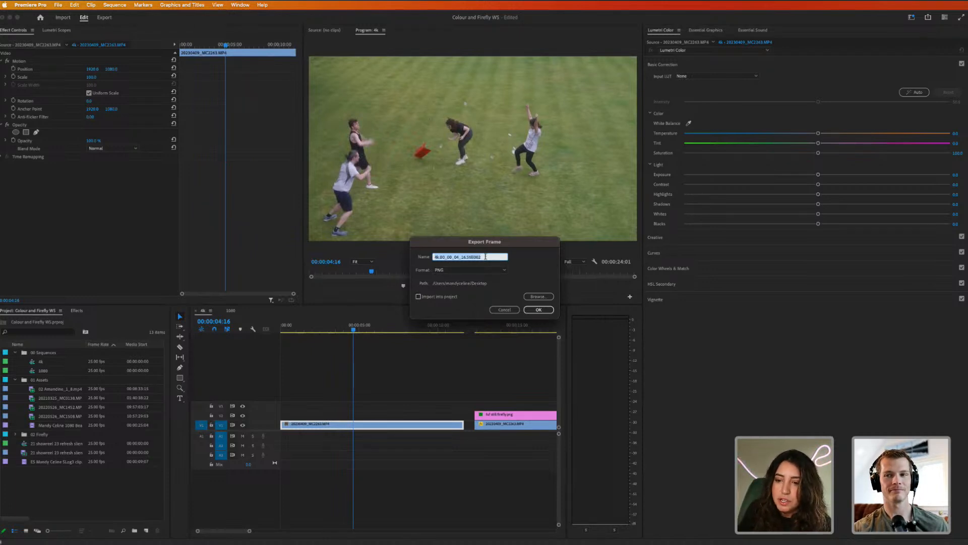
type("ssf still")
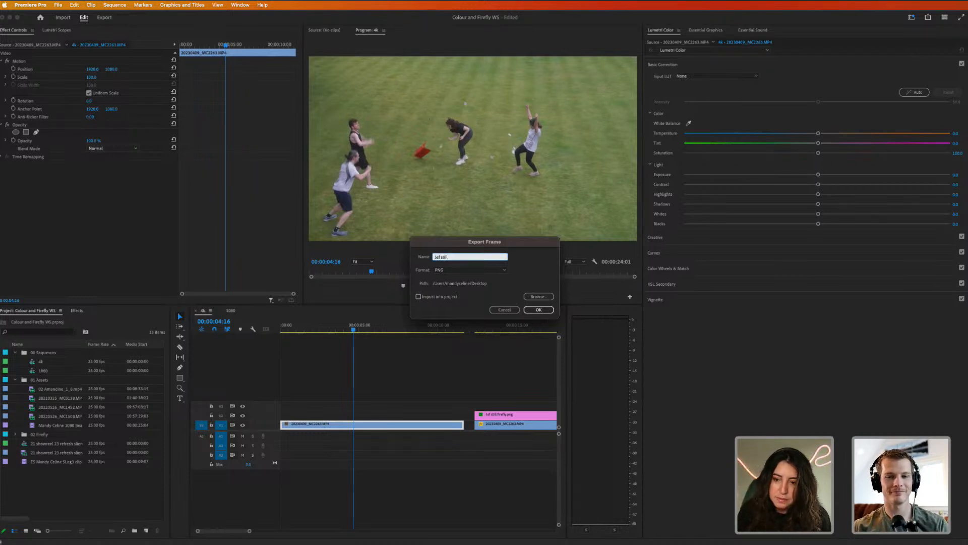
key("Return")
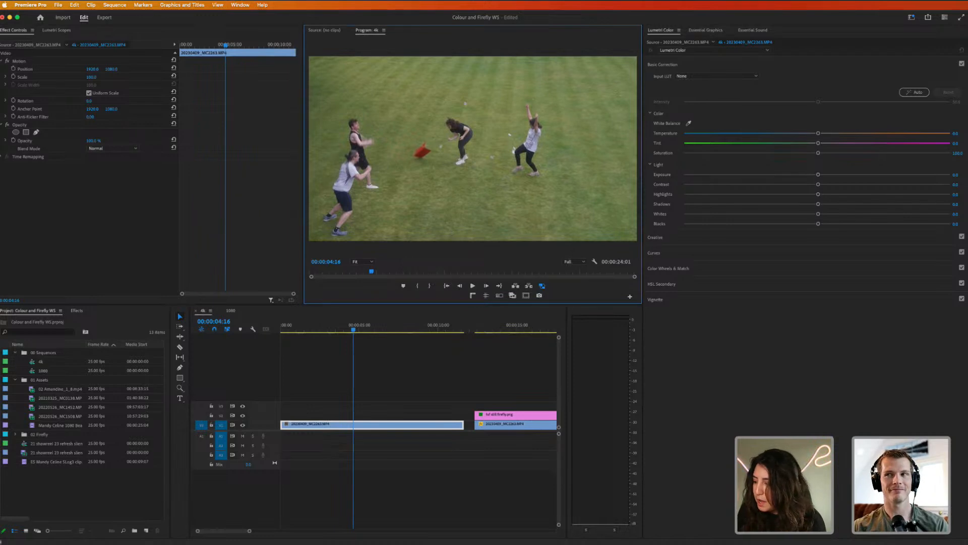
Switch to Photoshop (Beta) and show the original footage layer beneath the generative layers in the recovered PSD.
key("super+Tab")
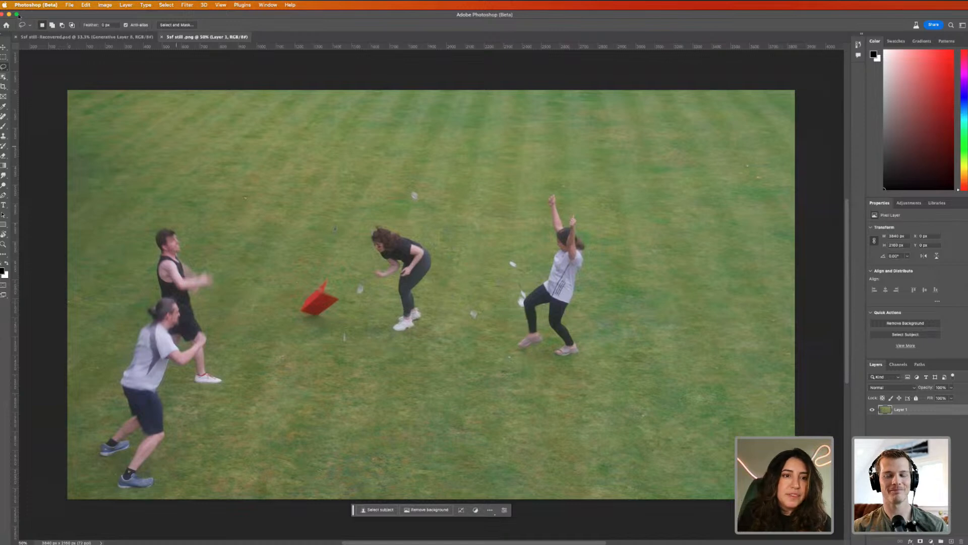
left_click(67, 38)
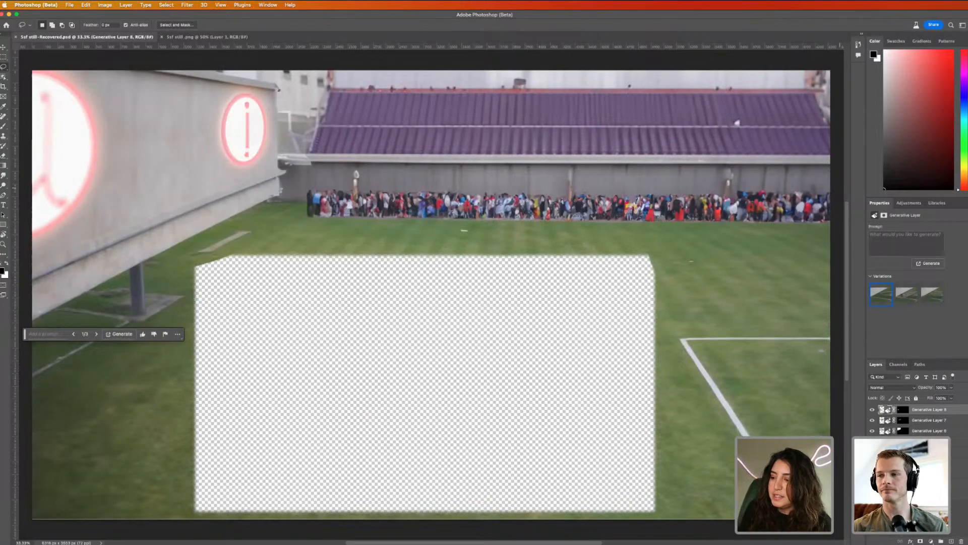
left_click(872, 505)
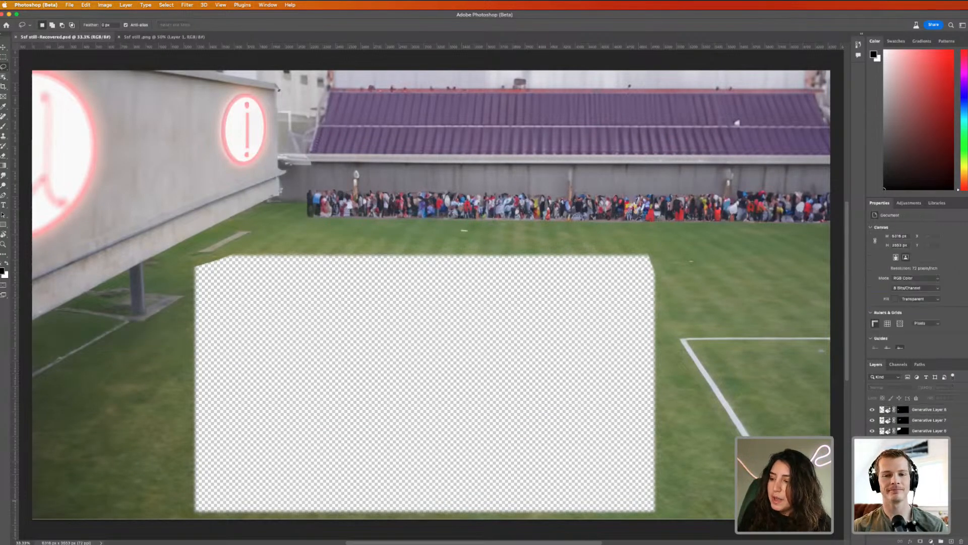
left_click(873, 494)
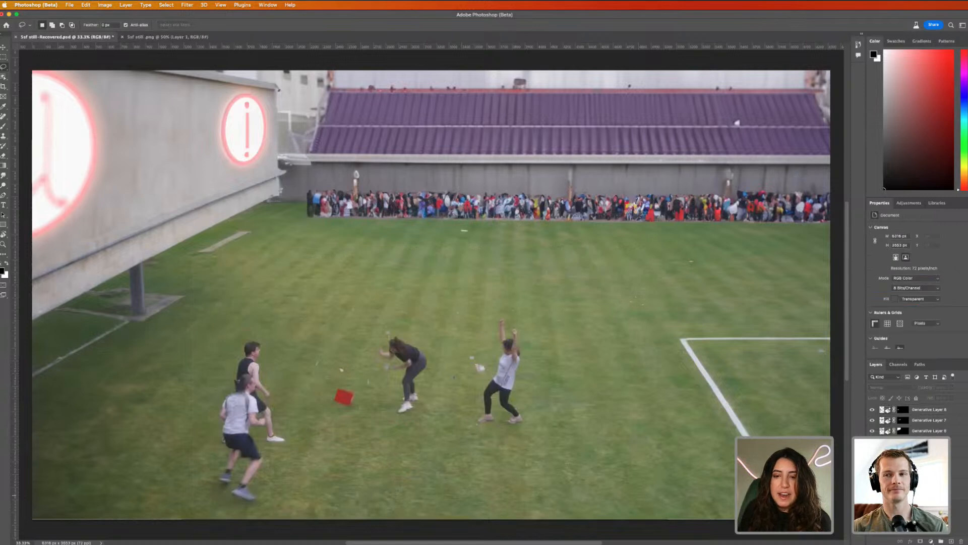
Toggle the recovered PSD's layers off and on to examine what each generative layer contributes to the stadium scene.
left_click(873, 495)
left_click(872, 495)
left_click(872, 465)
left_click(872, 465)
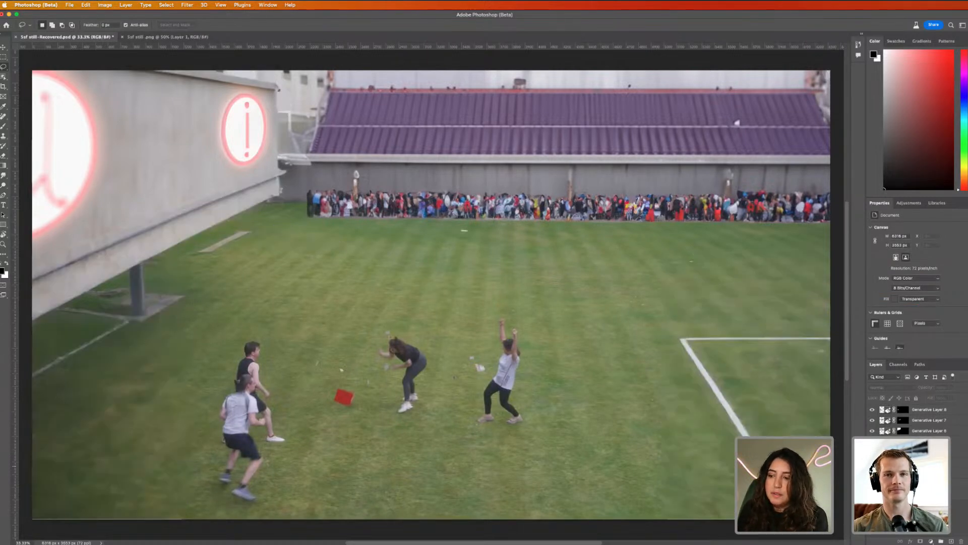
left_click(872, 431)
left_click(872, 441)
left_click(873, 431)
left_click(872, 431)
left_click(872, 419)
left_click(872, 419)
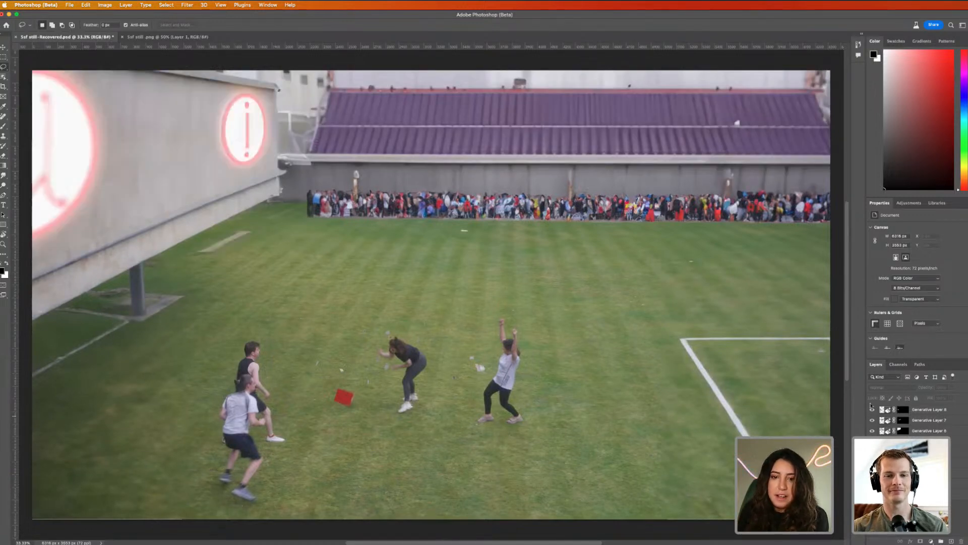
left_click(872, 409)
left_click(872, 409)
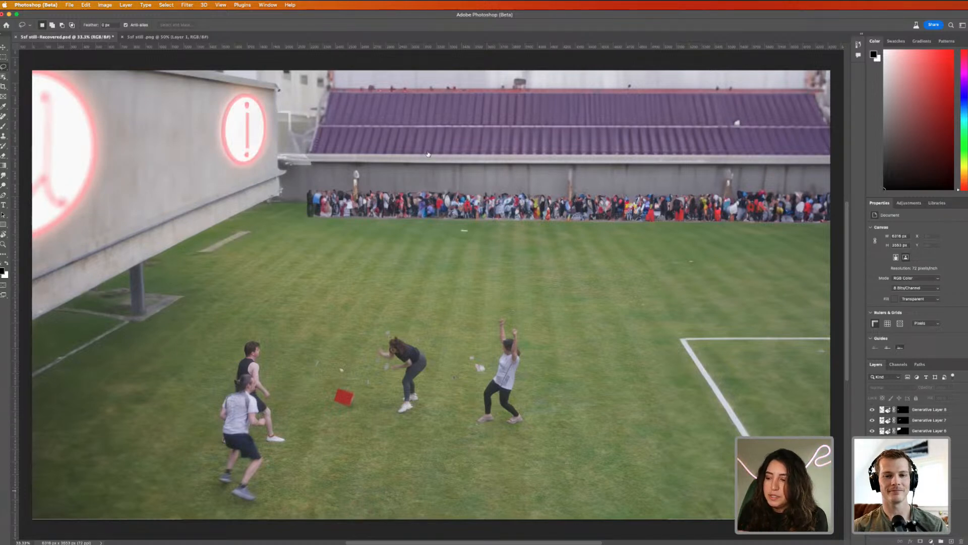
In the PNG still's document, extend the crop frame above and to the left of the image and constrain it to 16:9.
left_click(138, 38)
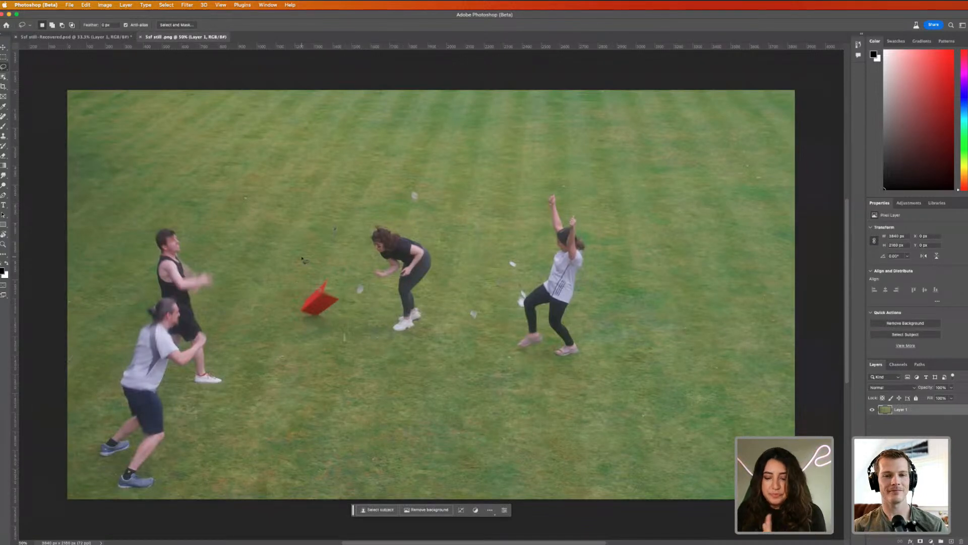
left_click(4, 87)
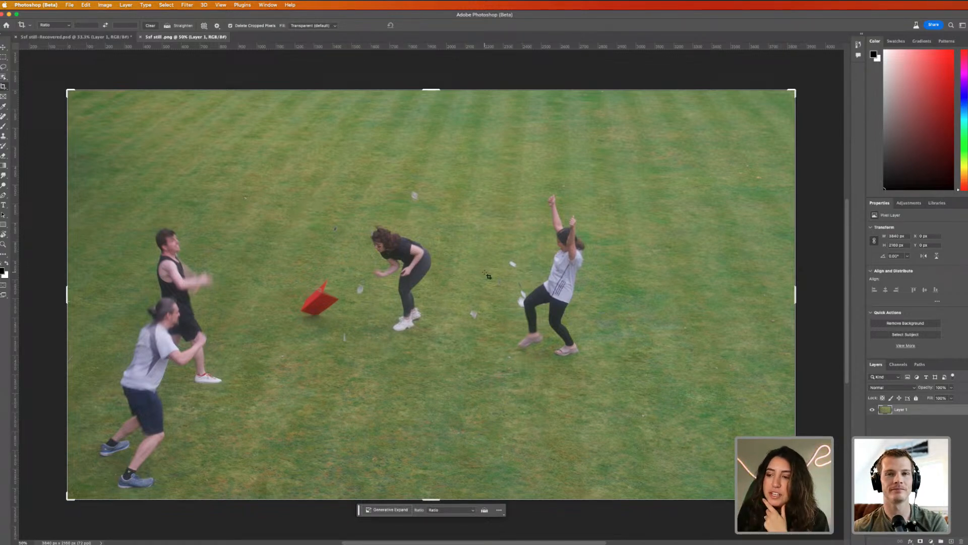
left_click(3, 245)
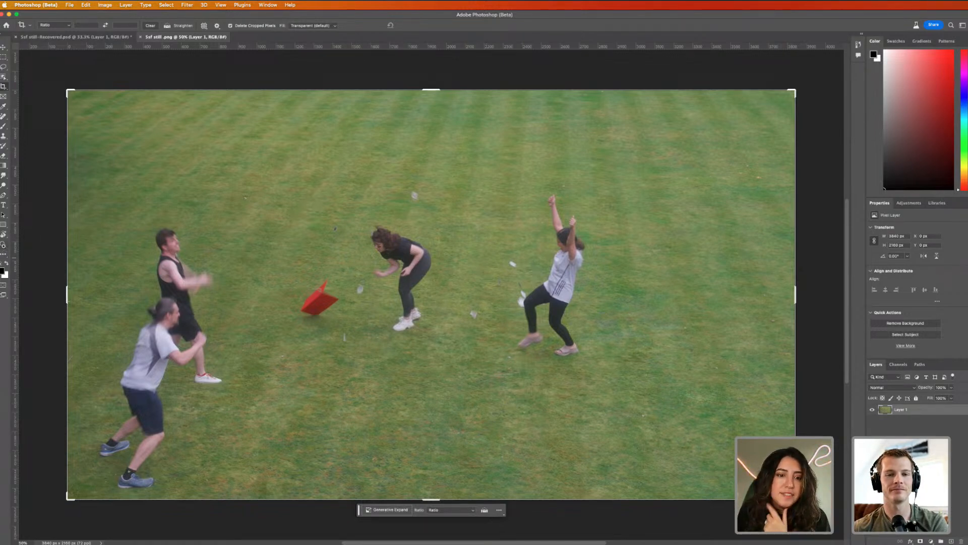
left_click(187, 227, "alt")
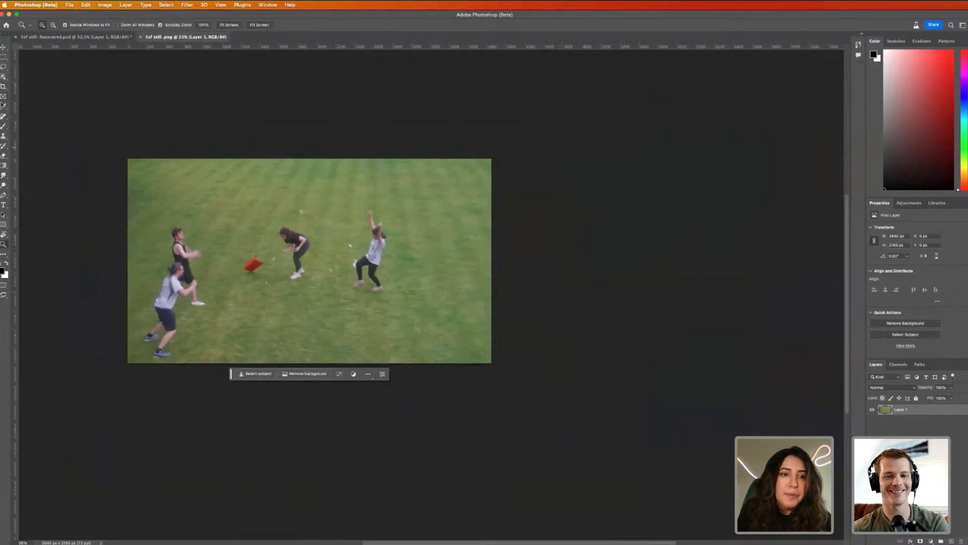
key("c")
left_click_drag(127, 159, 49, 110)
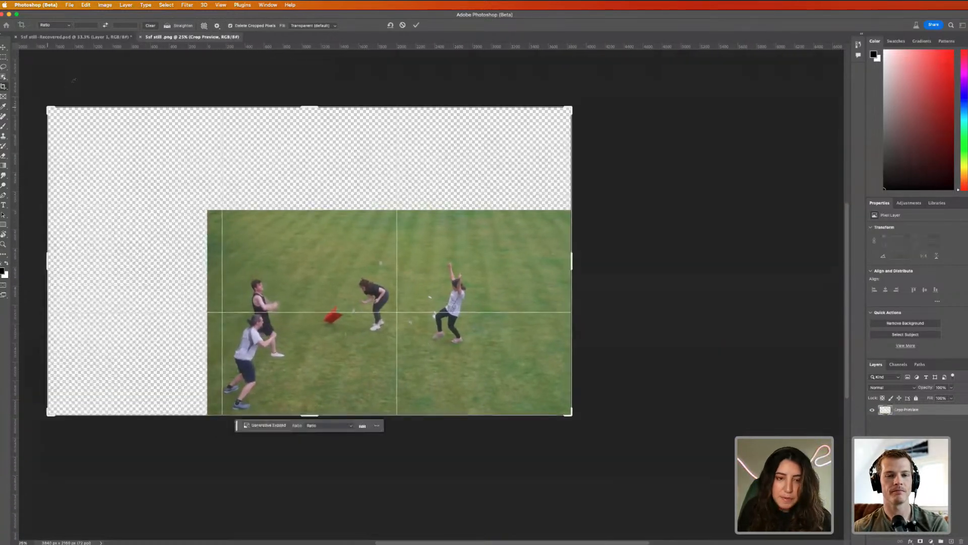
left_click(54, 25)
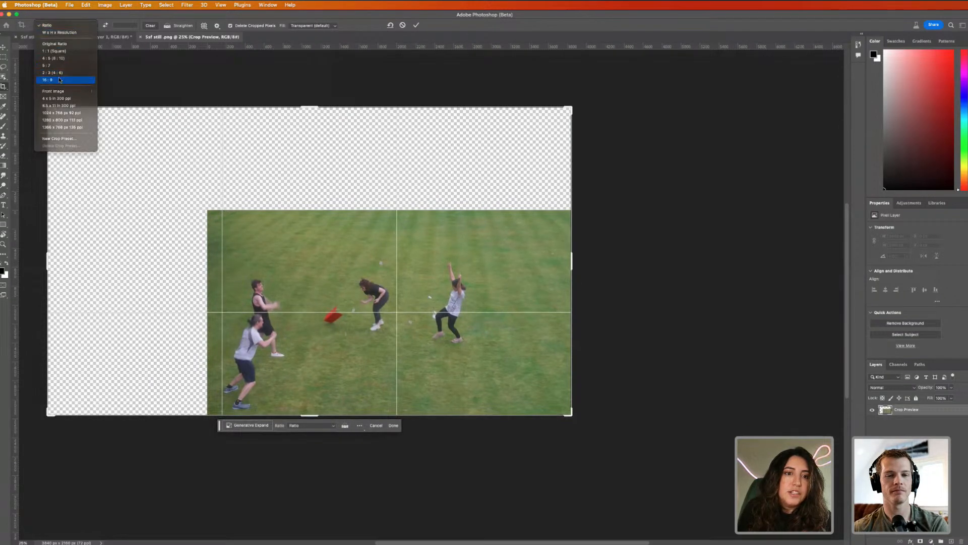
left_click(59, 80)
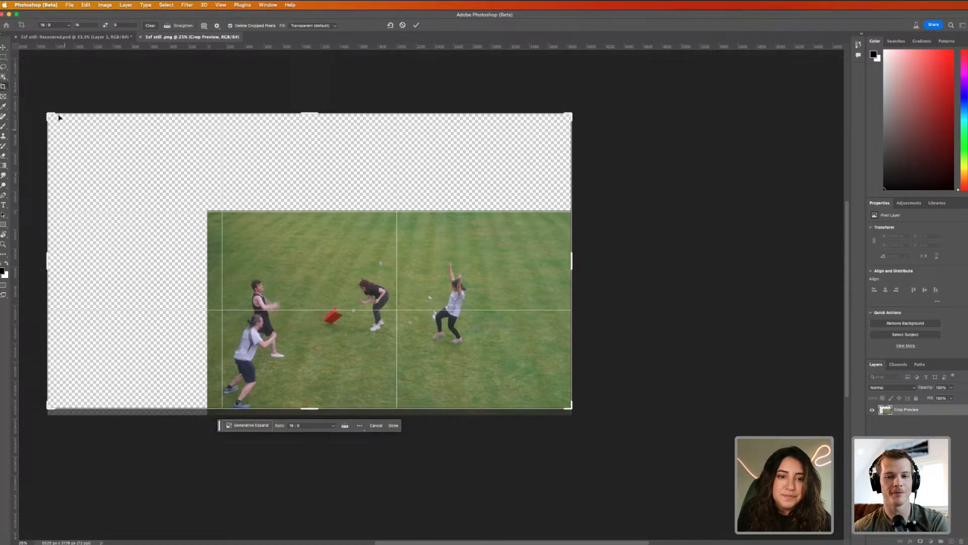
Enlarge the 16:9 crop frame until the still sits roughly centred along its lower edge, with empty canvas above and on both sides.
left_click_drag(566, 409, 638, 429)
left_click_drag(544, 421, 531, 489)
left_click_drag(381, 541, 366, 542)
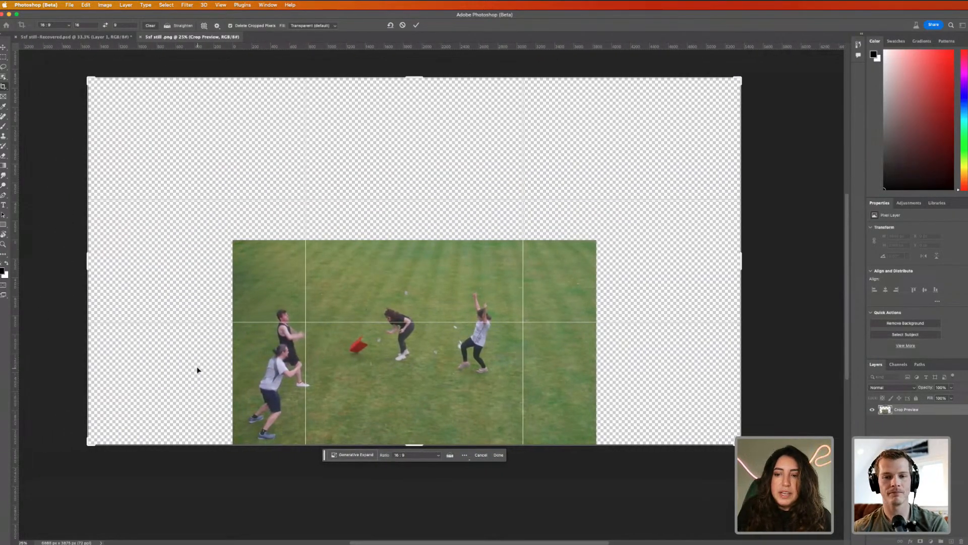
mouse_move(425, 402)
left_mouse_down()
mouse_move(402, 403)
mouse_move(430, 405)
mouse_move(421, 405)
left_mouse_up()
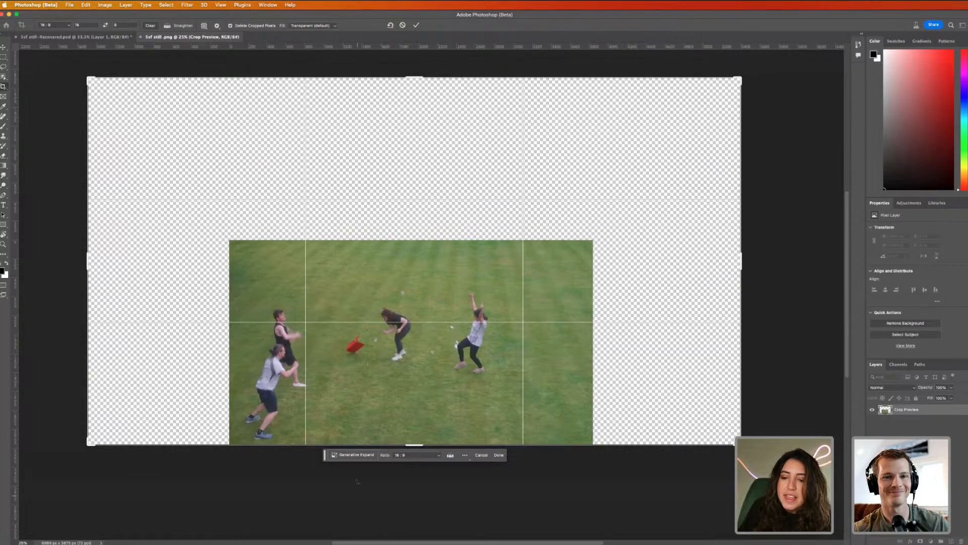
Fill the empty canvas using Generative Expand without a prompt, and compare the variations, ending on the third one.
left_click(347, 456)
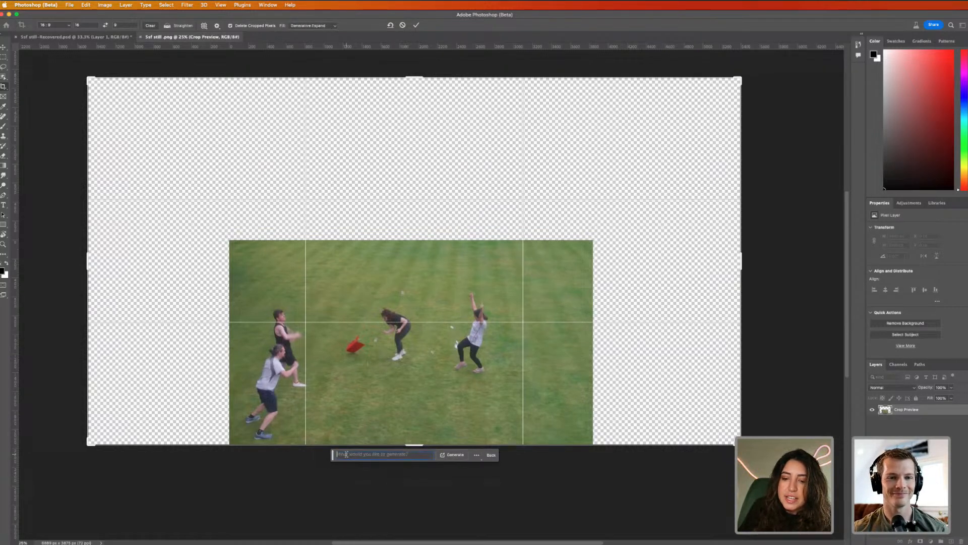
left_click(456, 457)
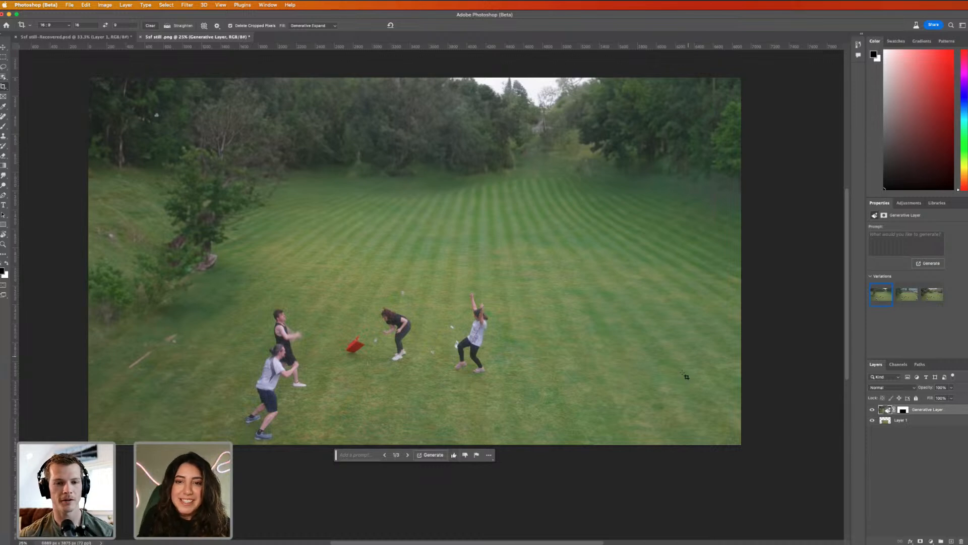
left_click(913, 298)
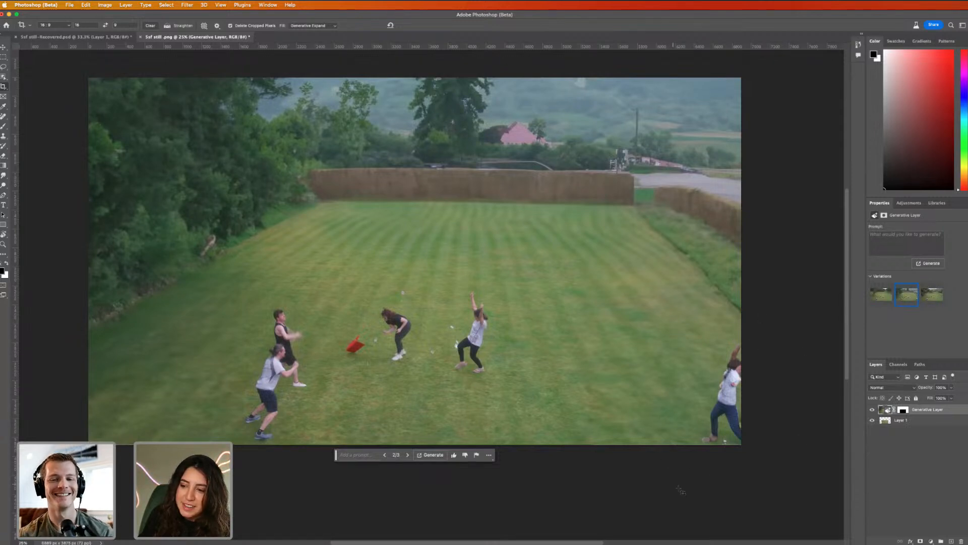
left_click(932, 297)
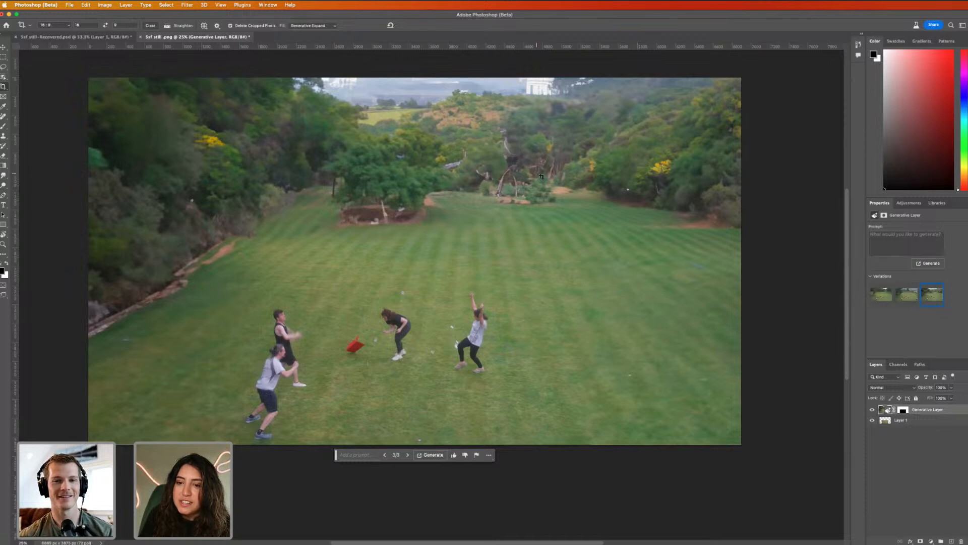
Regenerate the expanded surroundings of the still with the prompt "sports pitch".
left_click(888, 242)
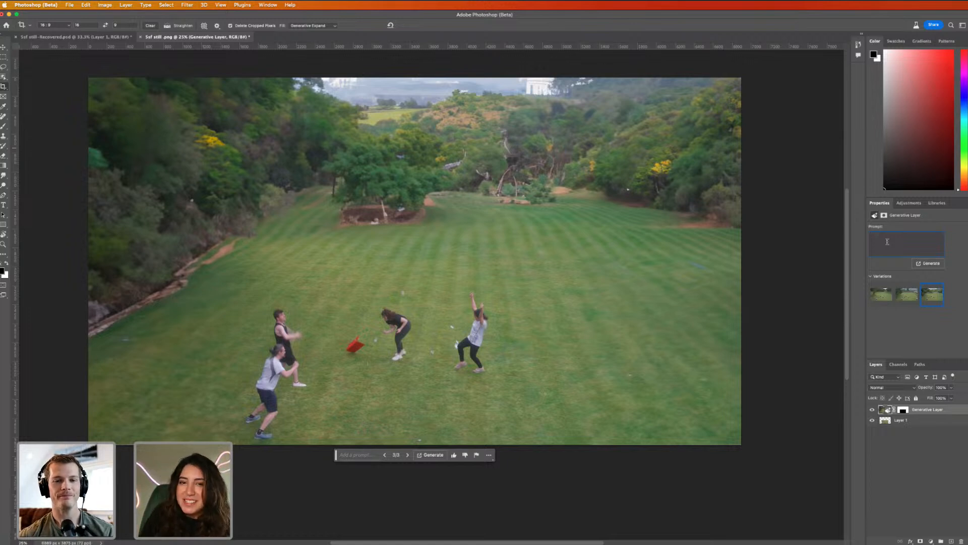
type("spor")
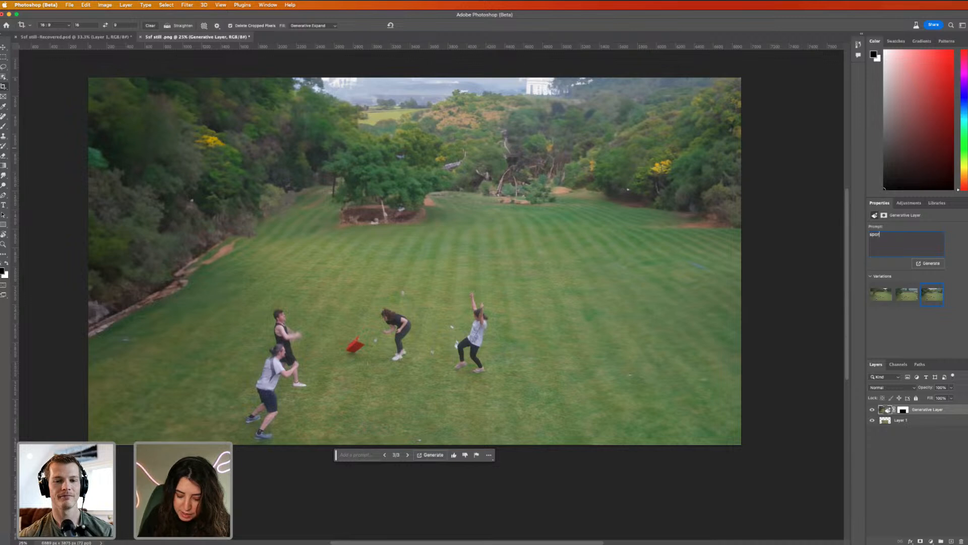
type("ts pitch")
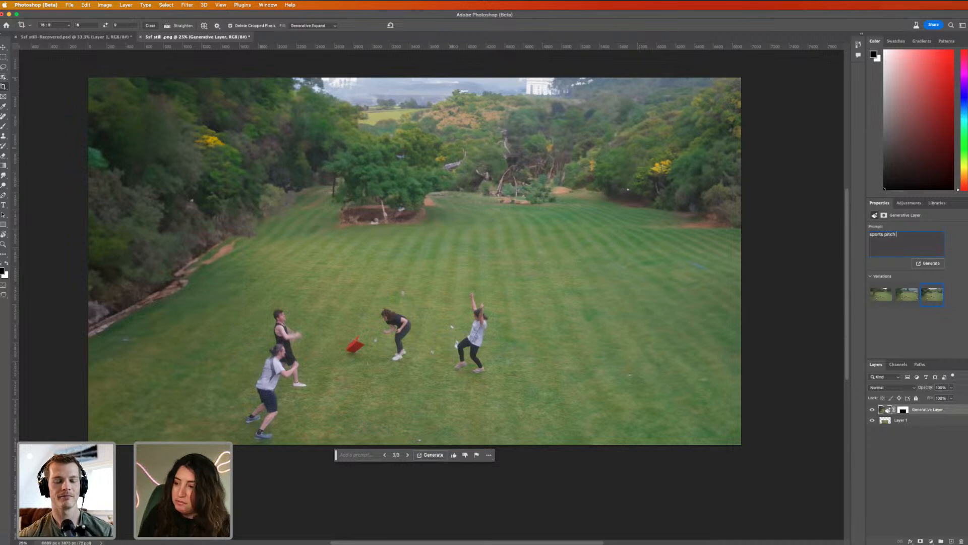
key("Return")
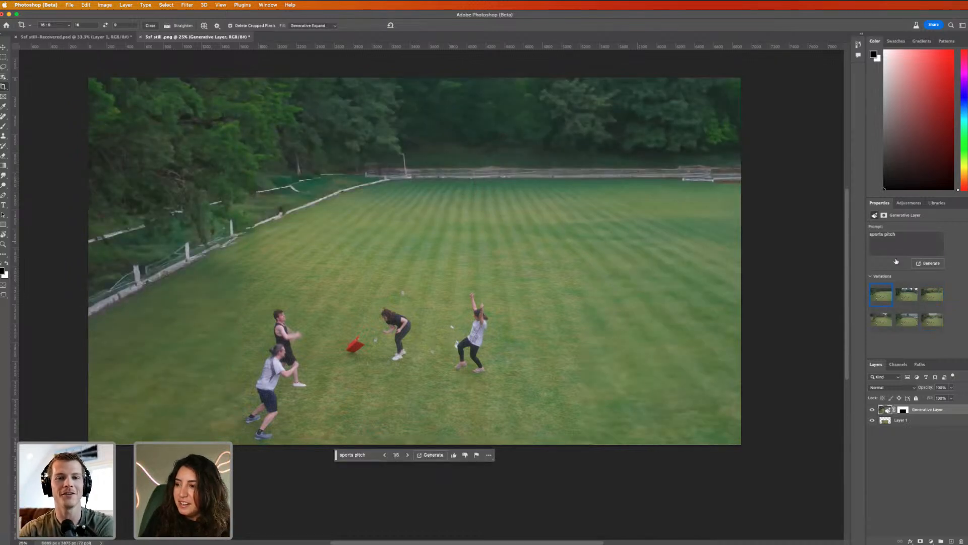
Compare the generated field variations, delete the second one, and return to the first variation with the fenced pitch.
left_click(907, 295)
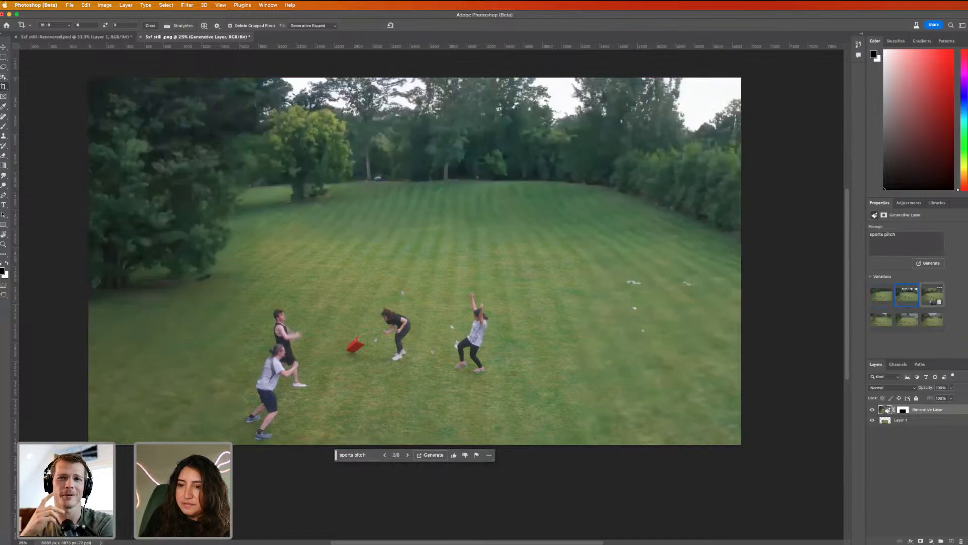
left_click(933, 302)
left_click(914, 302)
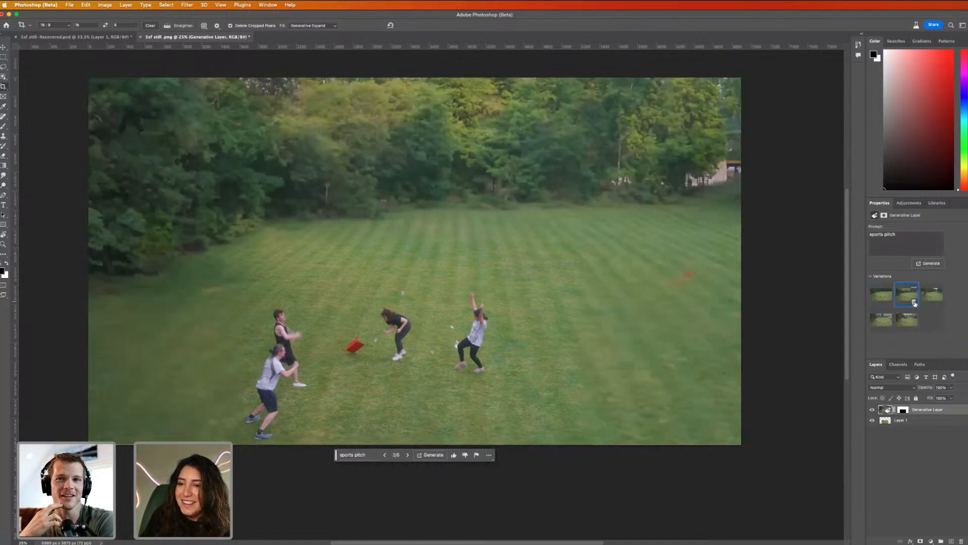
left_click(933, 298)
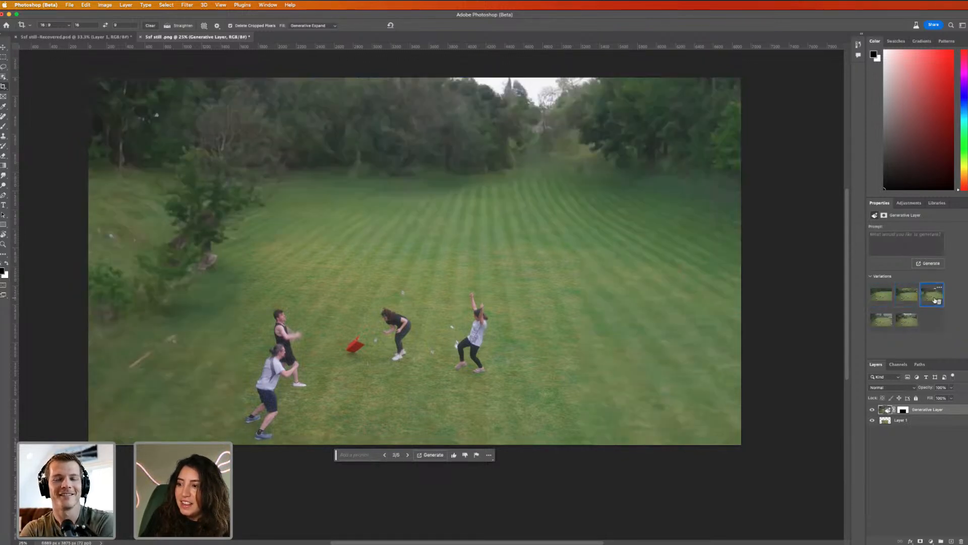
left_click(906, 295)
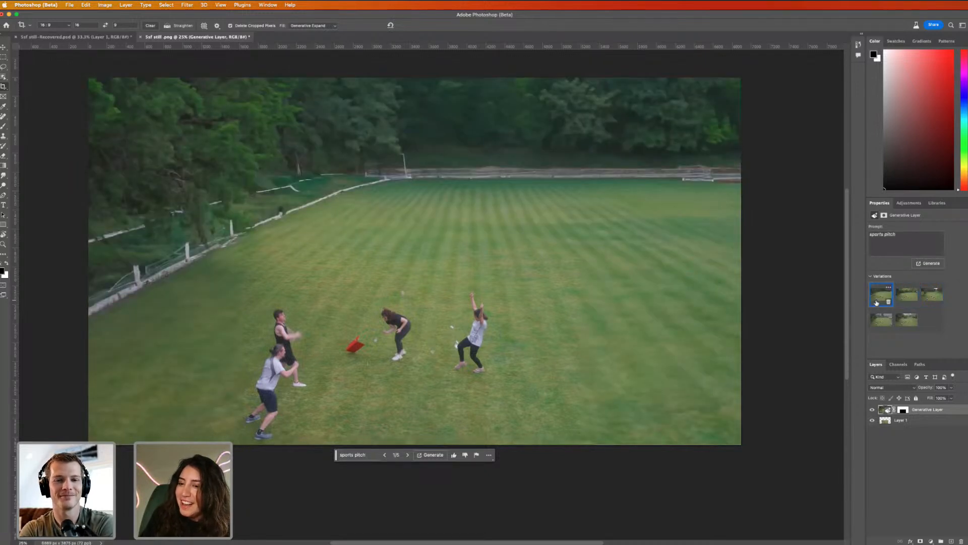
Change the generative layer's prompt to "sports stadium" and generate new surroundings.
double_click(904, 237)
type("stadium")
key("Return")
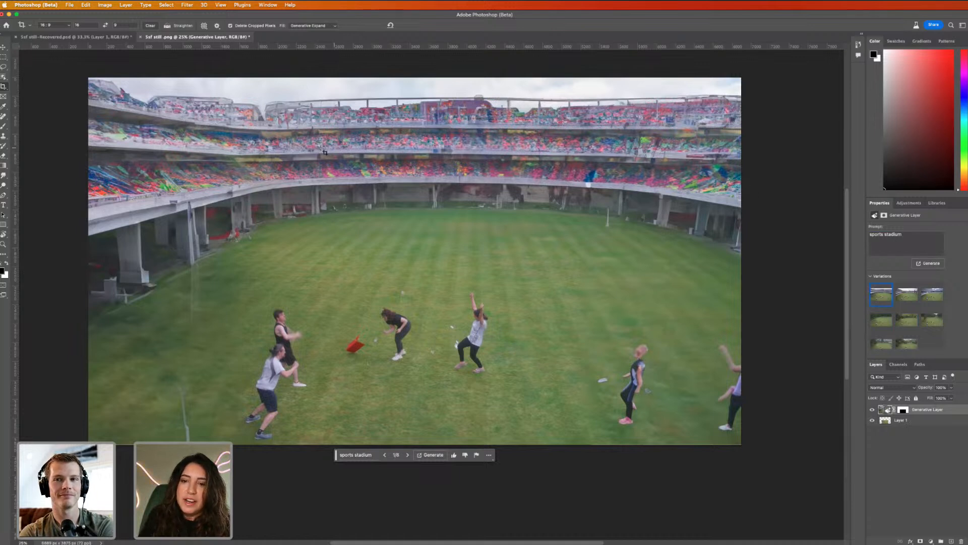
Lasso the seats at the left end of the stadium's lowest tier and fill them using the prompt "crowd".
left_click(5, 66)
mouse_move(89, 165)
left_mouse_down()
mouse_move(201, 159)
mouse_move(251, 173)
mouse_move(90, 196)
left_mouse_up()
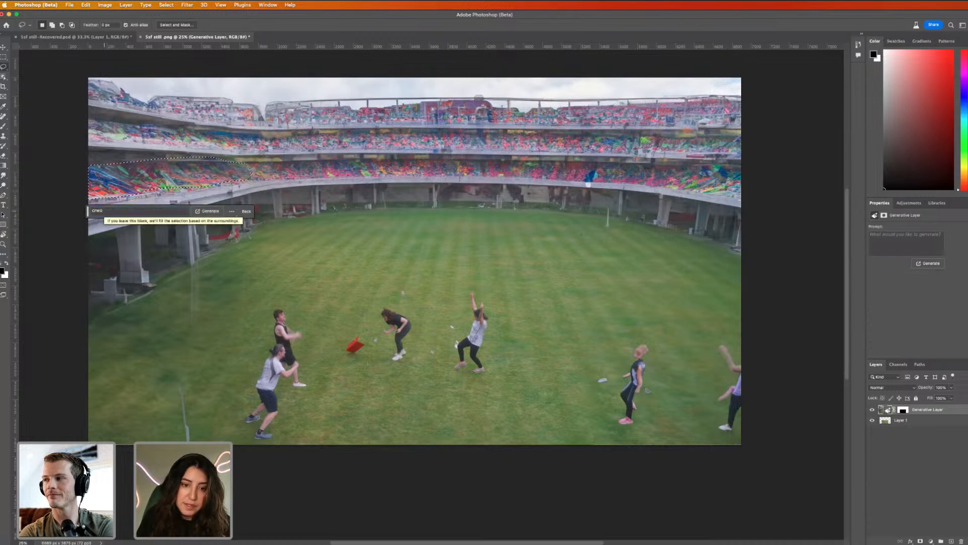
type("crowd")
key("Return")
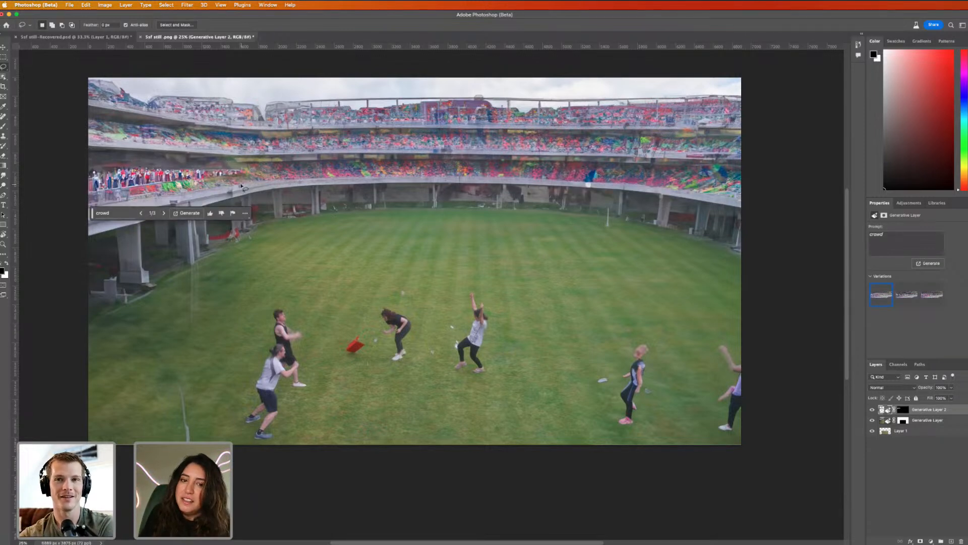
Lasso the next stretch of lowest-tier seats, slightly overlapping the first crowd, and fill it using the prompt "crowd".
mouse_move(177, 187)
left_mouse_down()
mouse_move(225, 182)
mouse_move(264, 163)
mouse_move(395, 171)
left_mouse_up()
left_click_drag(169, 191, 213, 179)
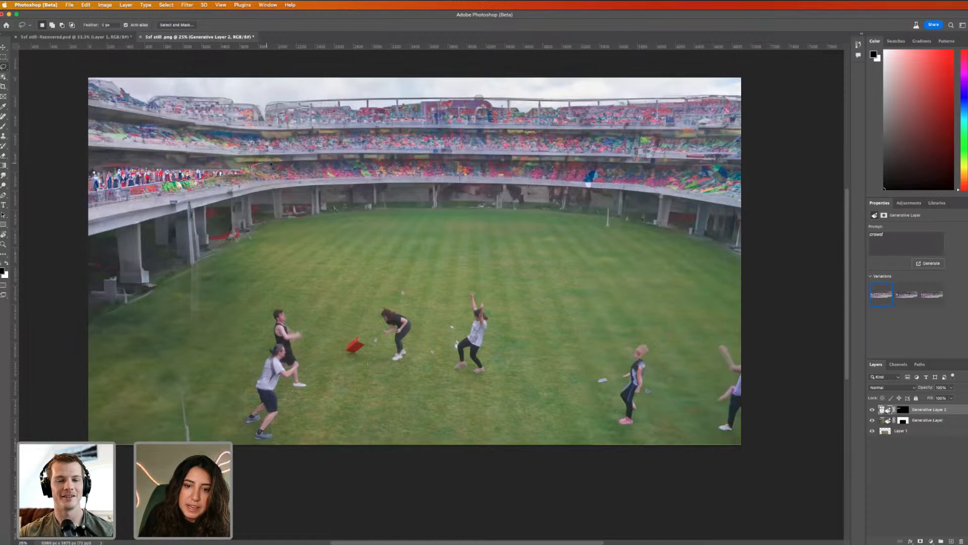
mouse_move(315, 163)
left_mouse_down()
mouse_move(357, 164)
mouse_move(363, 175)
mouse_move(285, 181)
left_mouse_up()
left_click_drag(165, 200, 160, 189)
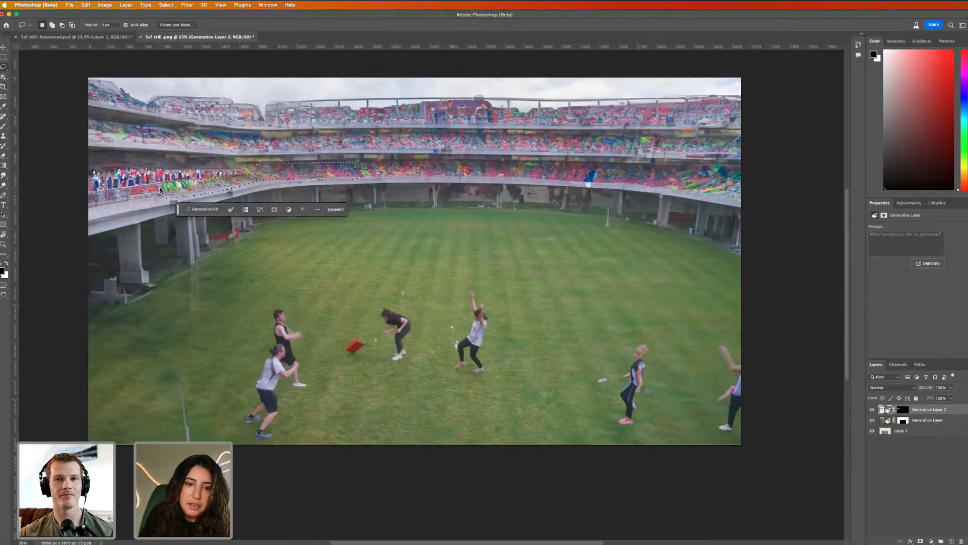
key("Return")
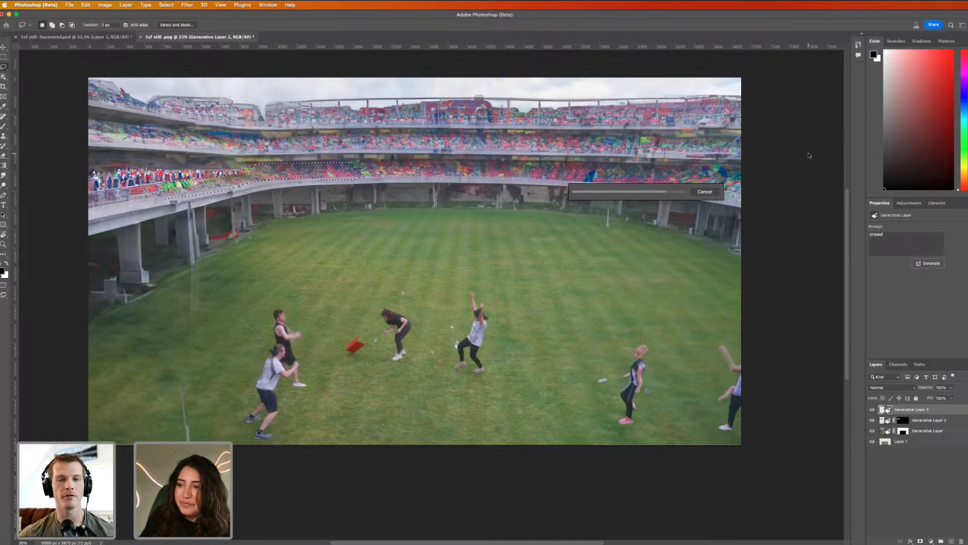
Lasso the central stretch of lowest-tier seats, fill it using the prompt "crowd", and cycle through the variations back to the first.
mouse_move(348, 162)
left_mouse_down()
mouse_move(560, 163)
mouse_move(558, 178)
mouse_move(494, 181)
mouse_move(361, 181)
mouse_move(354, 164)
left_mouse_up()
left_click(395, 191)
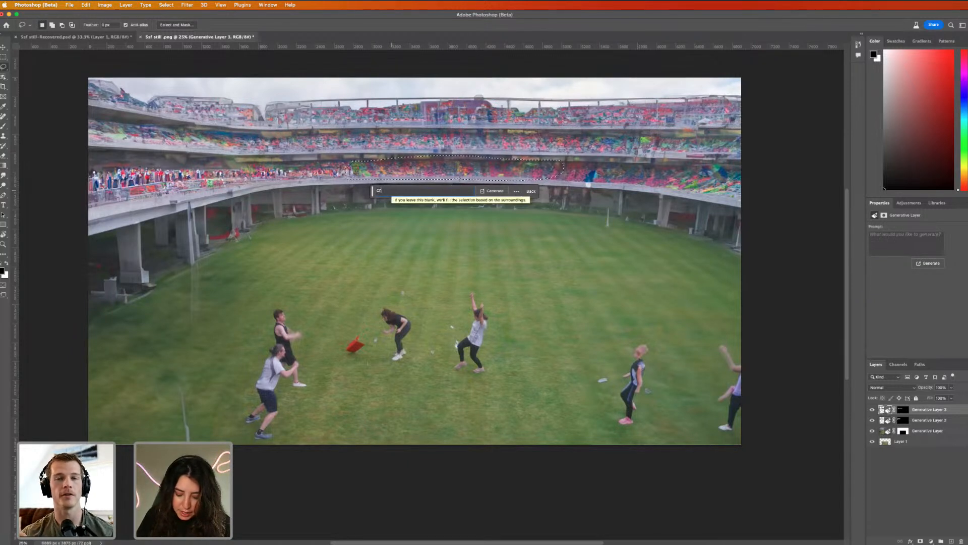
key("Return")
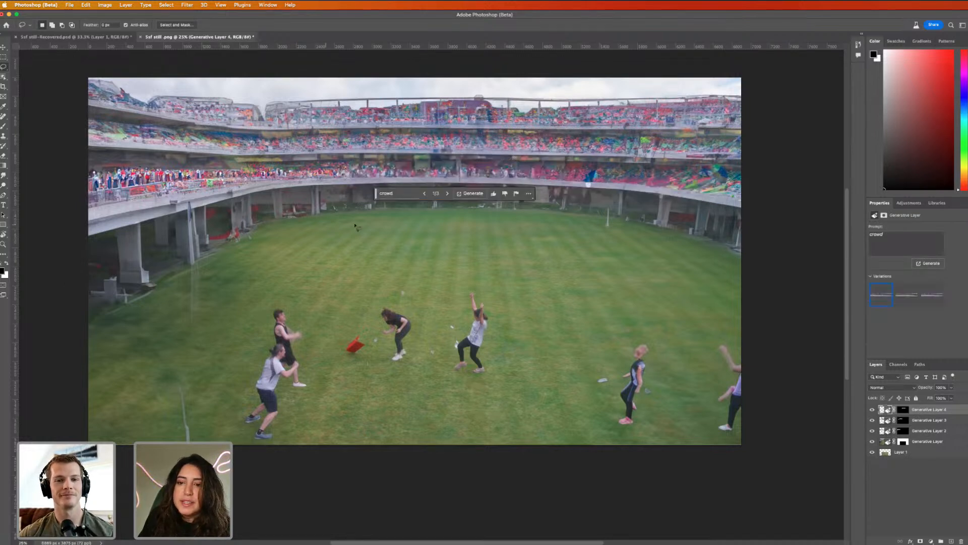
left_click(446, 193)
left_click(446, 193)
left_click(446, 194)
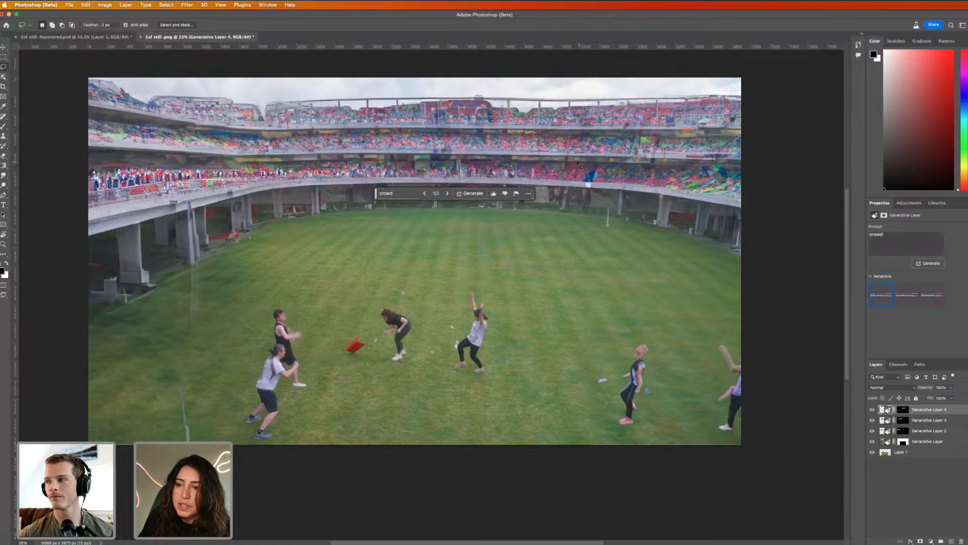
Lasso the remaining seats at the right end of the lowest tier and generate a fill from the prompt "crowd".
mouse_move(570, 162)
left_mouse_down()
mouse_move(743, 169)
mouse_move(745, 198)
mouse_move(556, 183)
mouse_move(566, 163)
left_mouse_up()
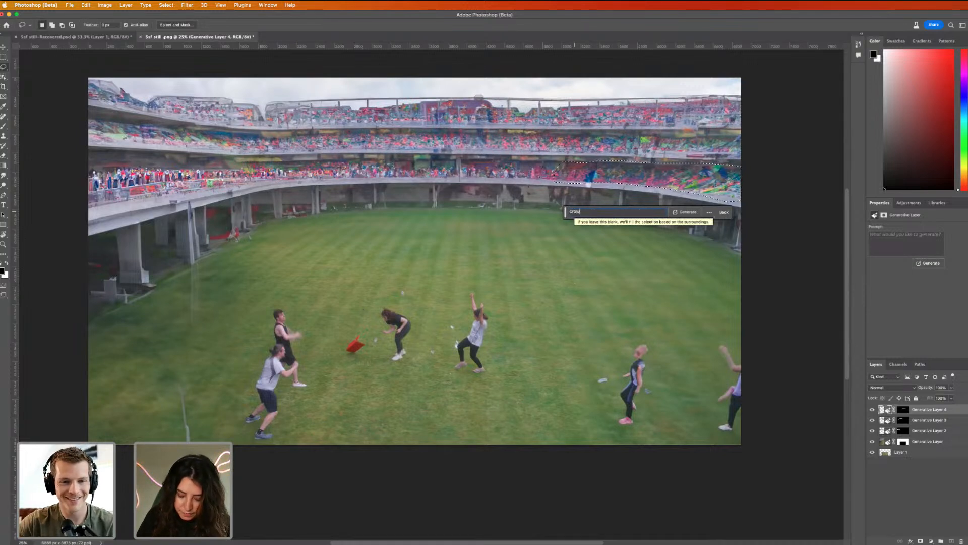
key("Return")
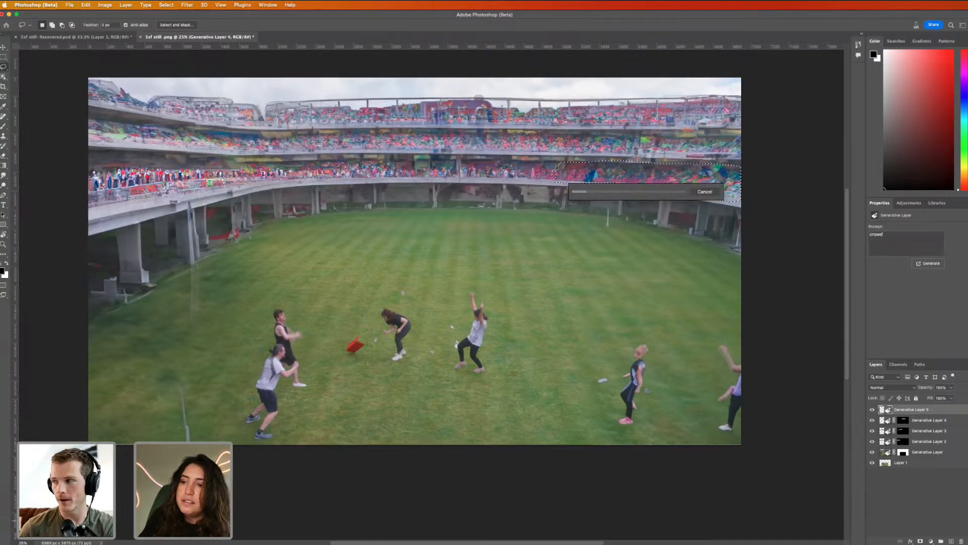
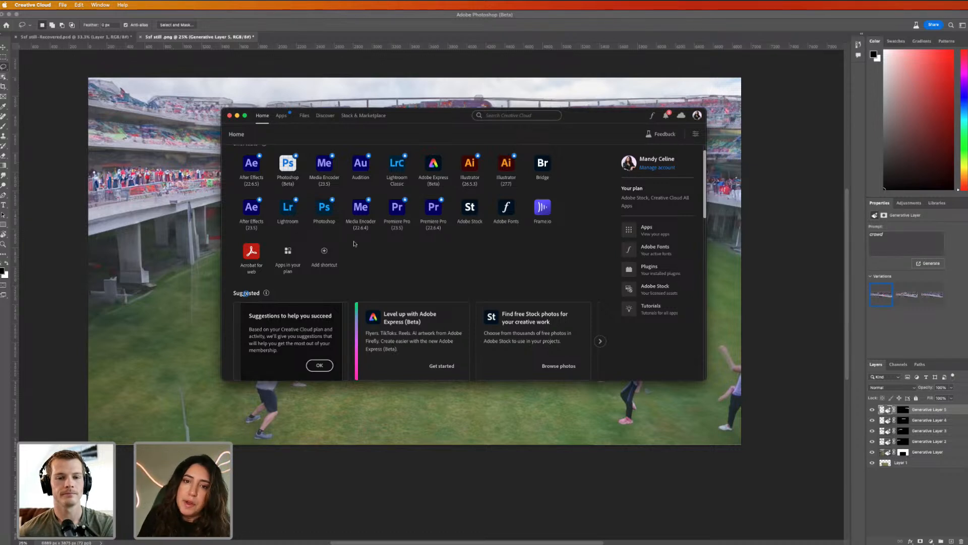
Browse the full list of desktop apps in Creative Cloud, including the apps available to try.
left_click(284, 116)
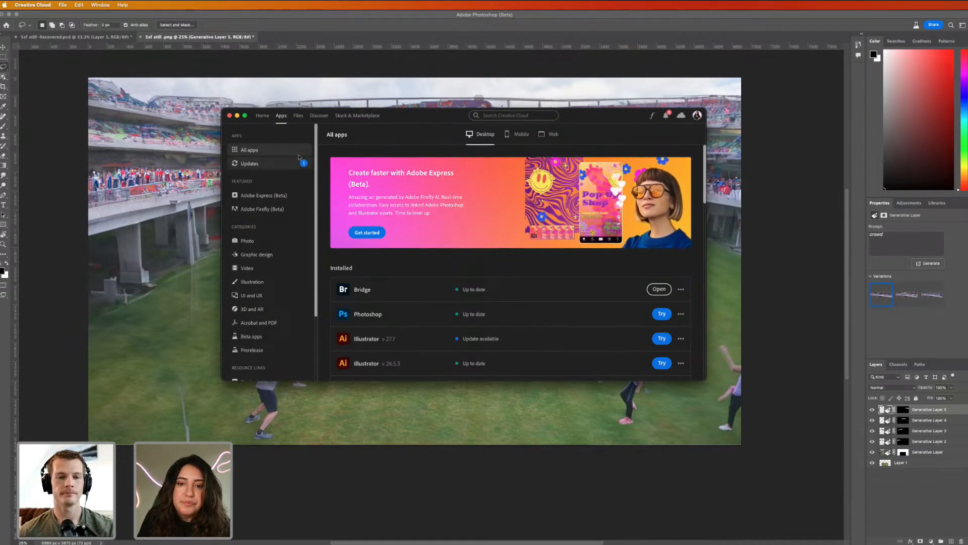
scroll(418, 277, "down", 10)
scroll(421, 278, "down", 10)
scroll(423, 279, "down", 1)
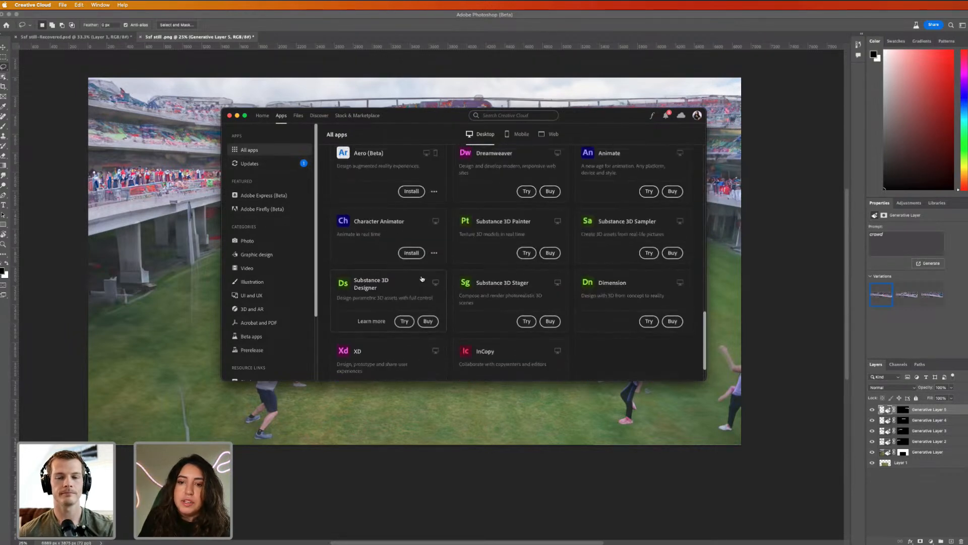
scroll(422, 279, "up", 1)
scroll(509, 288, "down", 1)
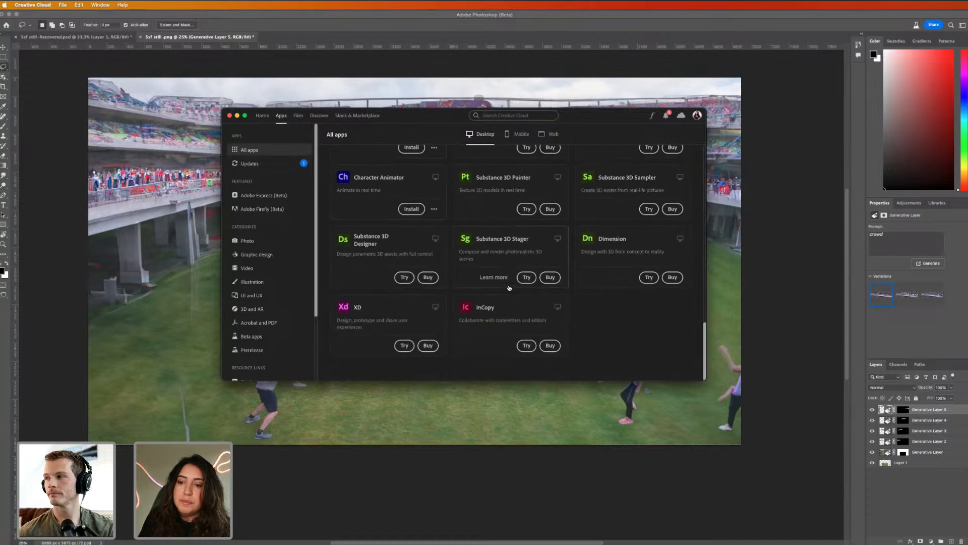
scroll(511, 288, "up", 3)
scroll(511, 288, "up", 2)
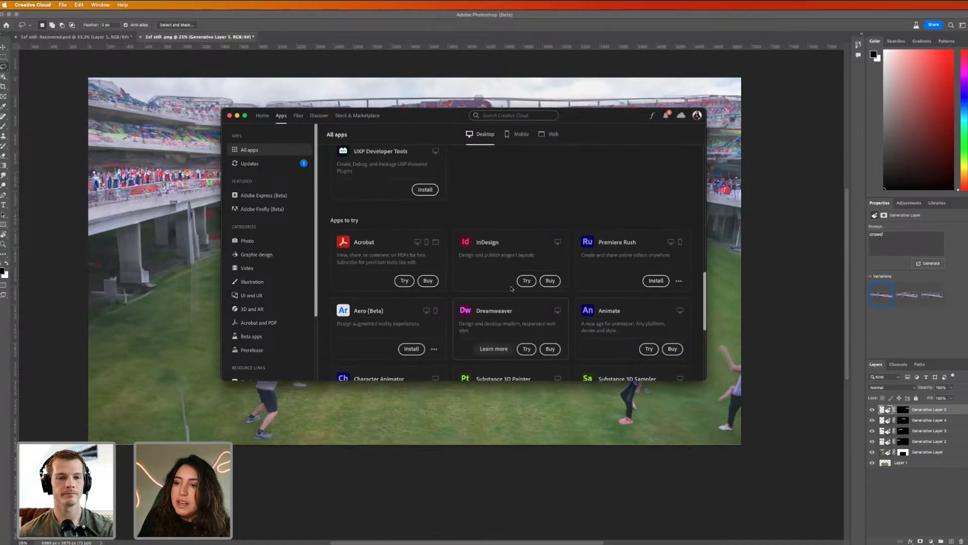
scroll(511, 288, "down", 8)
scroll(256, 308, "down", 4)
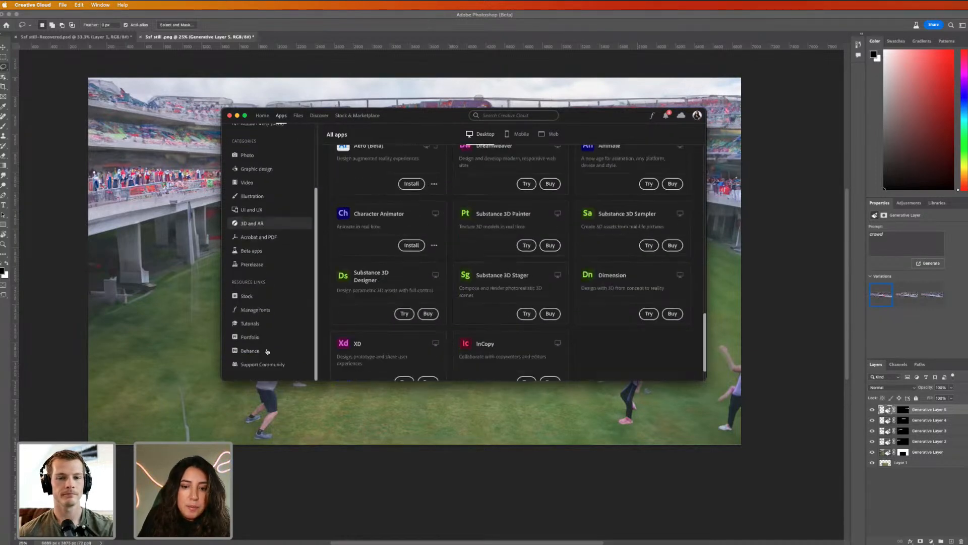
Review the beta apps category and its desktop beta versions, and close Creative Cloud to return to Photoshop.
left_click(251, 251)
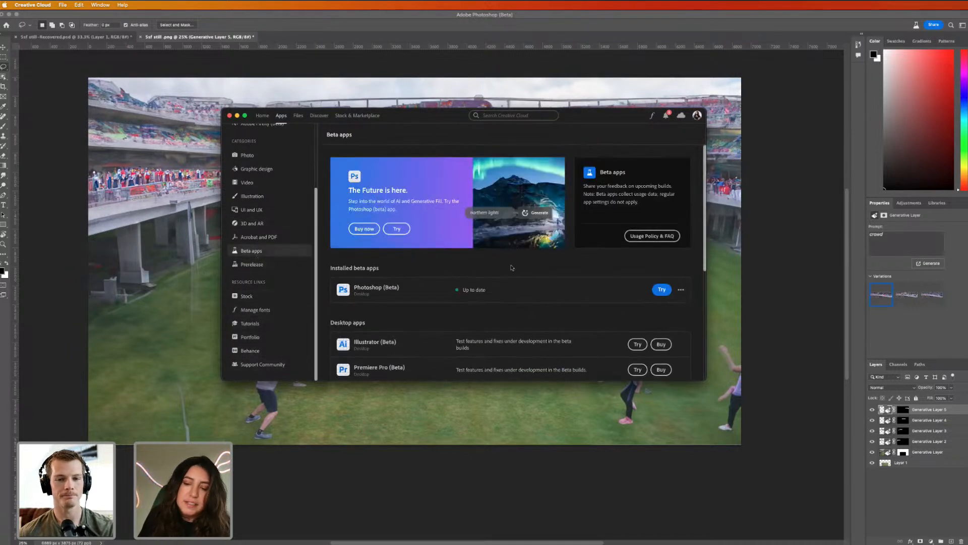
scroll(512, 268, "down", 2)
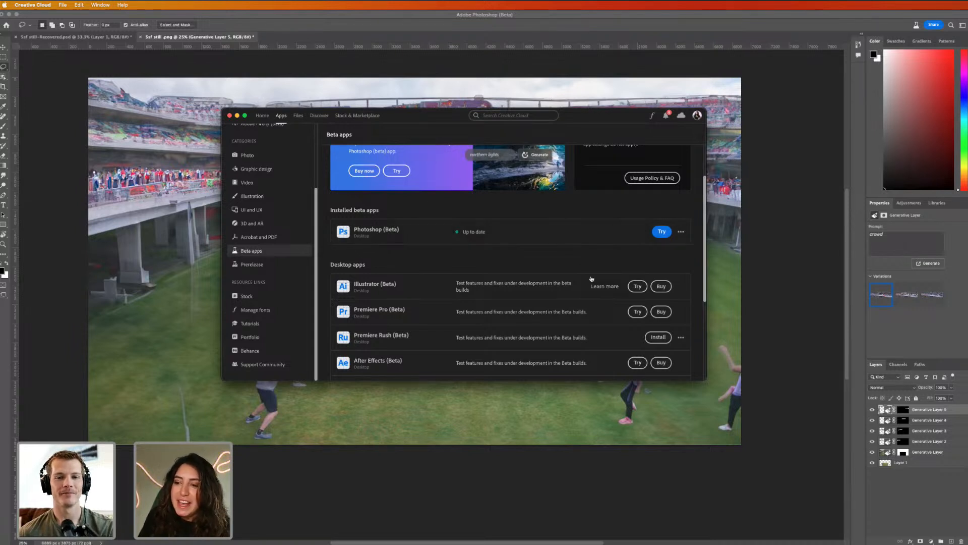
scroll(459, 259, "down", 1)
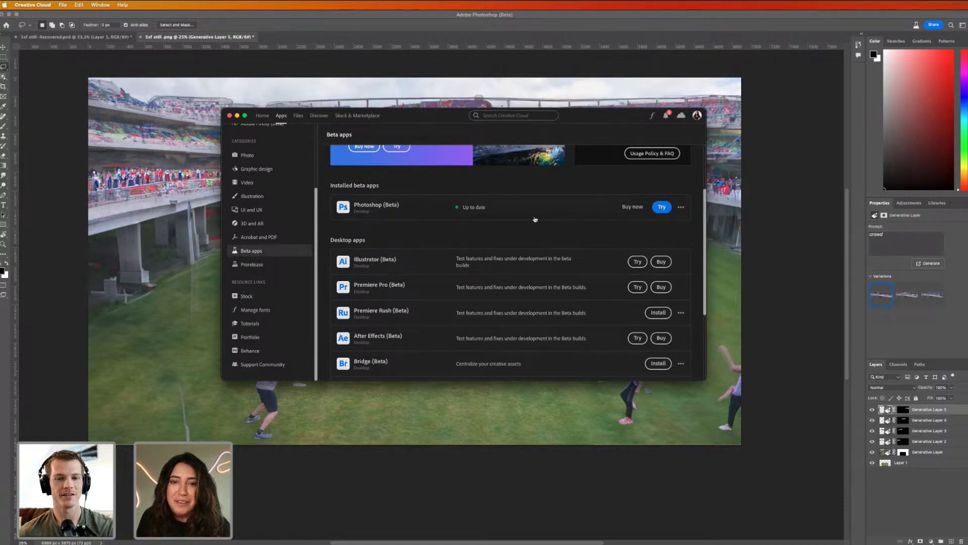
scroll(504, 272, "down", 1)
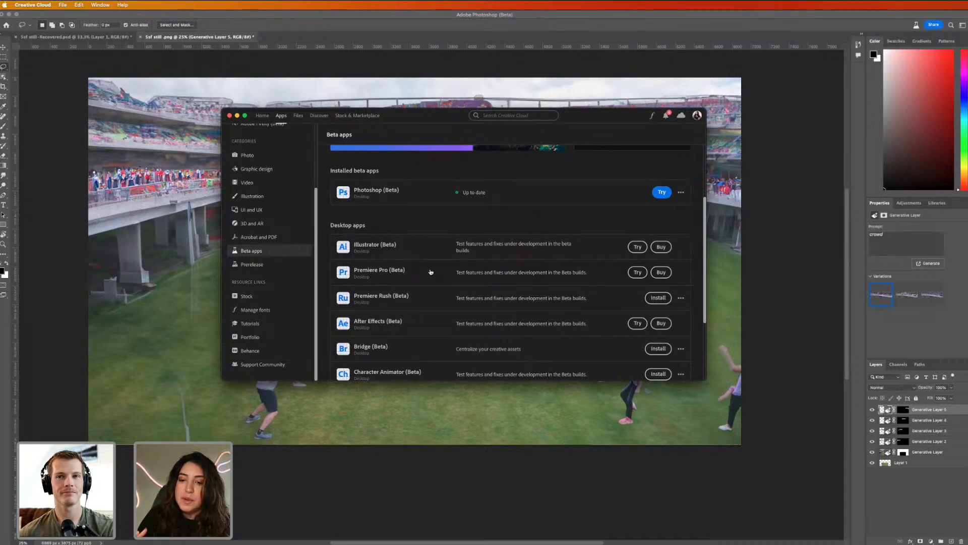
scroll(430, 270, "down", 2)
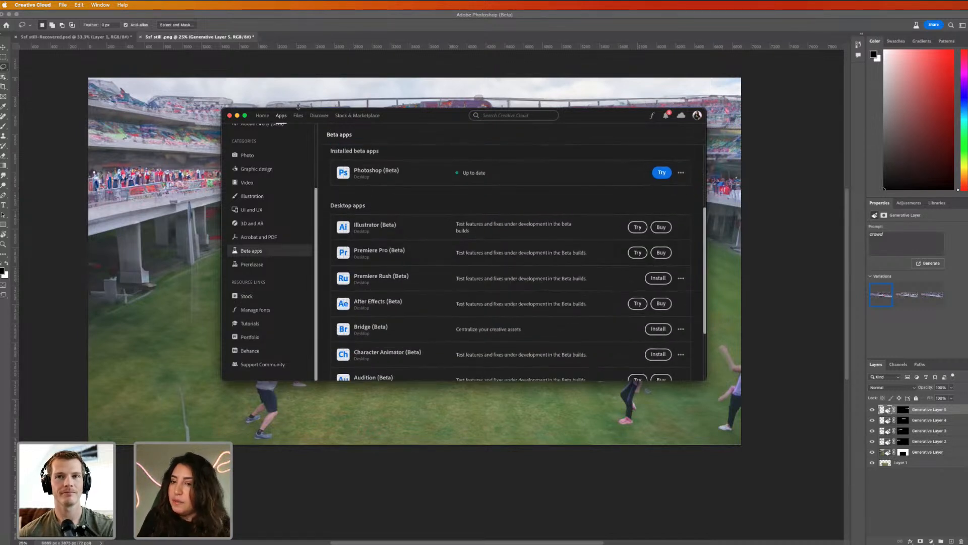
left_click(230, 116)
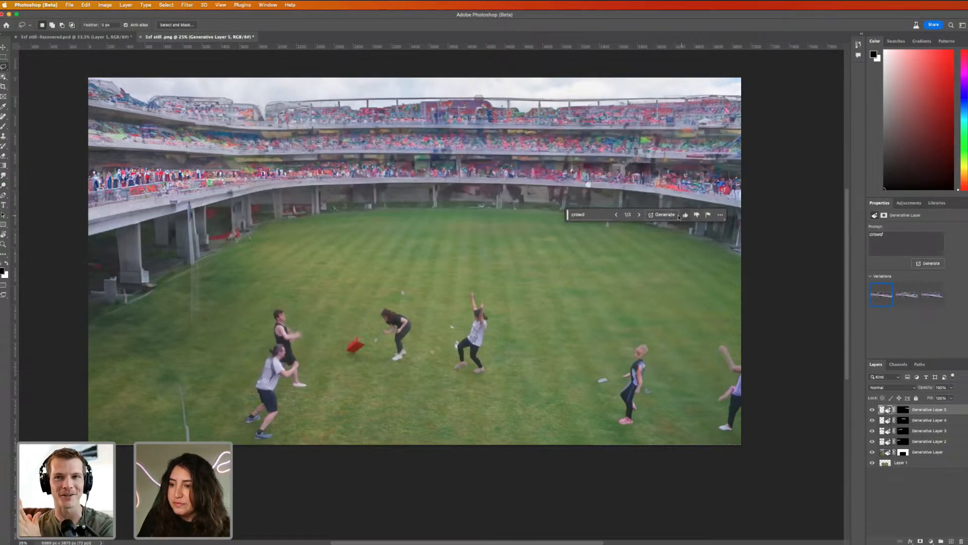
Compare the variations of the last crowd fill at the lowest tier's right end, returning to the first.
left_click(639, 216)
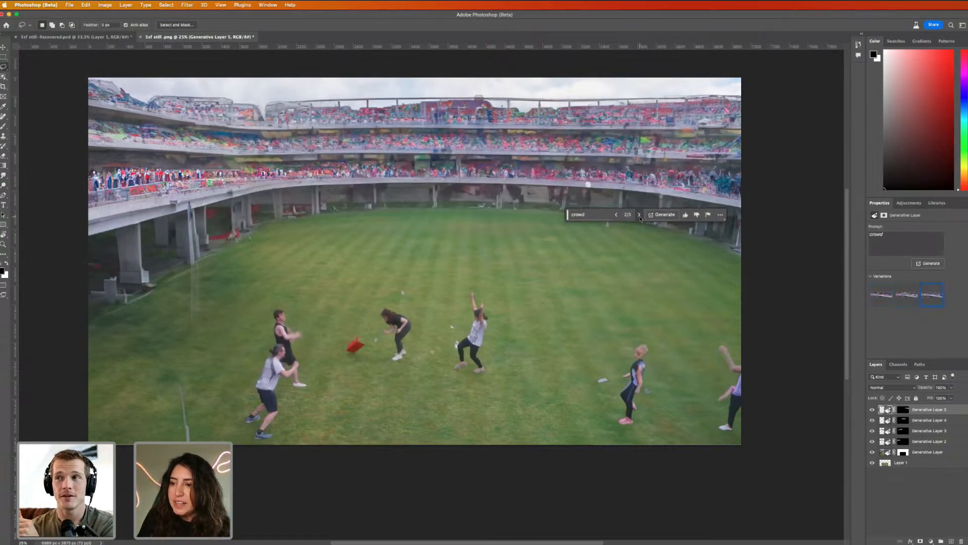
left_click(639, 216)
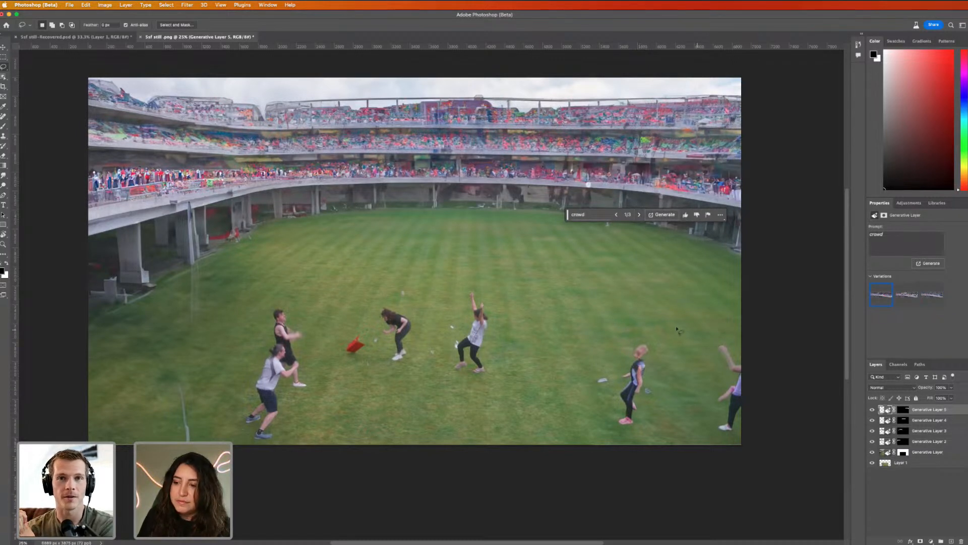
Lasso the lone player in the dark vest and remove them with a Generative Fill without a prompt.
mouse_move(656, 336)
left_mouse_down()
mouse_move(580, 417)
mouse_move(611, 436)
mouse_move(656, 428)
mouse_move(670, 388)
mouse_move(655, 334)
left_mouse_up()
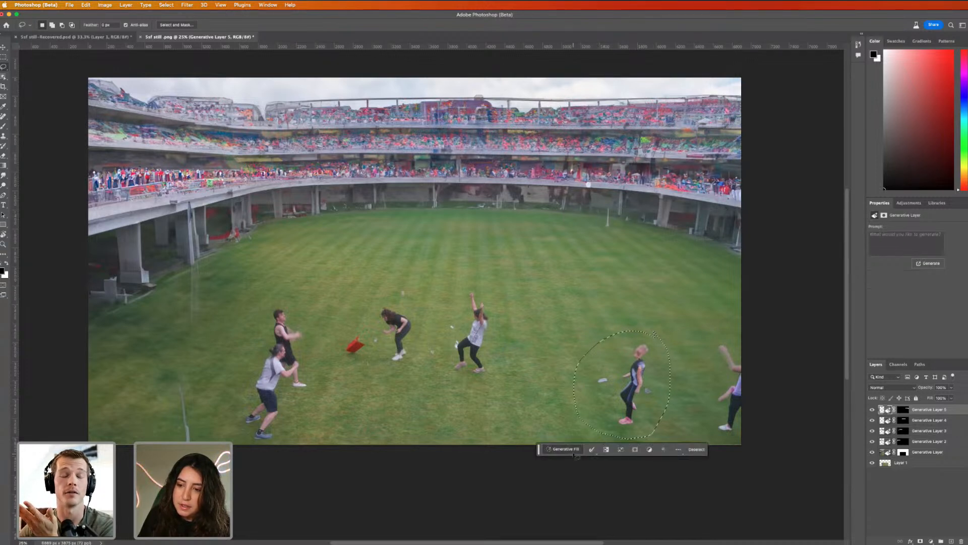
left_click(660, 448)
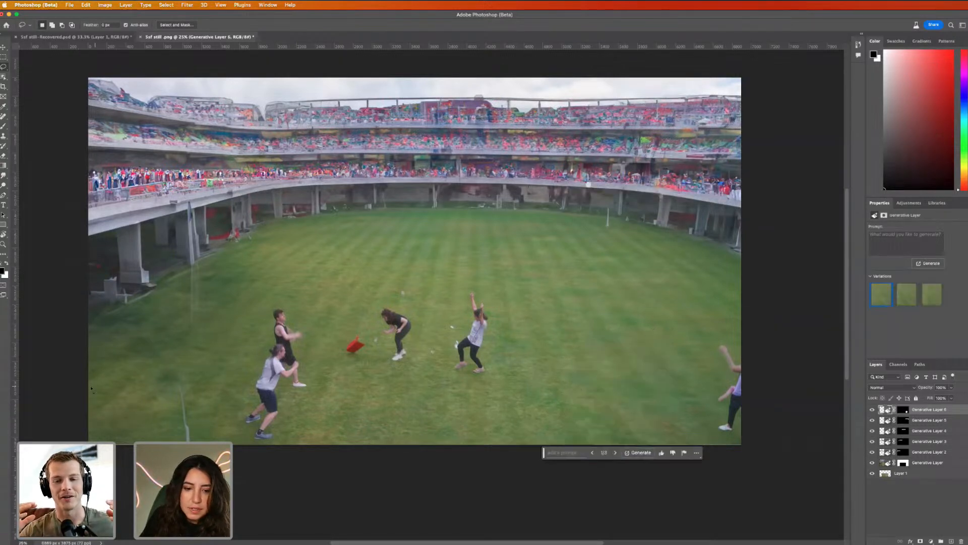
Remove the thin pole at the field's lower left and the faint streak above it with two promptless Generative Fills.
mouse_move(190, 371)
left_mouse_down()
mouse_move(139, 391)
mouse_move(147, 434)
left_mouse_up()
left_click_drag(207, 446, 187, 369)
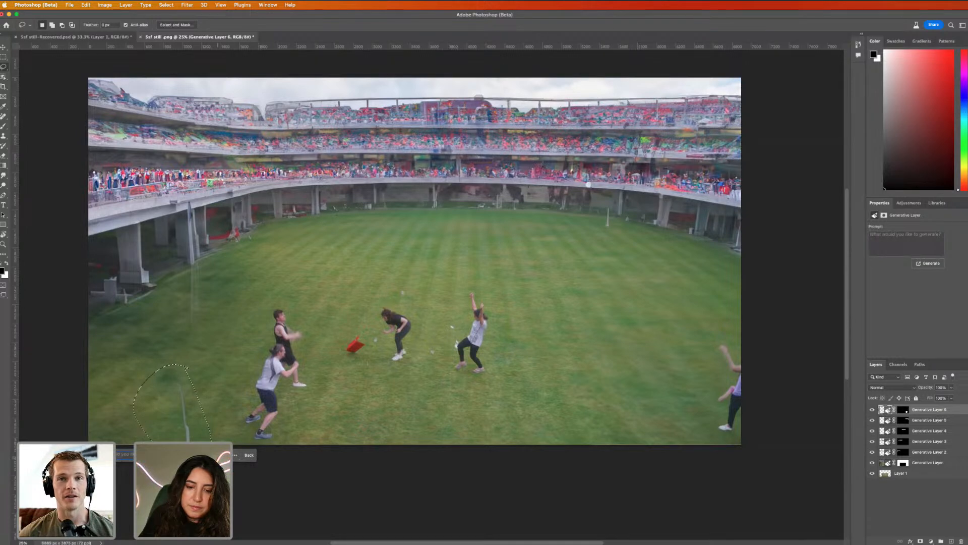
left_click(123, 455)
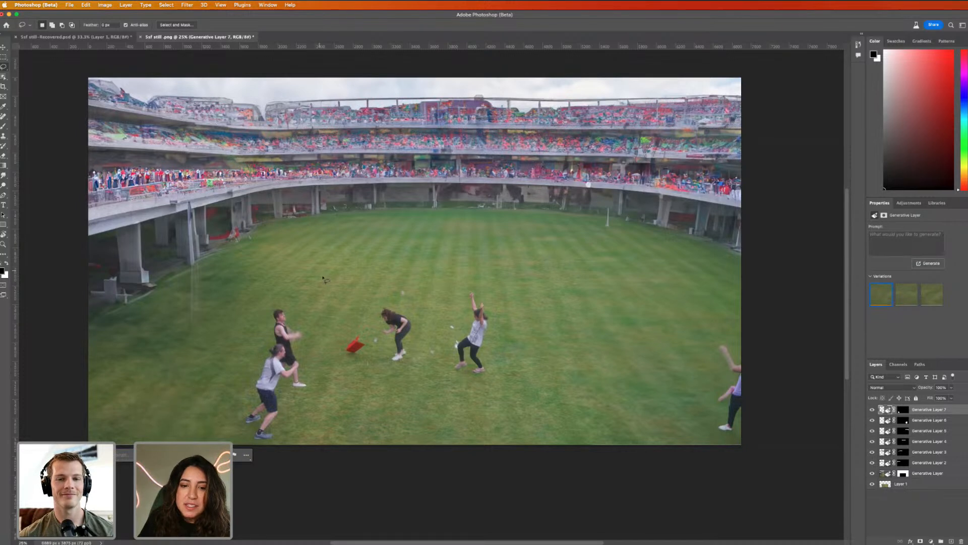
mouse_move(199, 259)
left_mouse_down()
mouse_move(182, 305)
mouse_move(189, 327)
mouse_move(215, 333)
mouse_move(217, 259)
left_mouse_up()
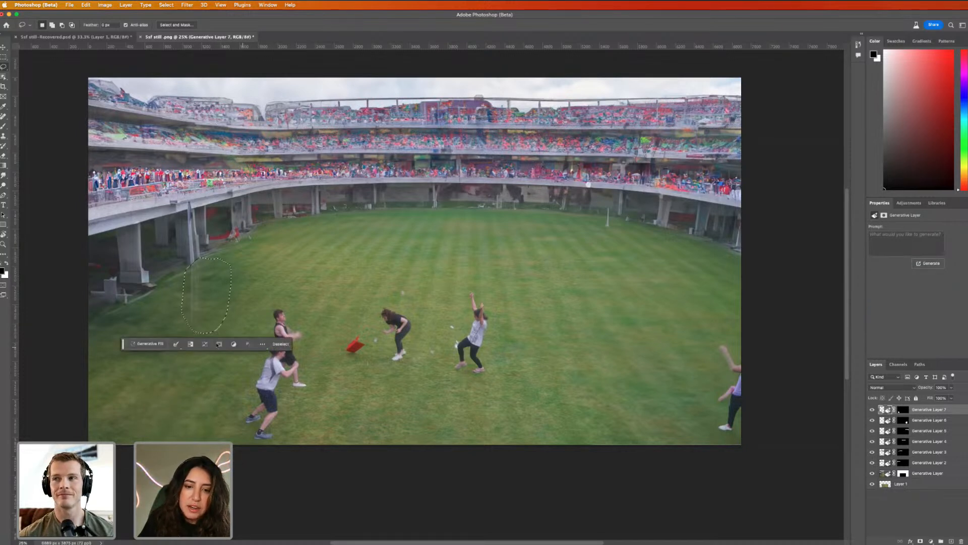
left_click(150, 344)
left_click(245, 344)
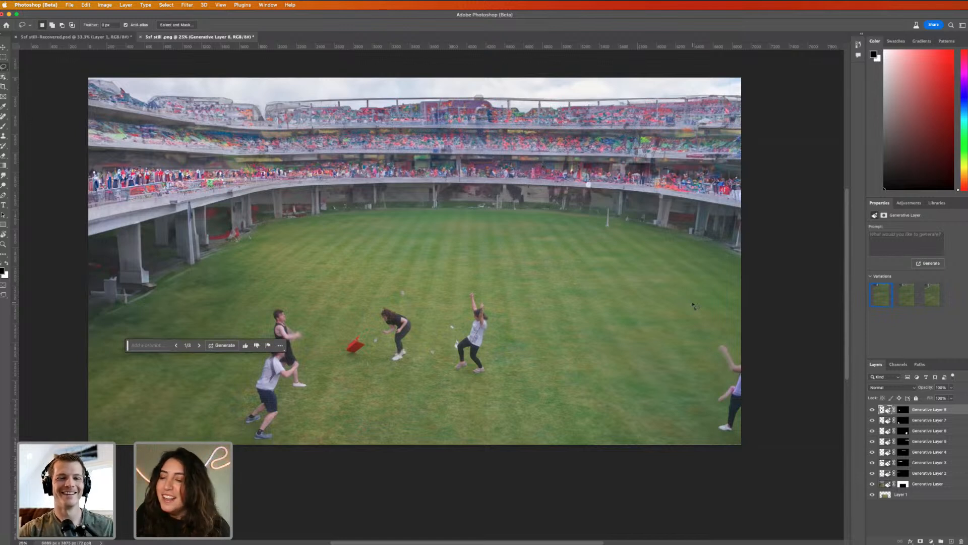
Lasso the cut-off player at the image's right edge and remove them with a promptless Generative Fill.
mouse_move(741, 330)
left_mouse_down()
mouse_move(686, 424)
mouse_move(738, 447)
mouse_move(784, 413)
mouse_move(767, 337)
left_mouse_up()
left_click(650, 455)
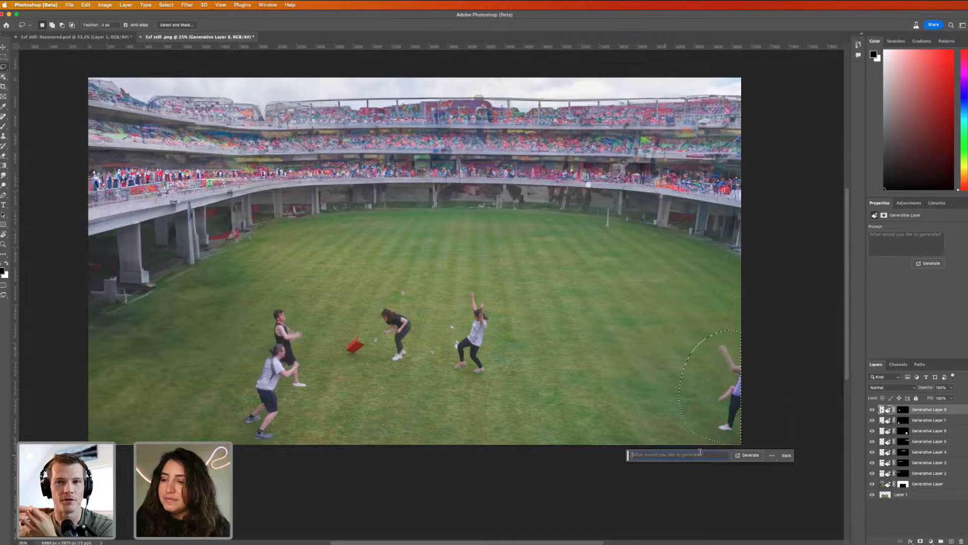
left_click(748, 455)
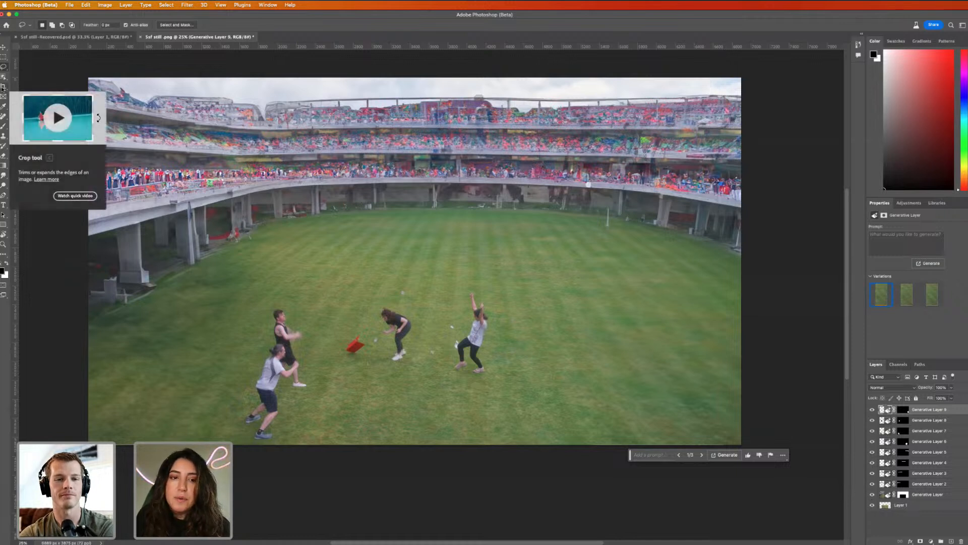
Lasso a wide oval across the far centre of the field and fill it using the prompt "sports goal post".
left_click(4, 87)
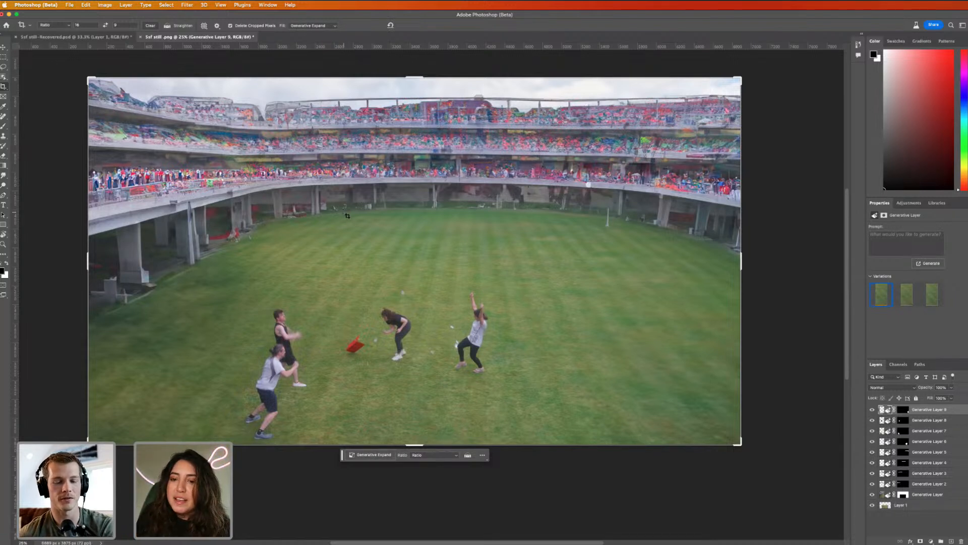
left_click(3, 67)
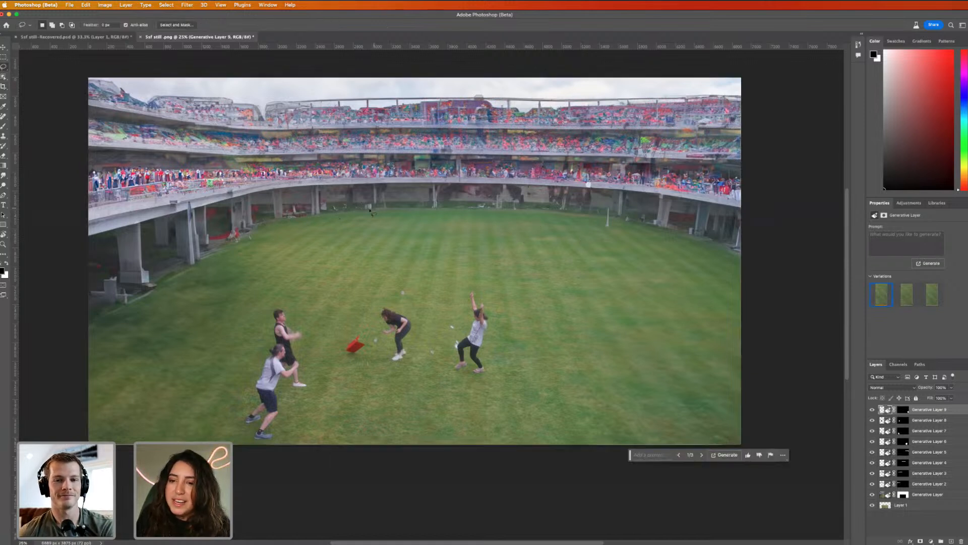
mouse_move(479, 183)
left_mouse_down()
mouse_move(379, 198)
mouse_move(325, 252)
mouse_move(453, 287)
mouse_move(536, 285)
mouse_move(583, 264)
mouse_move(528, 208)
mouse_move(485, 192)
mouse_move(391, 217)
mouse_move(373, 243)
mouse_move(478, 266)
mouse_move(556, 247)
mouse_move(520, 214)
mouse_move(474, 208)
left_mouse_up()
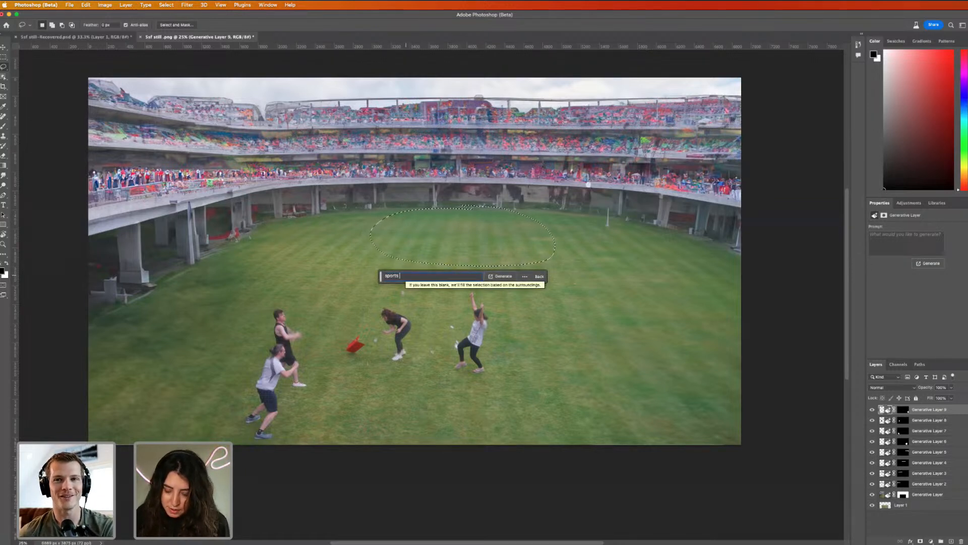
type("goal post")
key("Return")
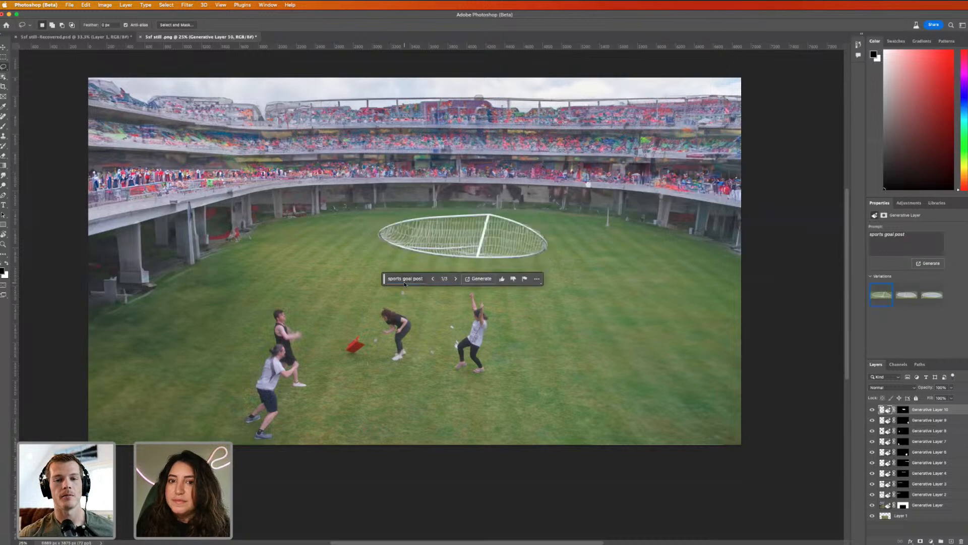
Compare the variations of the "sports goal post" fill and select the third one.
left_click(907, 296)
left_click(934, 296)
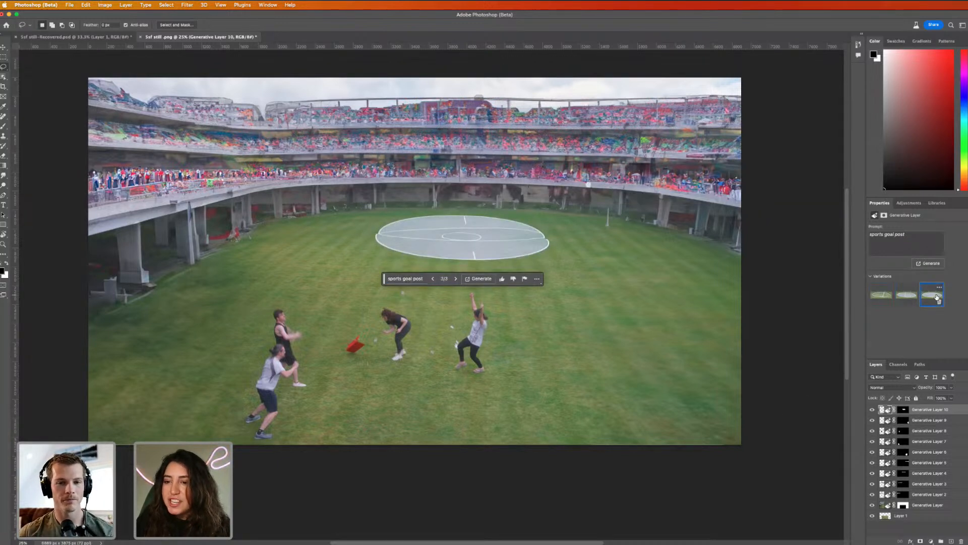
left_click(911, 299)
left_click(937, 298)
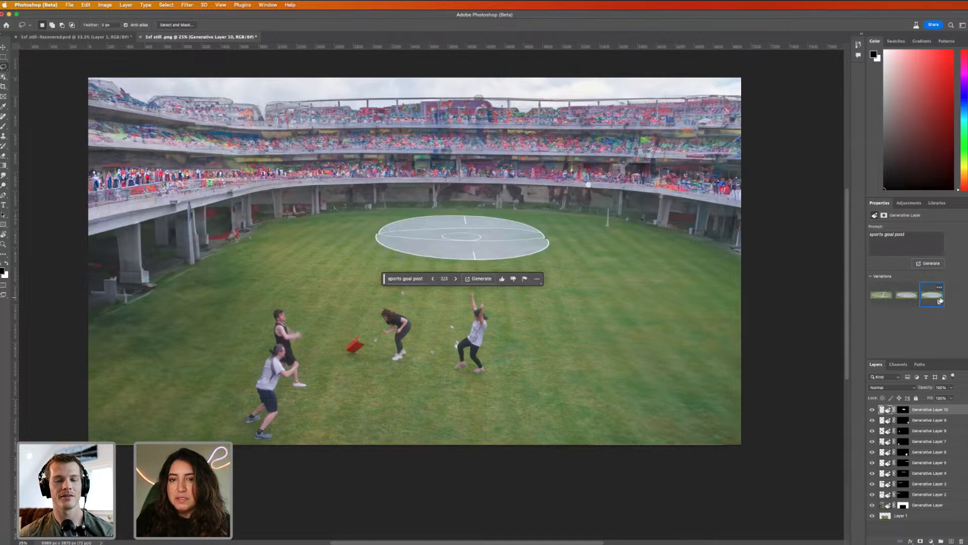
Try rewording the oval fill's prompt to "paint on a sports gield".
left_click(897, 236)
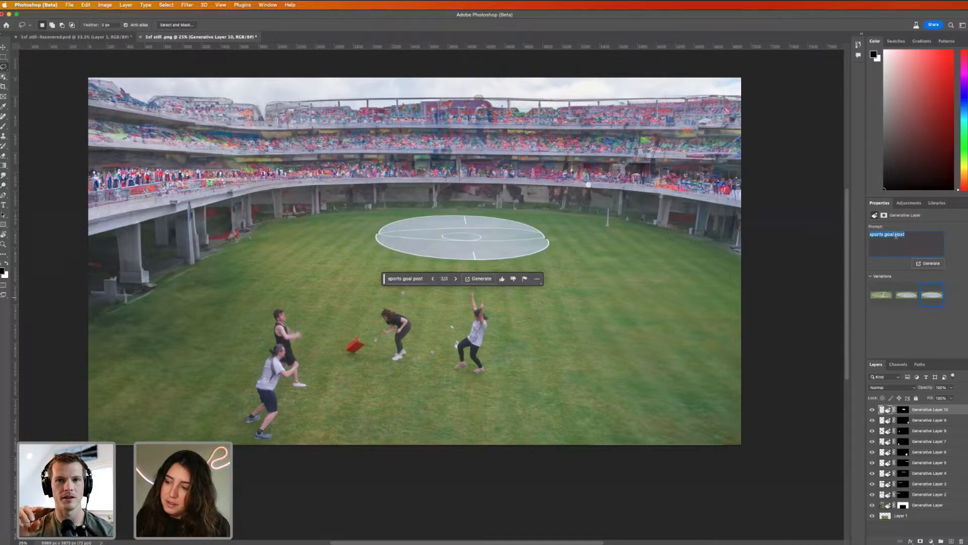
type("sports paint fie")
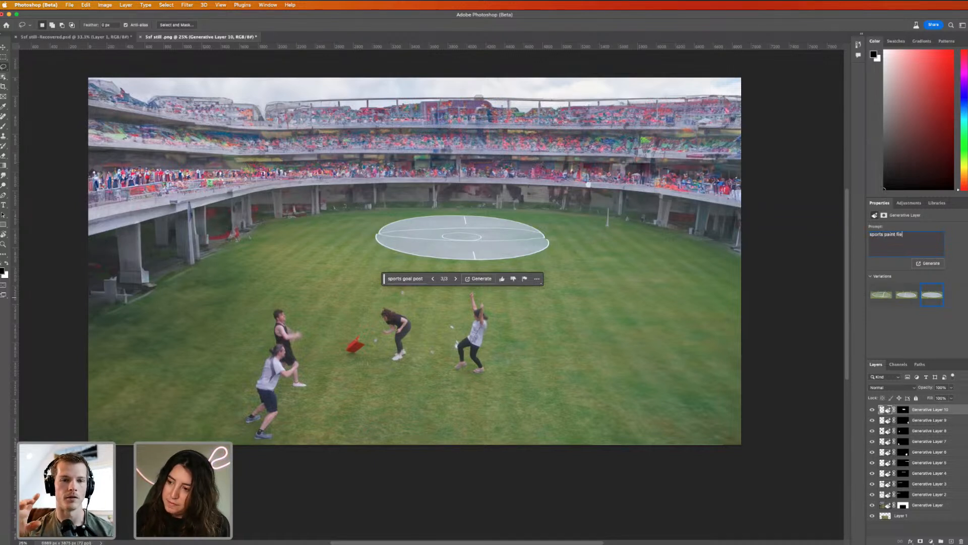
key("BackSpace")
key("BackSpace")
key("BackSpace")
key("BackSpace")
key("BackSpace")
key("BackSpace")
key("BackSpace")
key("BackSpace")
key("BackSpace")
key("BackSpace")
key("BackSpace")
key("BackSpace")
key("BackSpace")
key("BackSpace")
key("BackSpace")
key("BackSpace")
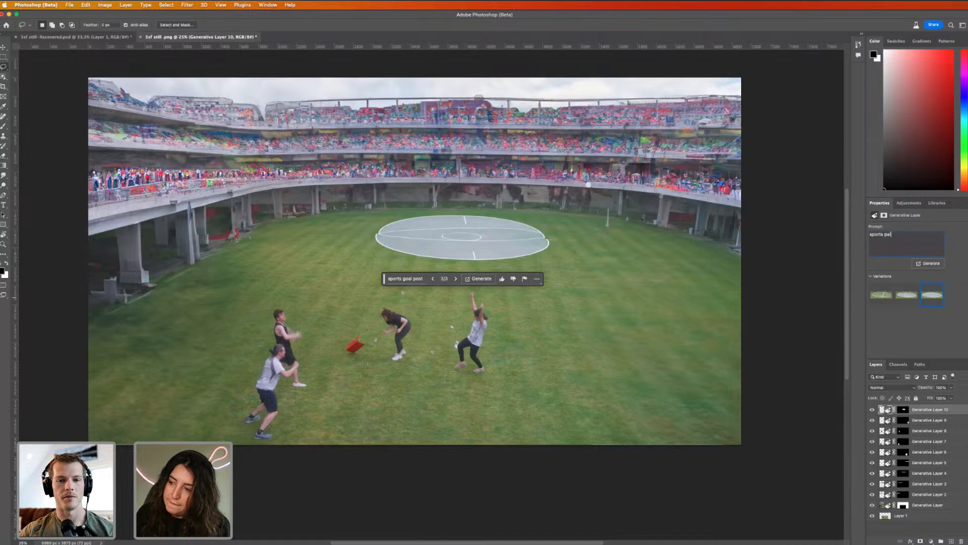
type("paint on a sports")
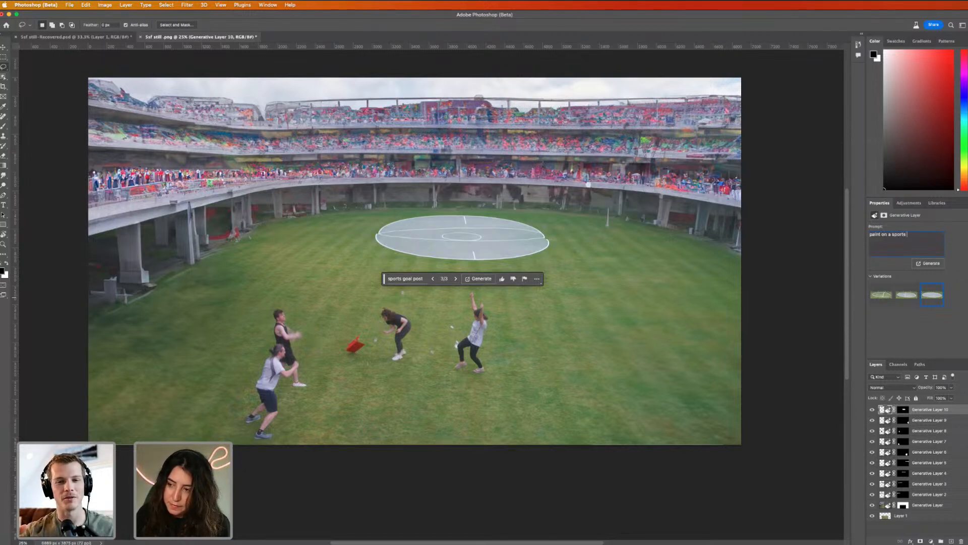
type(" gield")
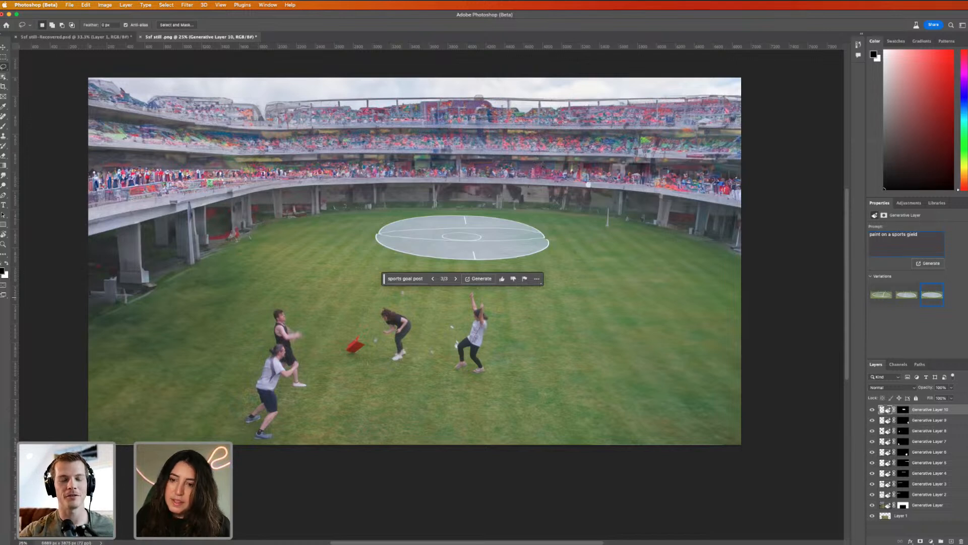
Delete the generative layer that holds the "sports goal post" fill.
left_click(940, 414)
key("Delete")
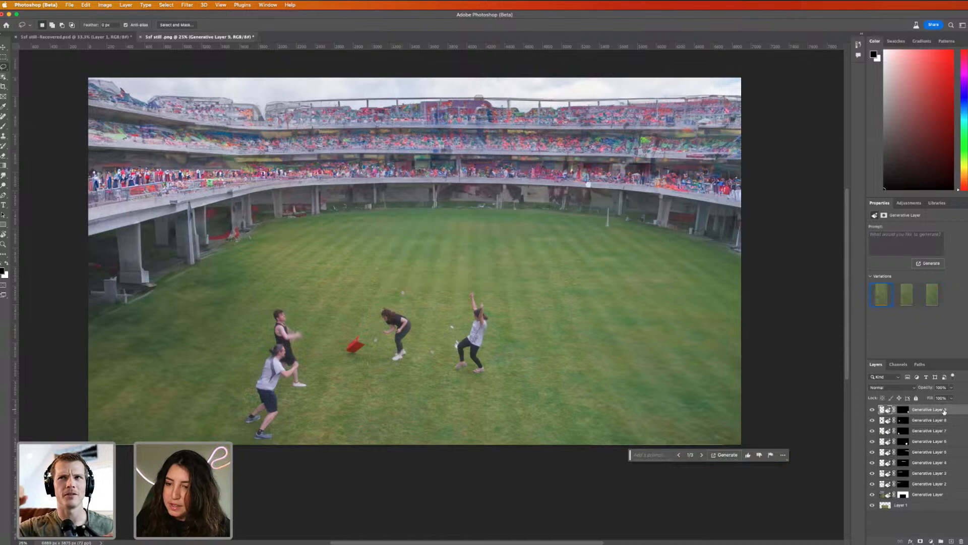
Marquee a rectangle across the far centre of the field and generatively fill it using the prompt "sports goal post".
key("m")
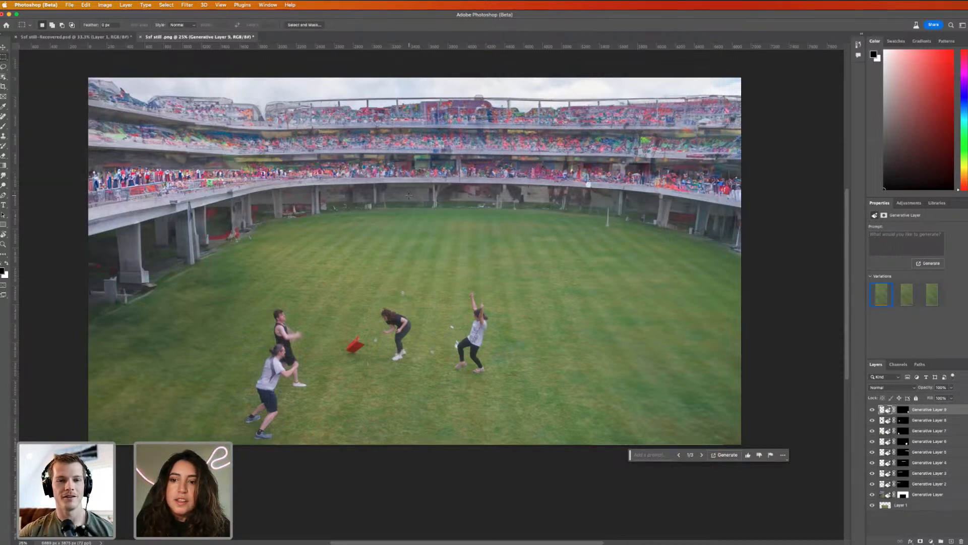
left_click_drag(398, 198, 529, 251)
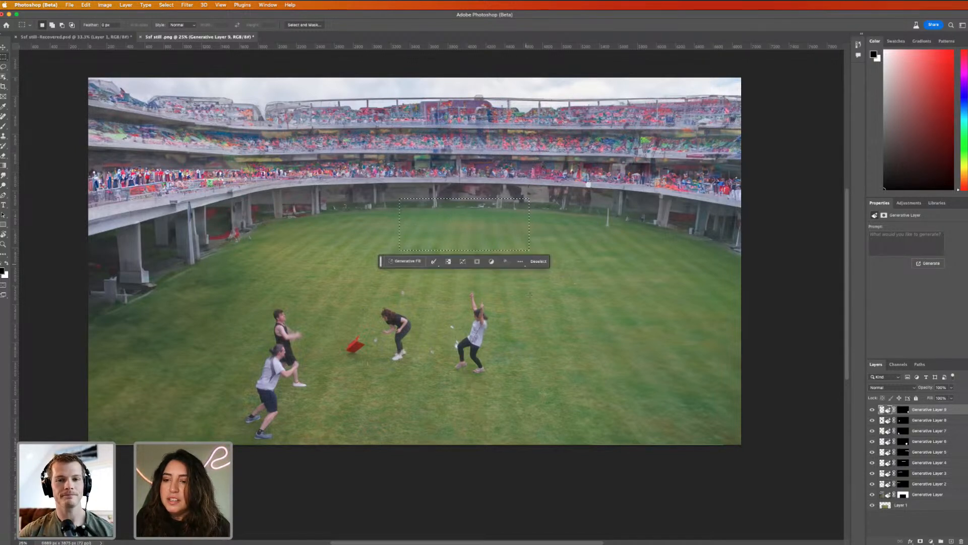
left_click(900, 245)
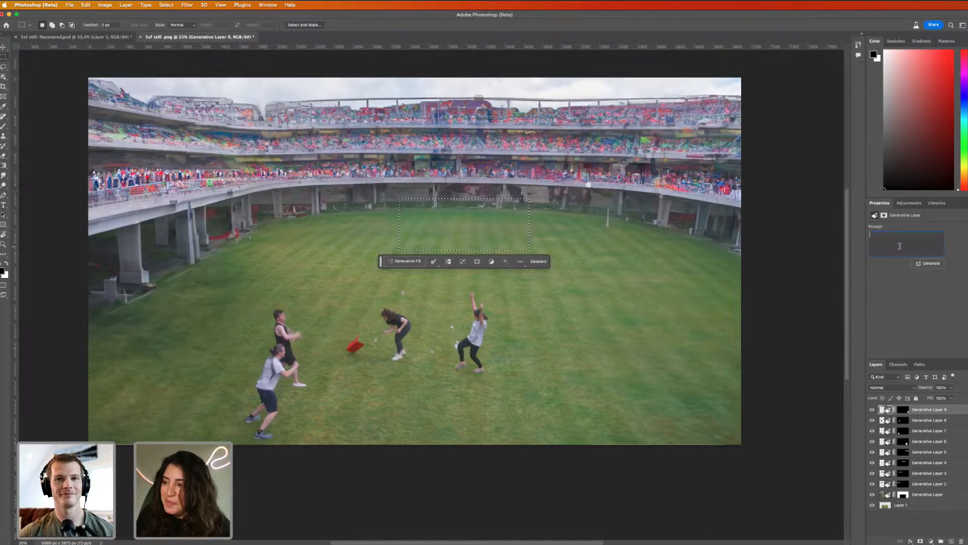
type("spor")
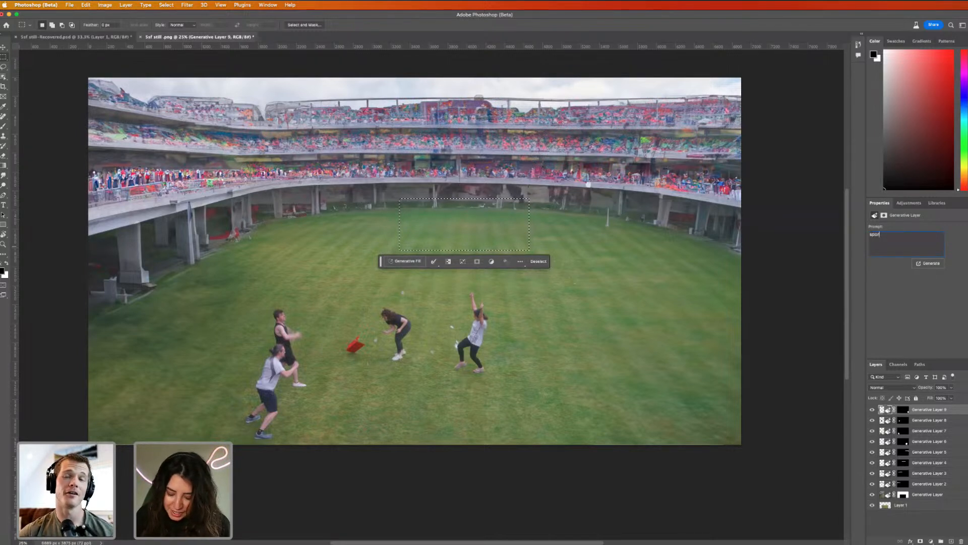
type("ts goal")
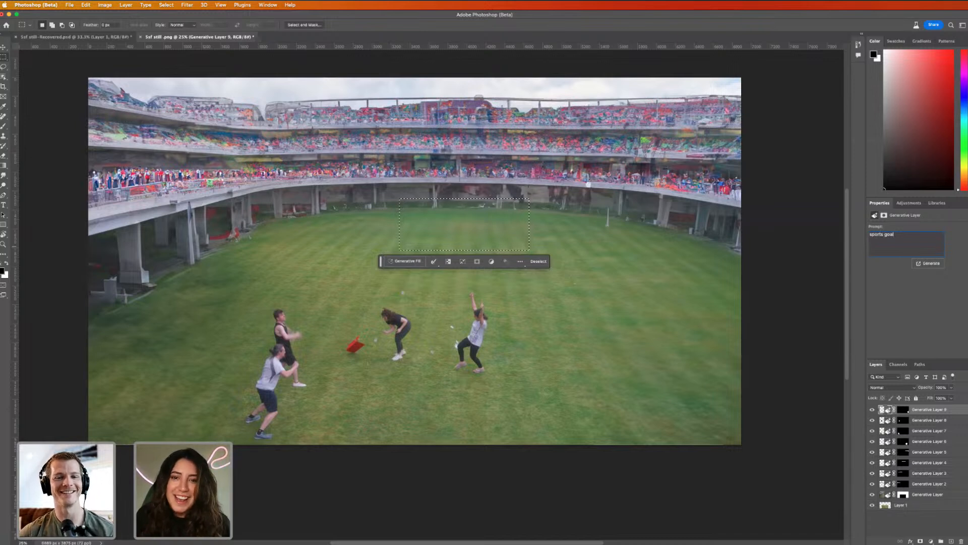
type(" pos")
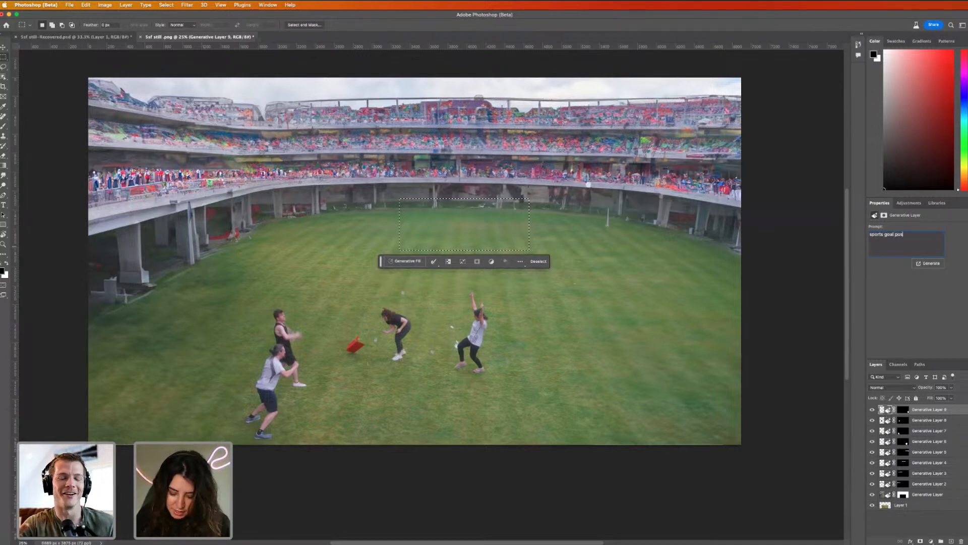
type("t")
key("Return")
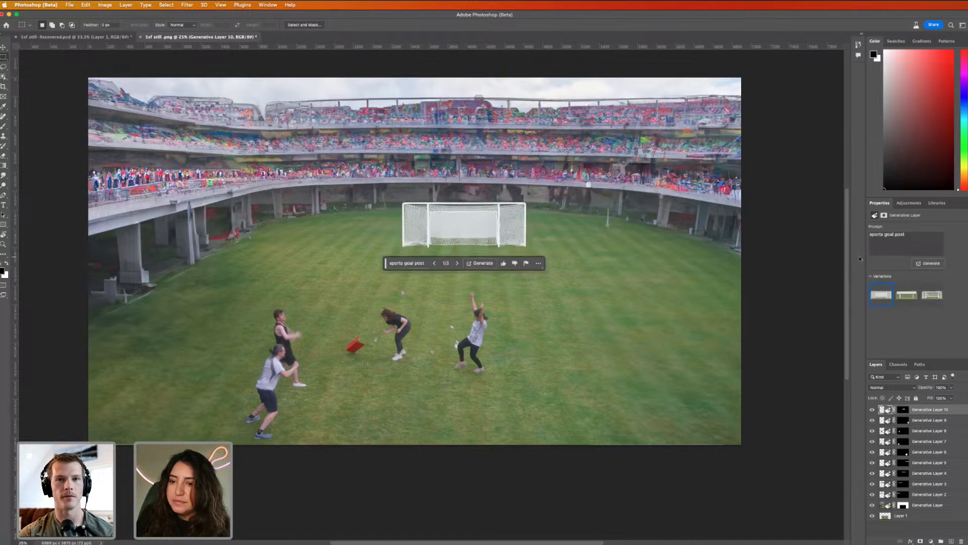
Compare the variations of the rectangular goal post fill and select the third one.
left_click(907, 294)
left_click(932, 295)
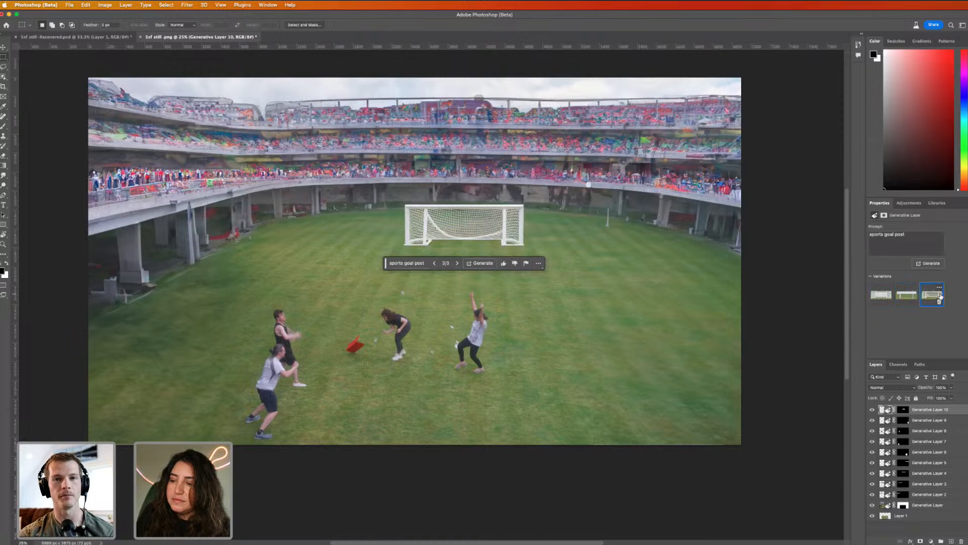
left_click(951, 399)
mouse_move(952, 408)
left_mouse_down()
mouse_move(916, 408)
mouse_move(961, 404)
left_mouse_up()
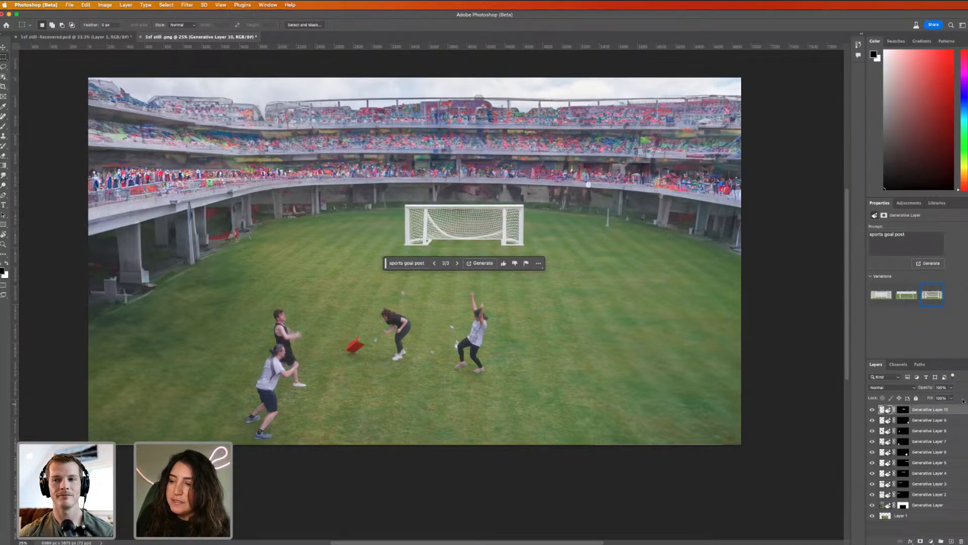
Hide the goal post's Generative Layer 10 and the original footage still, Layer 1, leaving the stadium with a transparent cutout.
left_click(872, 410)
left_click(872, 410)
left_click(872, 409)
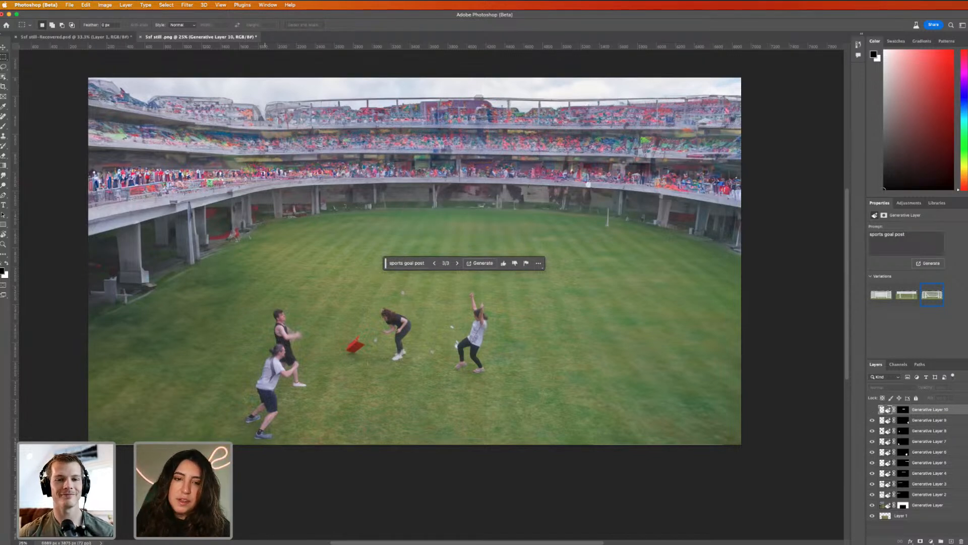
left_click(873, 515)
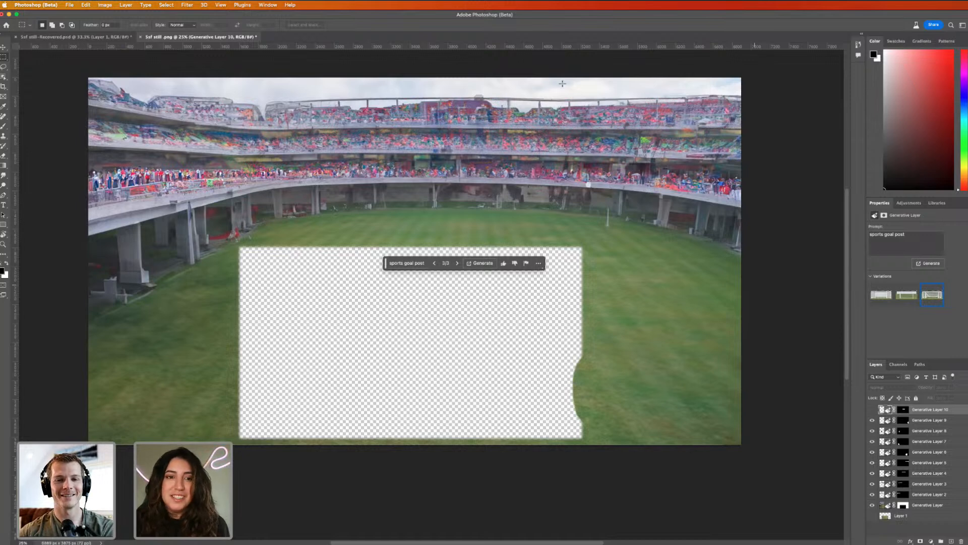
Quick-export the stadium image as a PNG to the Desktop, keeping the suggested file name.
left_click(67, 5)
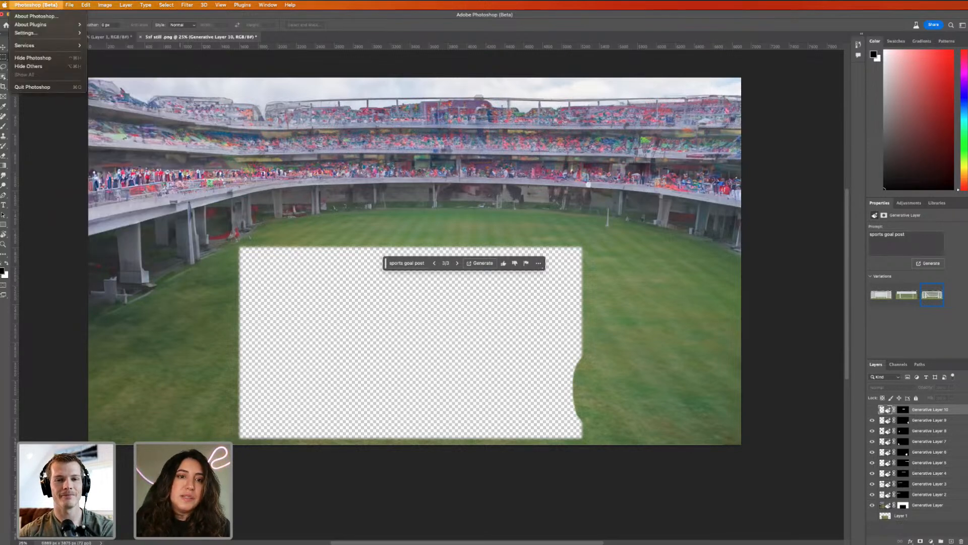
mouse_move(83, 127)
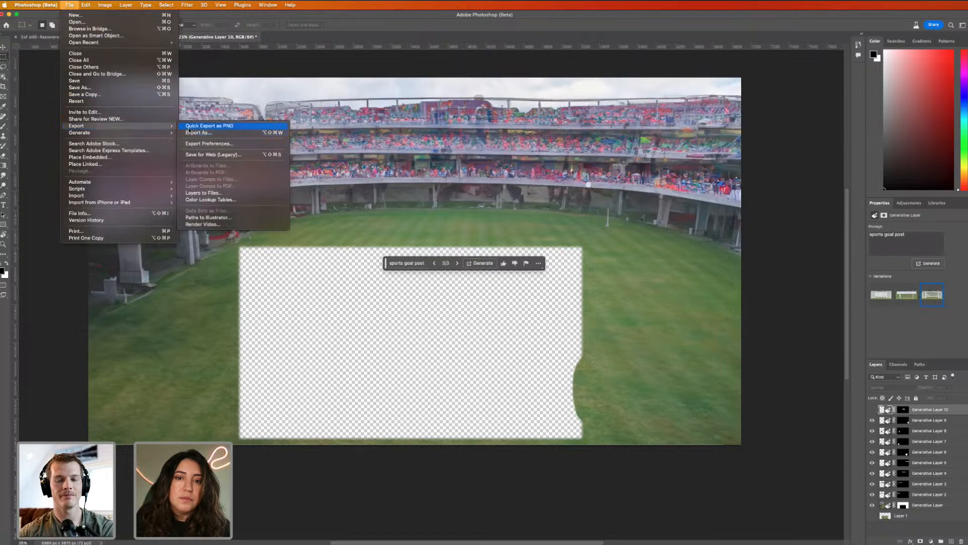
left_click(210, 125)
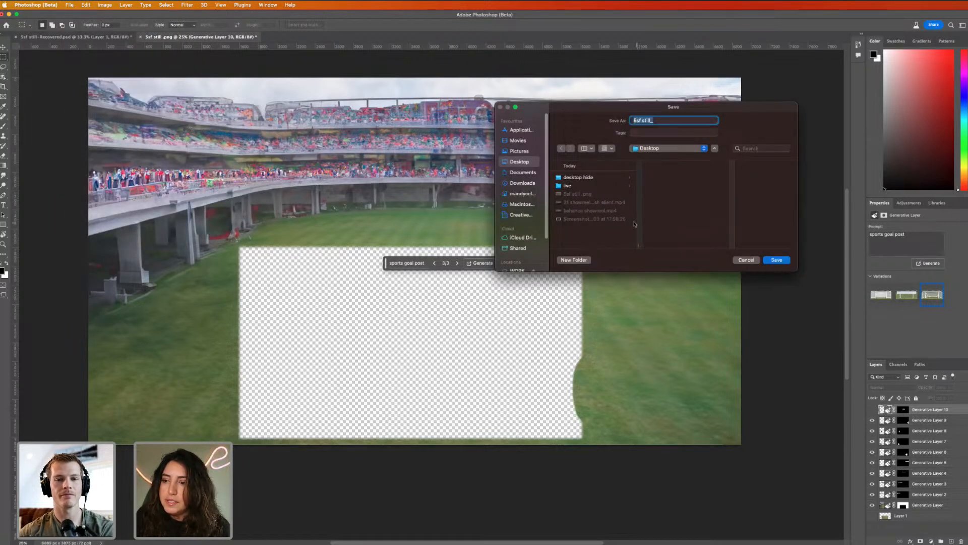
left_click(776, 260)
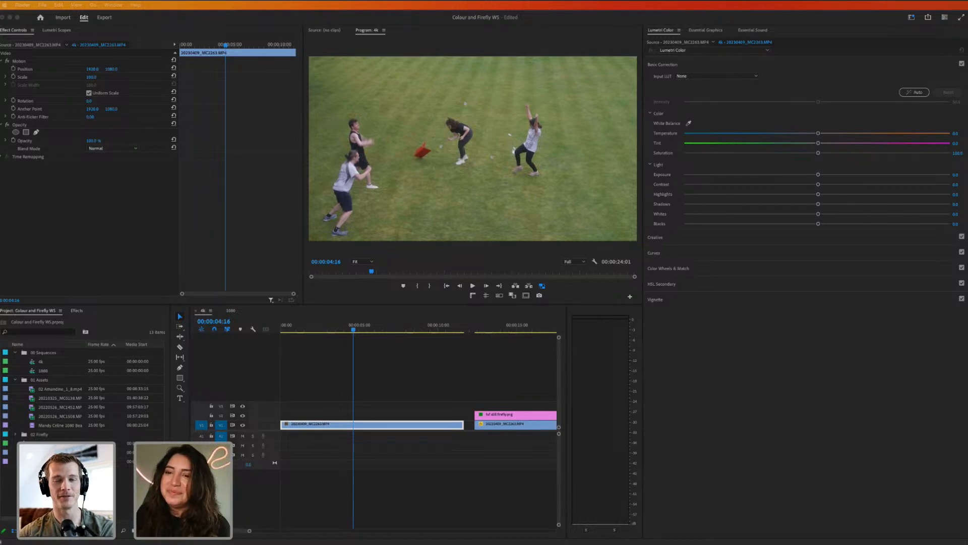
Switch to Premiere Pro and place the exported PNG above the first clip, set to frame size and extended to the clip's end.
left_click_drag(331, 524, 271, 413)
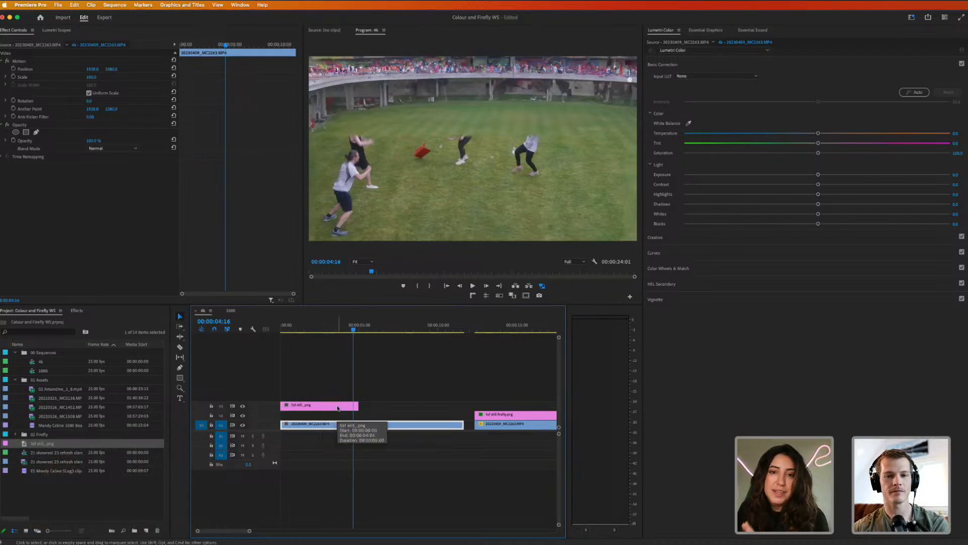
right_click(338, 408)
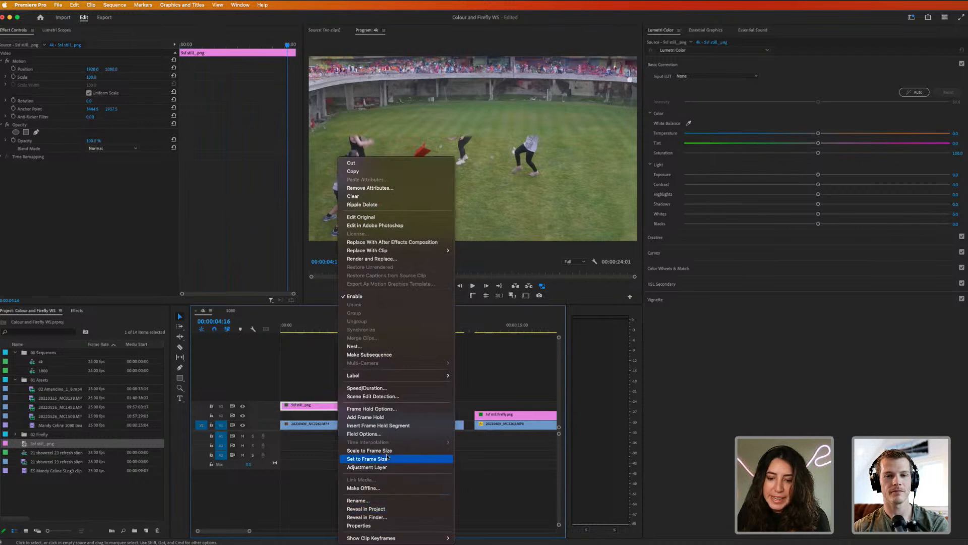
left_click(387, 459)
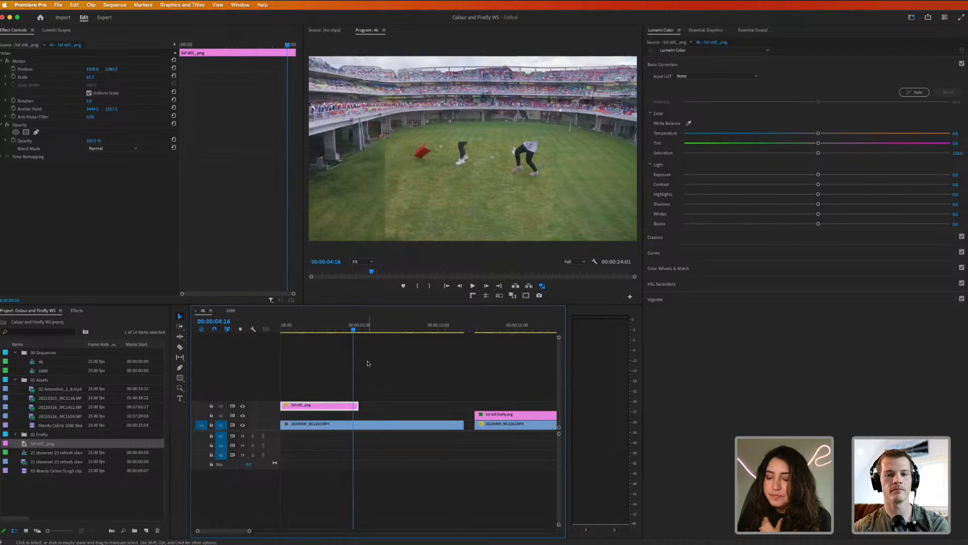
left_click_drag(357, 405, 464, 405)
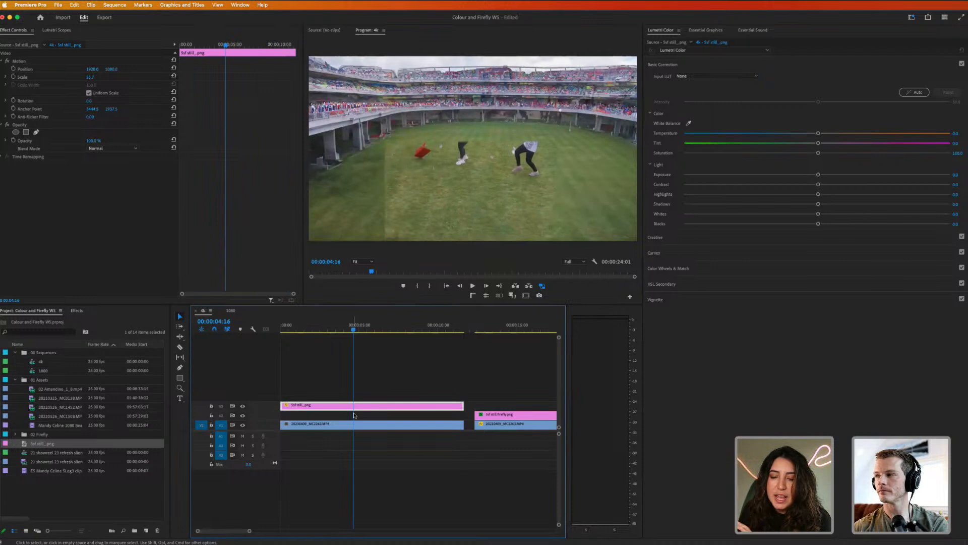
Scale the footage clip under the stadium still to 55 and lower it to a vertical position of 1542 so it fills the cutout.
left_click(354, 427)
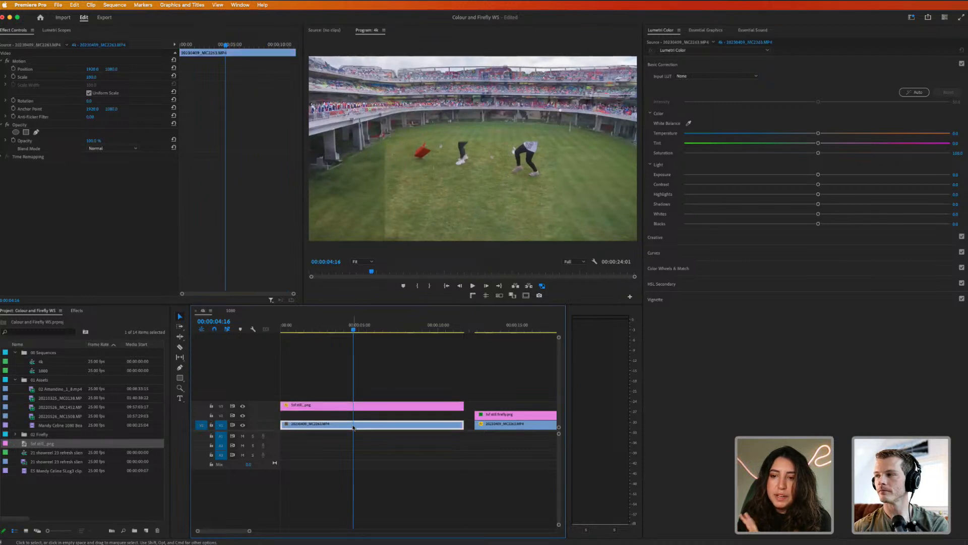
left_click(95, 76)
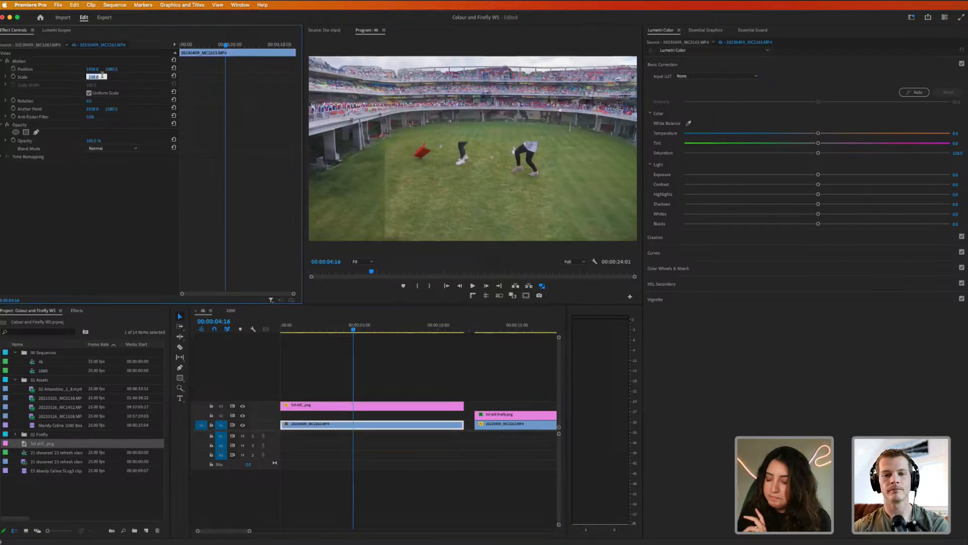
type("60")
key("Return")
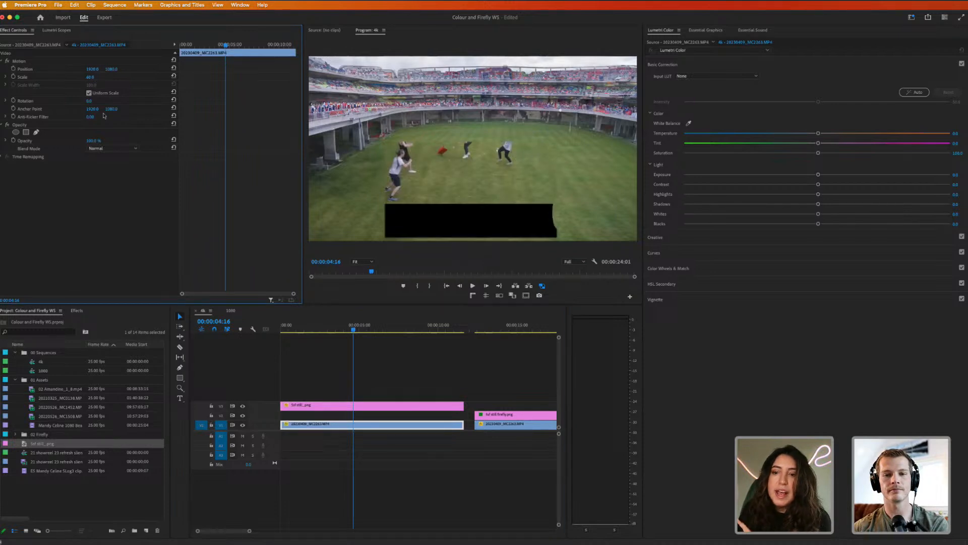
left_click(90, 77)
type("55")
key("Return")
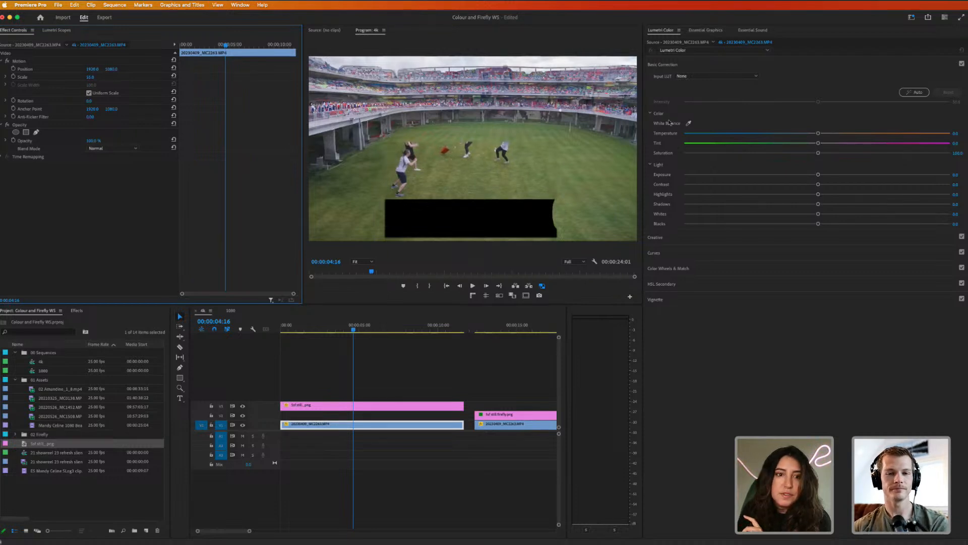
left_click_drag(111, 69, 326, 69)
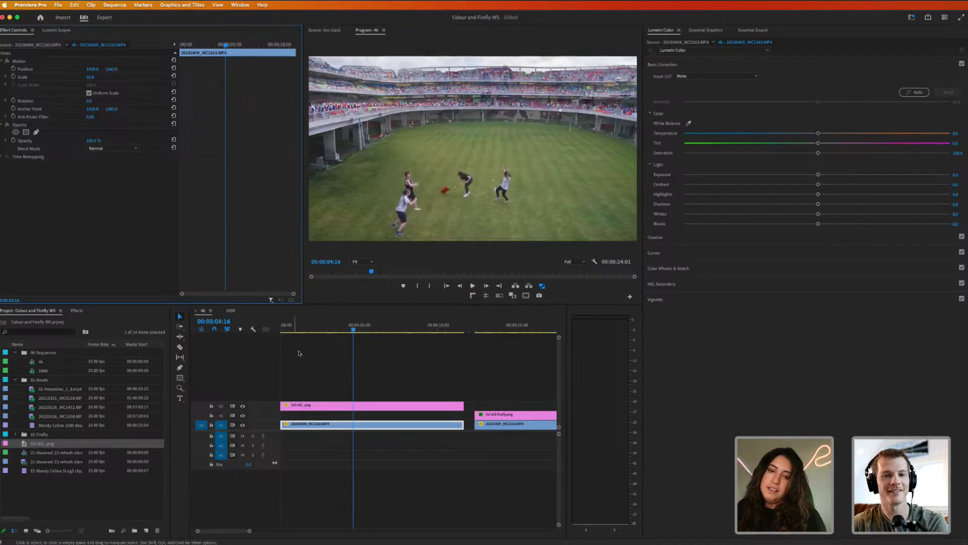
Play and scrub through the first clip to check how the moving players sit inside the extended stadium.
left_click_drag(293, 326, 277, 327)
key("space")
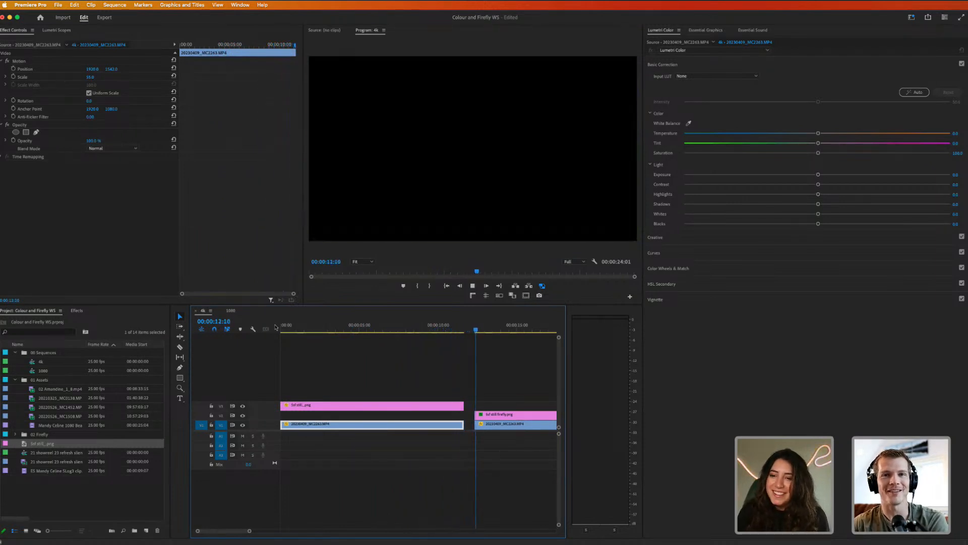
key("space")
left_click_drag(284, 329, 312, 331)
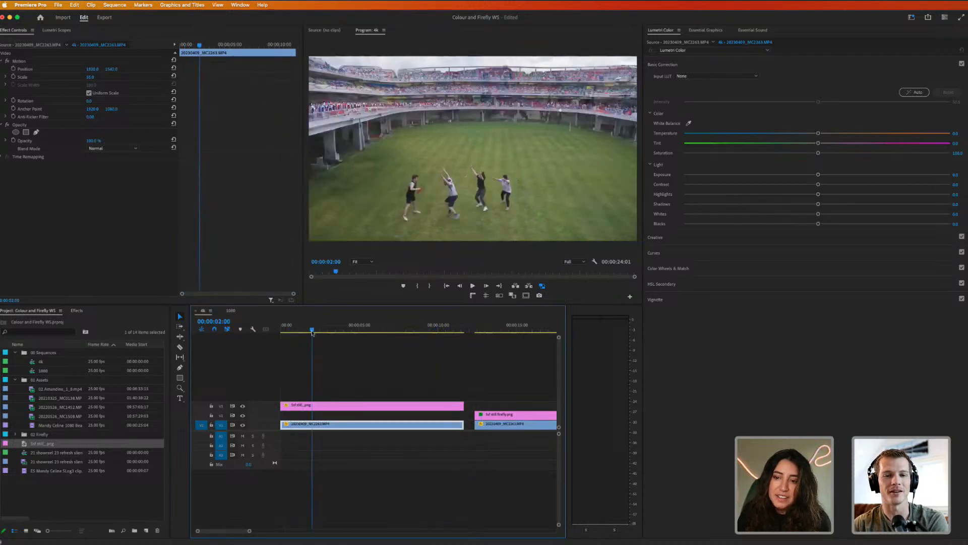
left_click_drag(510, 329, 362, 330)
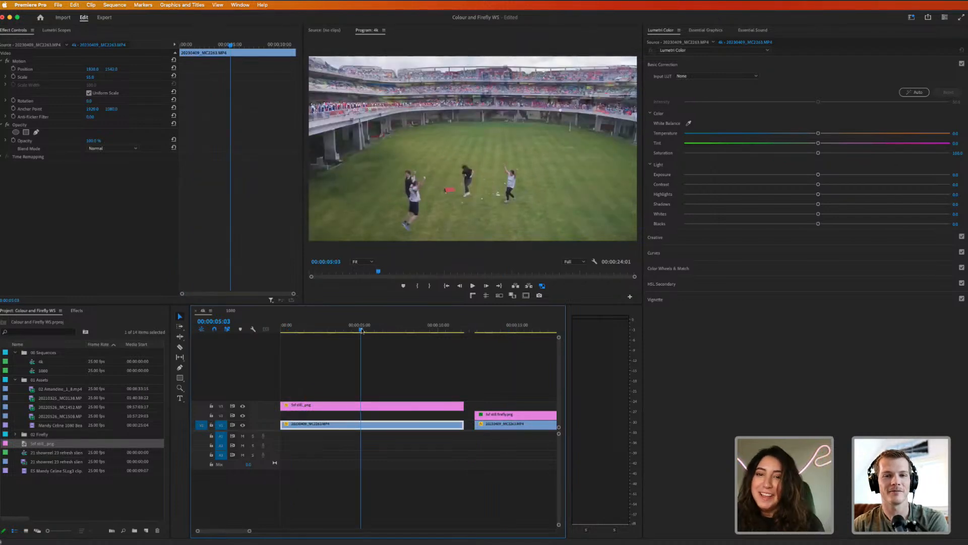
left_click_drag(362, 331, 312, 331)
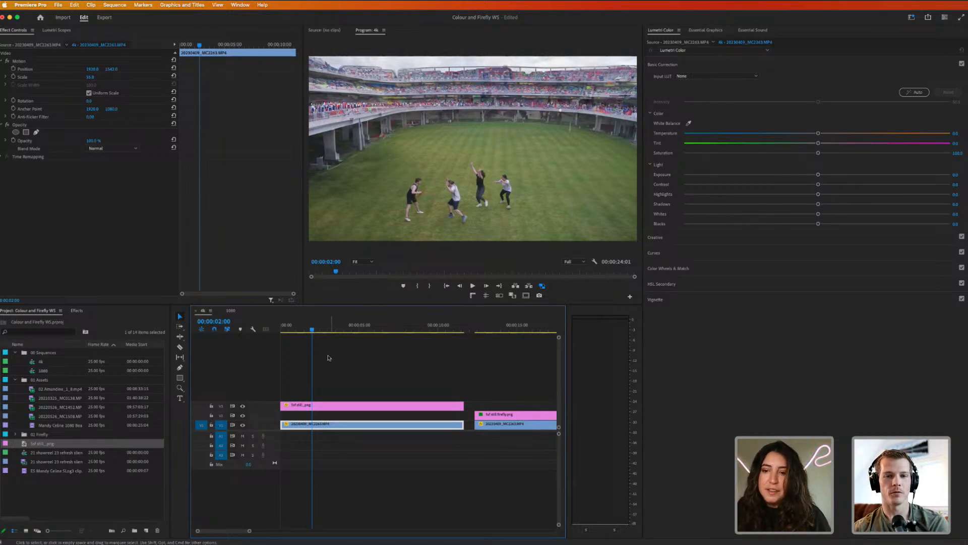
mouse_move(299, 331)
left_mouse_down()
mouse_move(280, 331)
mouse_move(292, 331)
left_mouse_up()
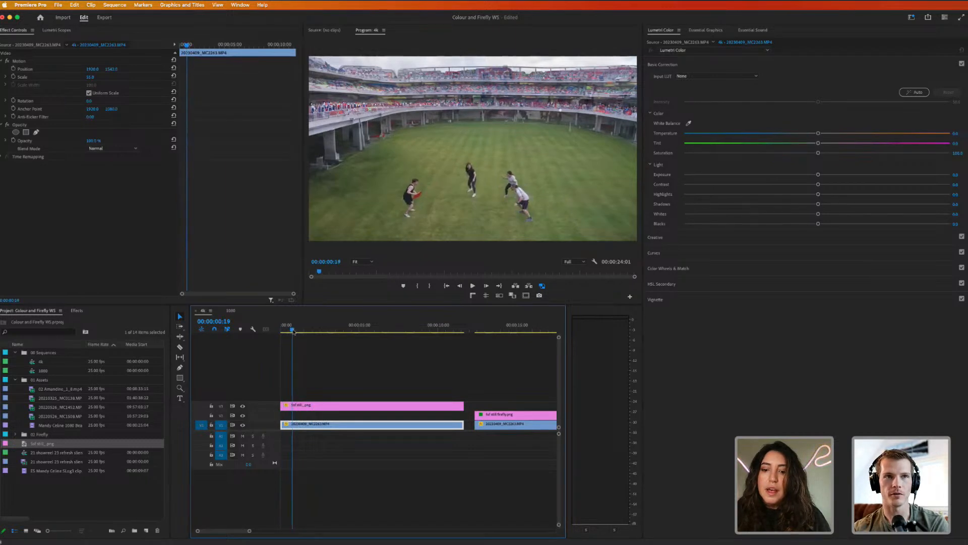
Create an adjustment layer and place it above the stadium still, extended to match the first clip's full length.
left_click(146, 530)
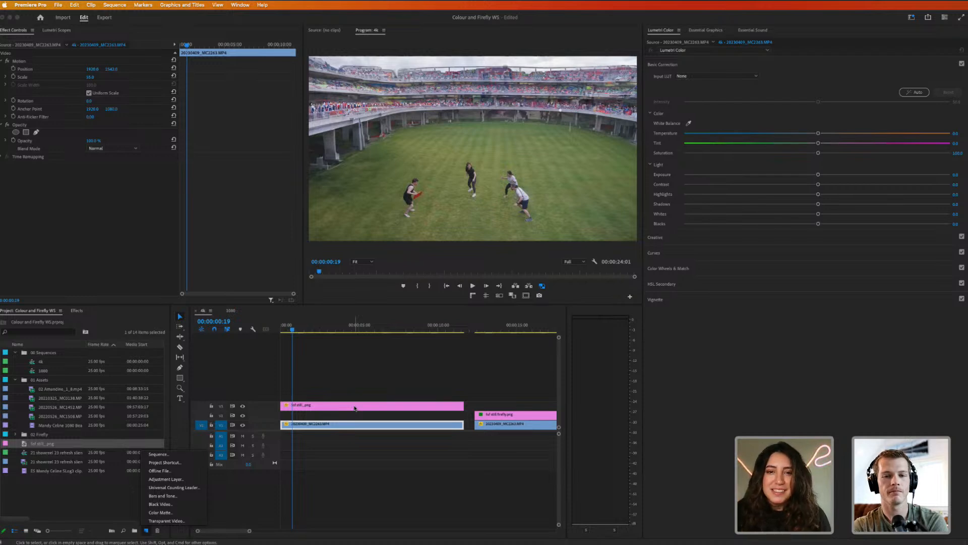
left_click(157, 479)
left_click(533, 307)
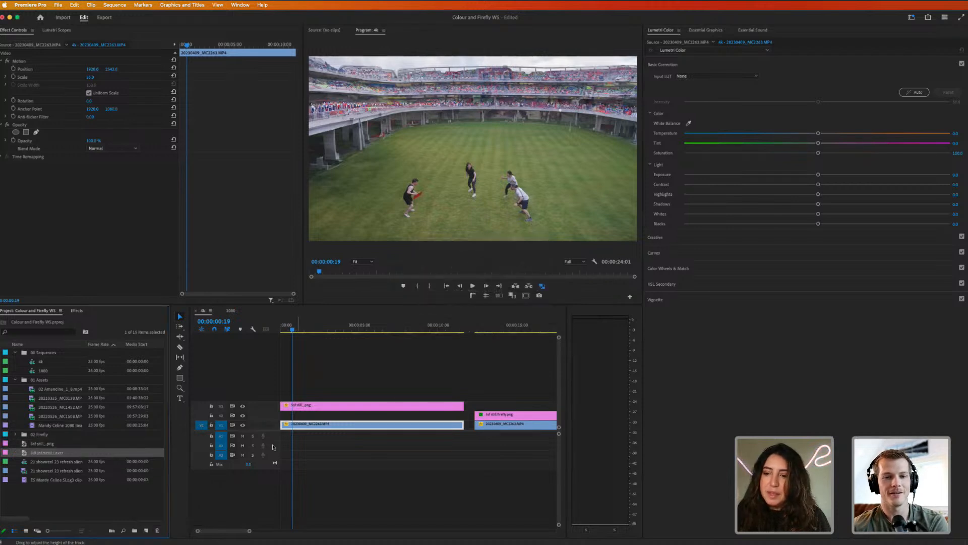
left_click_drag(46, 450, 284, 395)
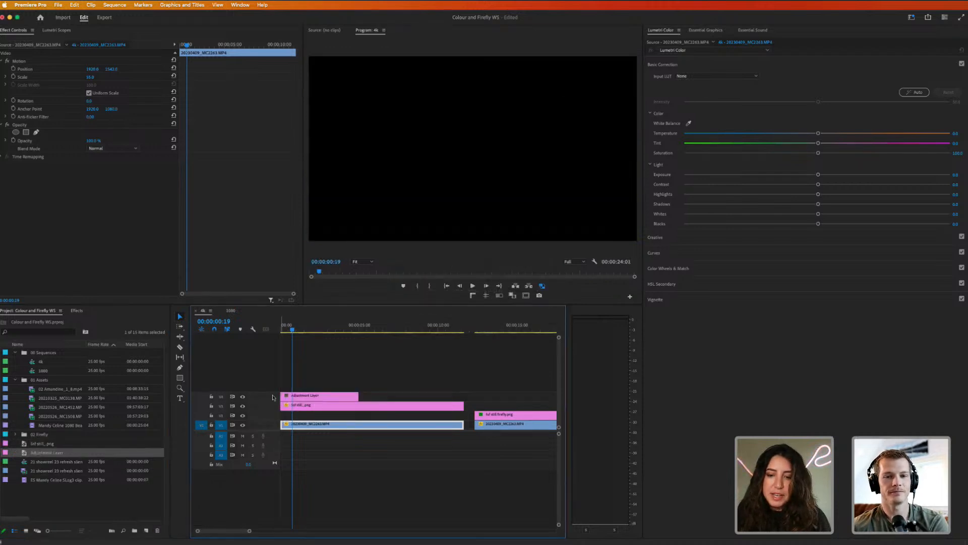
left_click_drag(389, 394, 463, 395)
Apply the SL CLEAN FUJI B SOFT look to the adjustment layer at slightly reduced intensity and play the graded clip from its start.
left_click(670, 237)
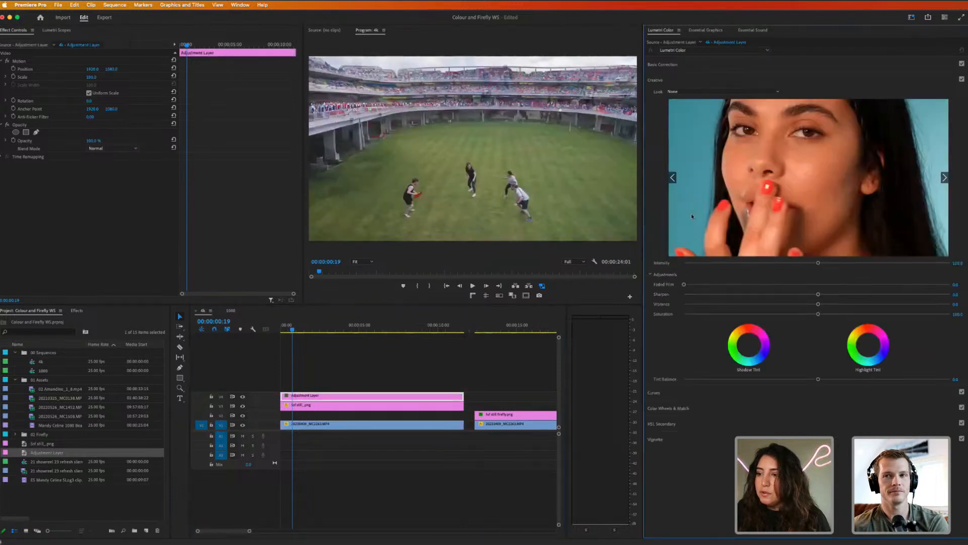
left_click(712, 91)
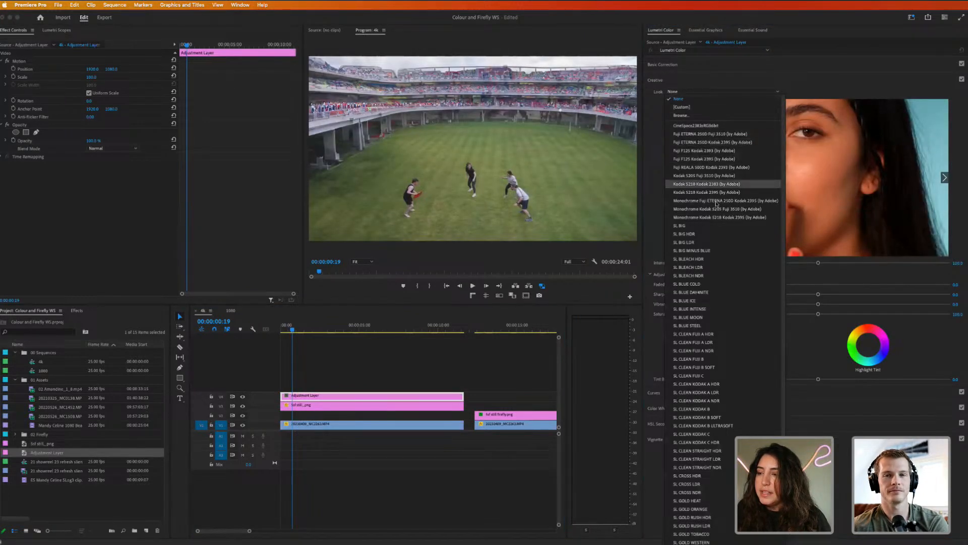
scroll(728, 302, "down", 1)
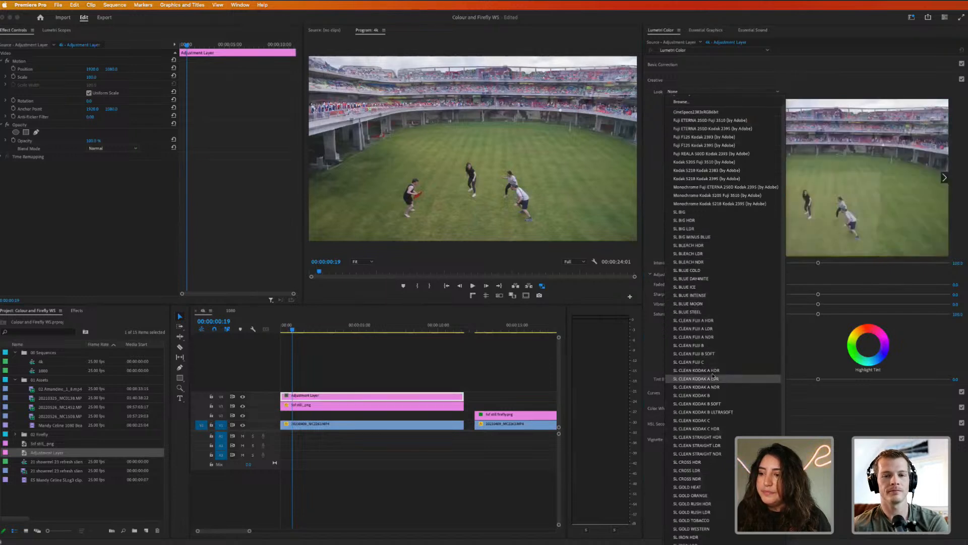
left_click(708, 354)
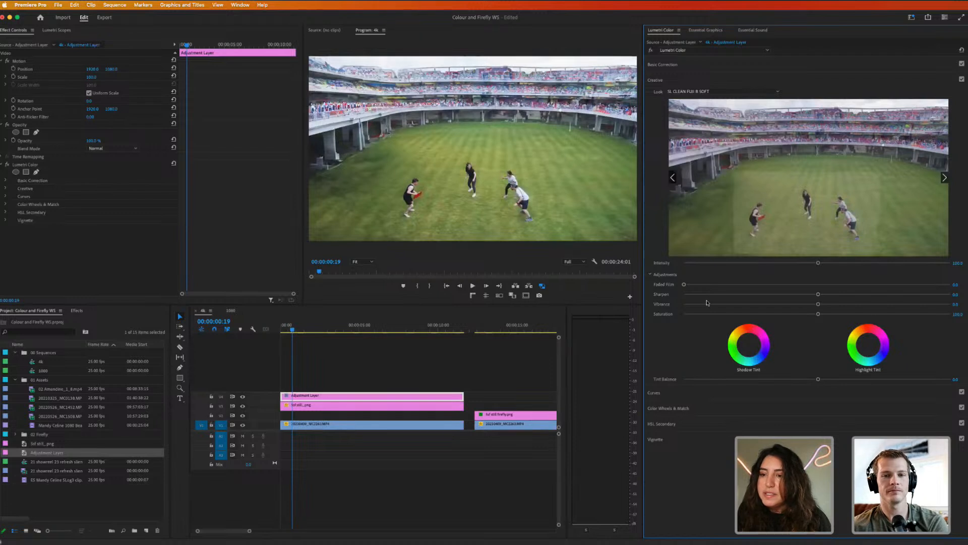
left_click(716, 263)
left_click_drag(717, 262, 908, 261)
left_click(808, 263)
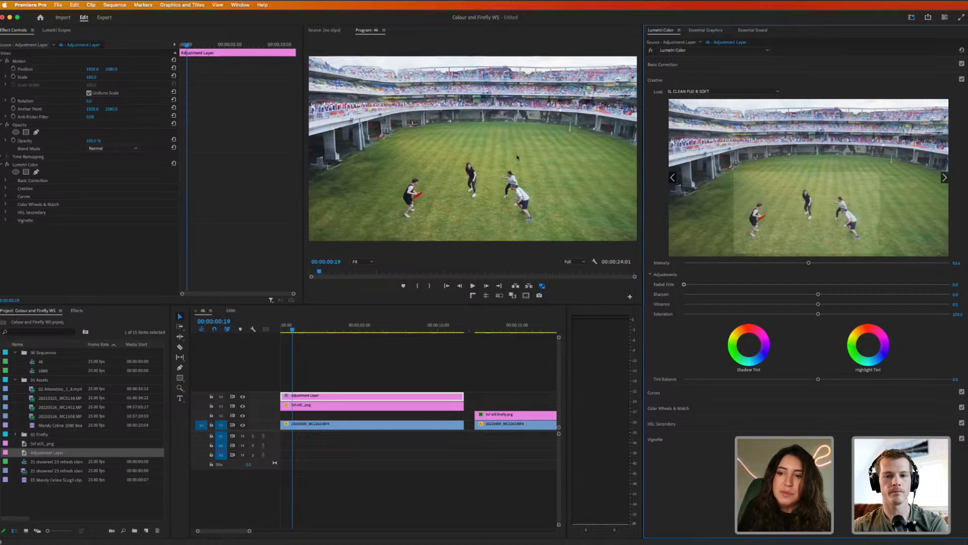
left_click_drag(294, 329, 278, 330)
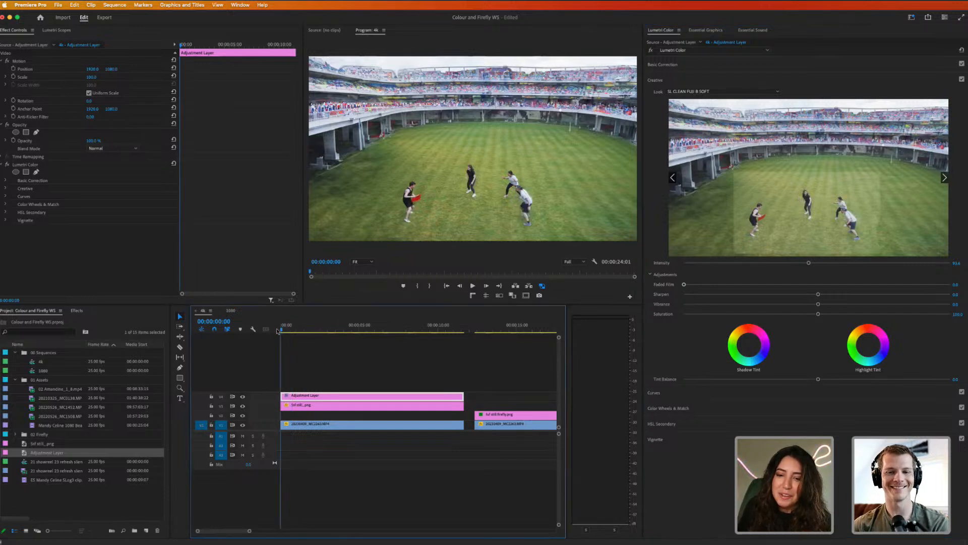
key("space")
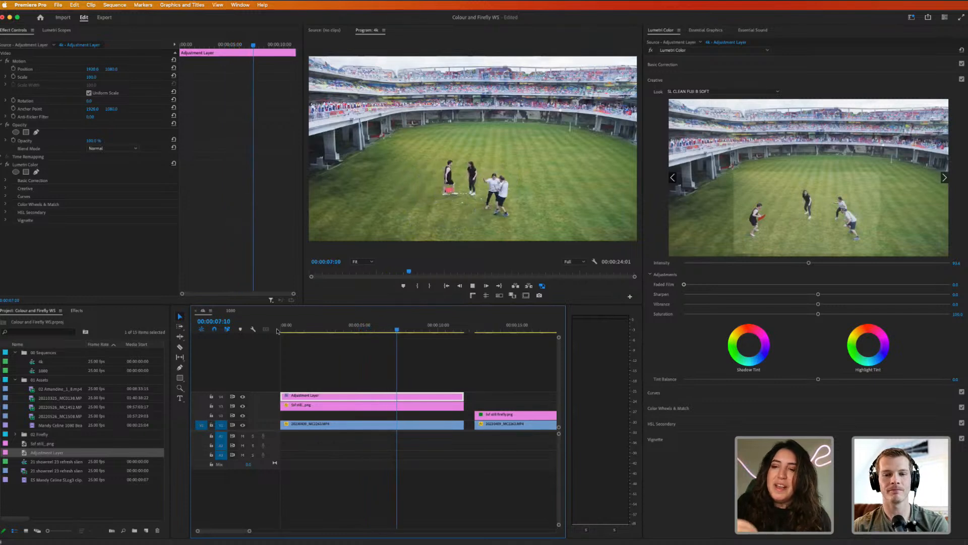
Try the adjustment layer's creative saturation at its maximum and bring it back down to about the middle of its range.
left_click_drag(818, 313, 910, 311)
left_click(372, 326)
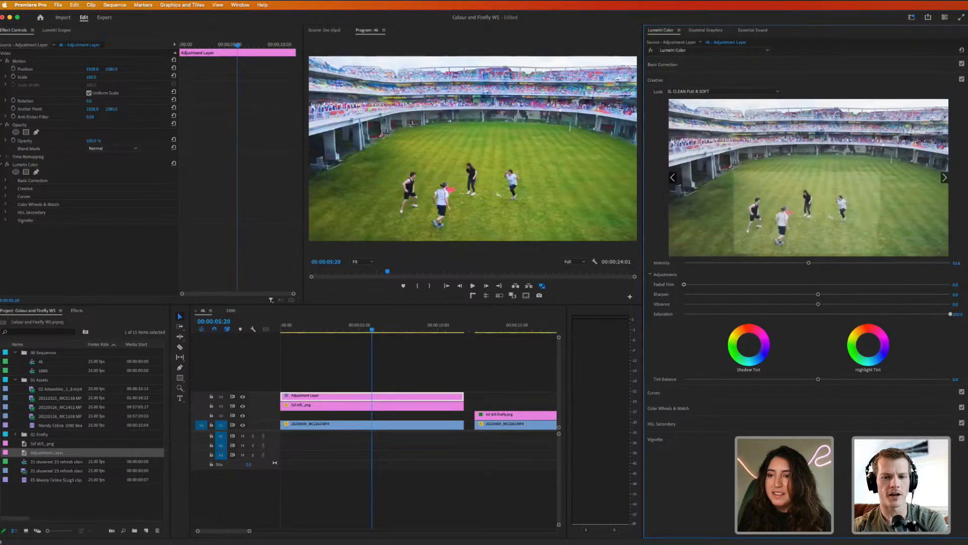
left_click_drag(951, 314, 818, 312)
left_click(435, 326)
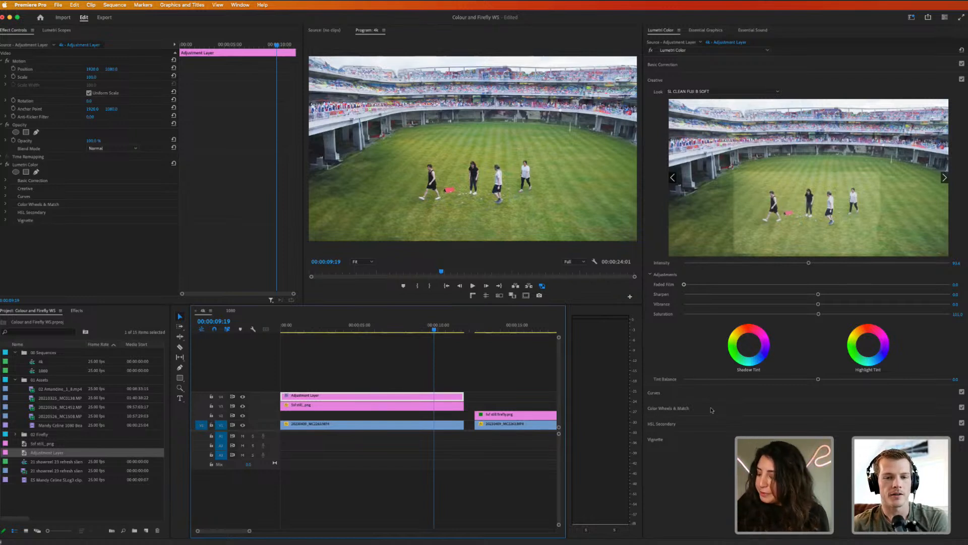
Open the 1080 sequence and scrub through its first clip of the woman against the blue background.
left_click(230, 310)
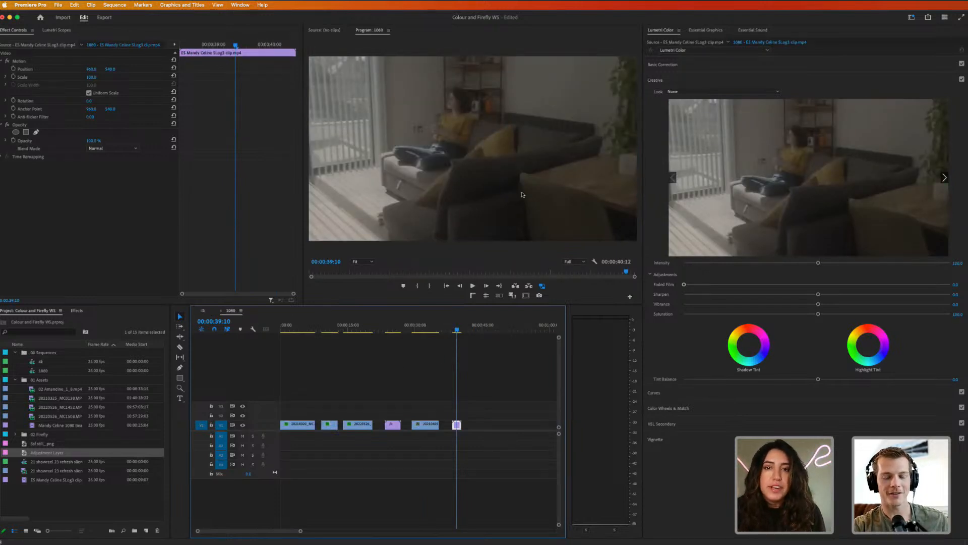
left_click(754, 71)
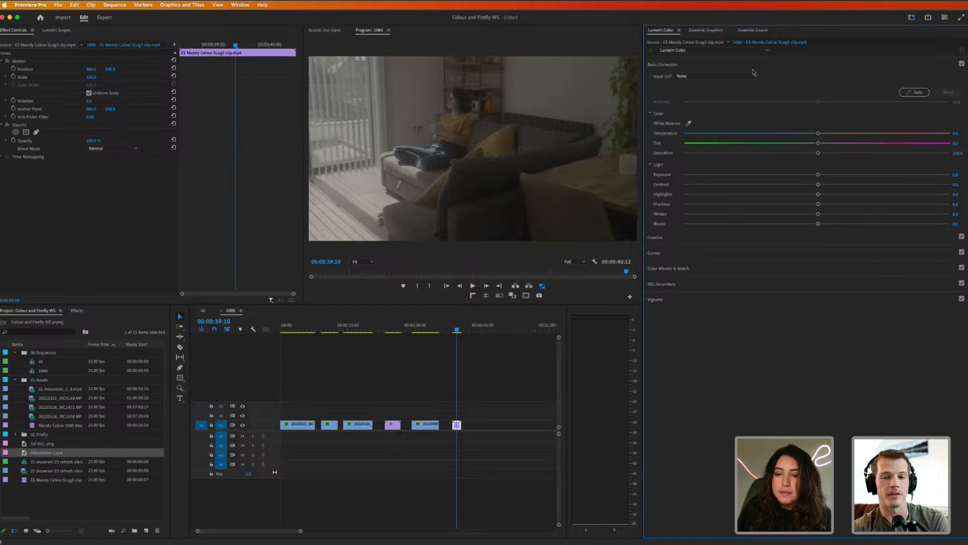
left_click(283, 329)
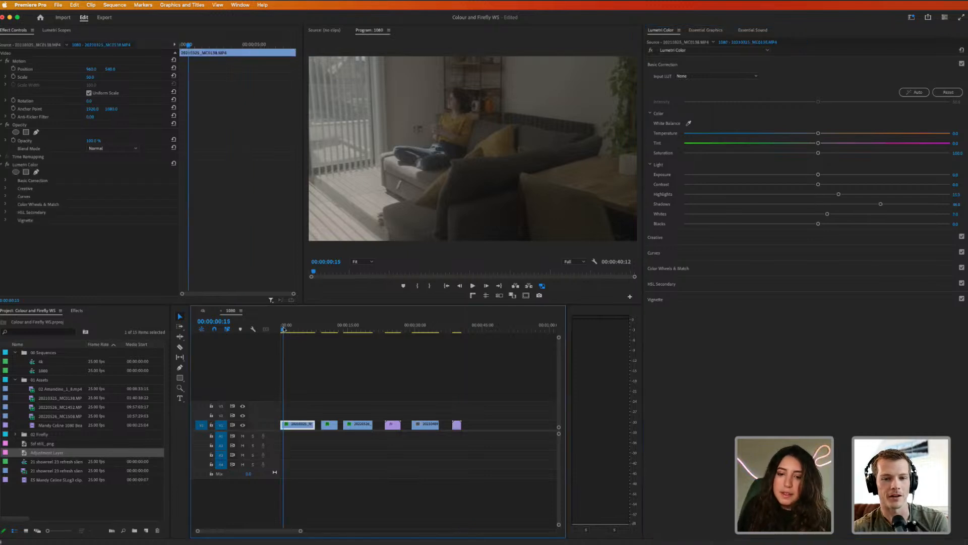
left_click_drag(285, 329, 278, 351)
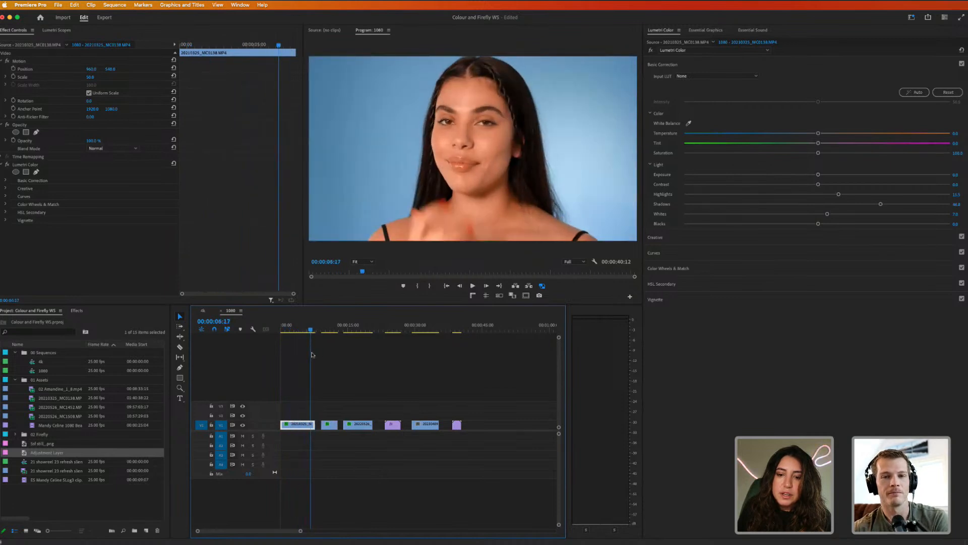
Move the sequence's first clip after the last one, extend its end, and trim away the earlier part.
left_click_drag(305, 425, 520, 425)
left_click(491, 326)
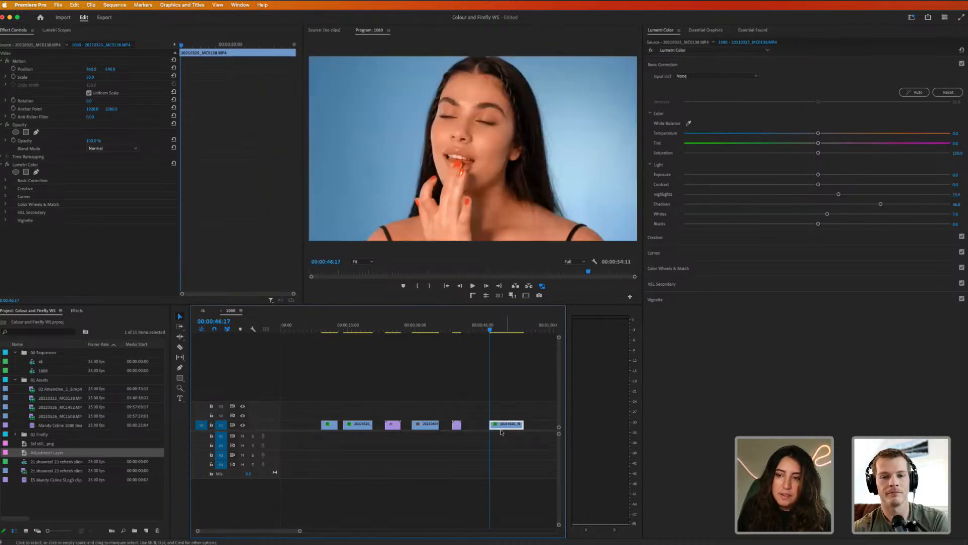
scroll(459, 400, "right", 5)
left_click_drag(398, 424, 437, 425)
mouse_move(401, 329)
left_mouse_down()
mouse_move(390, 330)
mouse_move(413, 333)
left_mouse_up()
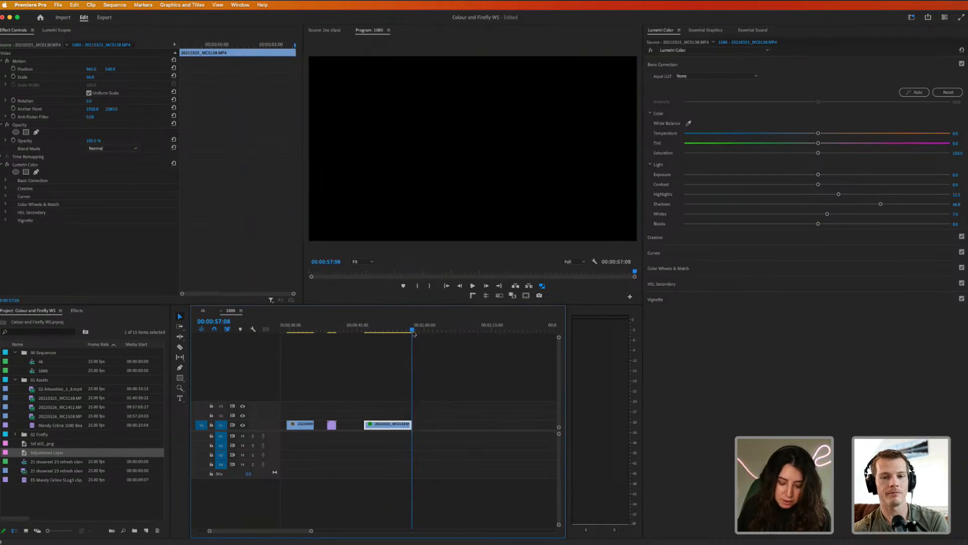
key("q")
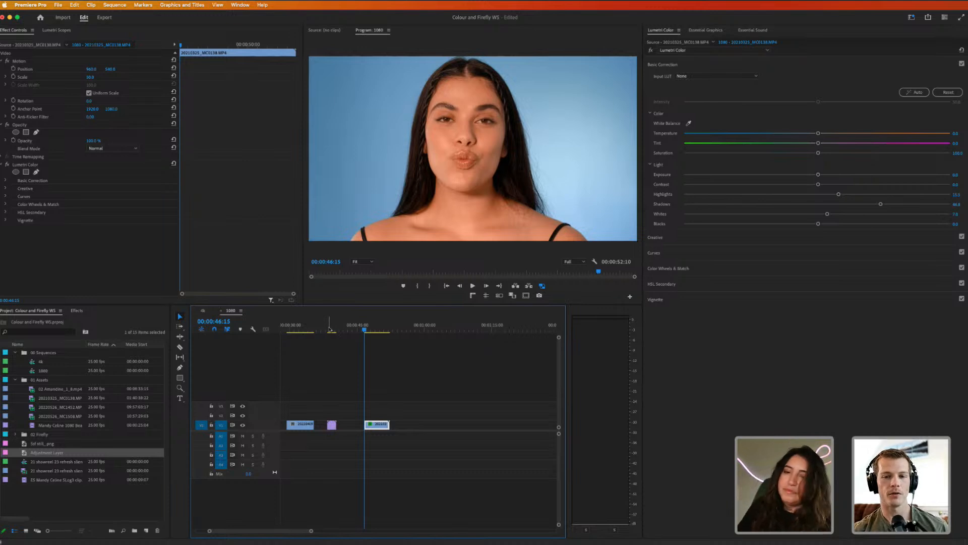
Export the frame at 00:00:47:02 as a PNG still named with the model's first name.
mouse_move(371, 331)
left_mouse_down()
mouse_move(385, 331)
mouse_move(368, 333)
left_mouse_up()
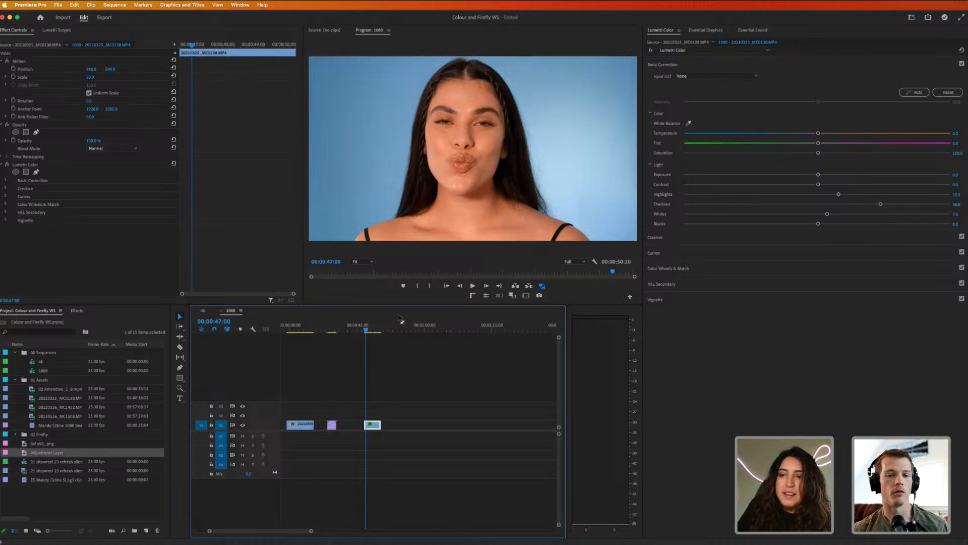
left_click_drag(368, 331, 368, 331)
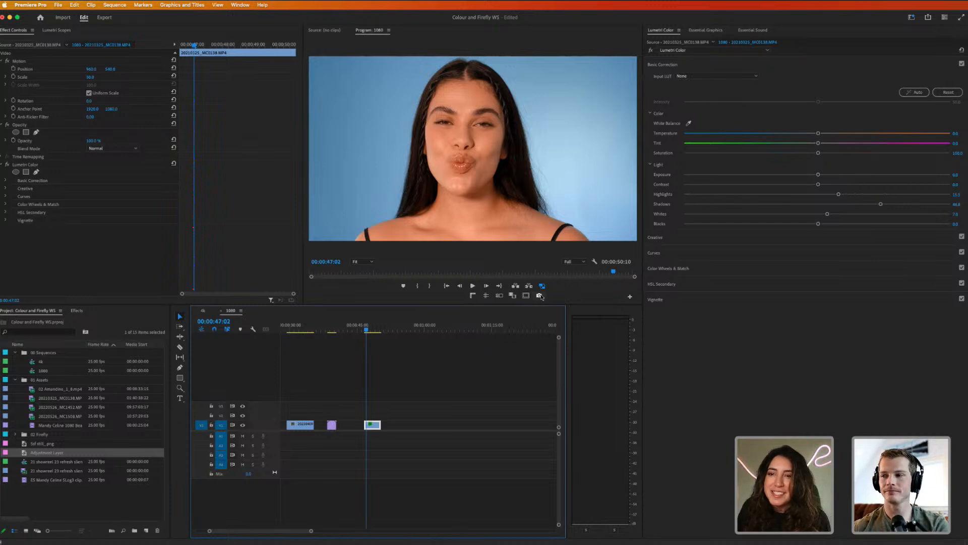
left_click(539, 295)
double_click(469, 257)
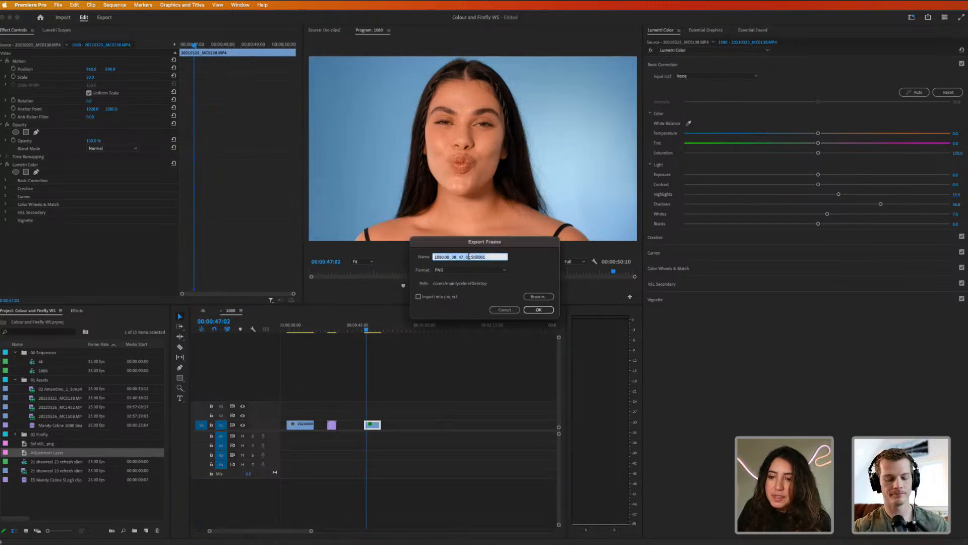
type("Shay")
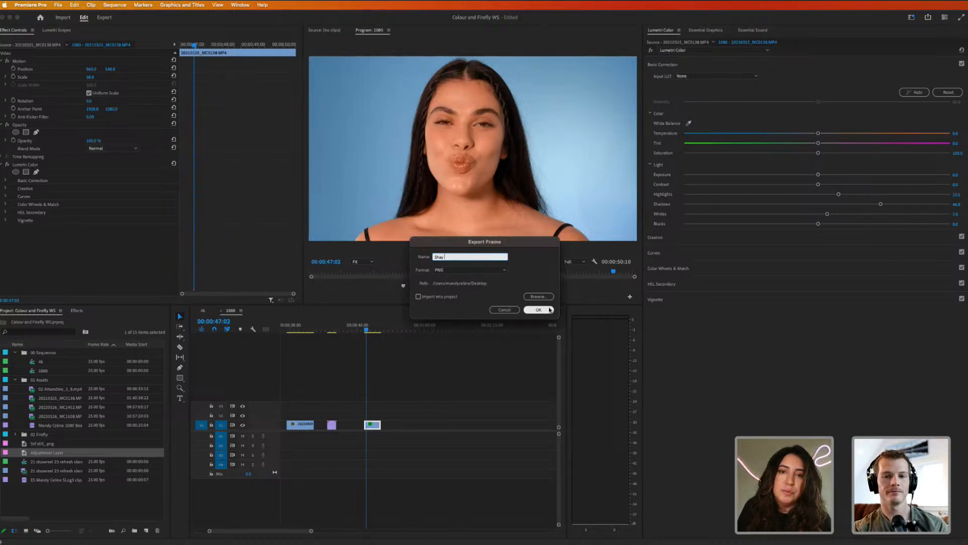
left_click(549, 309)
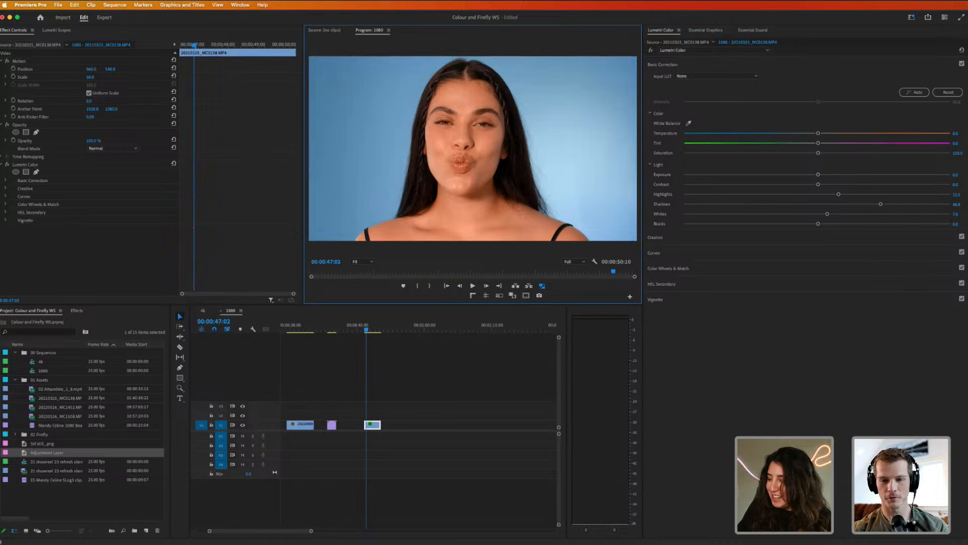
Switch to Photoshop and use Generative Expand without a prompt to extend the exported still upward and sideways to about 2860 × 1610 px.
key("super+Tab")
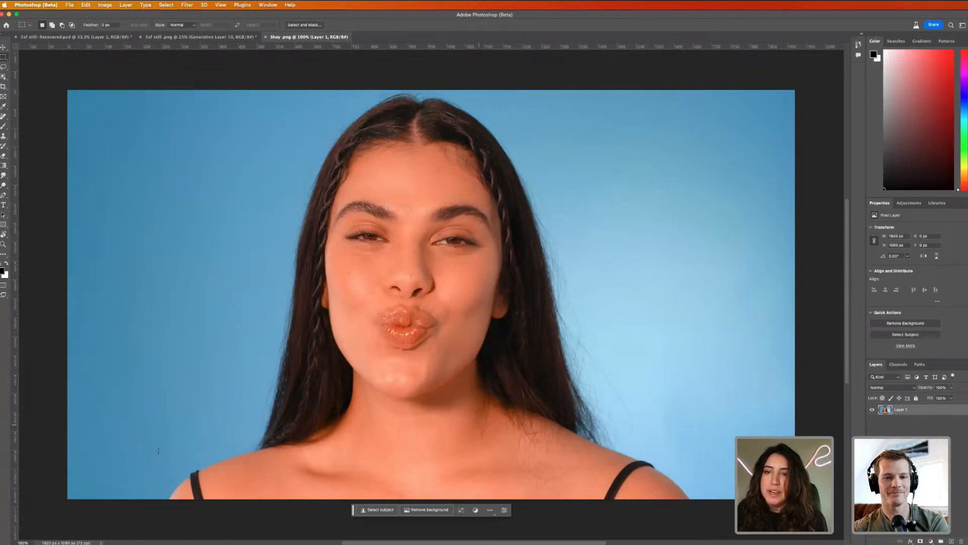
left_click(4, 87)
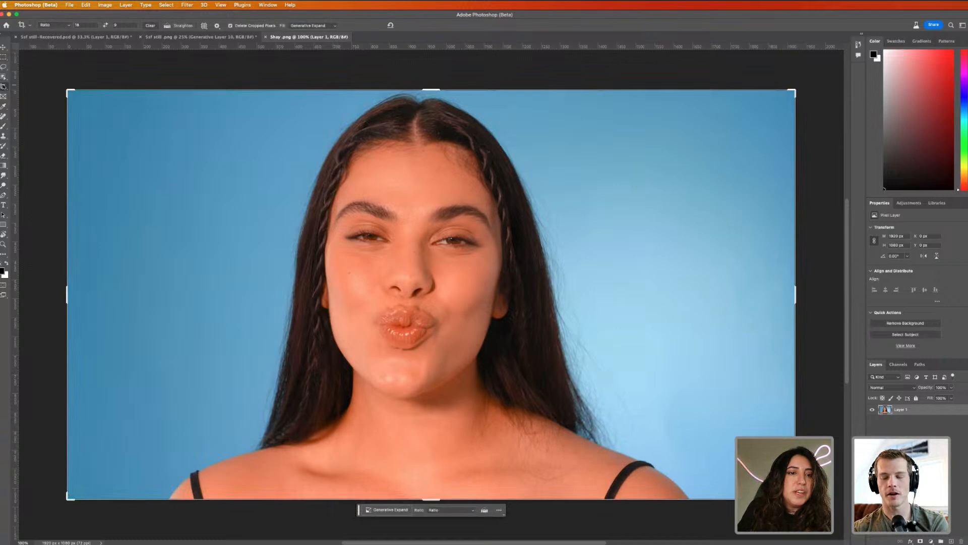
key("z")
left_click(229, 268, "alt")
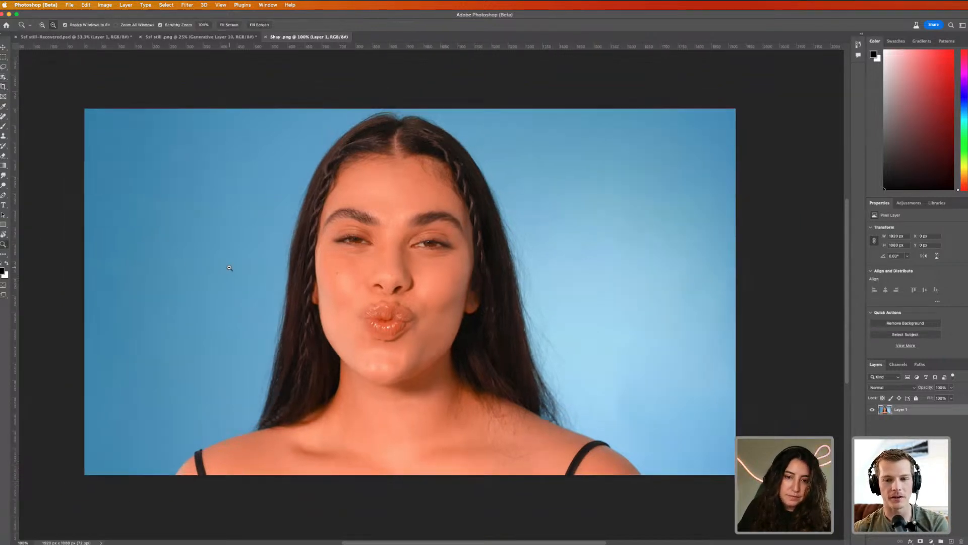
left_click(230, 267, "alt")
key("c")
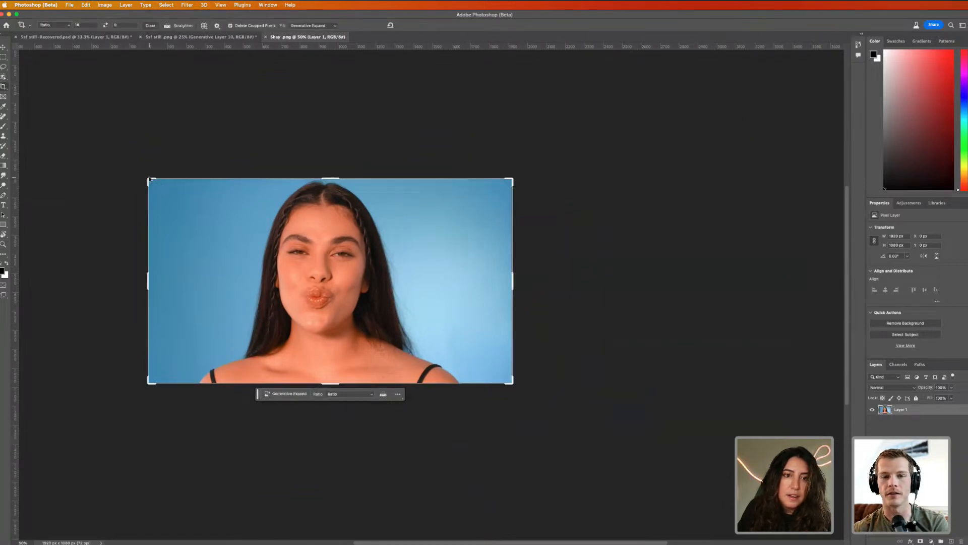
left_click_drag(149, 179, 59, 125)
left_click_drag(158, 190, 56, 189)
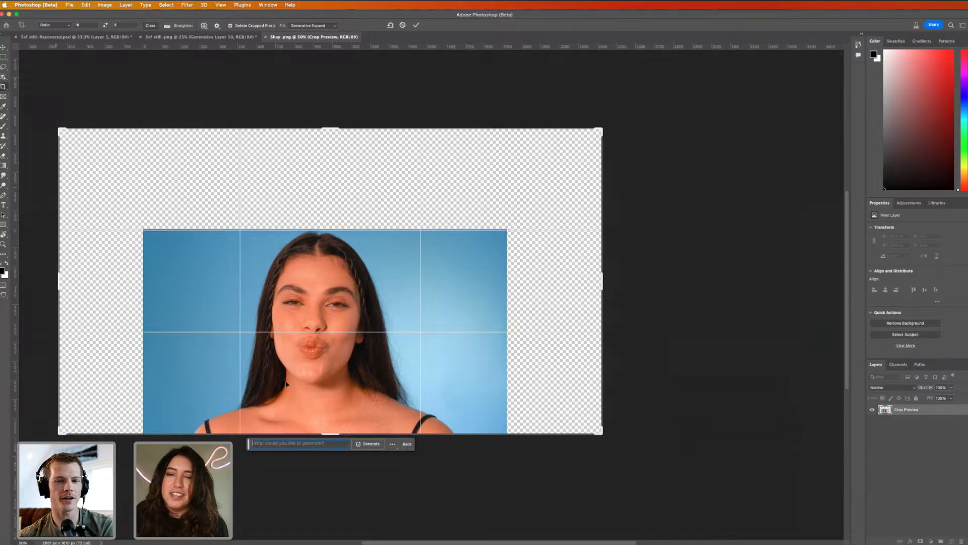
left_click(372, 444)
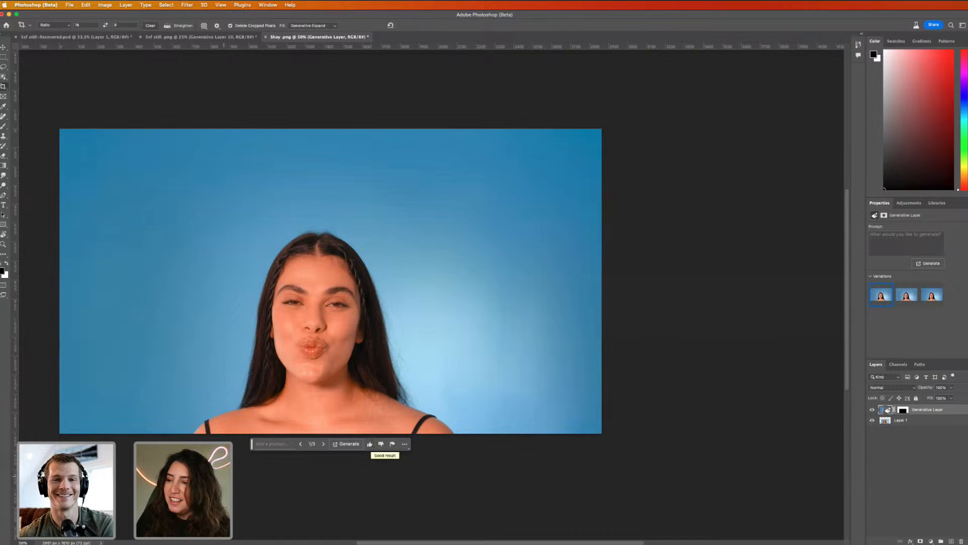
Toggle the original and generated layers' visibility to examine the expanded background and the opening left for the footage, ending with both layers shown.
left_click_drag(872, 412, 873, 423)
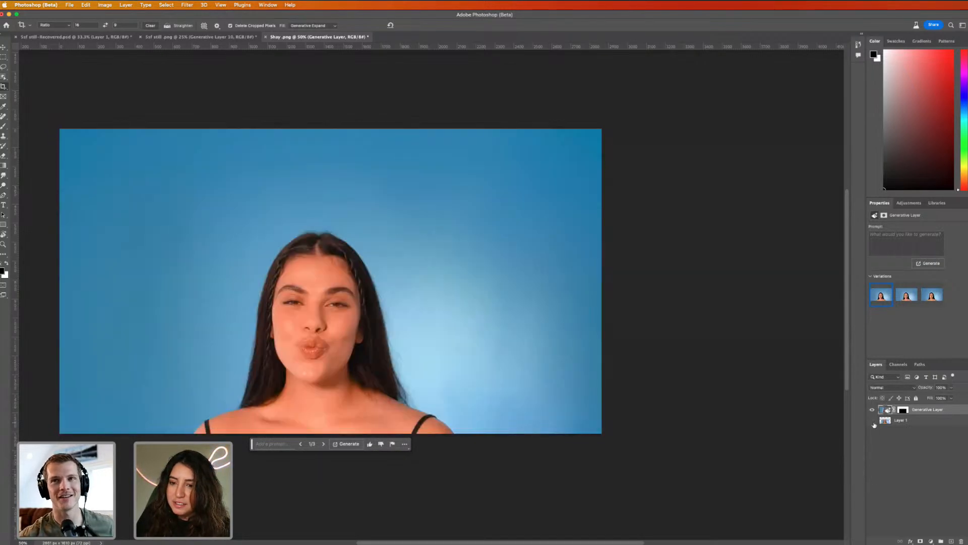
left_click(874, 422)
left_click(873, 422)
left_click(874, 422)
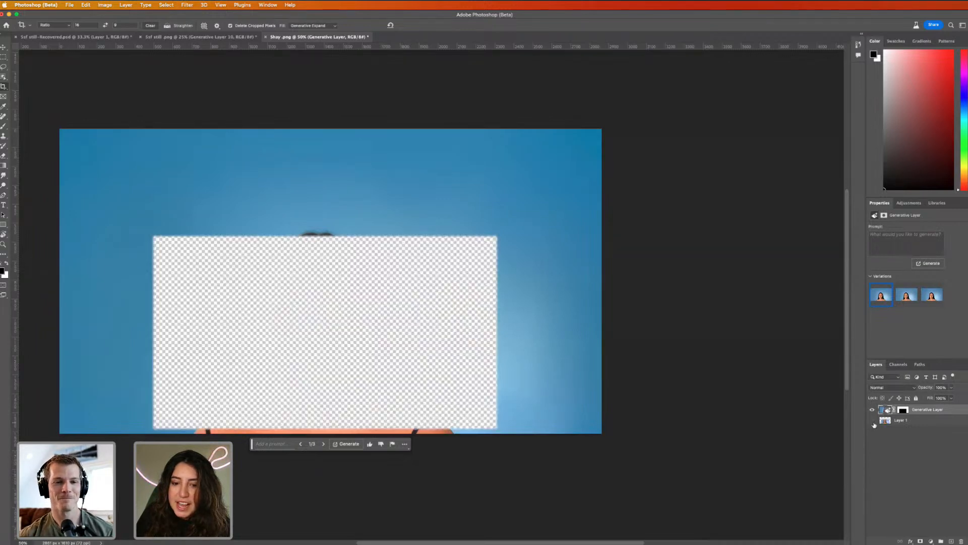
left_click(874, 423)
left_click(874, 423)
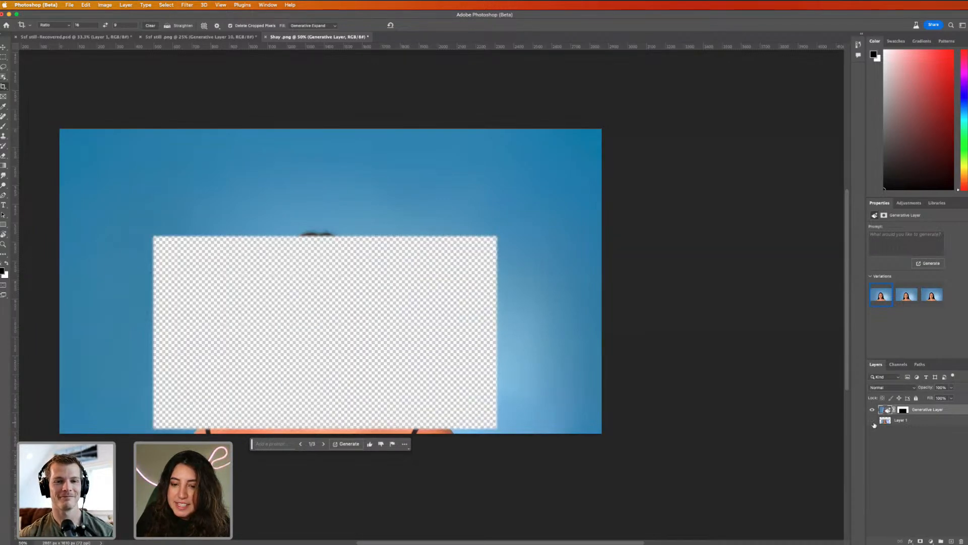
left_click(874, 423)
left_click(874, 423)
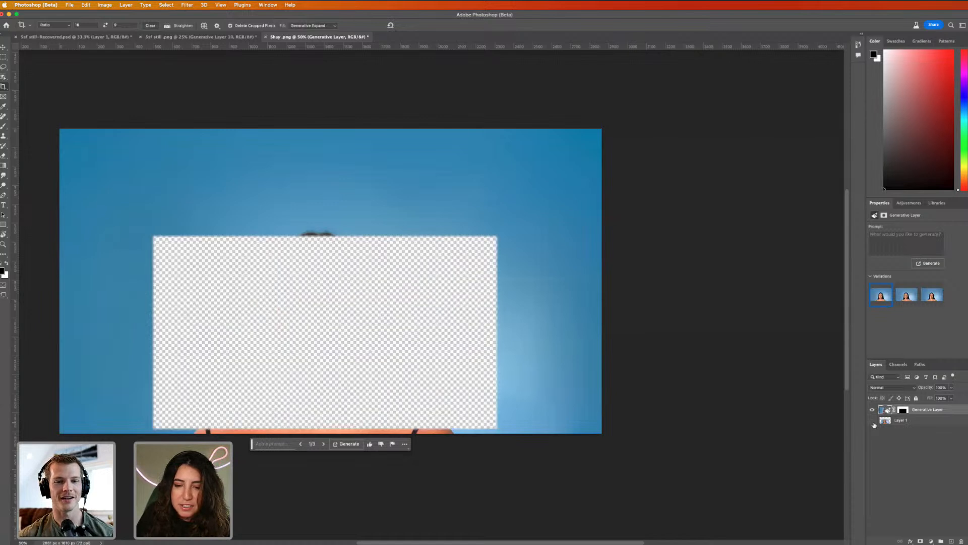
left_click(874, 423)
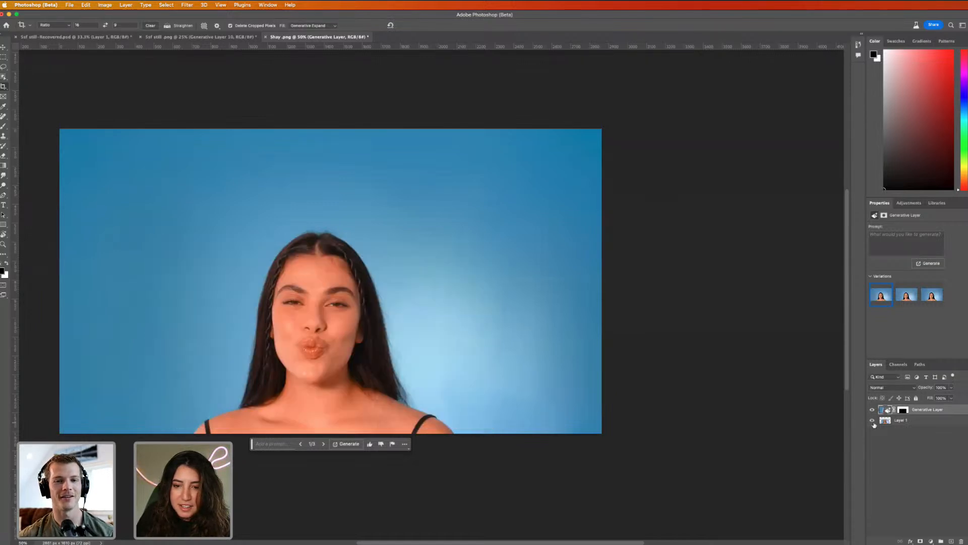
left_click(874, 423)
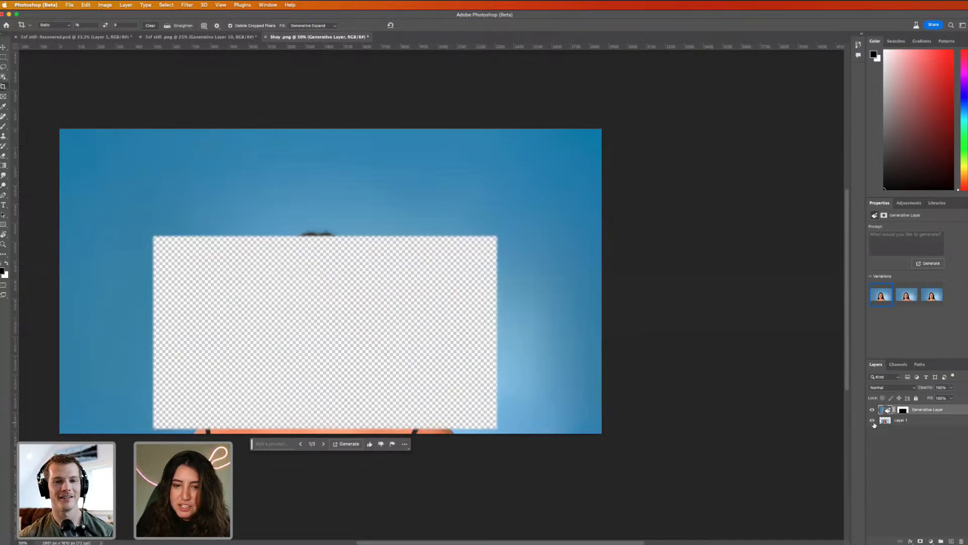
left_click(874, 422)
left_click(874, 422)
left_click(873, 409)
left_click(873, 410)
left_click(873, 423)
left_click(873, 423)
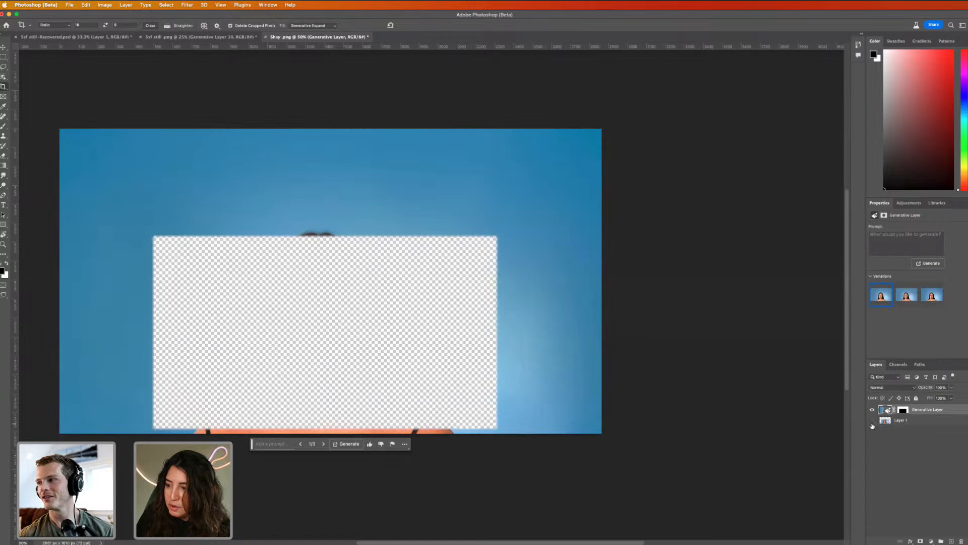
key("super+z")
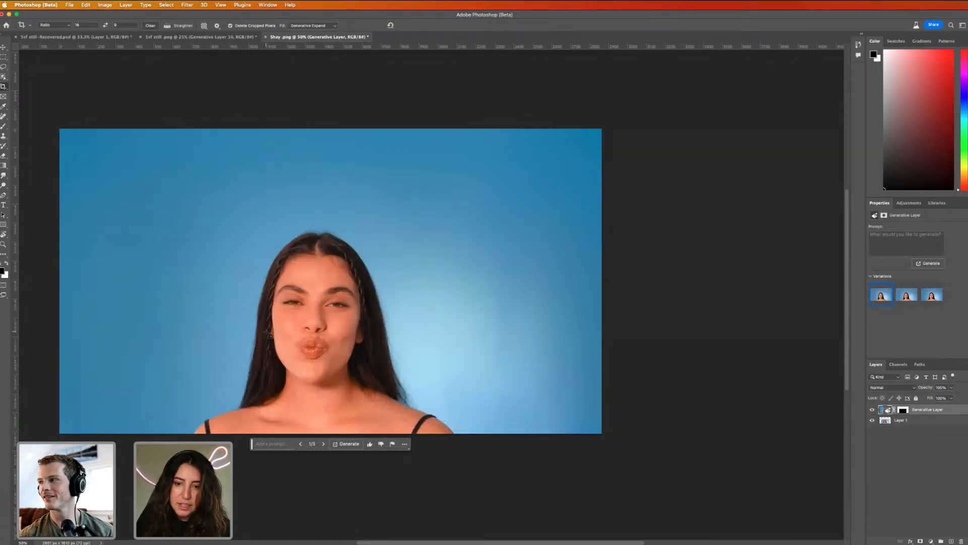
Undo the layer visibility changes and the generated background, back to the original still alone on the enlarged canvas.
key("super+z")
key("super+z")
key("super+z")
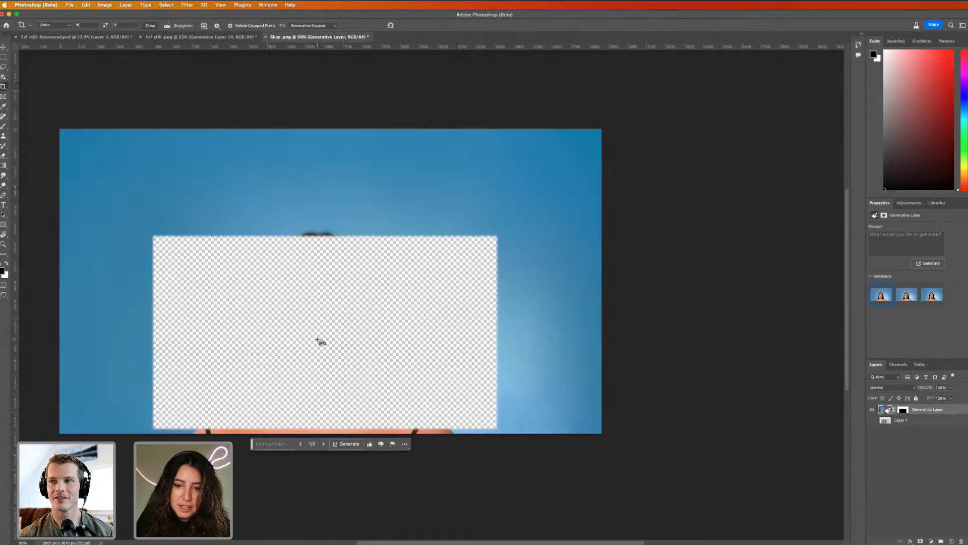
key("super+z")
key("super+z")
key("super+z")
key("super+z")
key("super+z")
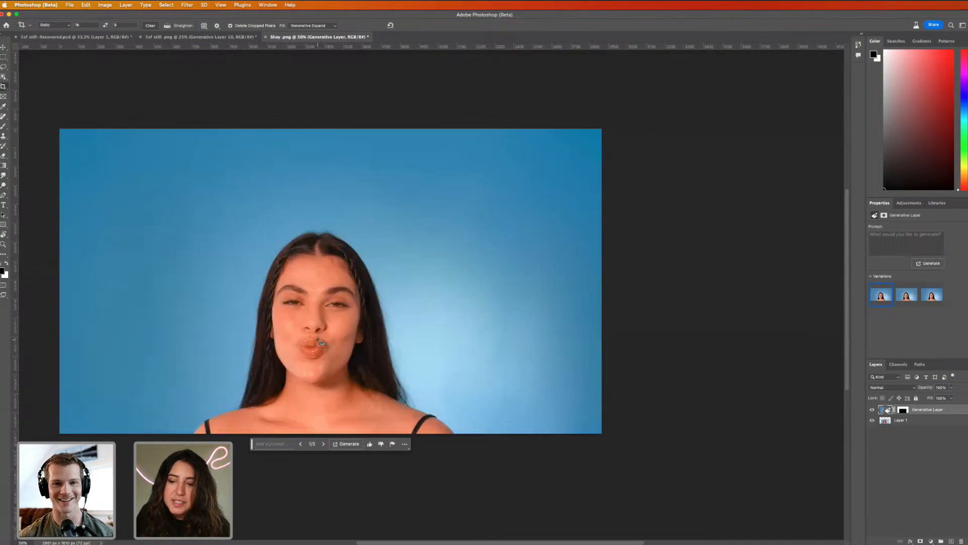
key("super+z")
key("super+z")
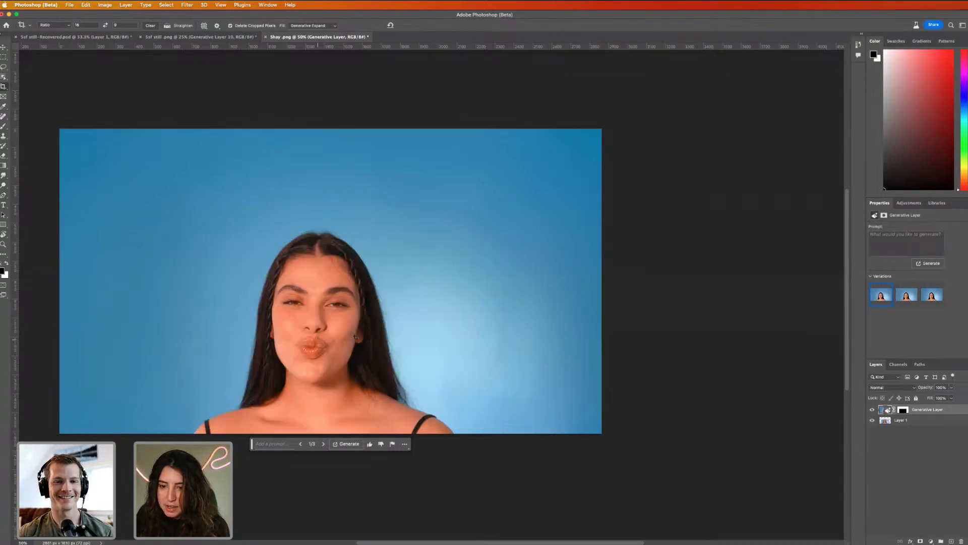
key("super+z")
key("super+z")
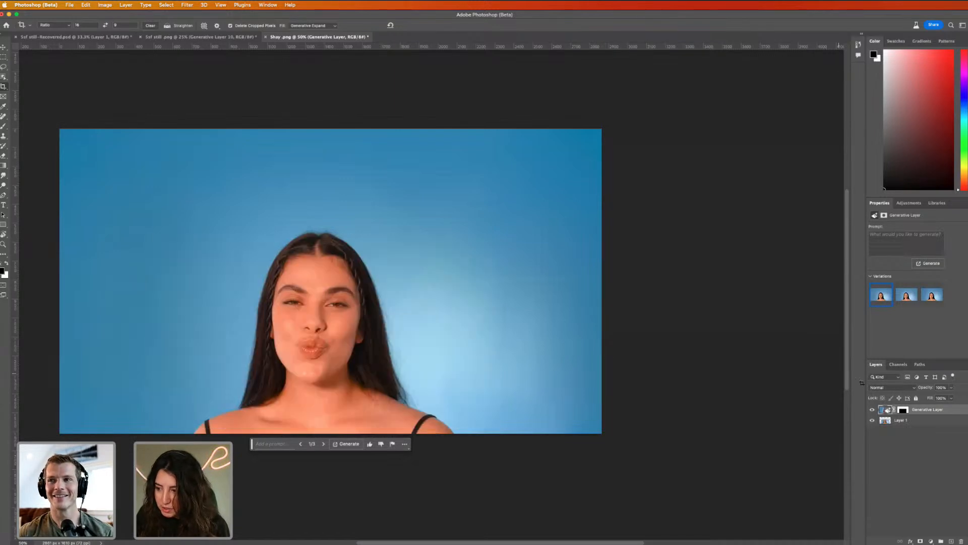
key("super+z")
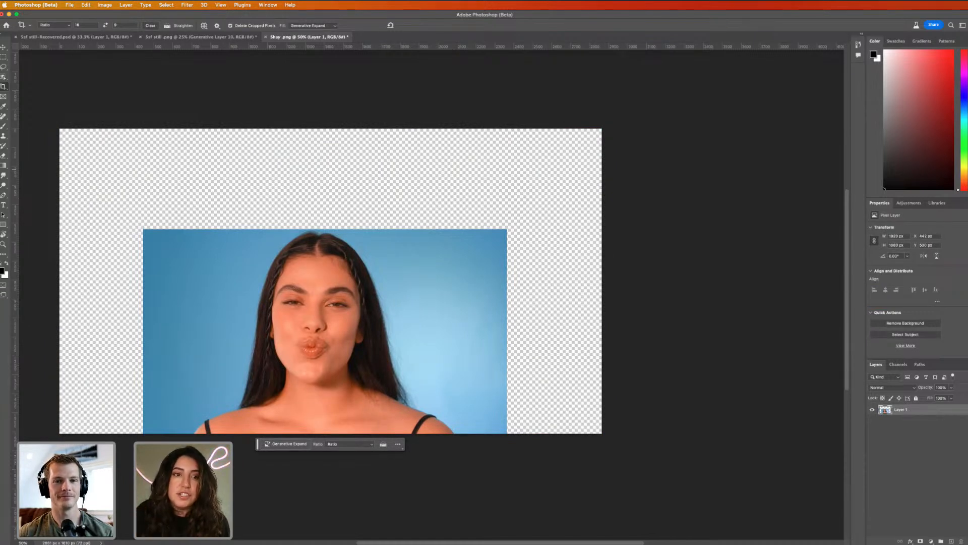
Select a rectangle slightly inside the still's edges with the Rectangular Marquee tool and invert the selection.
key("w")
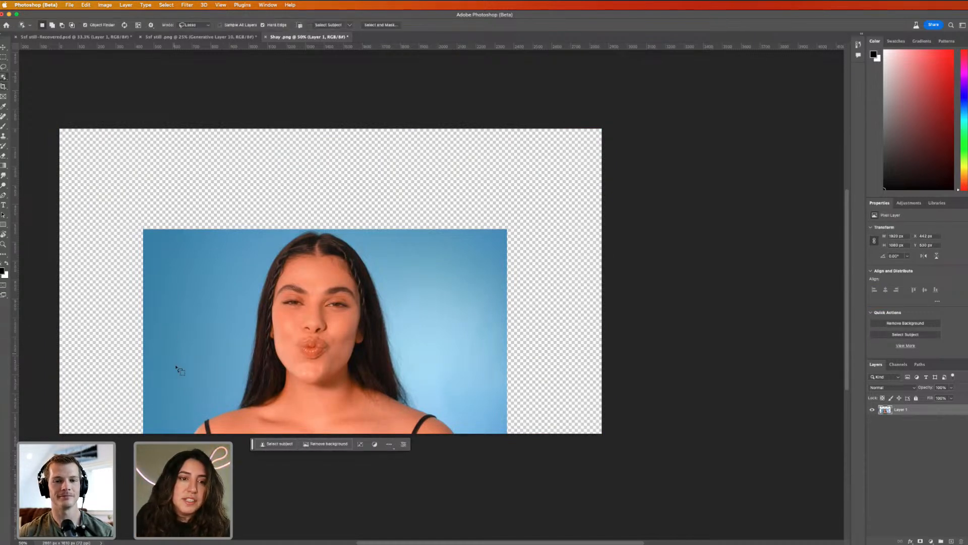
mouse_move(149, 435)
left_mouse_down()
mouse_move(142, 317)
mouse_move(156, 252)
mouse_move(178, 233)
left_mouse_up()
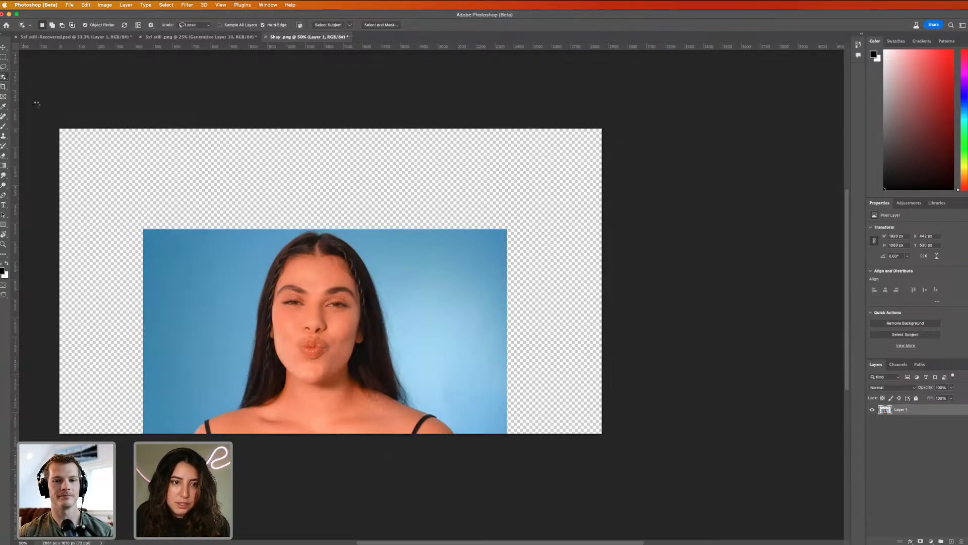
left_click(5, 59)
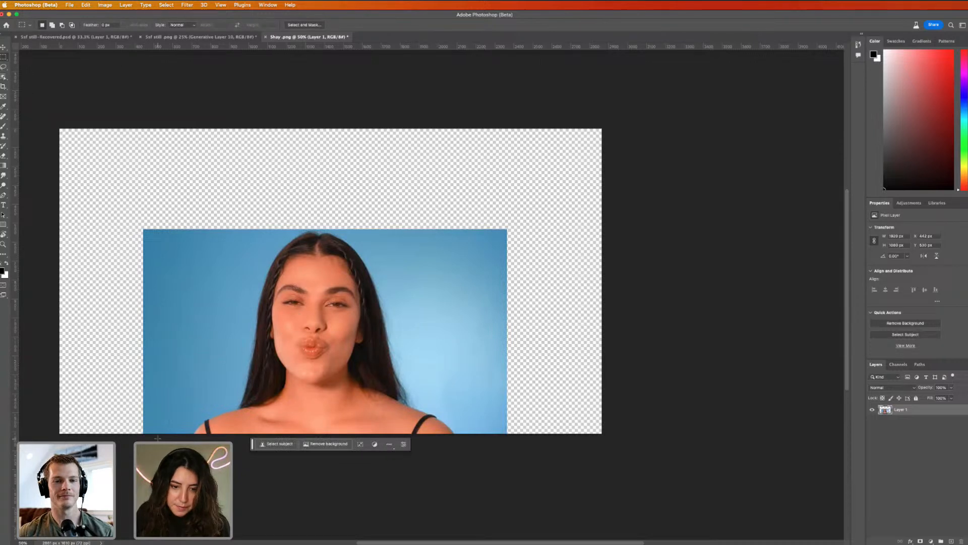
left_click_drag(147, 434, 507, 233)
right_click(391, 280)
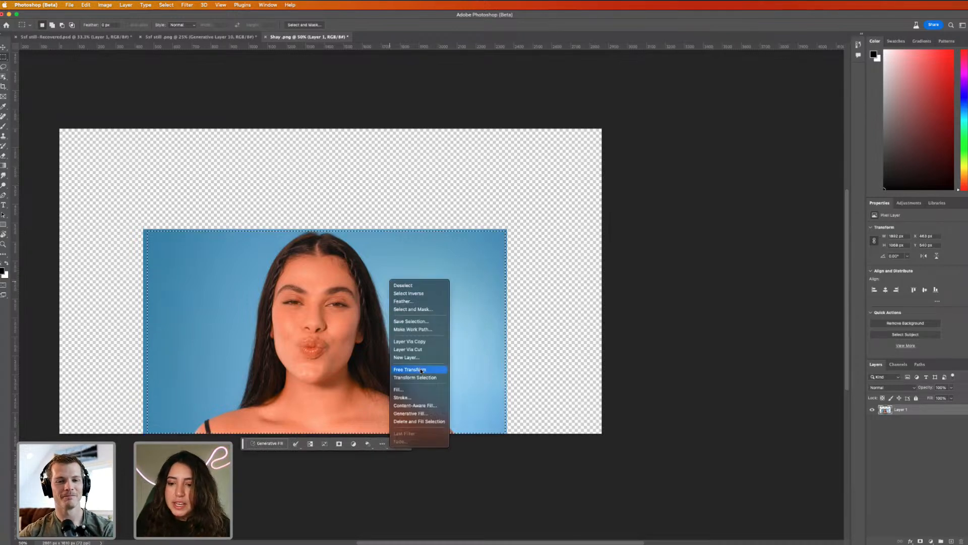
left_click(422, 292)
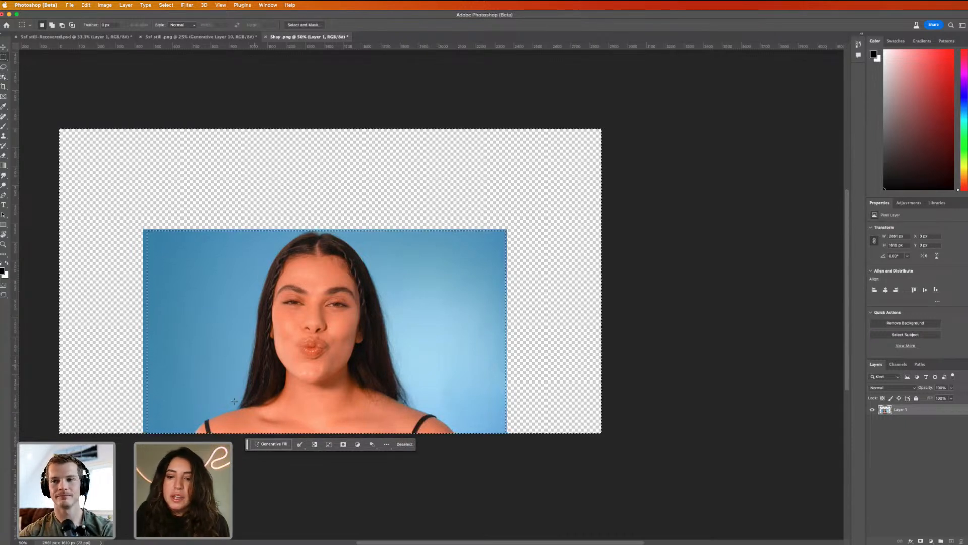
Fill the inverted selection with Generative Fill without a prompt, and toggle Layer 1's visibility to check the opening.
left_click(270, 444)
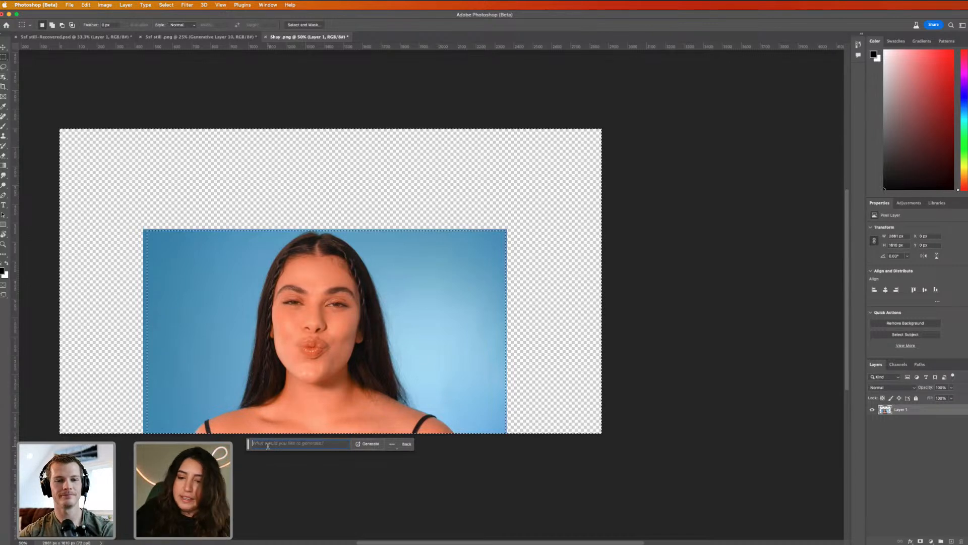
left_click(369, 444)
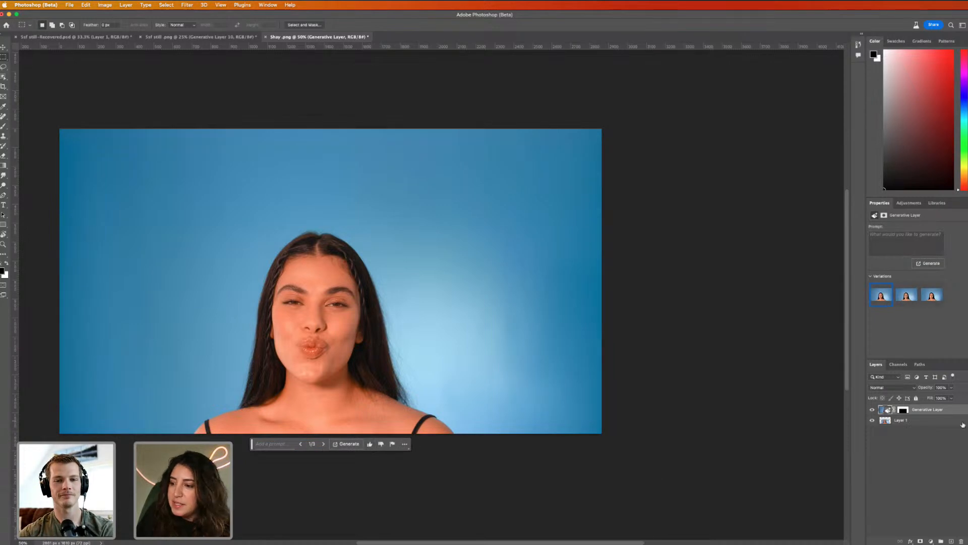
left_click(872, 420)
left_click(872, 420)
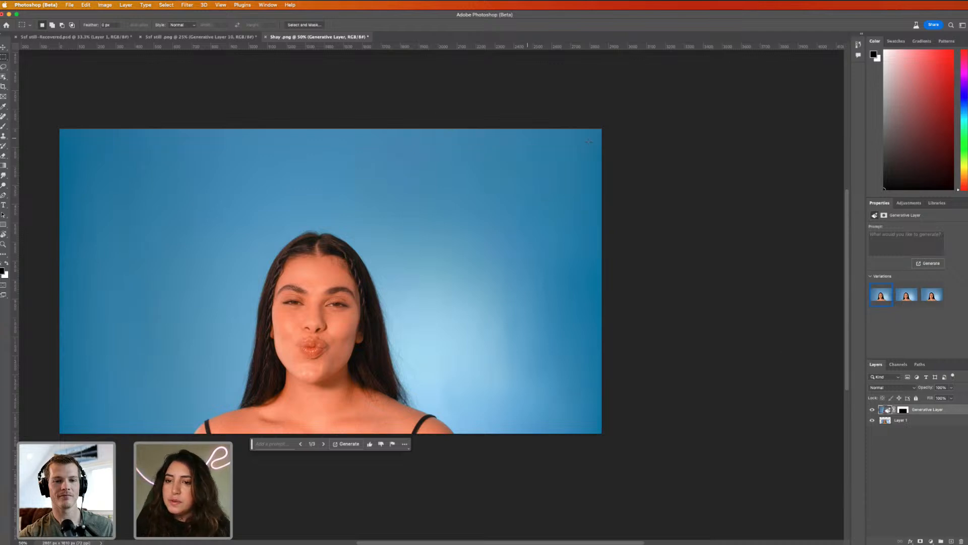
Lasso a wedge of background in the image's upper right, generate "soft fluffy clouds" there, and choose the third variation.
left_click_drag(613, 135, 420, 251)
left_click(420, 251)
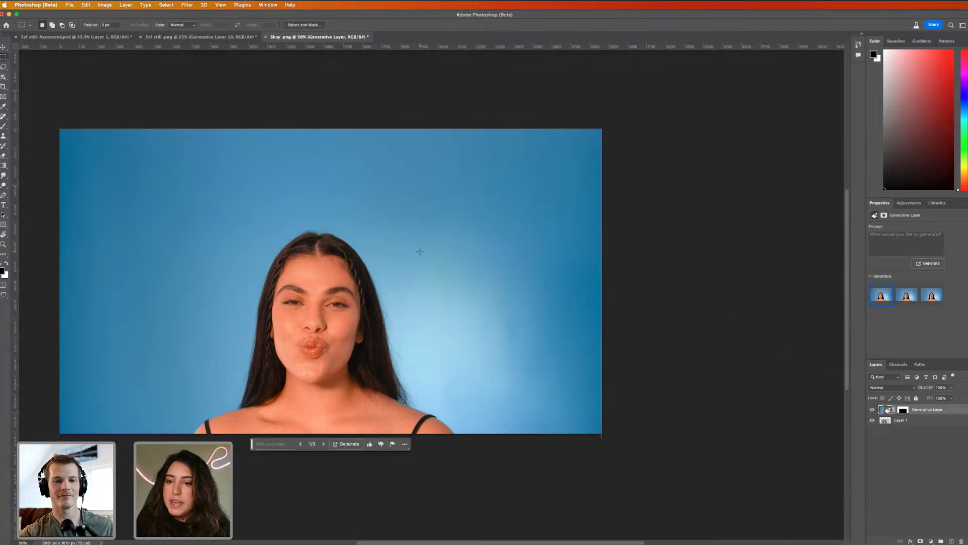
left_click(3, 67)
mouse_move(605, 124)
left_mouse_down()
mouse_move(340, 164)
mouse_move(323, 184)
mouse_move(425, 225)
mouse_move(504, 242)
mouse_move(661, 247)
left_mouse_up()
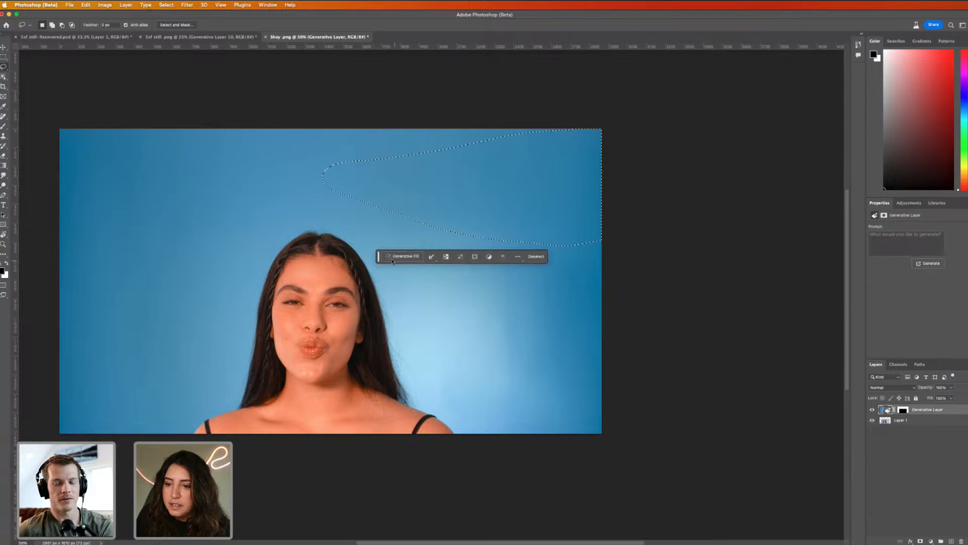
left_click(396, 258)
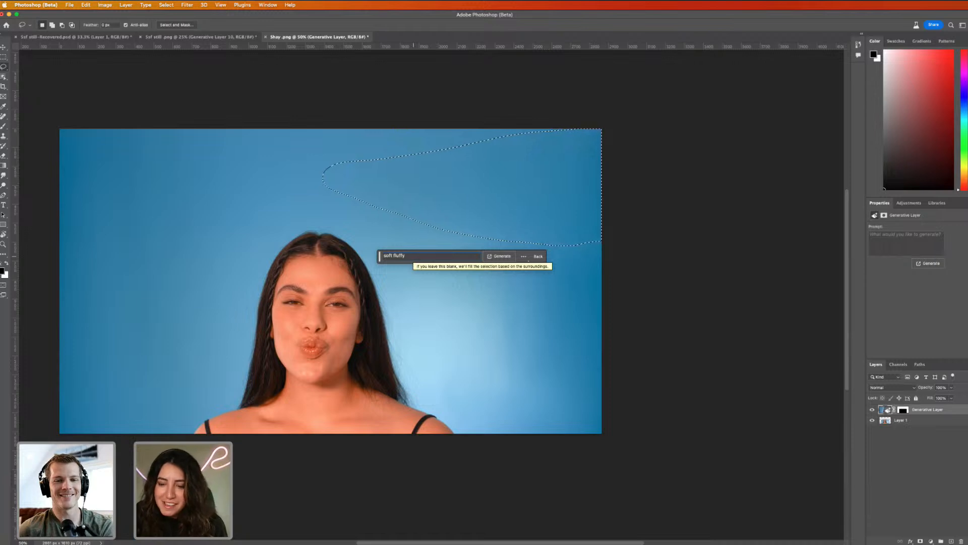
type("cl")
key("Return")
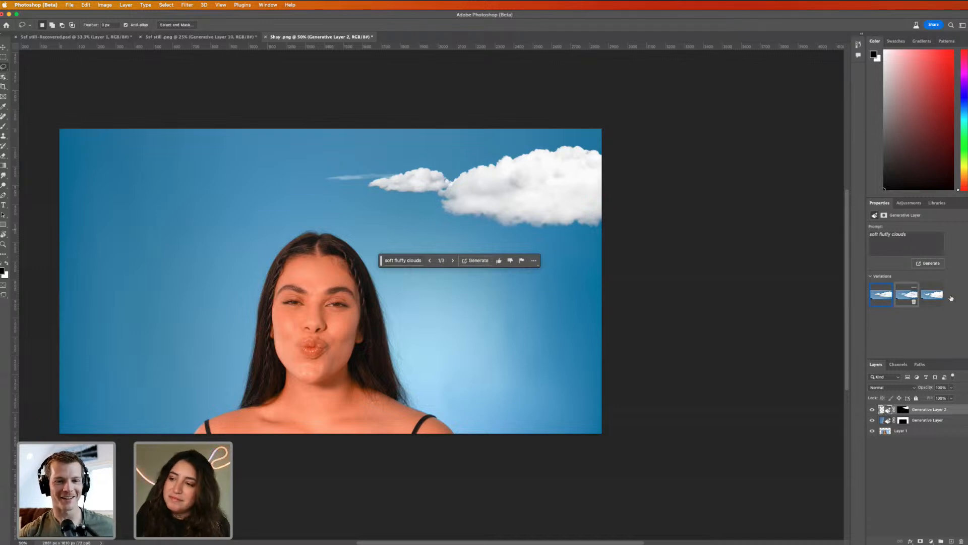
left_click(933, 296)
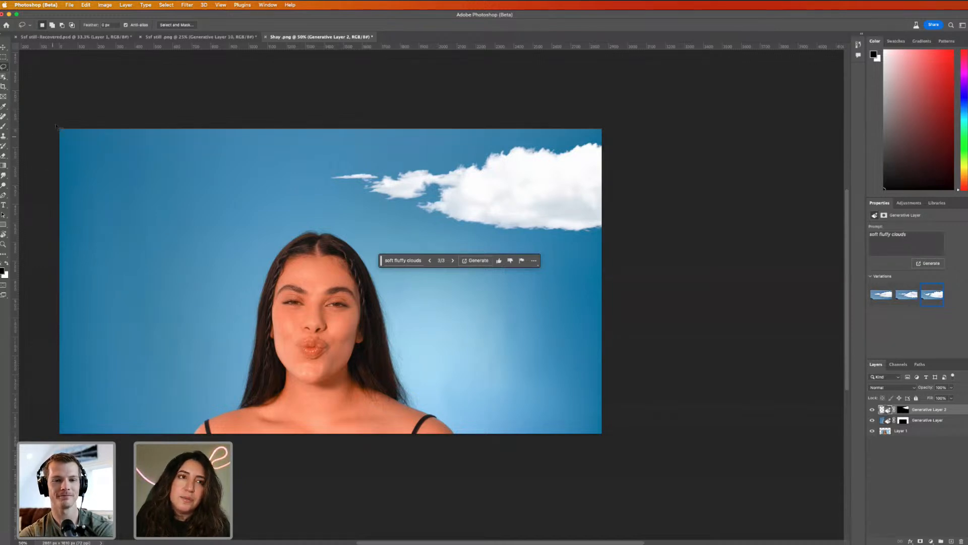
Lasso a round area in the image's upper left, generate "moon" there, and compare the variations, ending on the first.
mouse_move(182, 149)
left_mouse_down()
mouse_move(102, 154)
mouse_move(84, 208)
mouse_move(146, 255)
mouse_move(209, 219)
mouse_move(181, 149)
left_mouse_up()
left_click(90, 264)
type("moon")
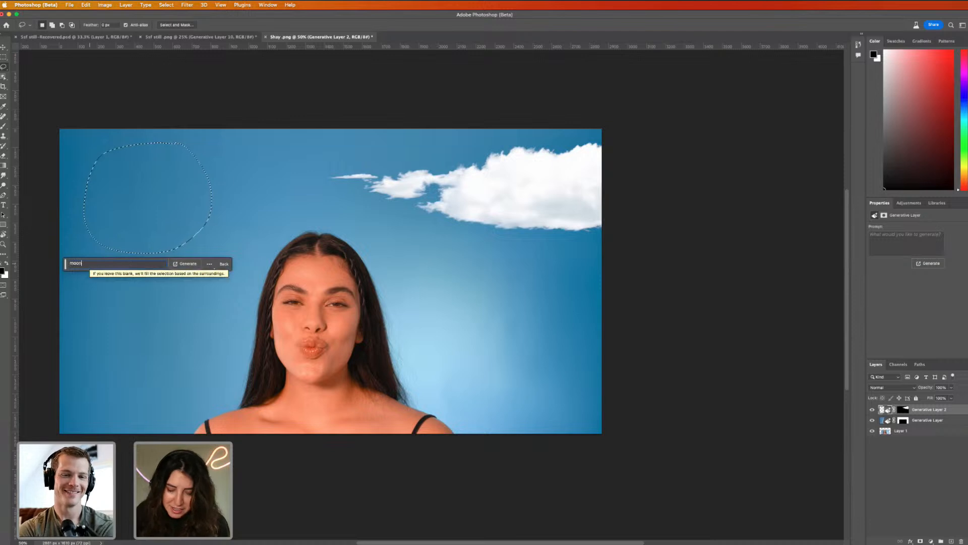
key("Return")
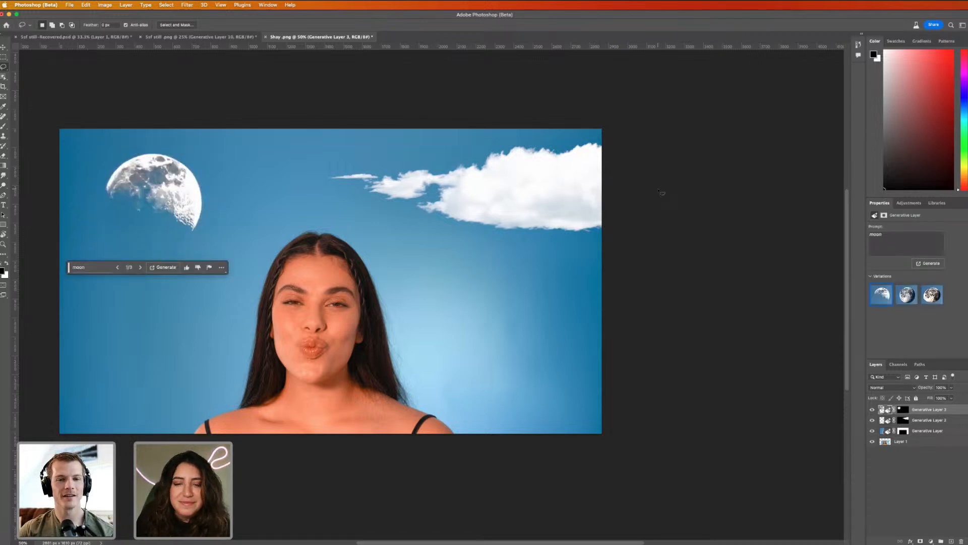
left_click(907, 294)
left_click(932, 295)
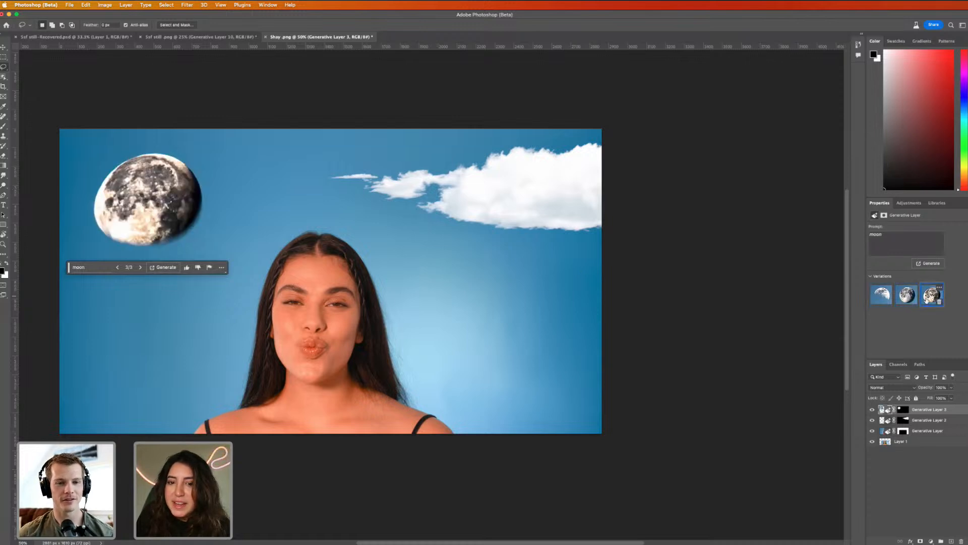
left_click(884, 298)
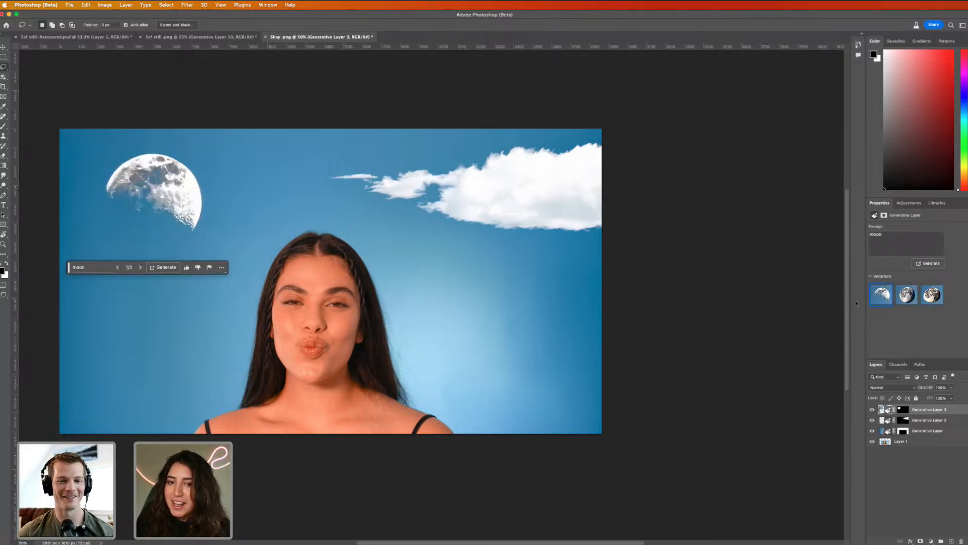
Change the moon layer's prompt text to "daylight moon".
left_click(83, 268)
key("BackSpace")
key("BackSpace")
key("BackSpace")
key("BackSpace")
type("daly")
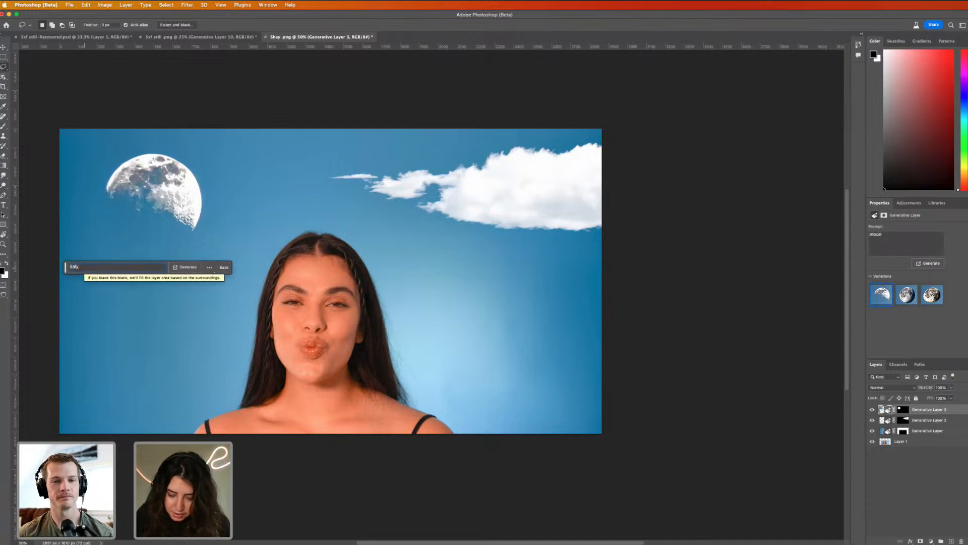
type("light moon")
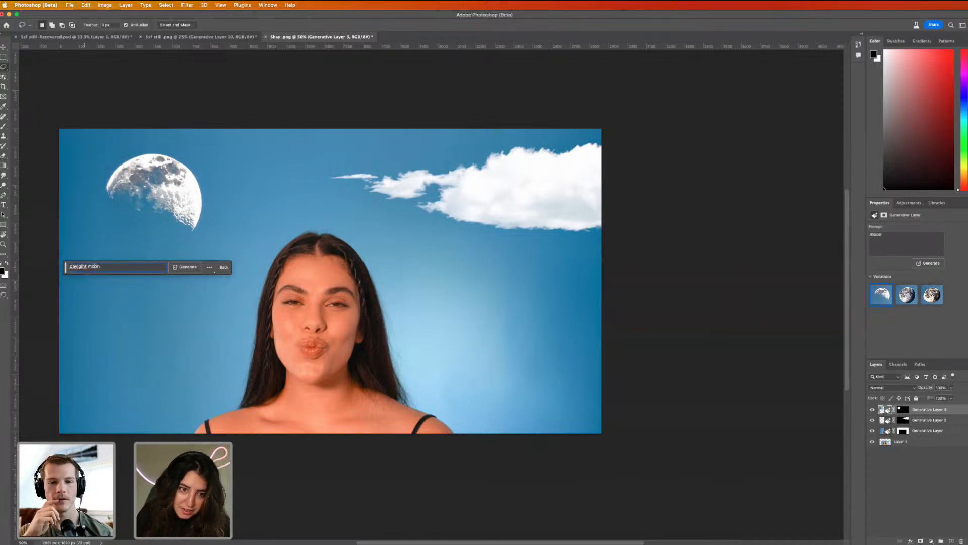
key("BackSpace")
key("BackSpace")
key("BackSpace")
key("BackSpace")
type("ight")
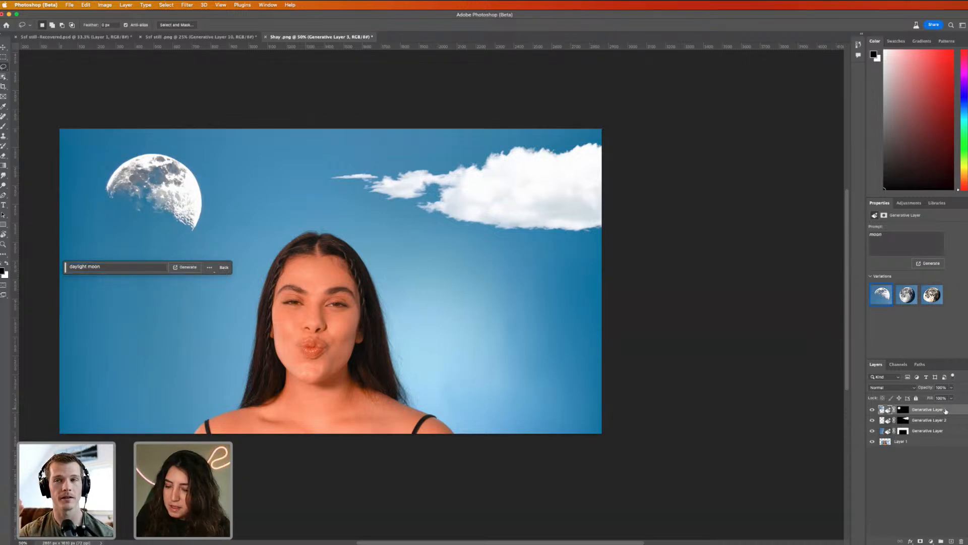
Delete the generated moon and clouds layers.
key("Delete")
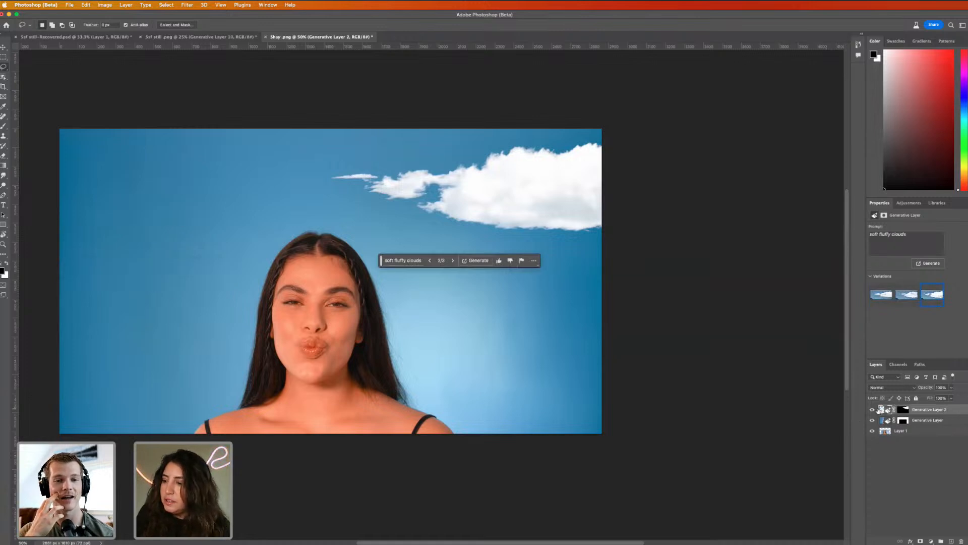
left_click(872, 410)
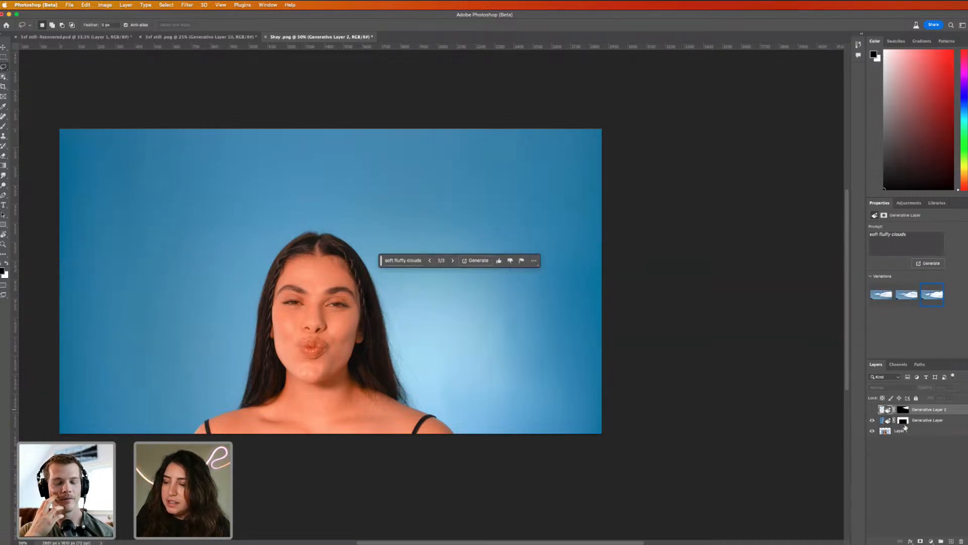
key("Delete")
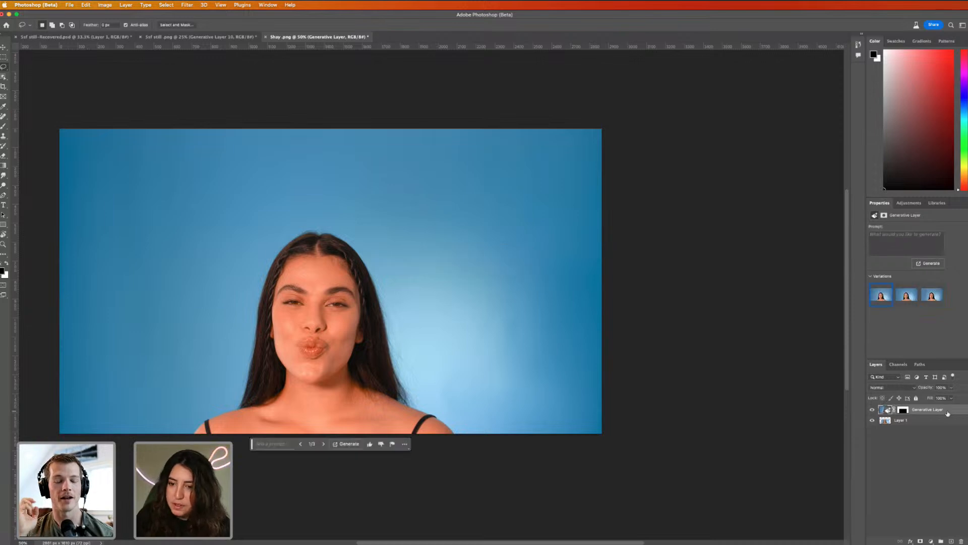
Toggle Layer 1's visibility off and on to examine the rectangular opening left in the generated background.
left_click_drag(474, 452, 465, 427)
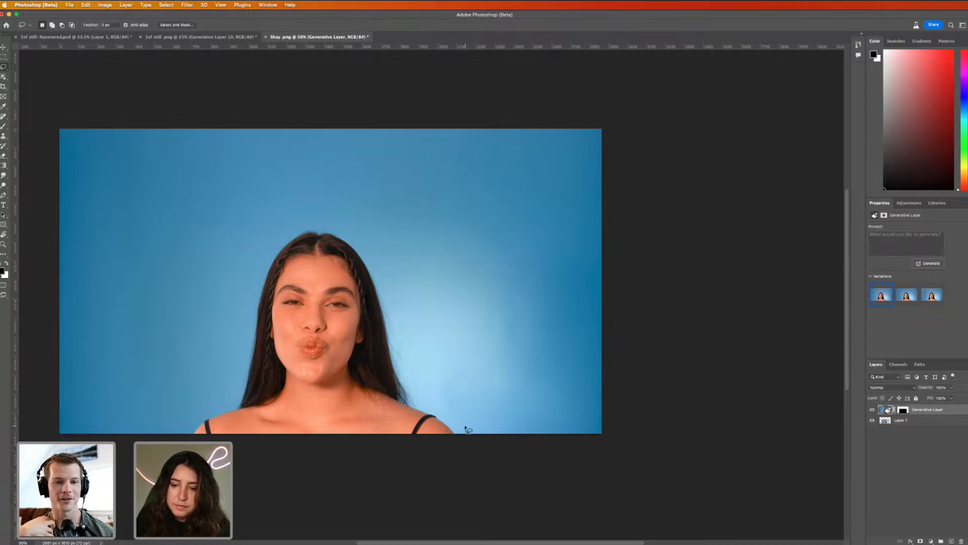
left_click(931, 419)
left_click(873, 420)
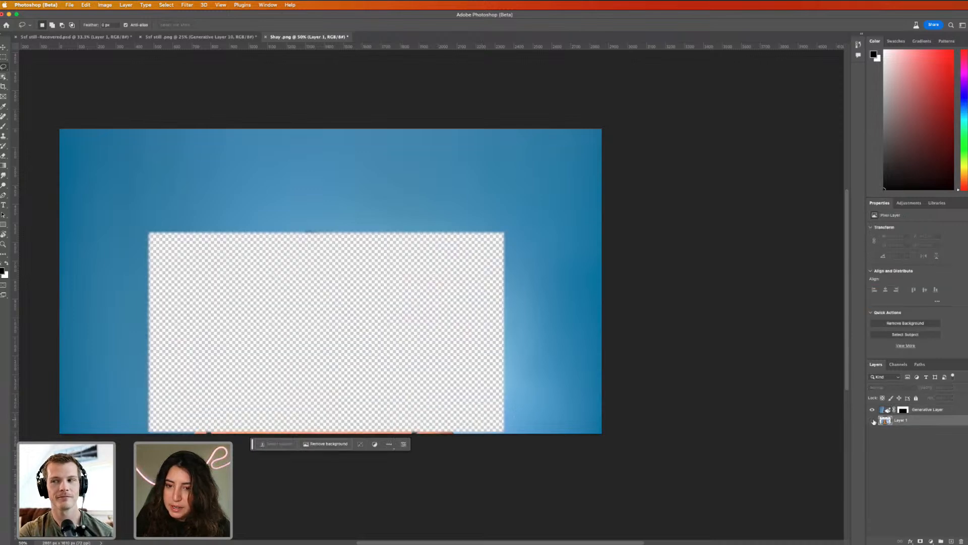
left_click(873, 421)
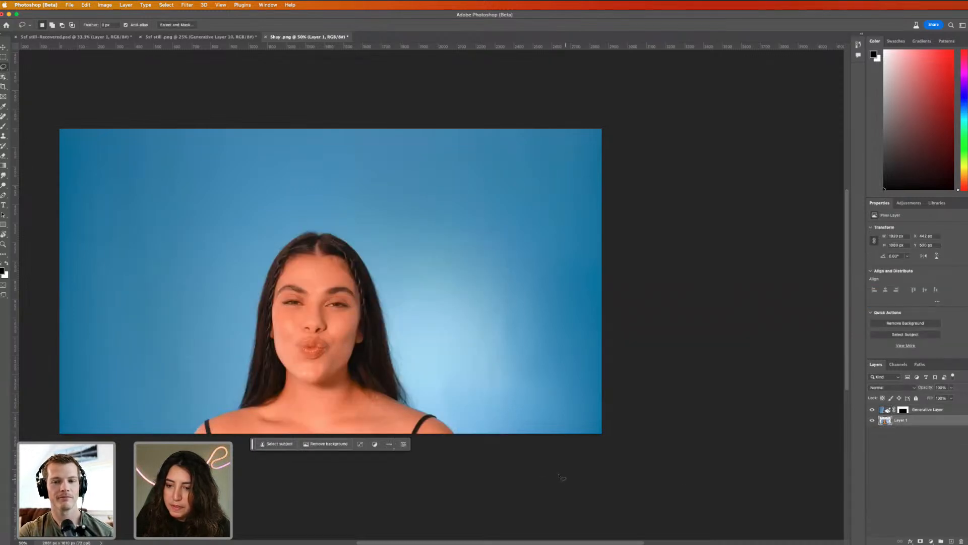
mouse_move(517, 447)
left_mouse_down()
mouse_move(500, 364)
mouse_move(456, 240)
mouse_move(405, 212)
mouse_move(305, 196)
mouse_move(195, 241)
mouse_move(152, 433)
left_mouse_up()
left_click_drag(266, 496, 523, 478)
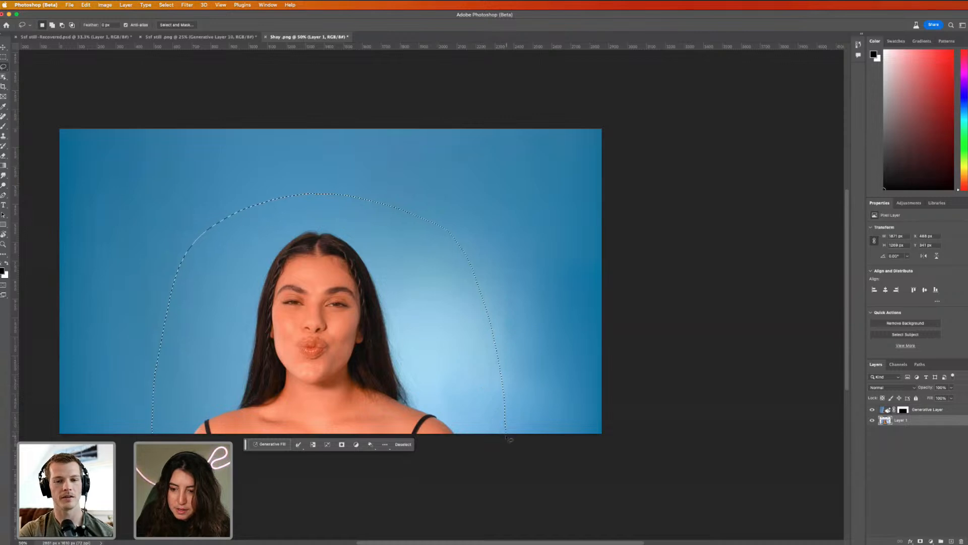
key("super+d")
Lasso around the woman, invert the selection to cover the background, and try a generative fill with an empty prompt.
mouse_move(509, 437)
left_mouse_down()
mouse_move(501, 341)
mouse_move(447, 250)
mouse_move(368, 218)
mouse_move(283, 235)
mouse_move(142, 434)
left_mouse_up()
right_click(341, 320)
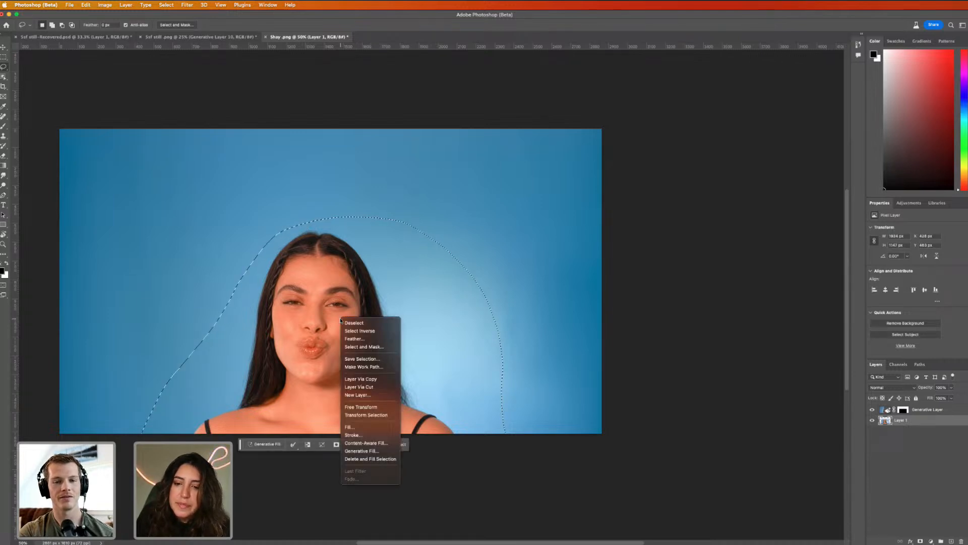
left_click(360, 331)
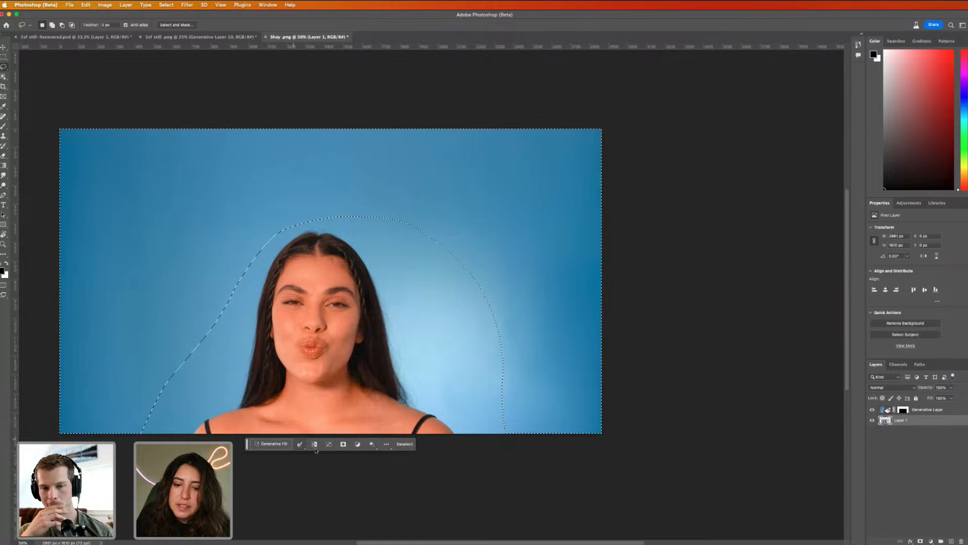
left_click(271, 444)
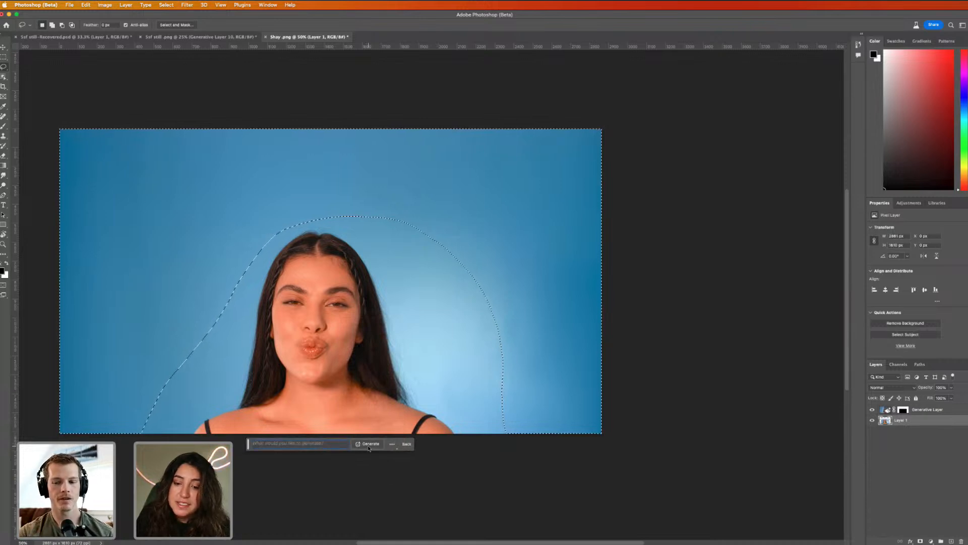
left_click(369, 444)
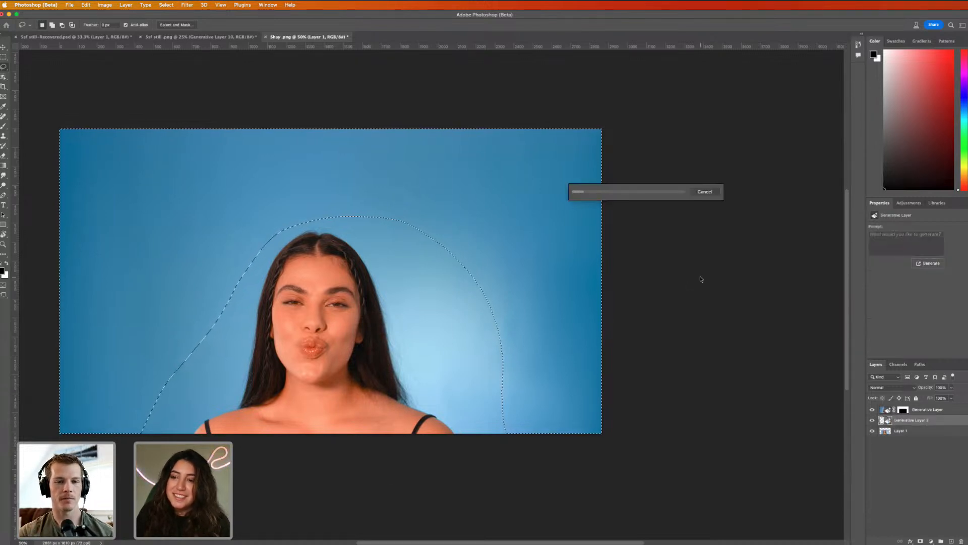
left_click(703, 193)
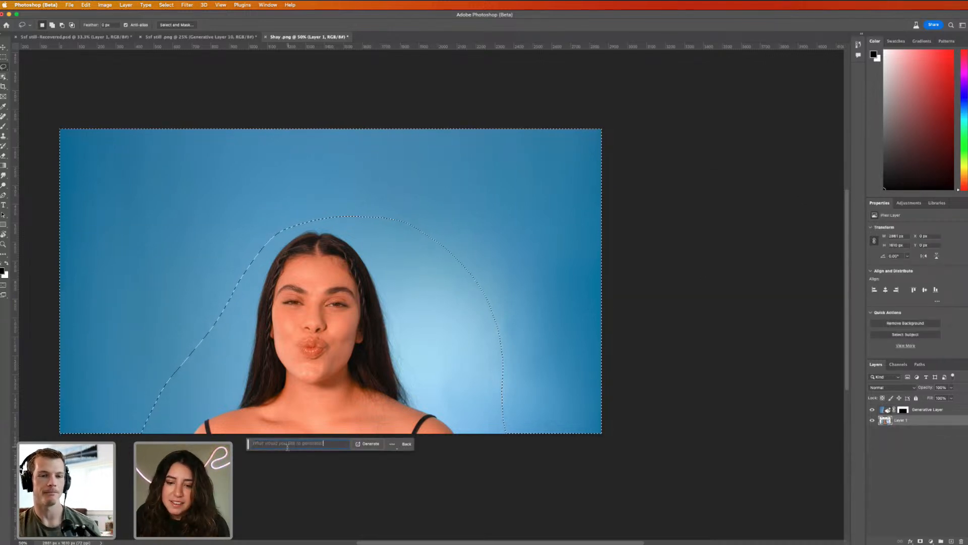
Generate "sunset" in the inverted selection above Layer 1, and undo that fill.
type("sunset")
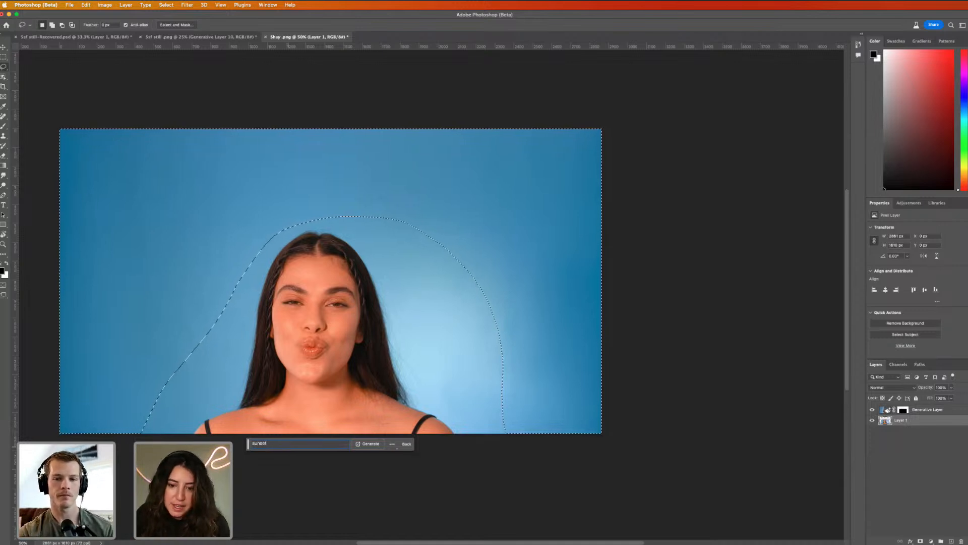
key("Return")
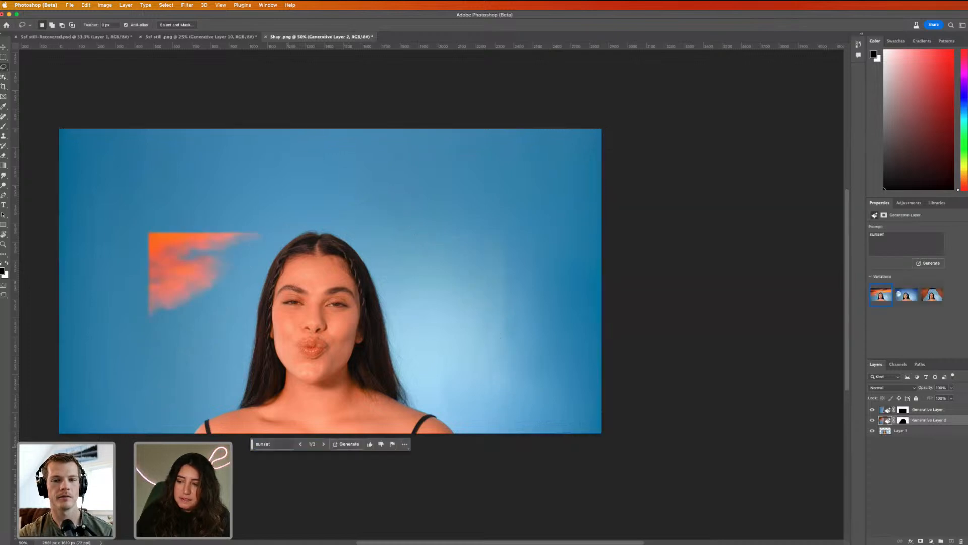
key("cmd+z")
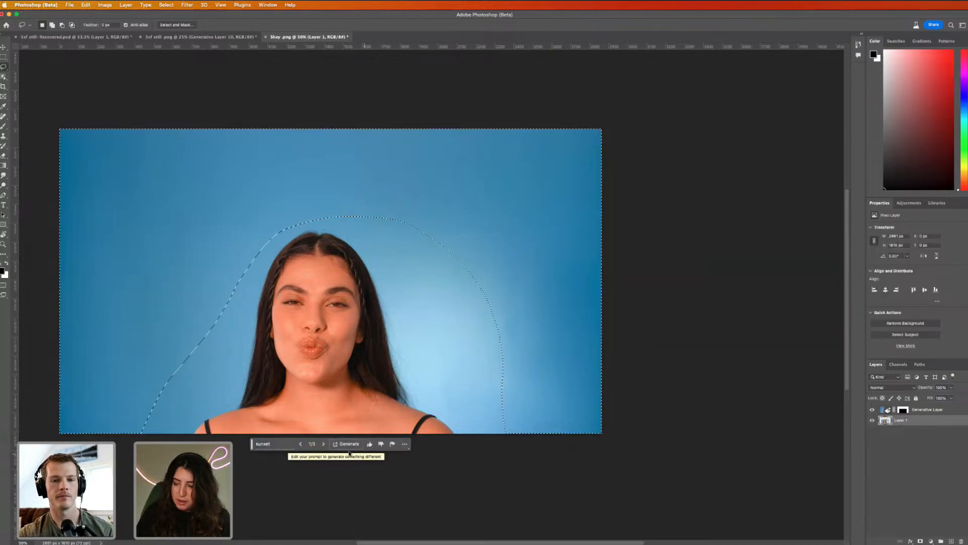
Try generating "sunset" in the same background selection with the top generative layer active, and clear the selection.
left_click(955, 410)
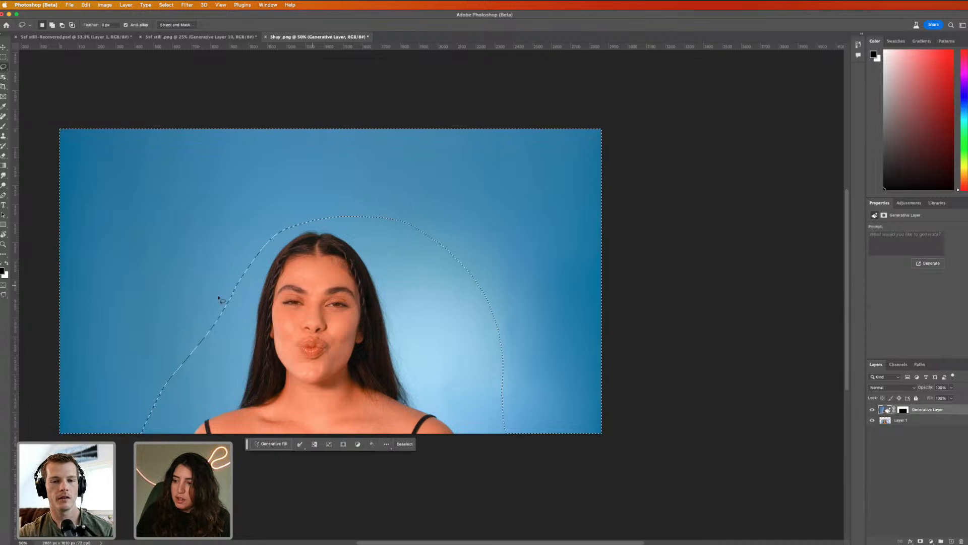
right_click(232, 182)
key("Escape")
left_click(894, 239)
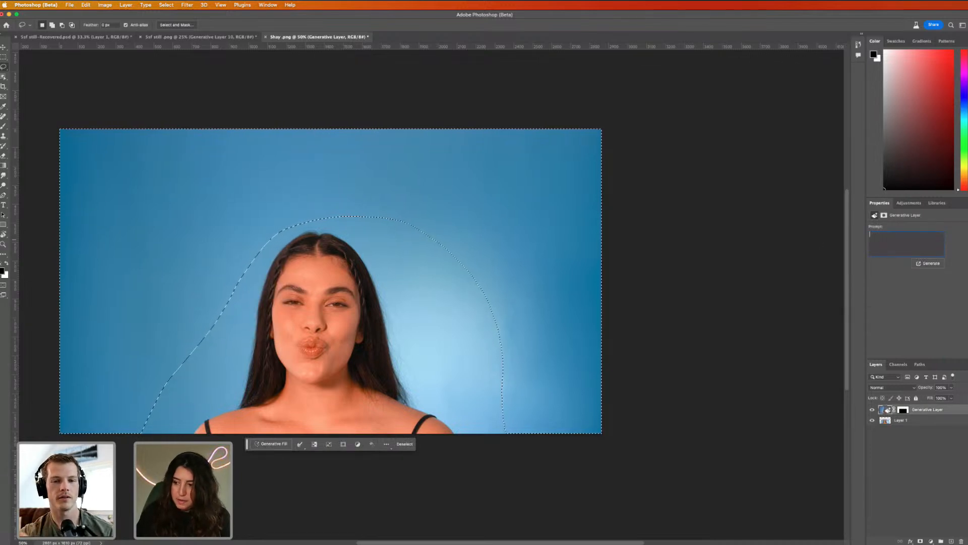
left_click(273, 444)
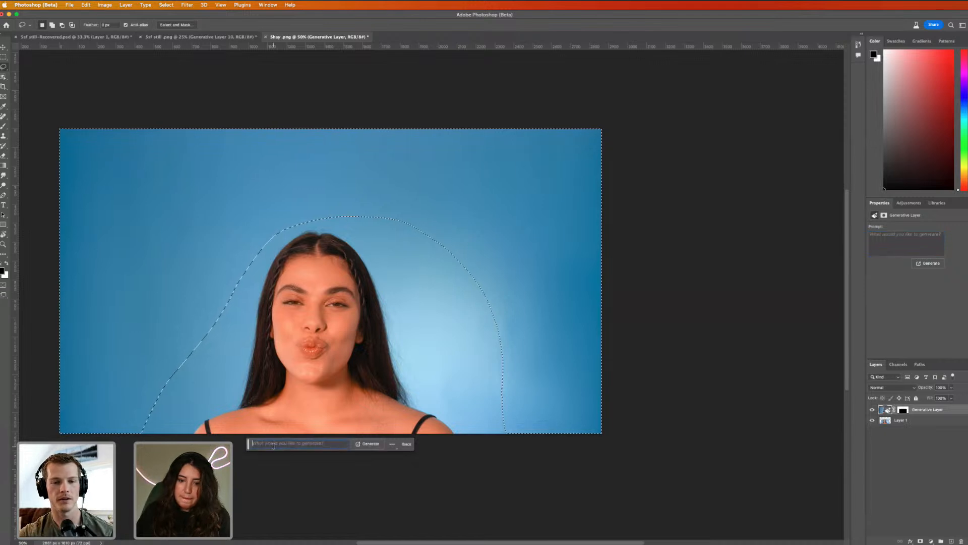
type("sunset")
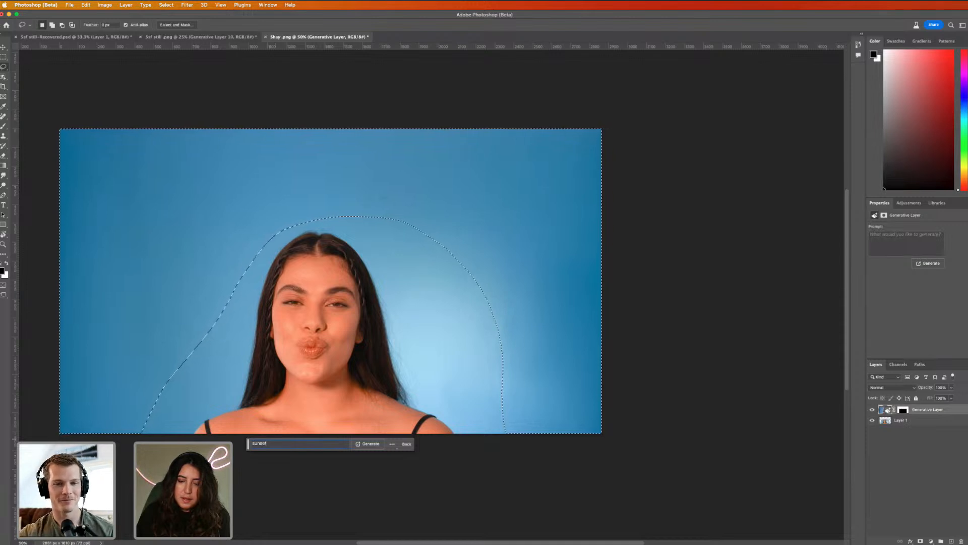
left_click(372, 443)
left_click(405, 444)
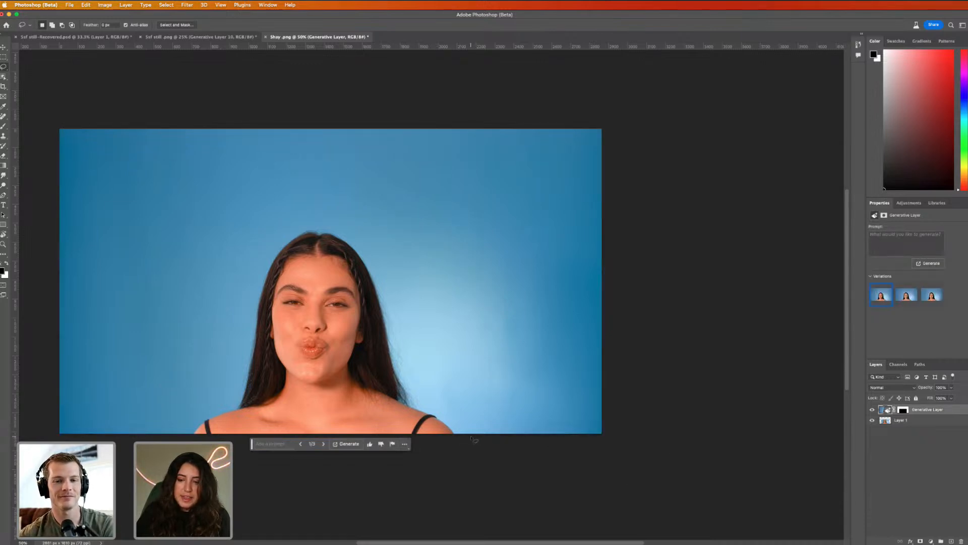
Lasso more closely around the woman, invert the selection, and generate "sunset" in the background.
mouse_move(466, 435)
left_mouse_down()
mouse_move(386, 249)
mouse_move(351, 233)
mouse_move(296, 234)
mouse_move(264, 251)
mouse_move(224, 305)
mouse_move(198, 441)
mouse_move(471, 457)
left_mouse_up()
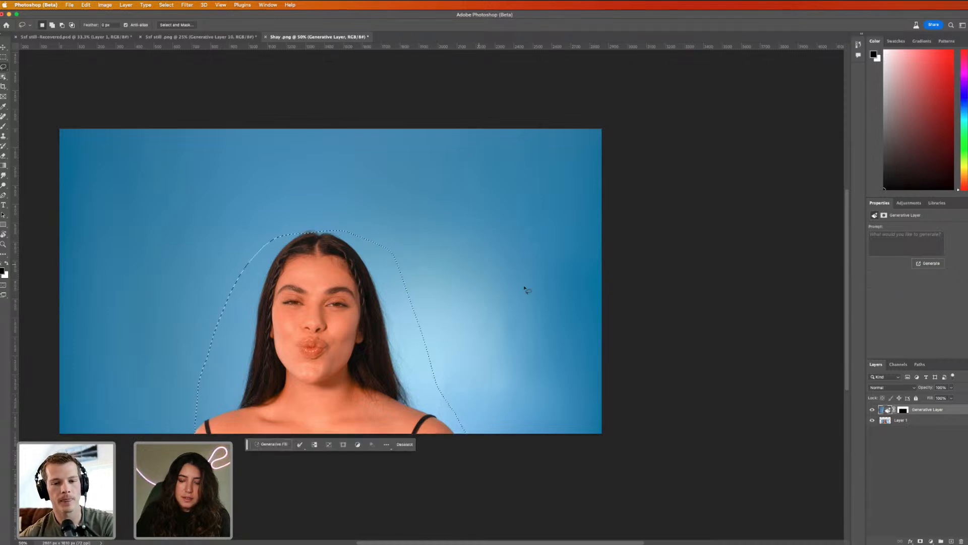
left_click(271, 444)
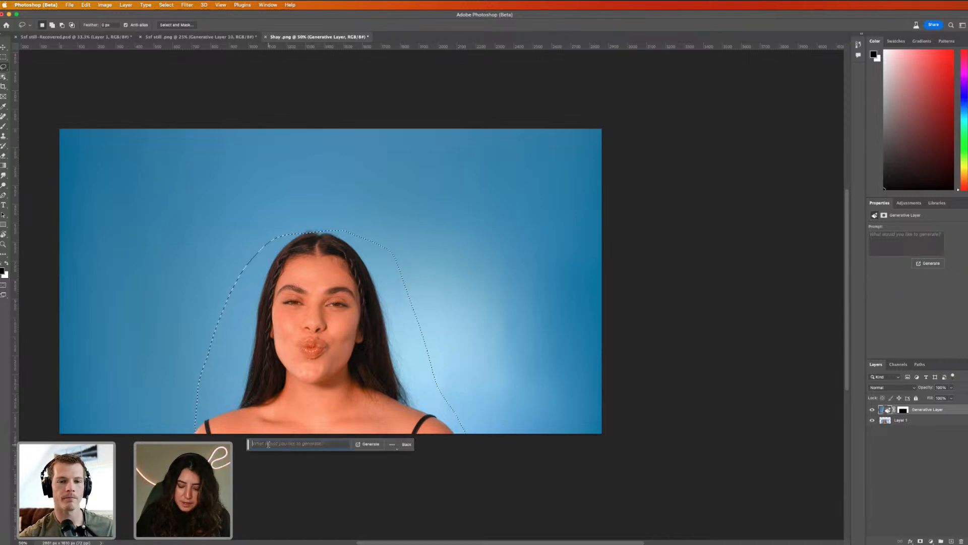
type("sunset")
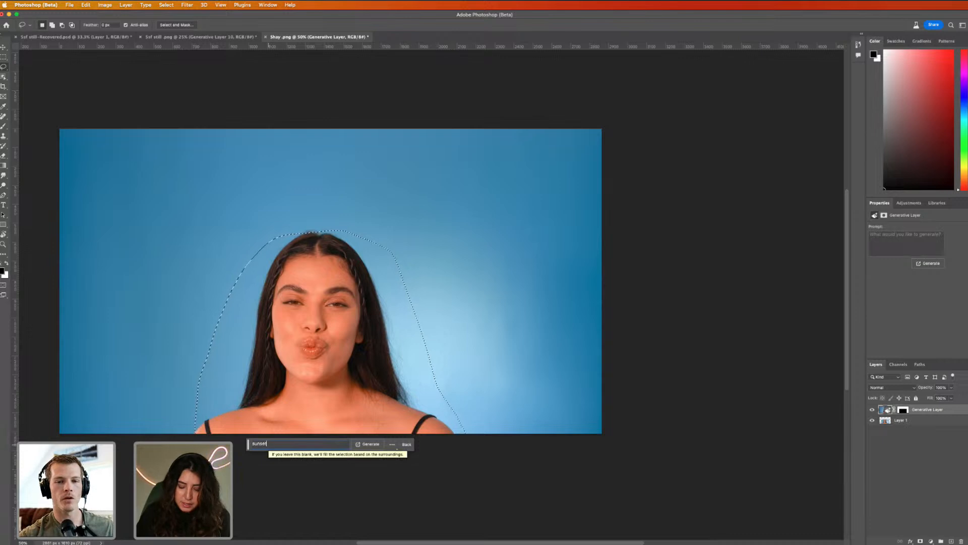
right_click(272, 364)
left_click(276, 375)
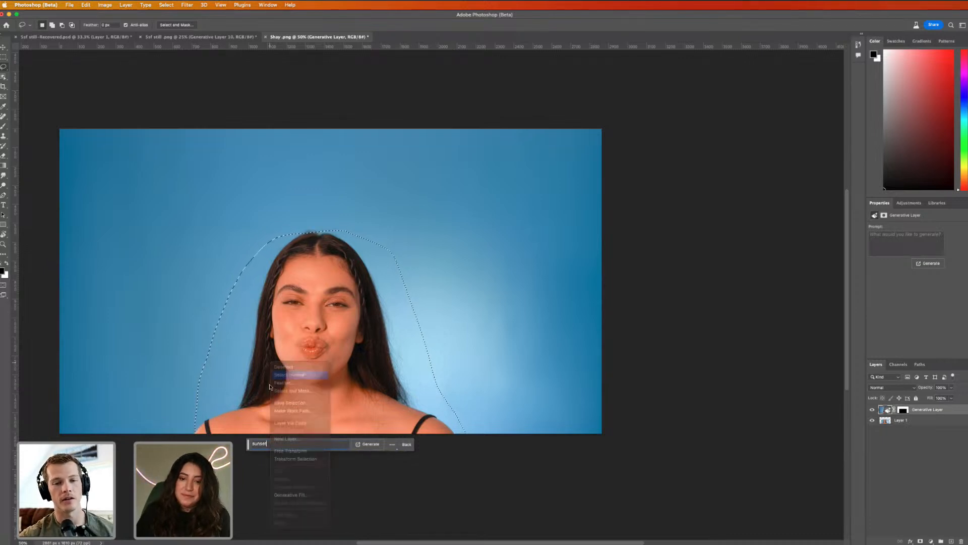
left_click(371, 445)
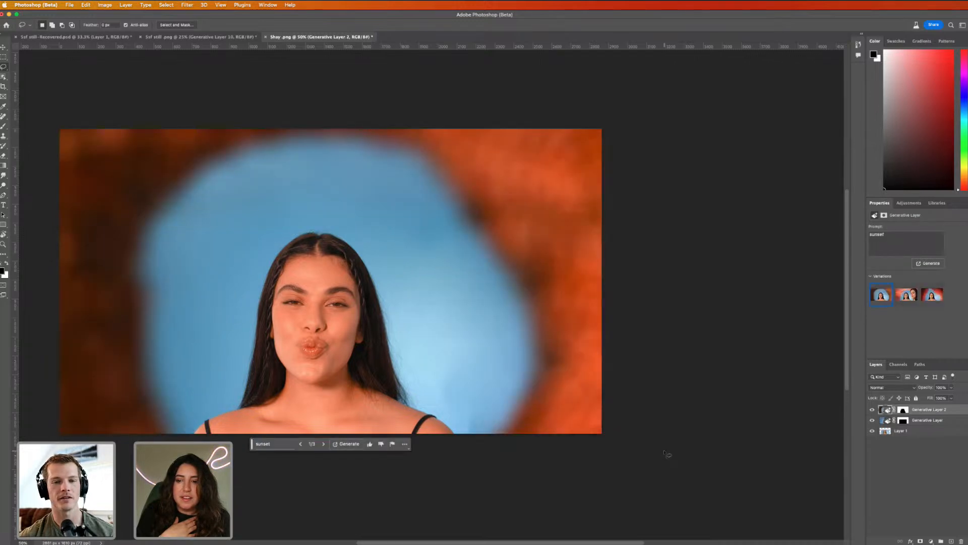
Compare the second and third sunset variations, and delete the generated sunset layer.
left_click(907, 297)
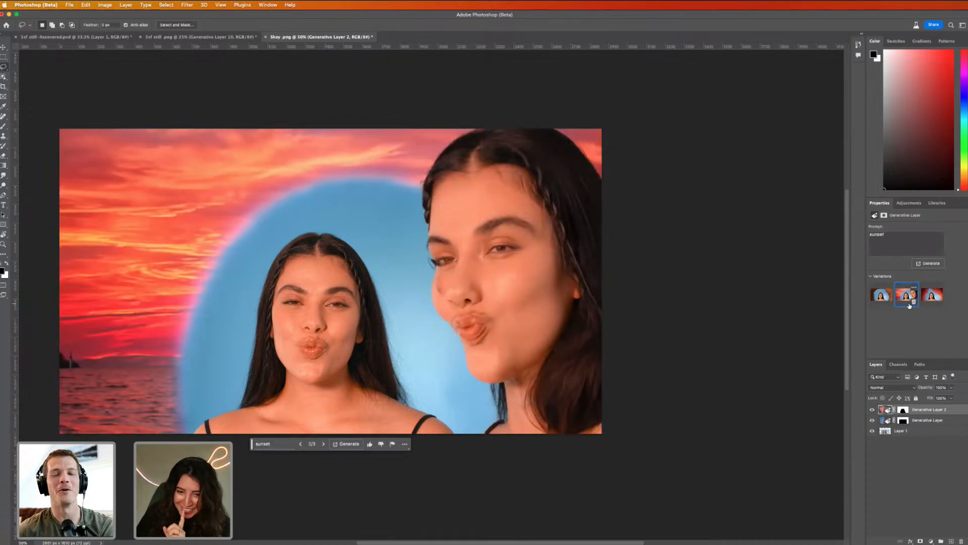
left_click(932, 303)
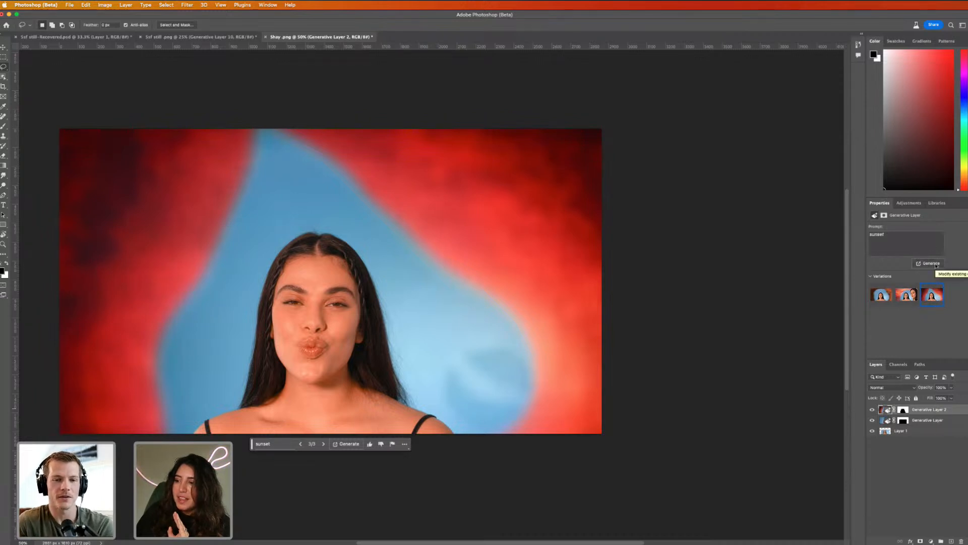
key("Delete")
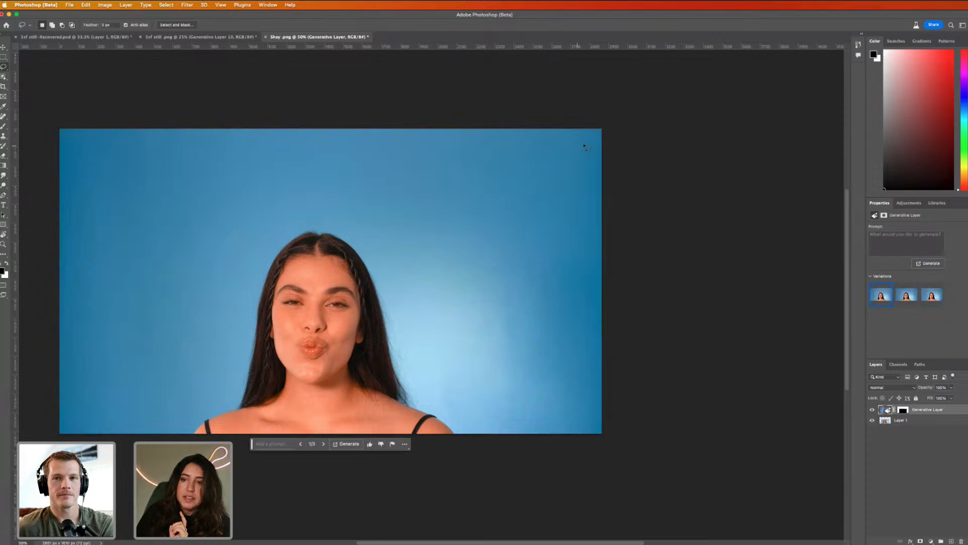
Lasso the blue background around the woman's head, inside the image edges, and generate "pink sunset clouds" there.
mouse_move(557, 154)
left_mouse_down()
mouse_move(81, 159)
mouse_move(67, 221)
mouse_move(71, 372)
mouse_move(96, 403)
mouse_move(182, 399)
mouse_move(213, 375)
mouse_move(243, 274)
mouse_move(276, 227)
mouse_move(336, 199)
mouse_move(394, 241)
mouse_move(438, 389)
mouse_move(514, 399)
mouse_move(562, 349)
mouse_move(586, 221)
mouse_move(553, 152)
left_mouse_up()
left_click(269, 419)
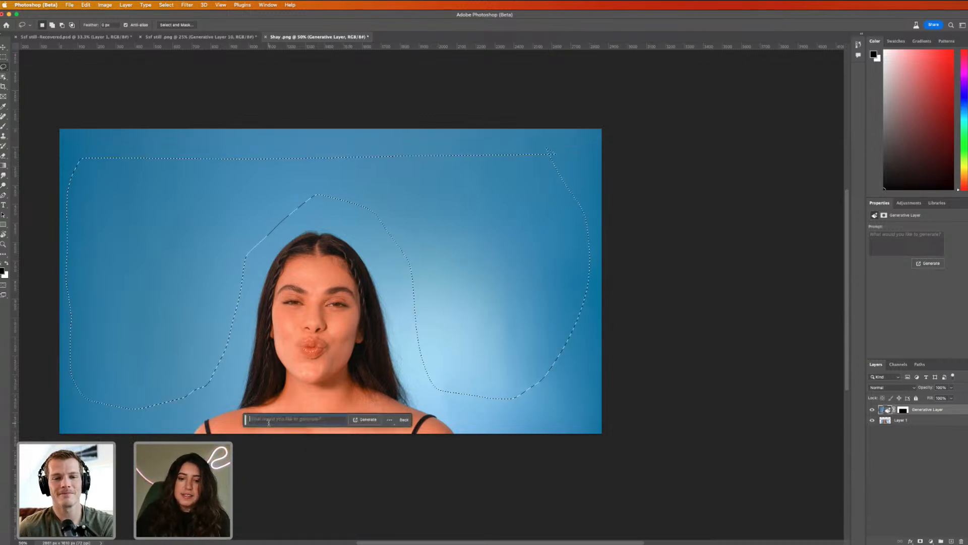
type("plnk ")
type("sunset like")
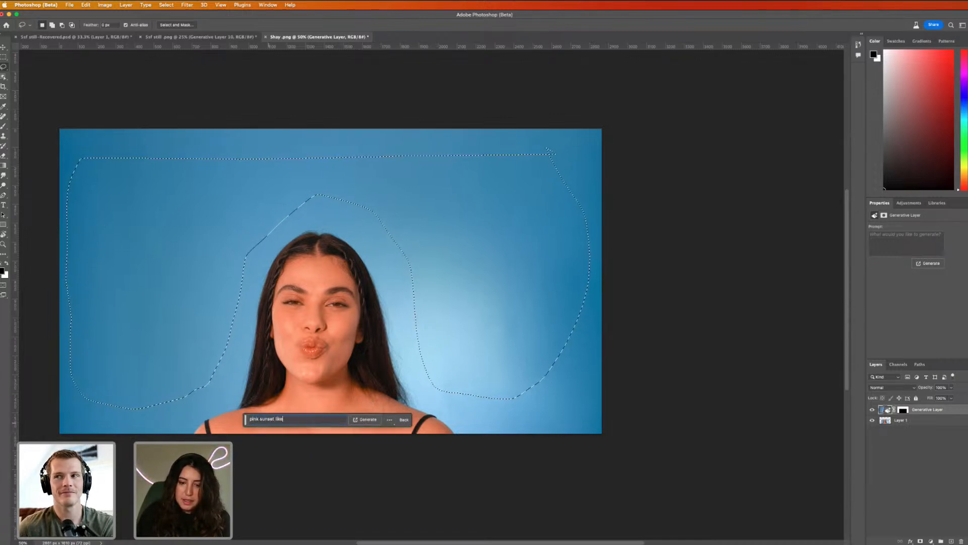
key("BackSpace")
key("BackSpace")
key("BackSpace")
type("clouds")
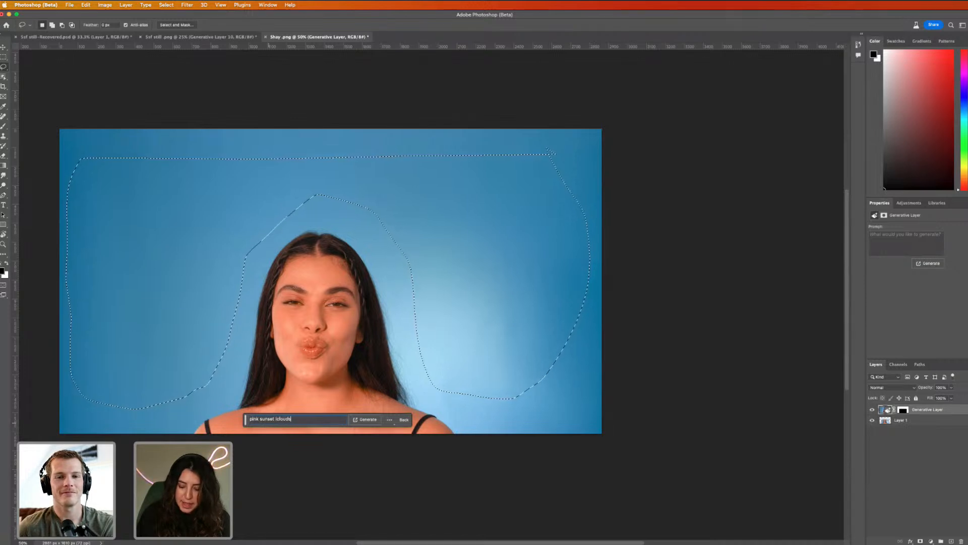
key("BackSpace")
key("BackSpace")
key("BackSpace")
key("BackSpace")
key("BackSpace")
key("BackSpace")
key("BackSpace")
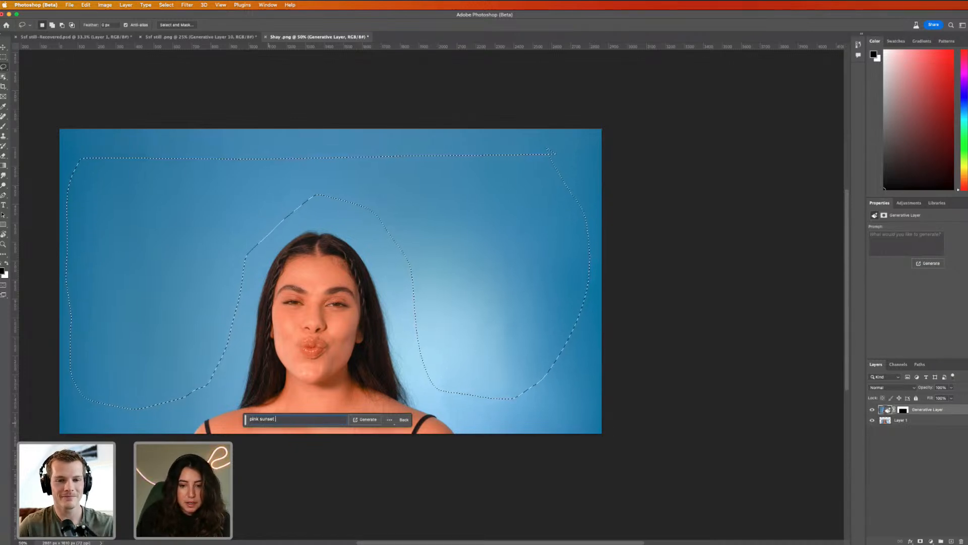
key("BackSpace")
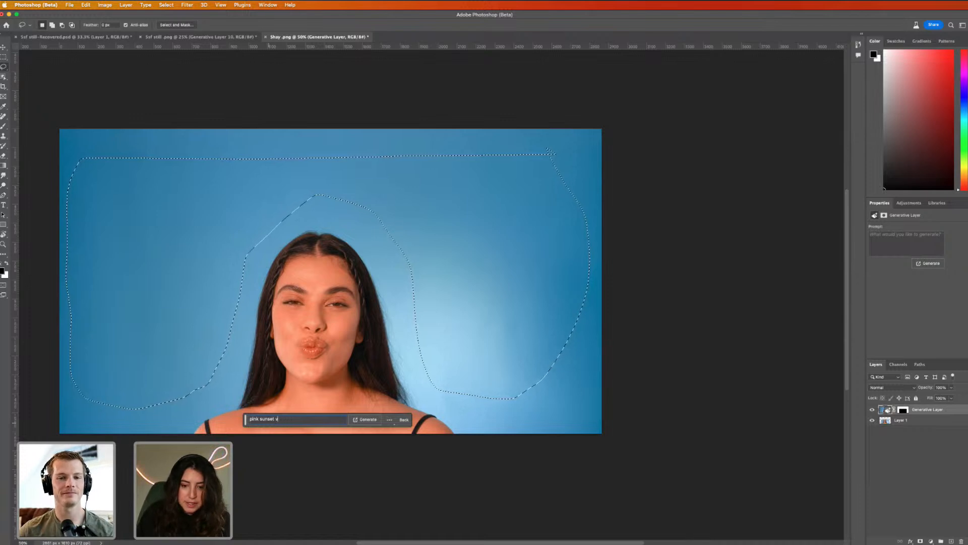
type("clouds")
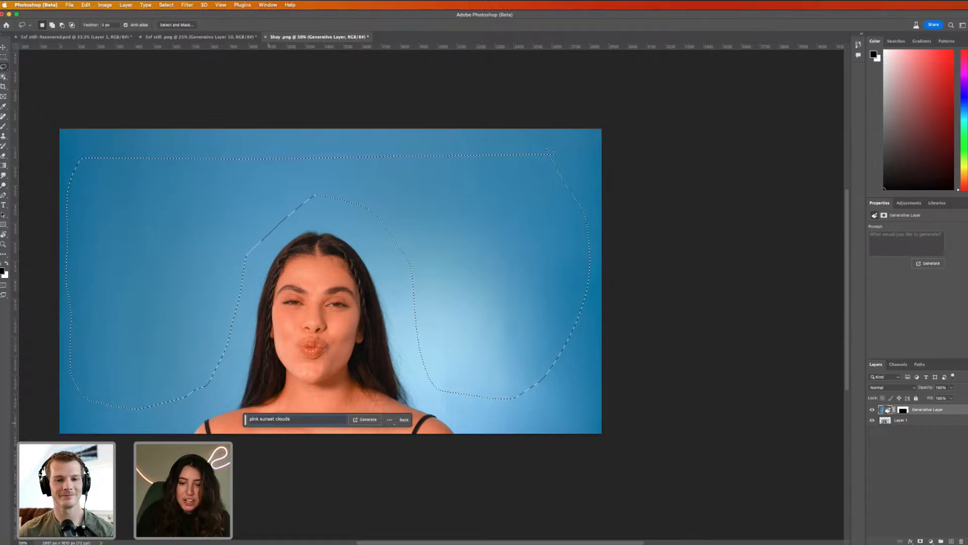
key("Return")
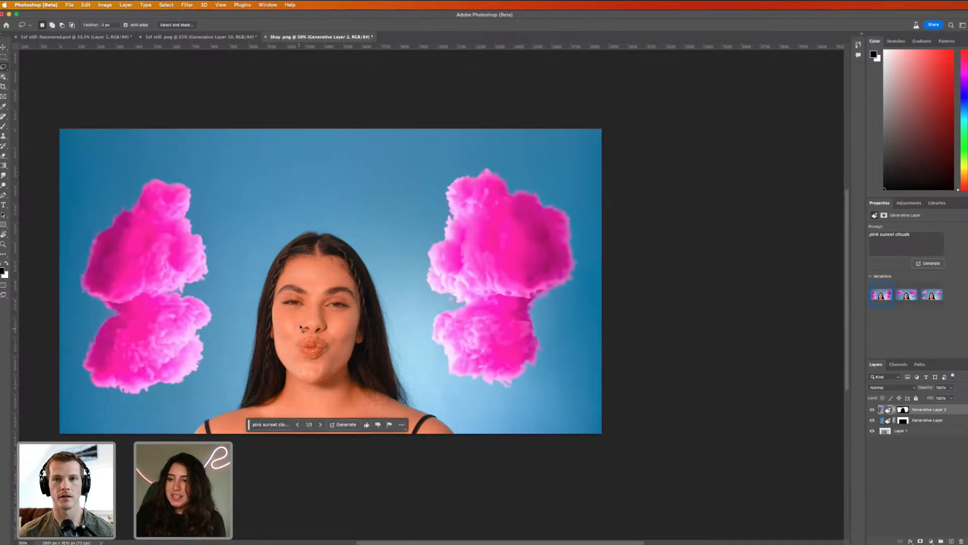
View the other pink cloud variations, generate another set from the same prompt, and choose the third new variation.
left_click(916, 296)
left_click(930, 296)
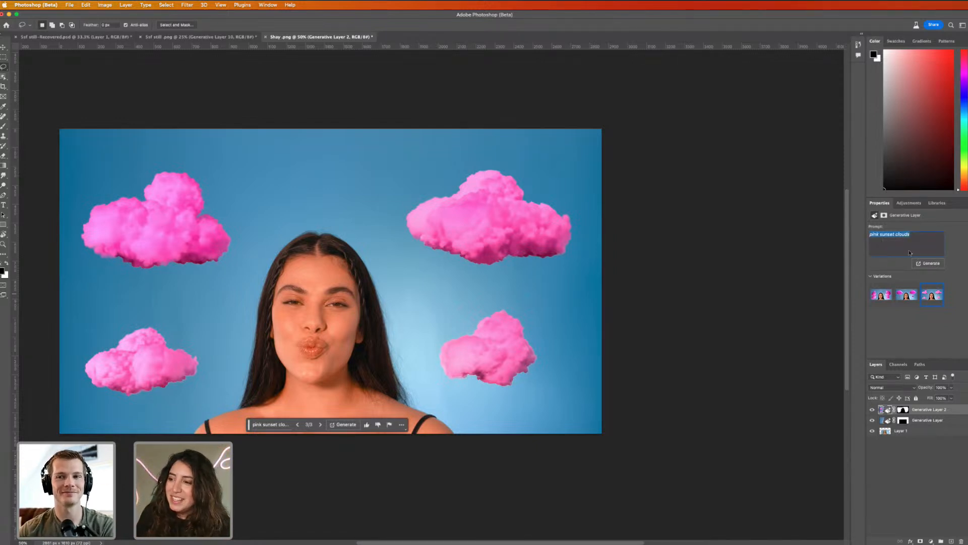
left_click(932, 263)
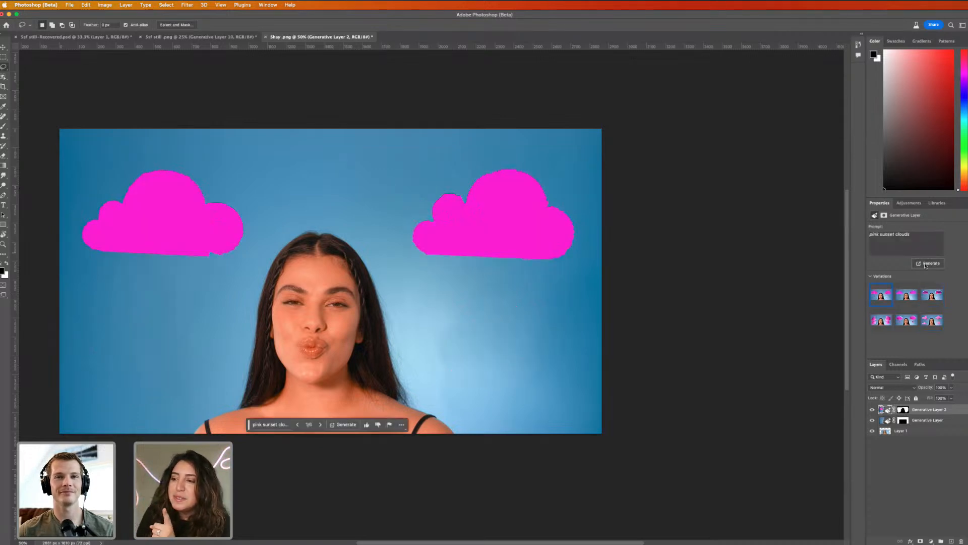
left_click(911, 298)
left_click(936, 298)
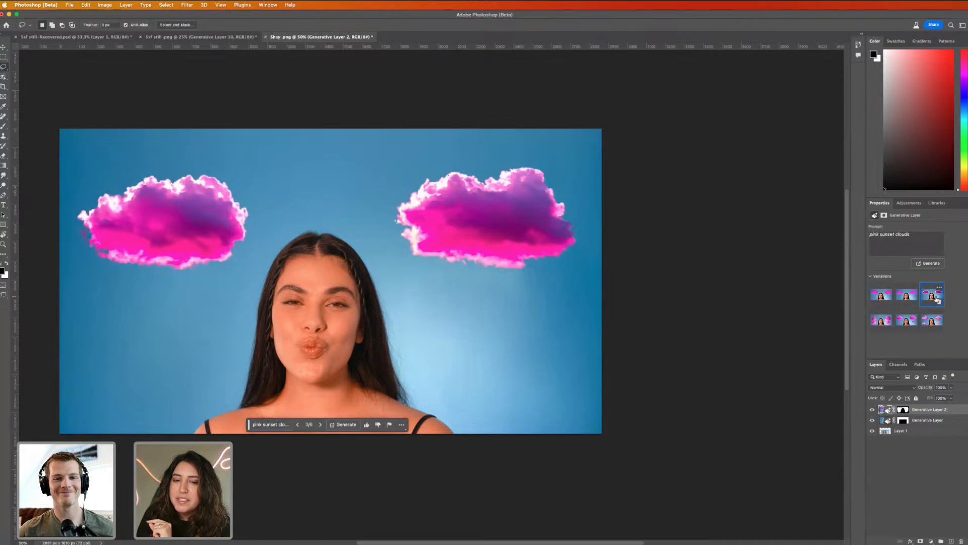
Change the cloud layer's prompt to "sunset clouds", generate new variations, and compare them, ending on the first.
triple_click(887, 236)
double_click(872, 235)
left_click(928, 264)
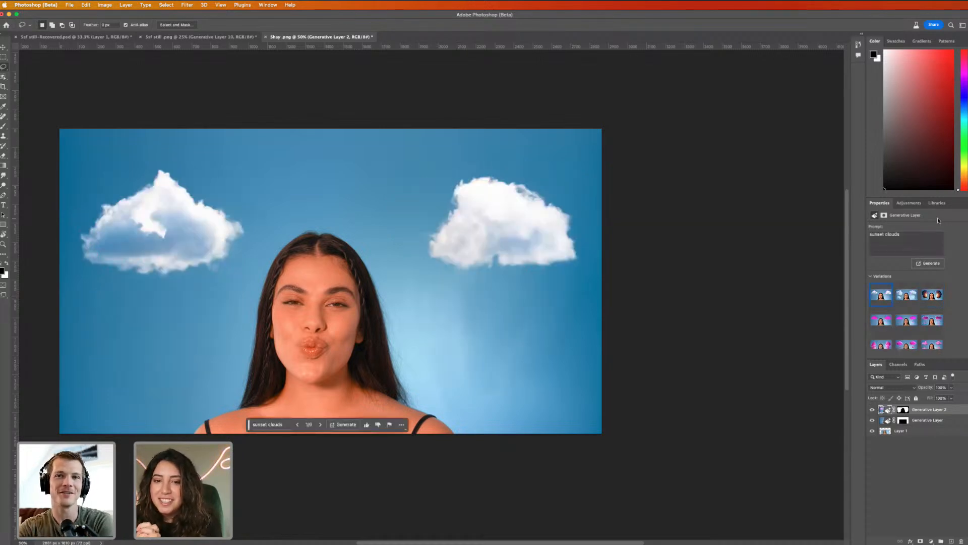
left_click(912, 297)
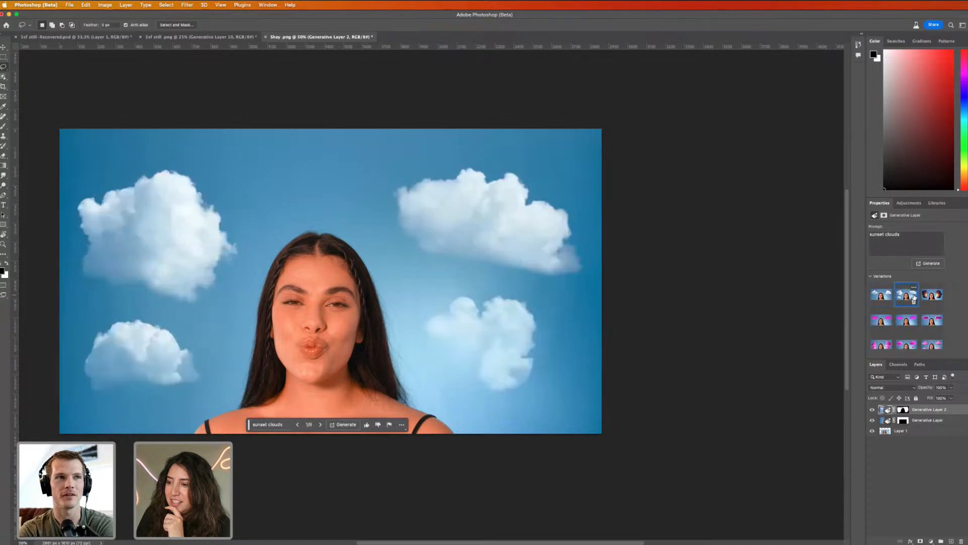
left_click(939, 296)
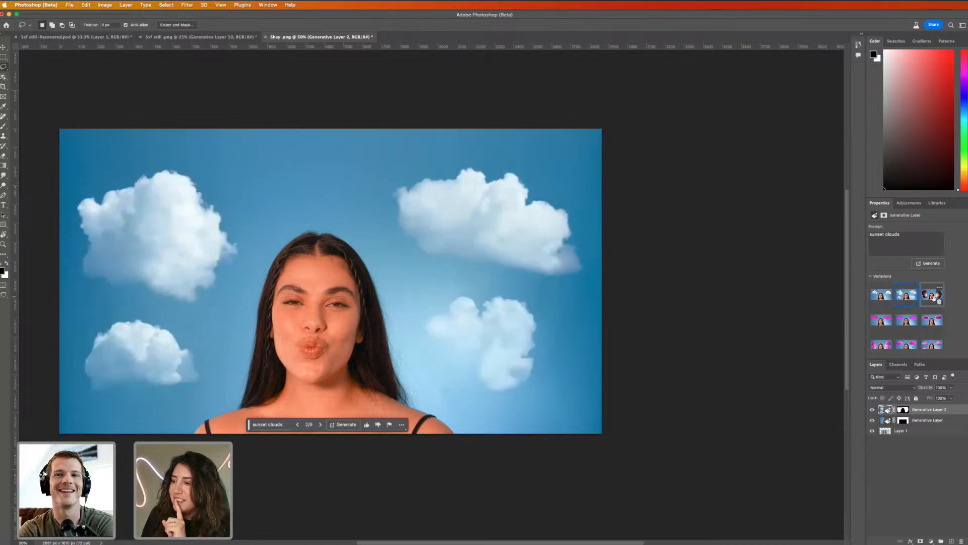
left_click(890, 301)
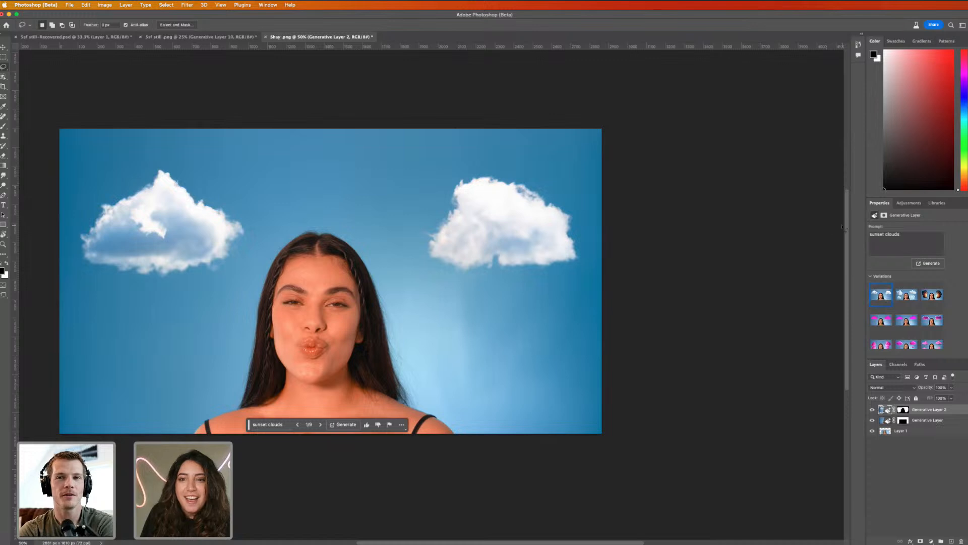
Switch to Premiere Pro and display the Lumetri Scopes for the clip of the woman on the blue background.
left_click(910, 251)
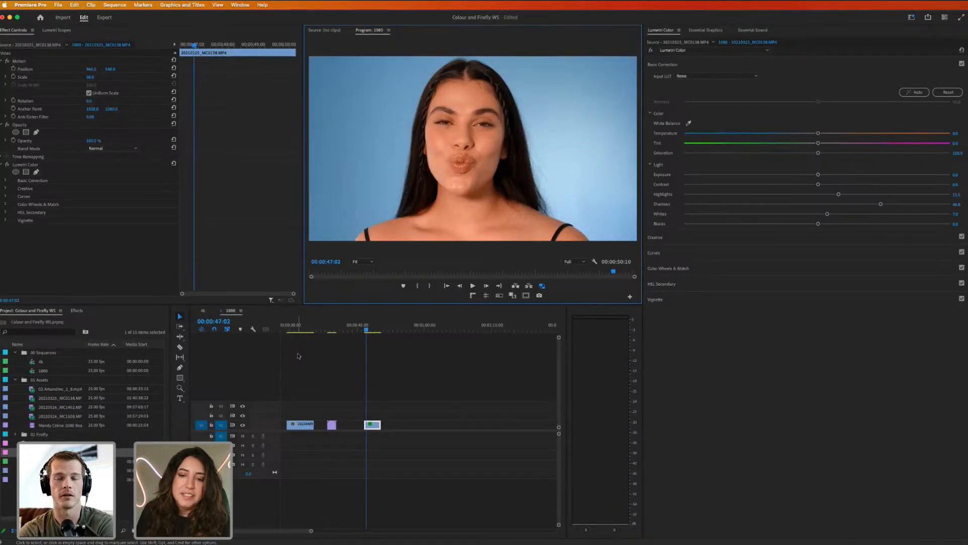
scroll(300, 352, "up", 5)
left_click(58, 30)
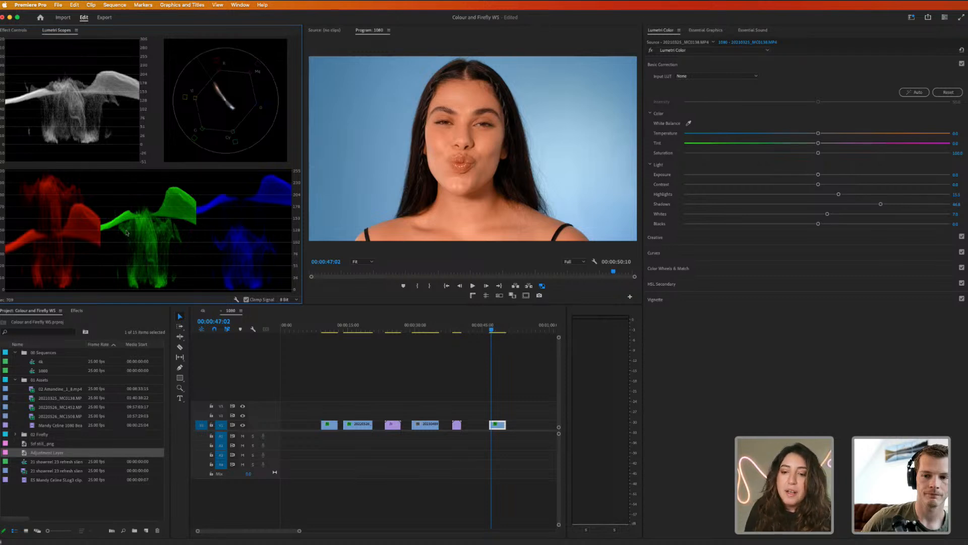
Compare the first two lip close-ups in the 1080 sequence, examining each clip's picture and scopes.
left_click(330, 326)
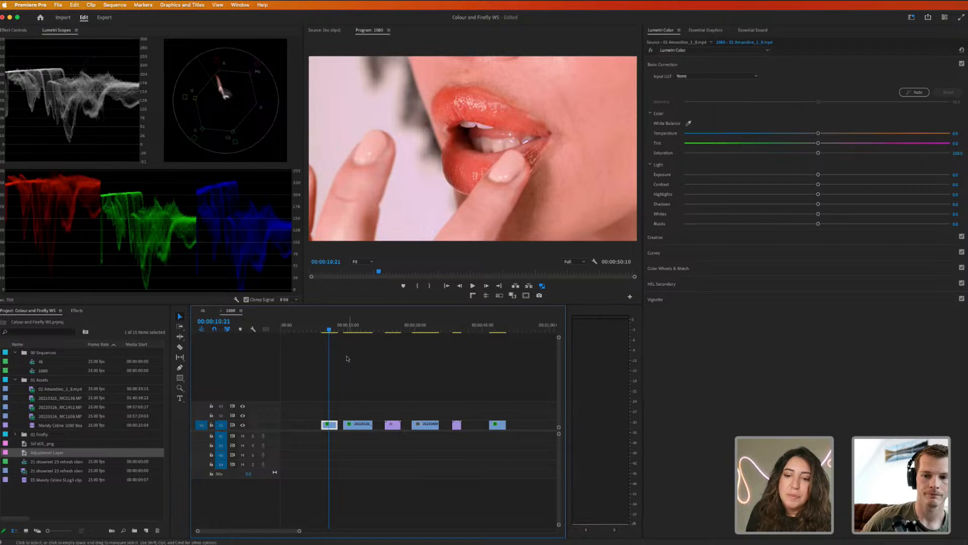
left_click(360, 329)
left_click_drag(360, 329, 358, 329)
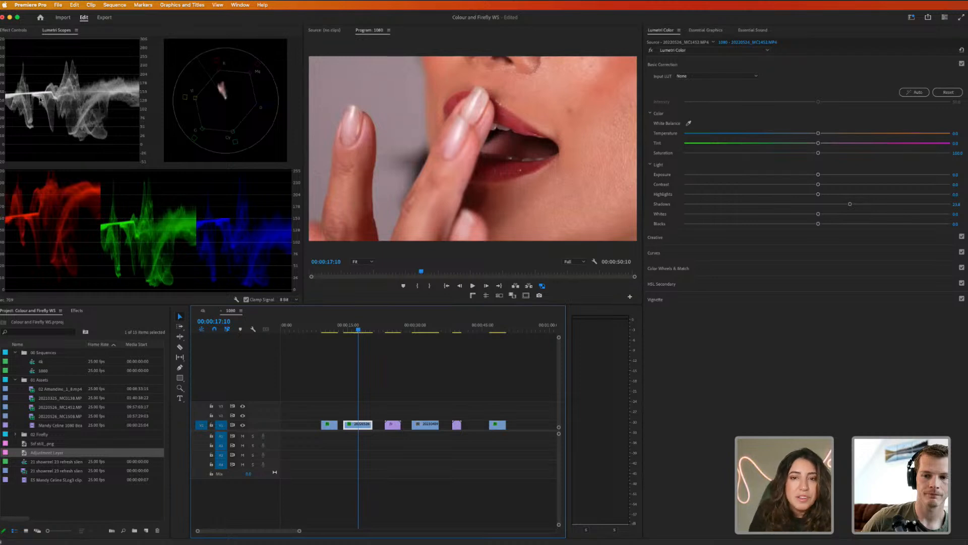
mouse_move(358, 329)
left_mouse_down()
mouse_move(349, 330)
mouse_move(364, 331)
left_mouse_up()
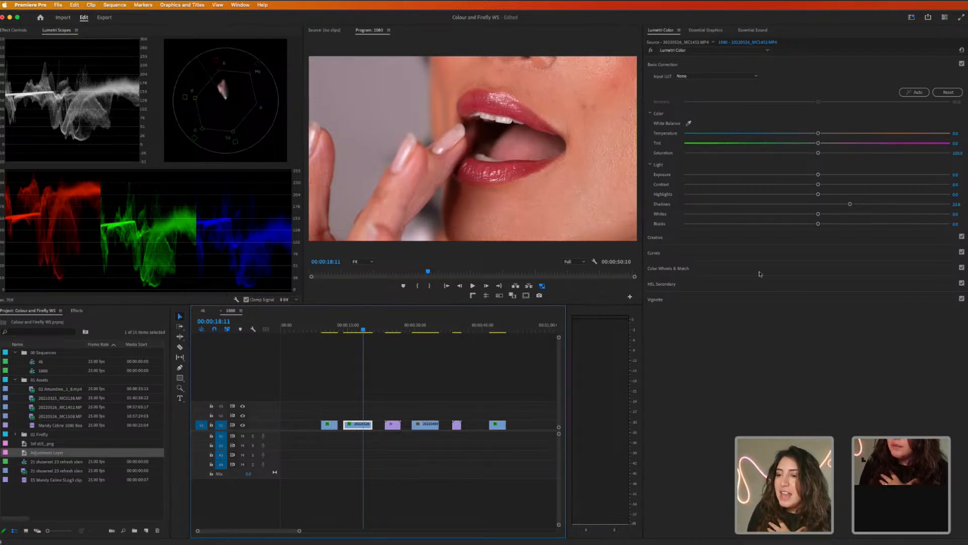
Try stronger Vibrance and Saturation in the Creative adjustments of the second lip close-up, and return both to about neutral.
left_click(719, 238)
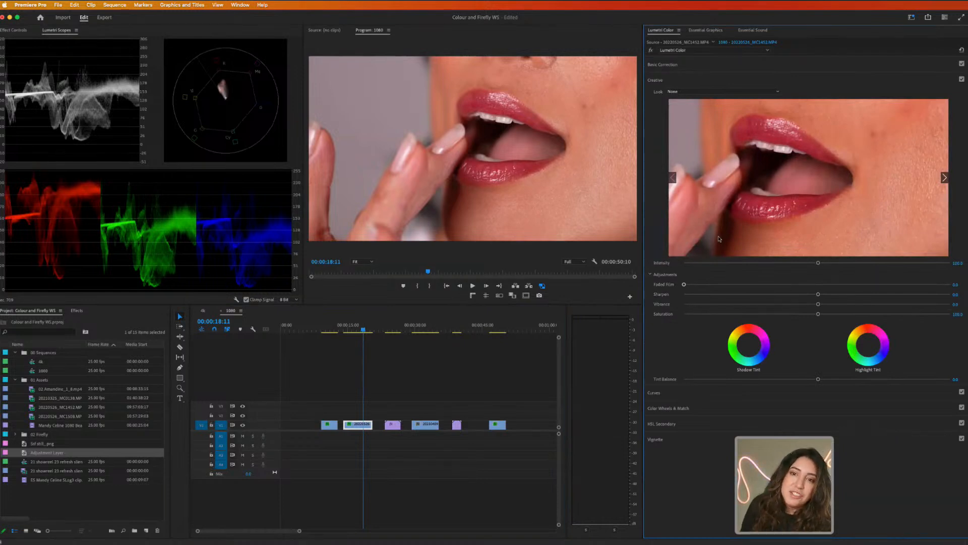
left_click_drag(818, 304, 910, 307)
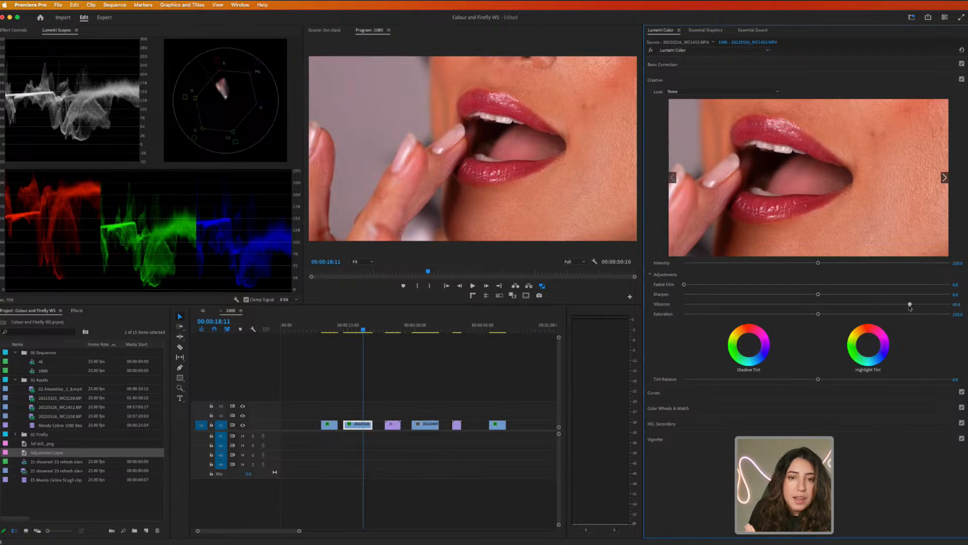
left_click_drag(910, 308, 933, 314)
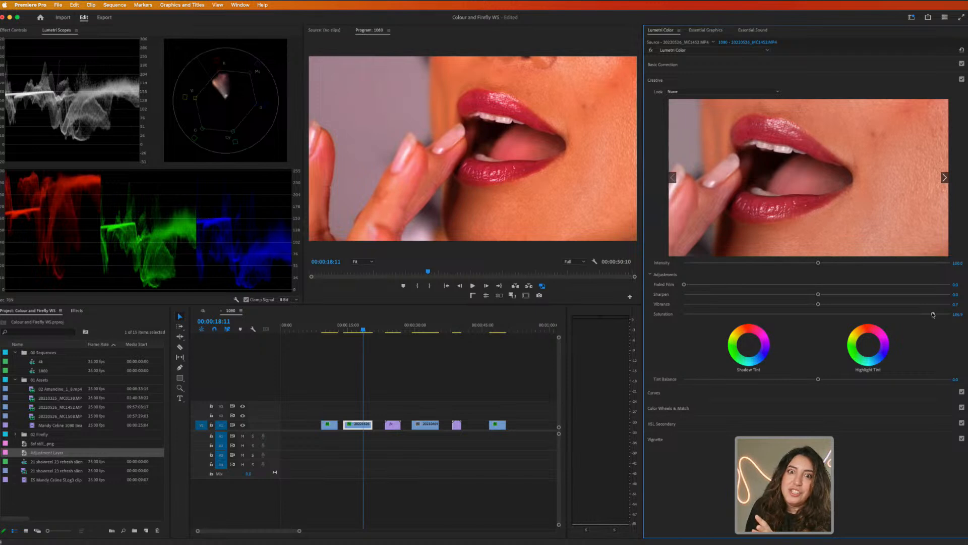
left_click_drag(933, 315, 865, 306)
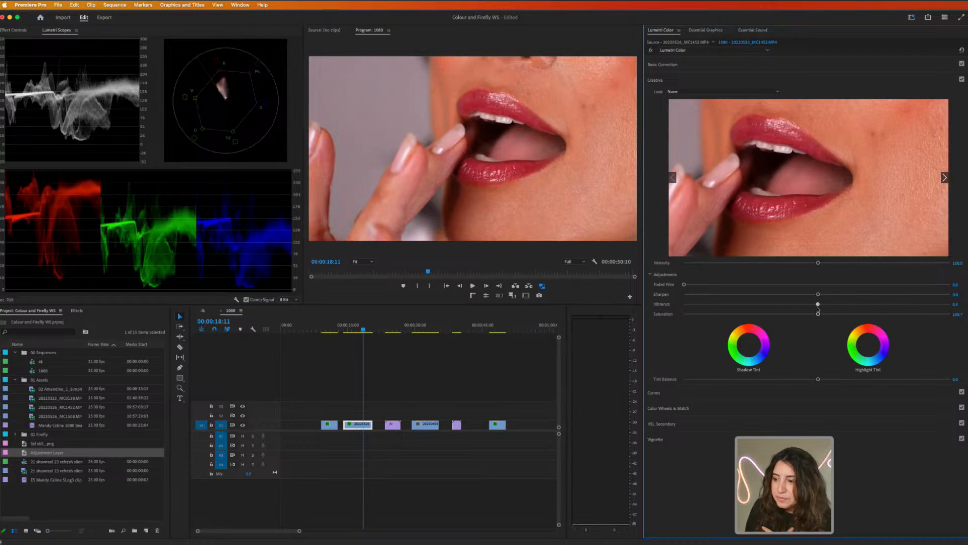
Examine the Hue Saturation Curves of the second lip close-up, the first lip close-up and the blue-background clip.
left_click(735, 393)
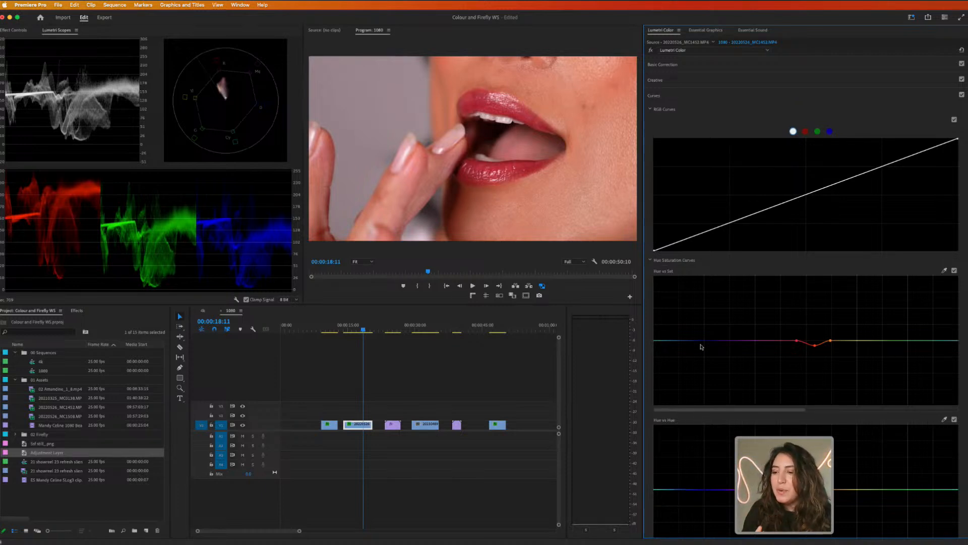
scroll(701, 347, "down", 10)
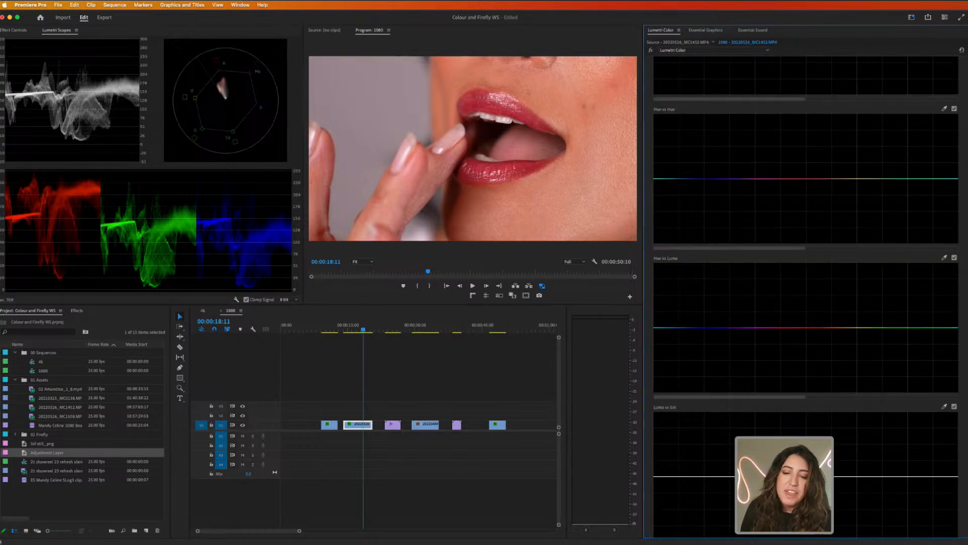
left_click(326, 329)
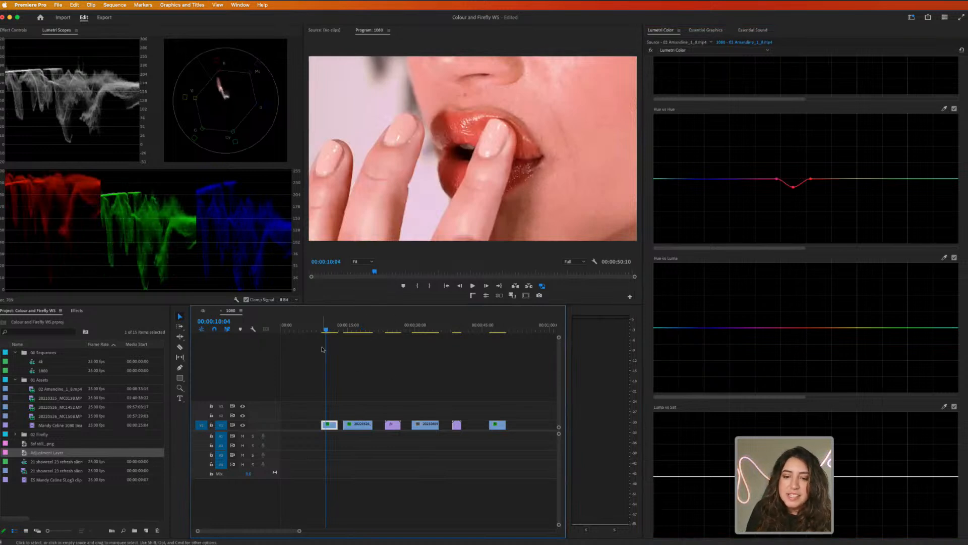
left_click(494, 329)
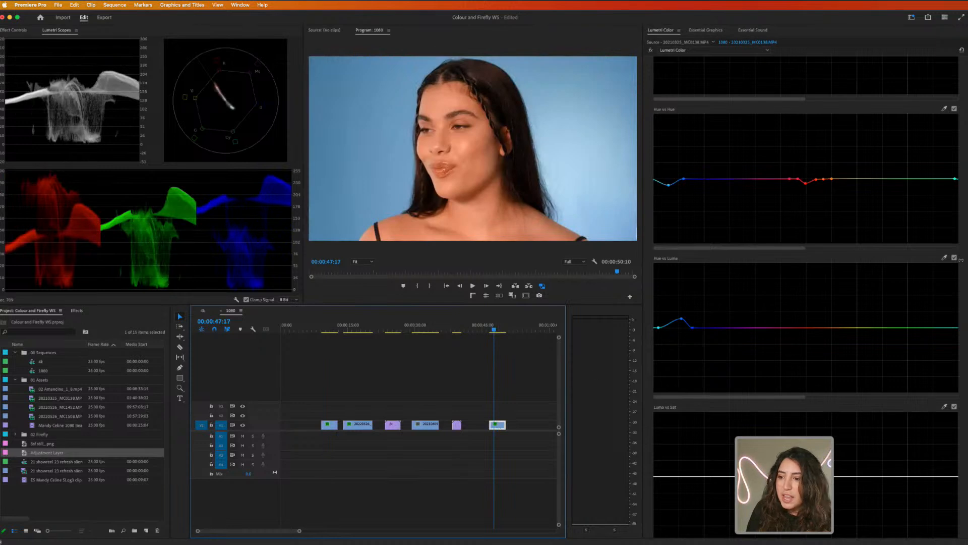
Compare the blue-background clip with and without its Hue vs Luma and Hue vs Hue curves, leaving both enabled.
left_click(954, 258)
left_click(955, 258)
left_click(954, 258)
left_click(955, 258)
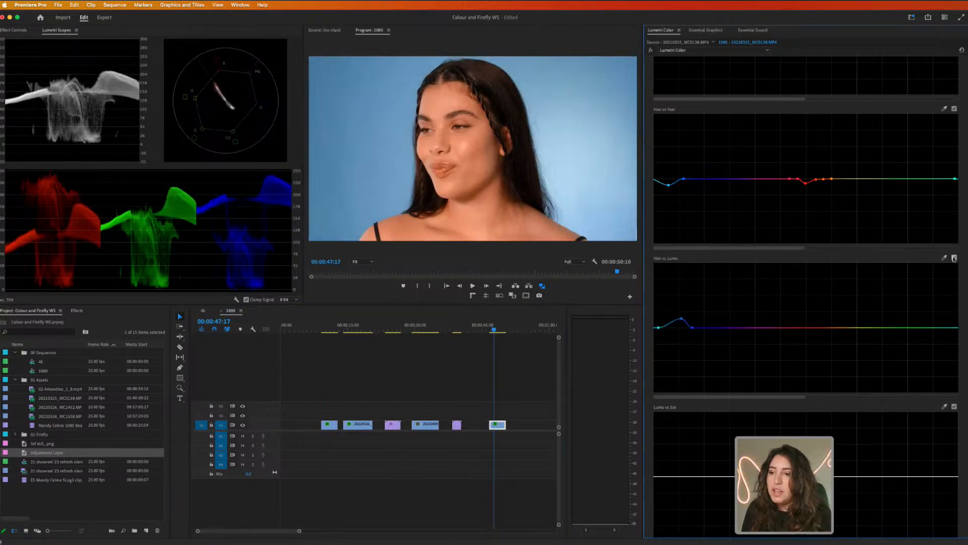
left_click(955, 108)
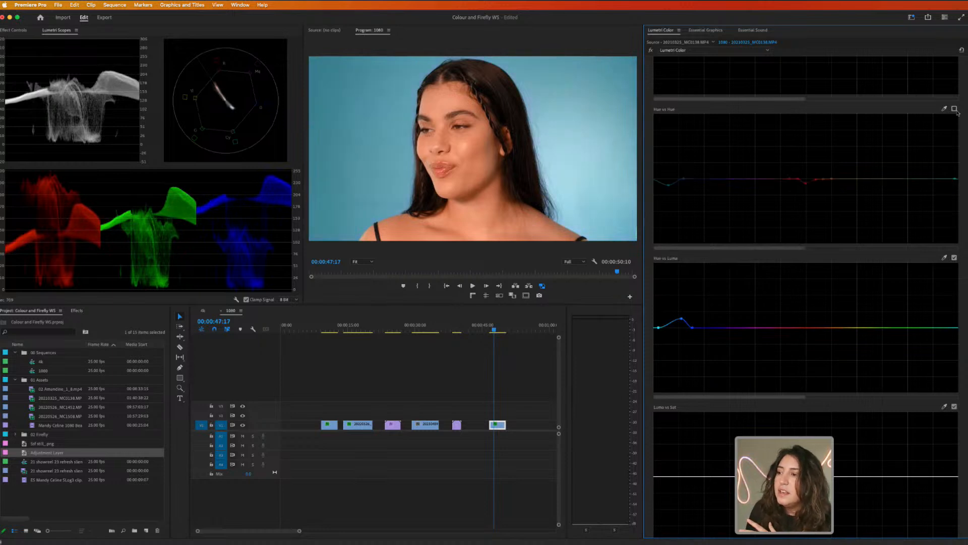
left_click(954, 108)
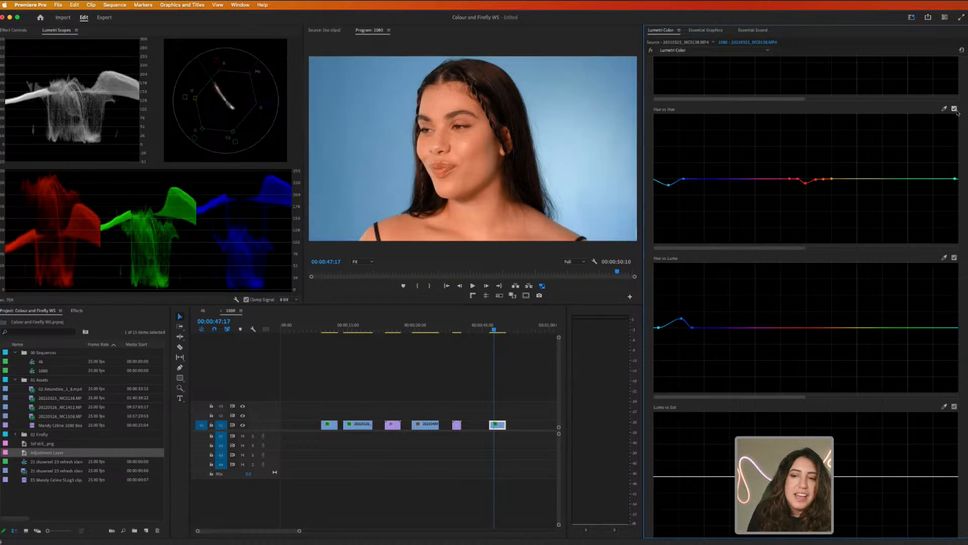